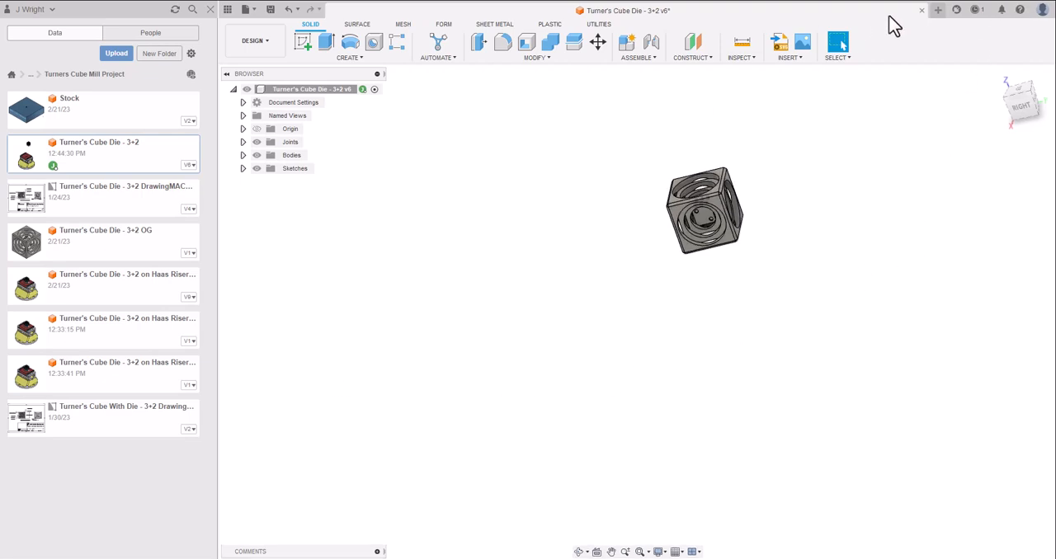
pyautogui.click(977, 11)
pyautogui.click(943, 171)
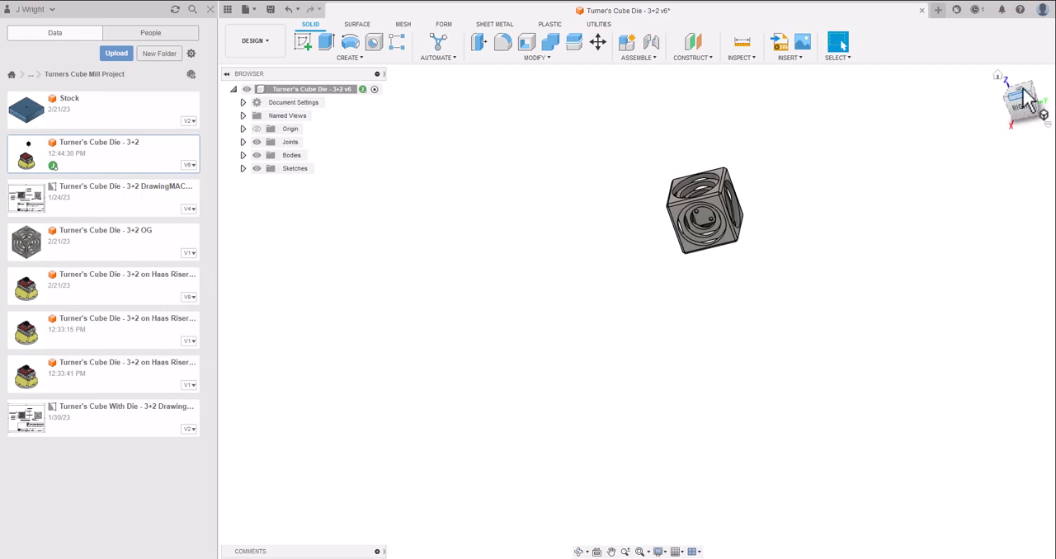
# Examine the Turner's cube and the dots on its inner die from the top, front and other sides.
pyautogui.scroll(3, 786, 204)
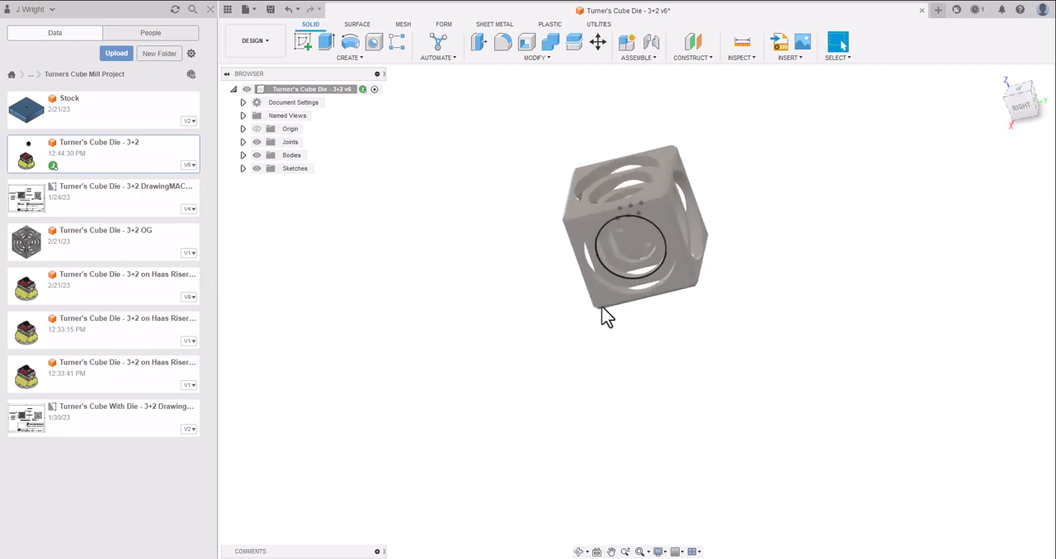
pyautogui.moveTo(1018, 108)
pyautogui.mouseDown()
pyautogui.moveTo(1031, 145)
pyautogui.moveTo(1002, 138)
pyautogui.moveTo(1013, 171)
pyautogui.moveTo(1019, 121)
pyautogui.moveTo(994, 117)
pyautogui.moveTo(1002, 105)
pyautogui.moveTo(988, 94)
pyautogui.mouseUp()
pyautogui.click(1021, 98)
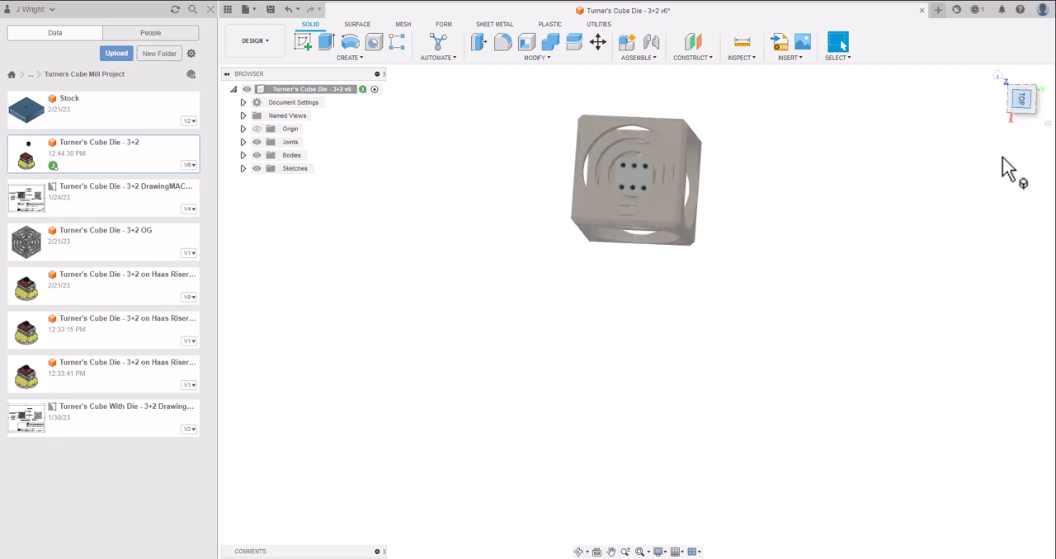
pyautogui.click(1039, 73)
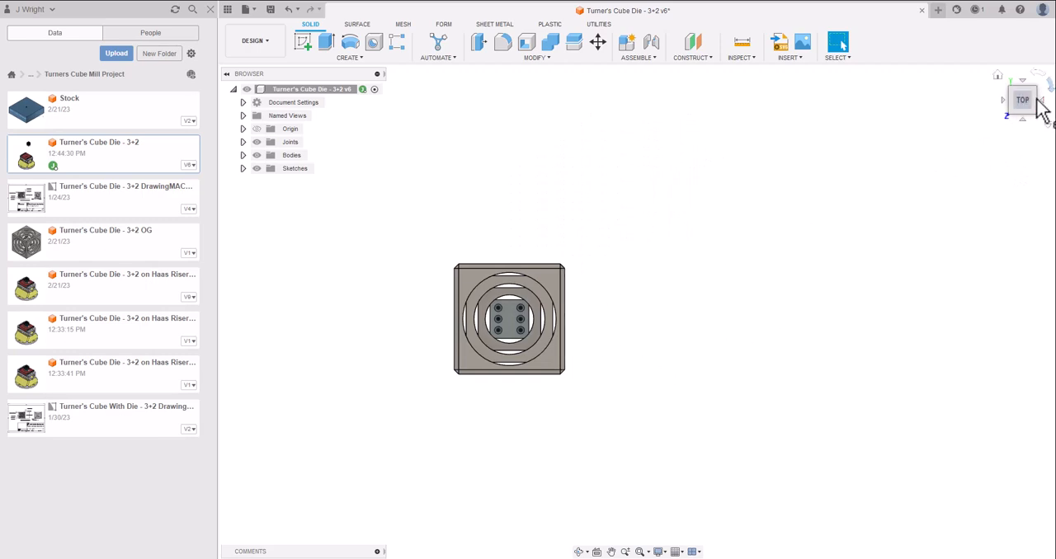
pyautogui.click(1023, 81)
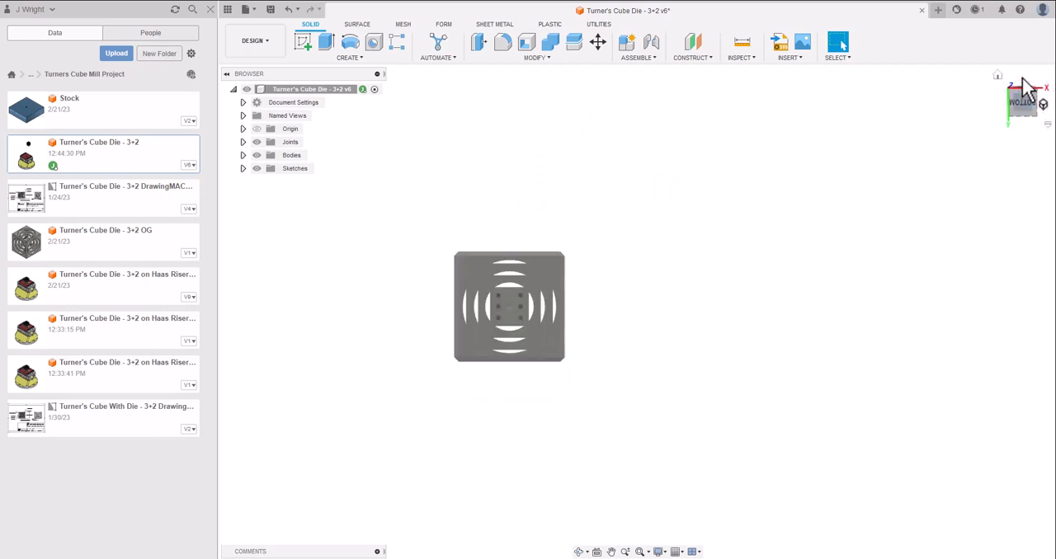
pyautogui.click(1023, 80)
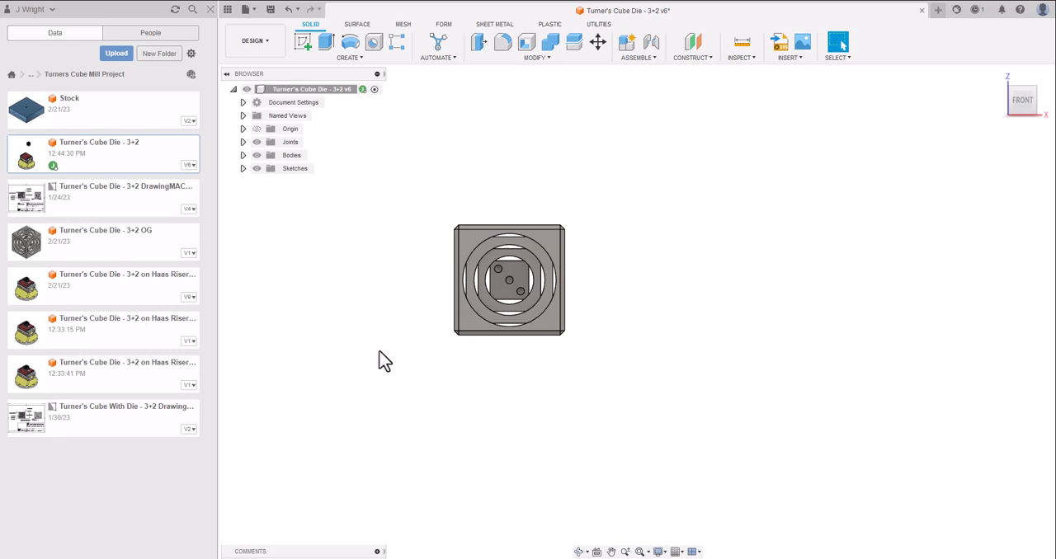
# Insert the Stock design as a component and move it down about 2.1 inches in Z so it sits below the cube.
pyautogui.moveTo(1016, 104); pyautogui.dragTo(996, 87)
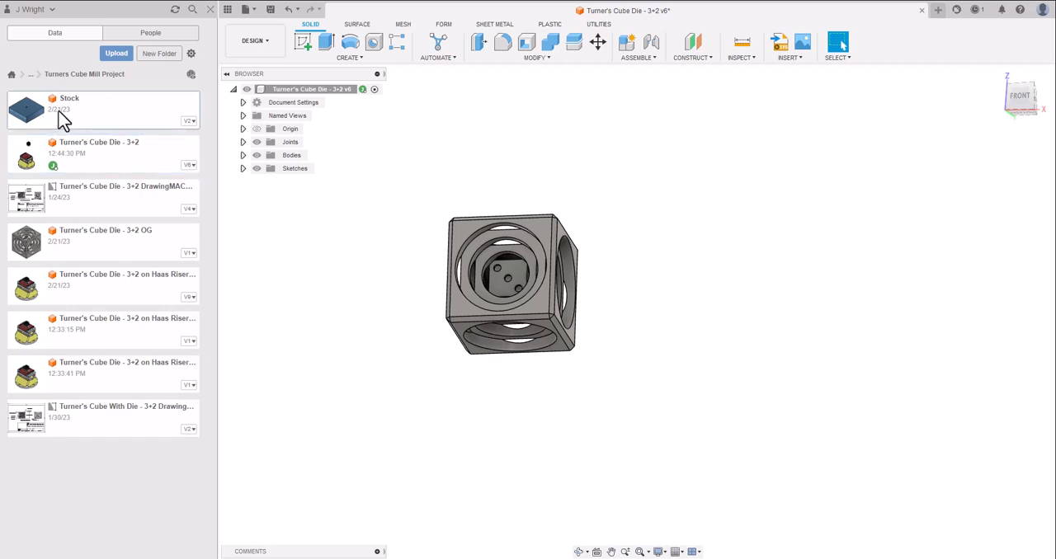
pyautogui.moveTo(63, 120); pyautogui.dragTo(655, 391)
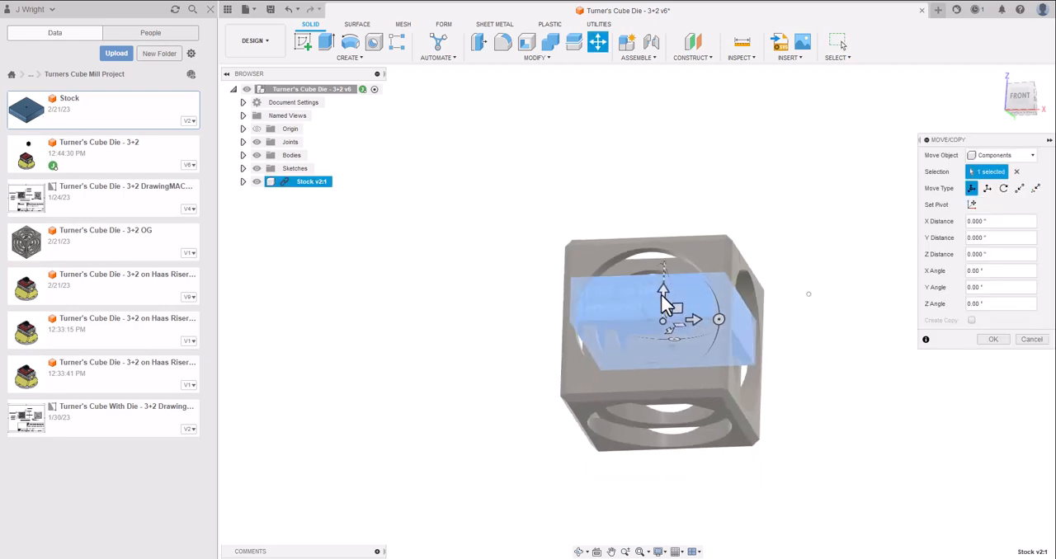
pyautogui.moveTo(665, 287); pyautogui.dragTo(656, 479)
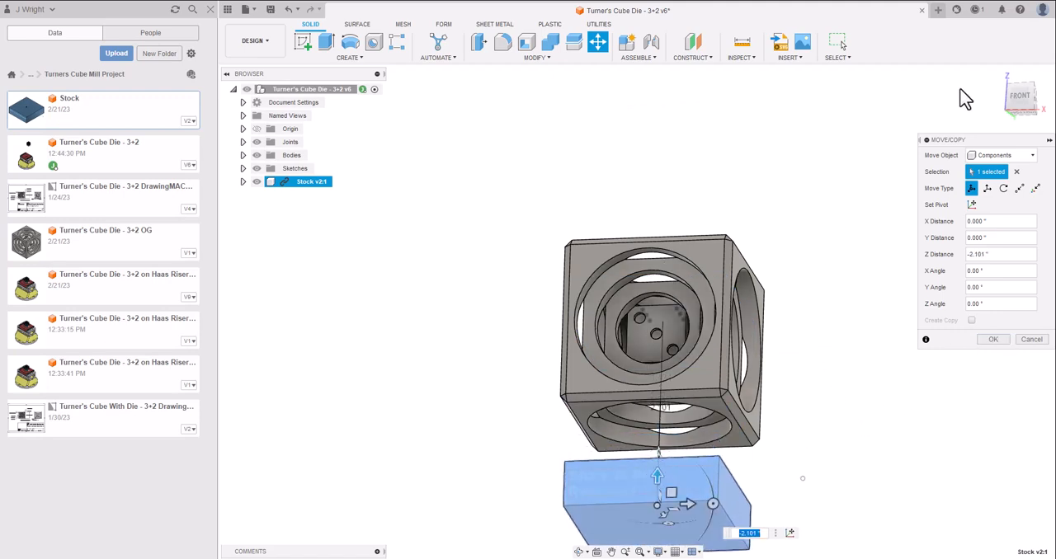
# Attach the stock under the cube with a point-to-point move, from its top-face centre to the large circular edge on the cube's bottom face.
pyautogui.moveTo(1027, 105)
pyautogui.mouseDown()
pyautogui.moveTo(960, 124)
pyautogui.moveTo(953, 83)
pyautogui.mouseUp()
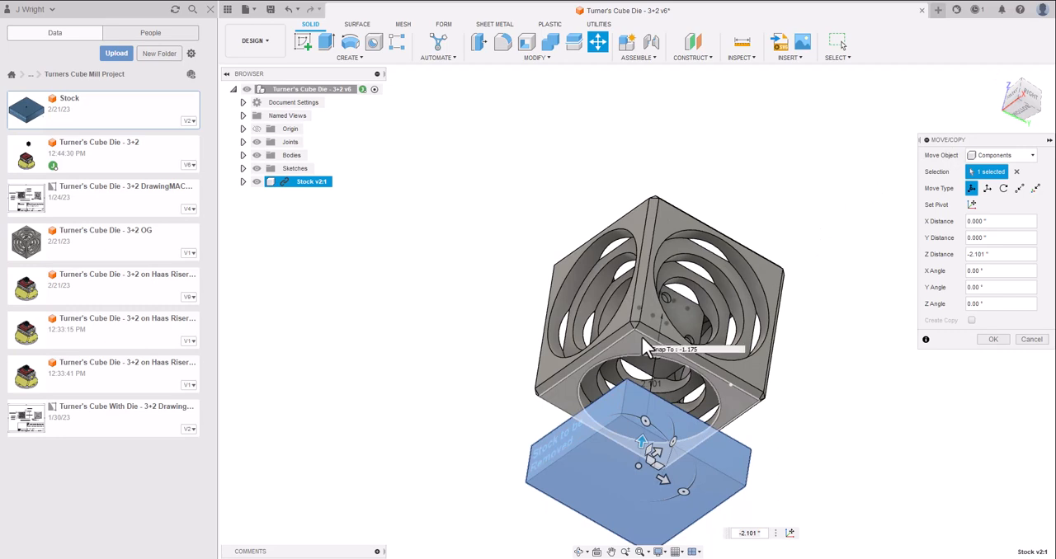
pyautogui.click(1043, 101)
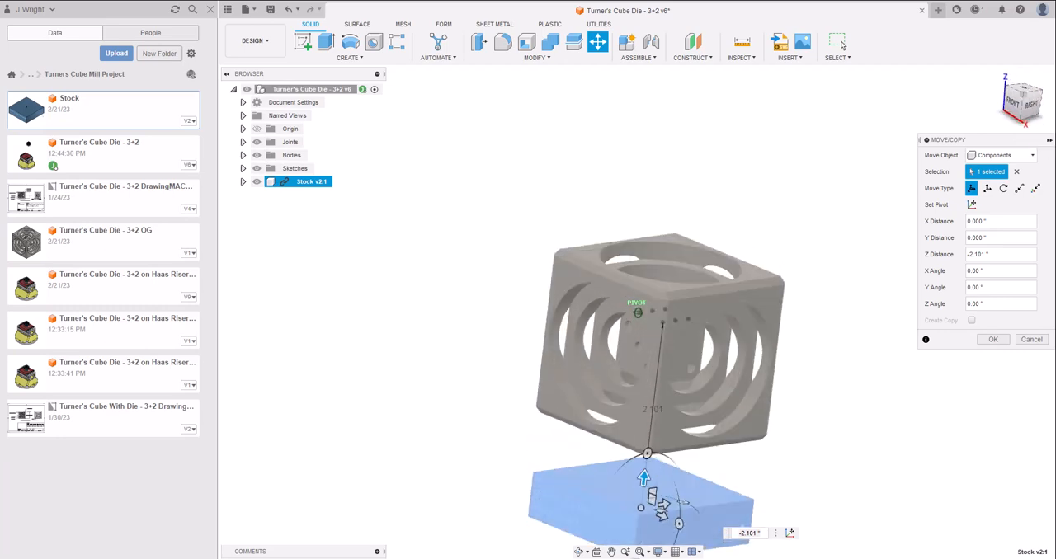
pyautogui.moveTo(1026, 161); pyautogui.dragTo(1025, 128)
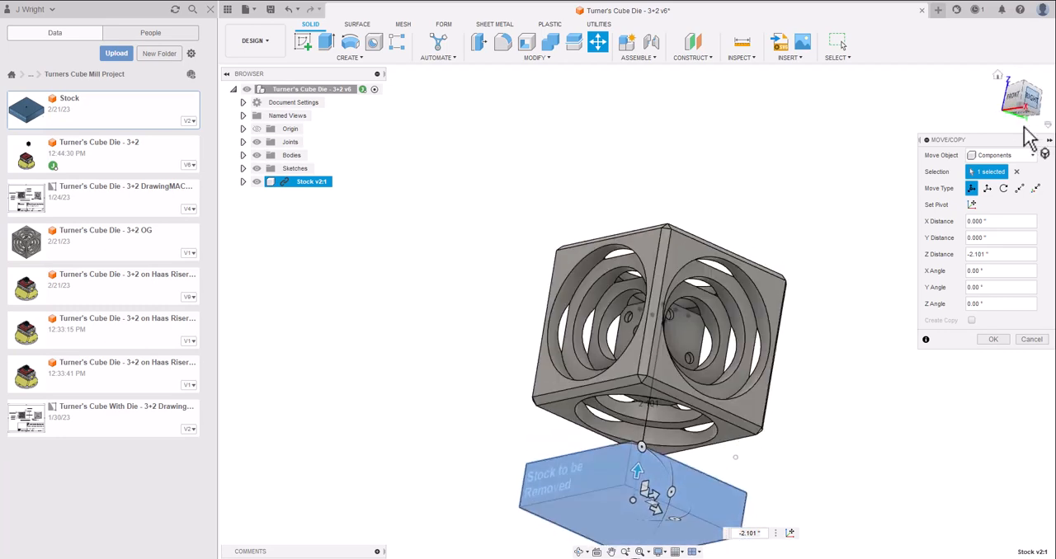
pyautogui.click(1020, 188)
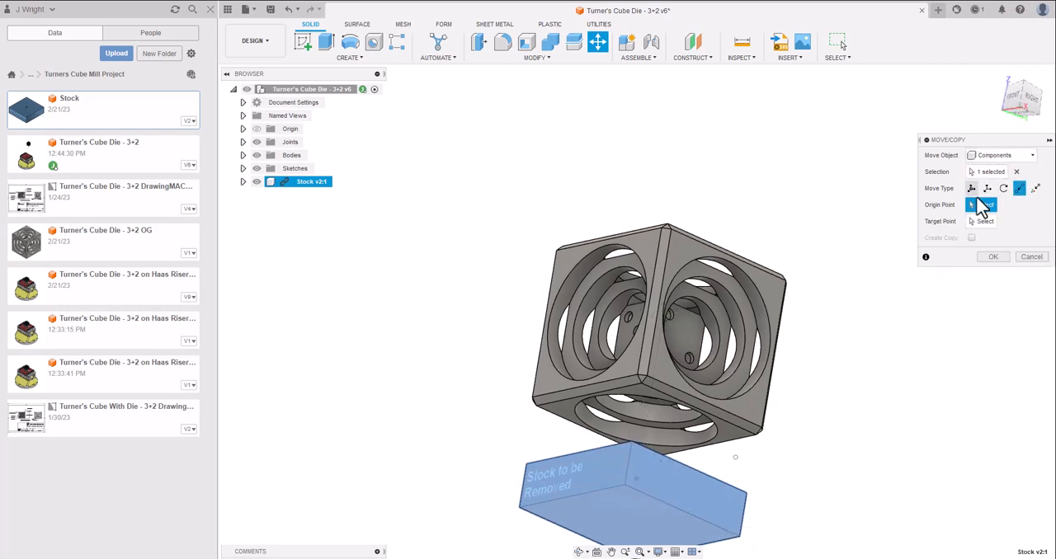
pyautogui.click(1020, 92)
pyautogui.moveTo(1021, 102); pyautogui.dragTo(1014, 81)
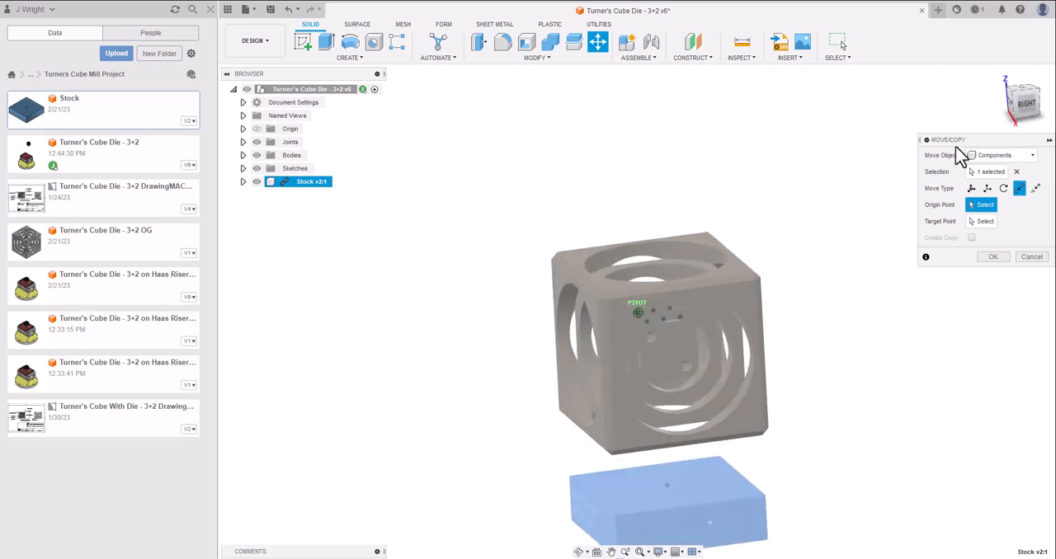
pyautogui.click(664, 485)
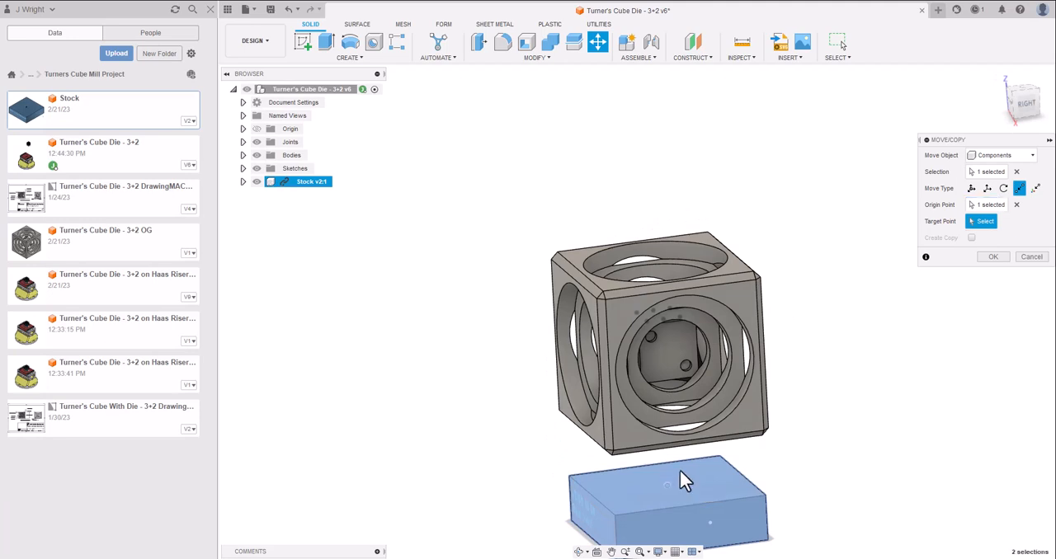
pyautogui.click(1027, 105)
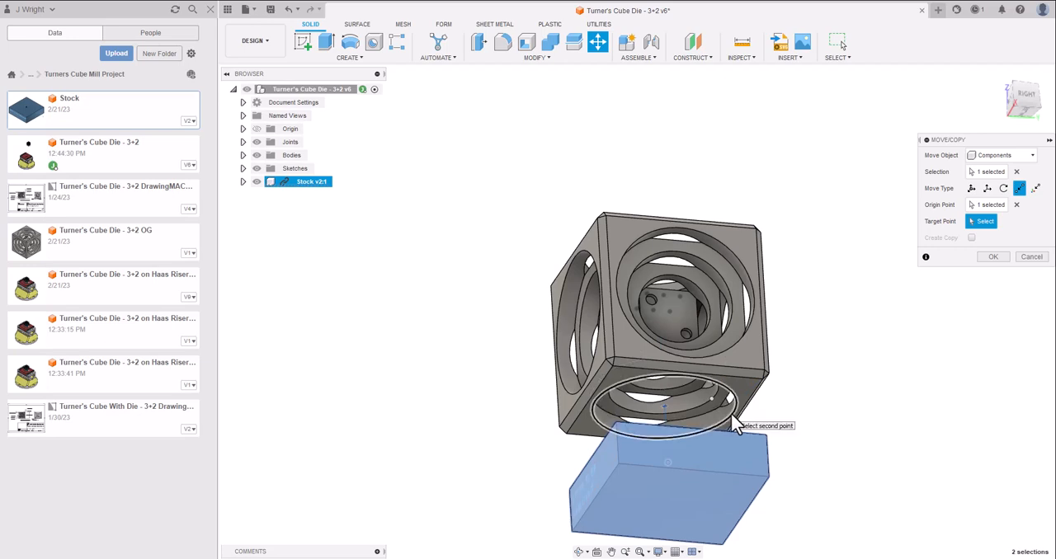
pyautogui.click(734, 422)
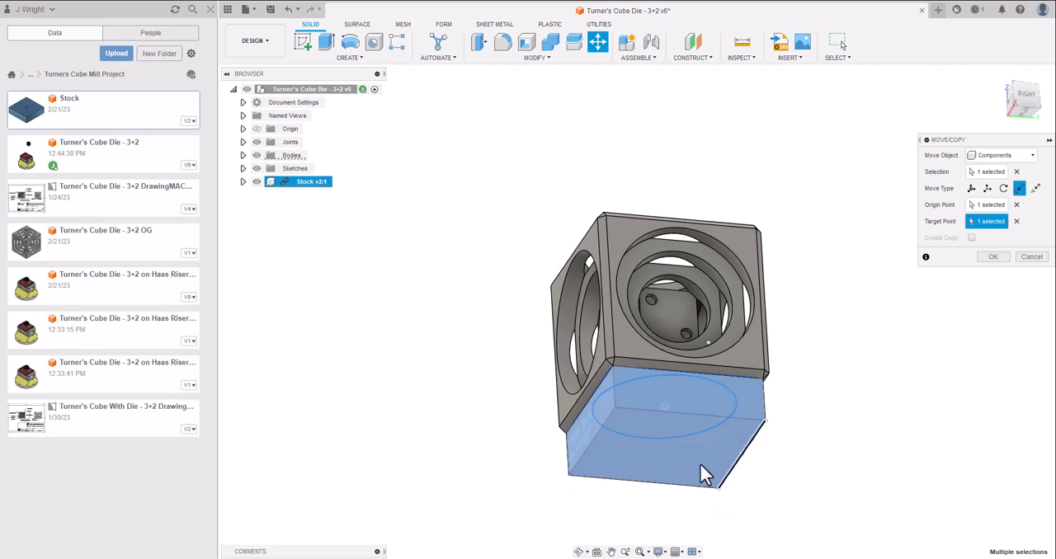
pyautogui.click(993, 256)
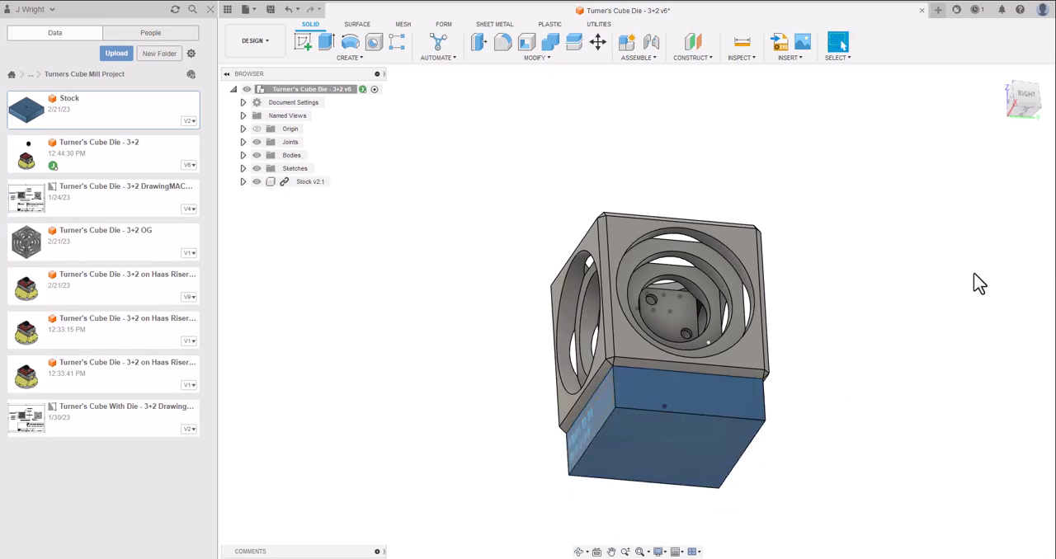
pyautogui.click(1017, 102)
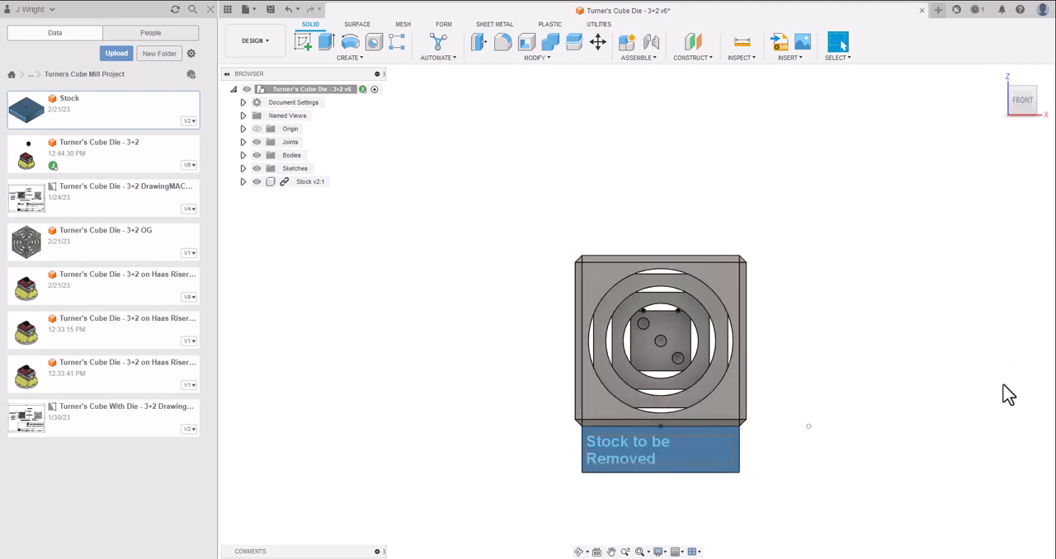
pyautogui.scroll(-3, 952, 405)
pyautogui.scroll(3, 928, 444)
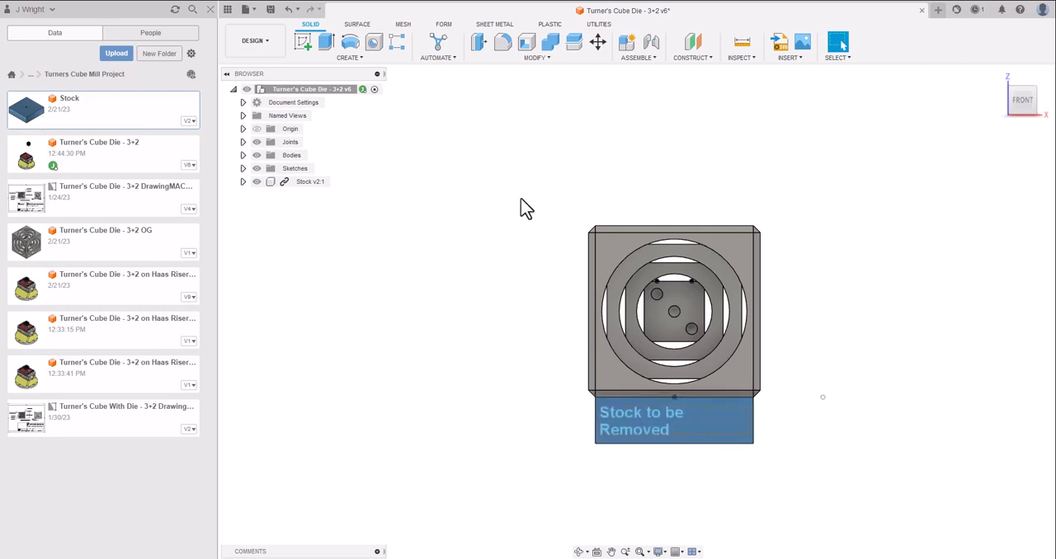
pyautogui.click(248, 10)
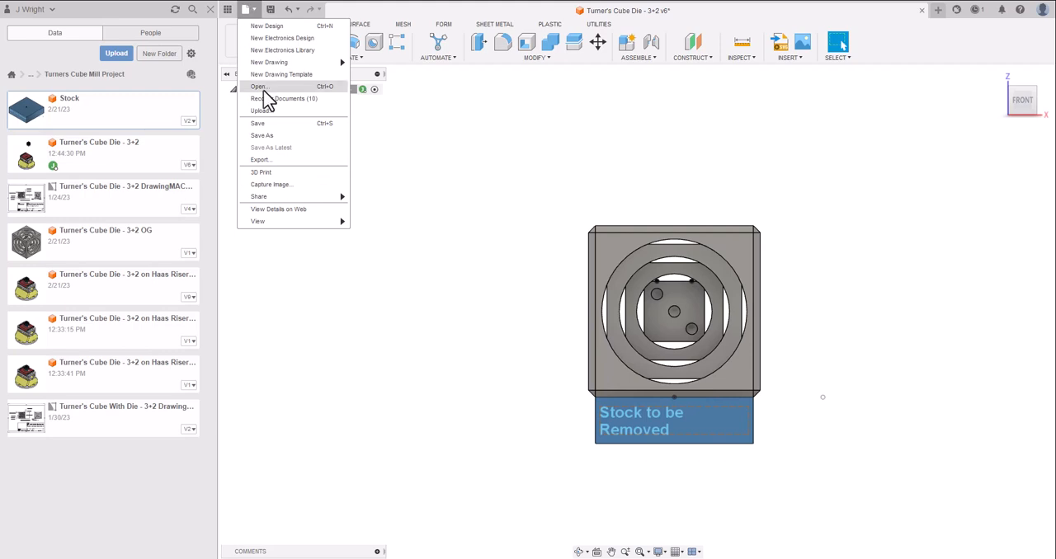
pyautogui.click(292, 123)
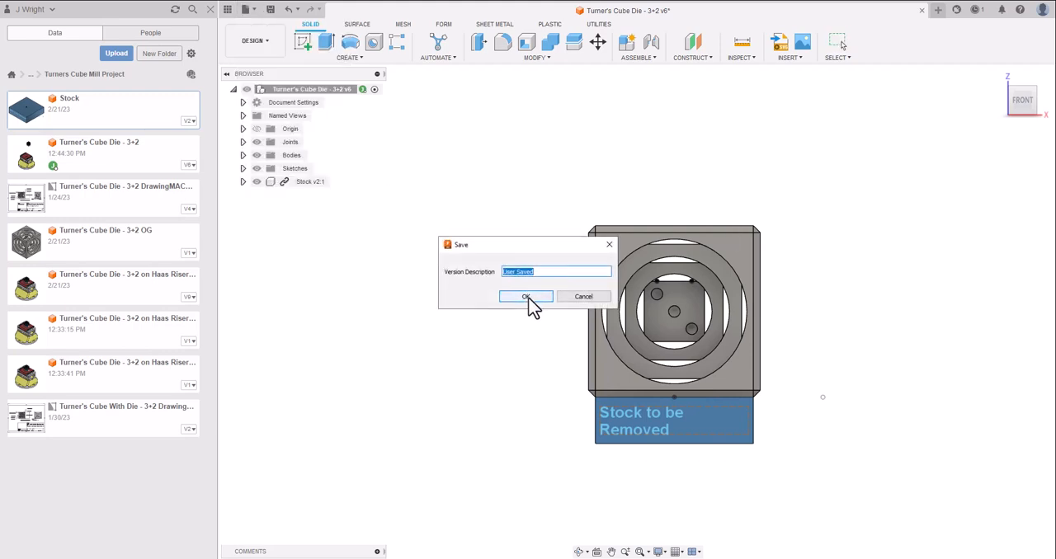
pyautogui.click(583, 297)
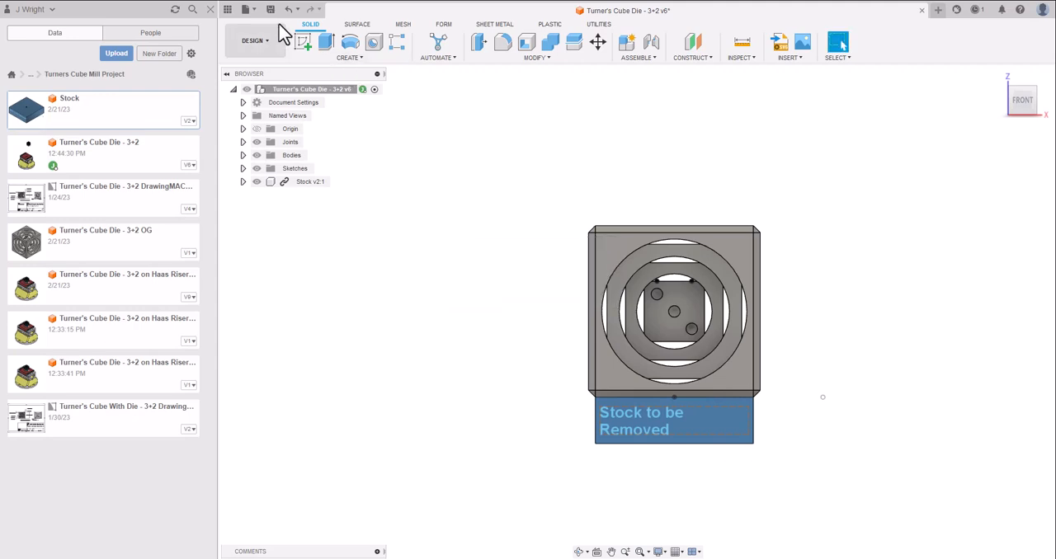
# Save a copy of the design as "Turner's Cube Die - 3+2 video 1" in the Turners Cube Mill Project folder.
pyautogui.click(247, 10)
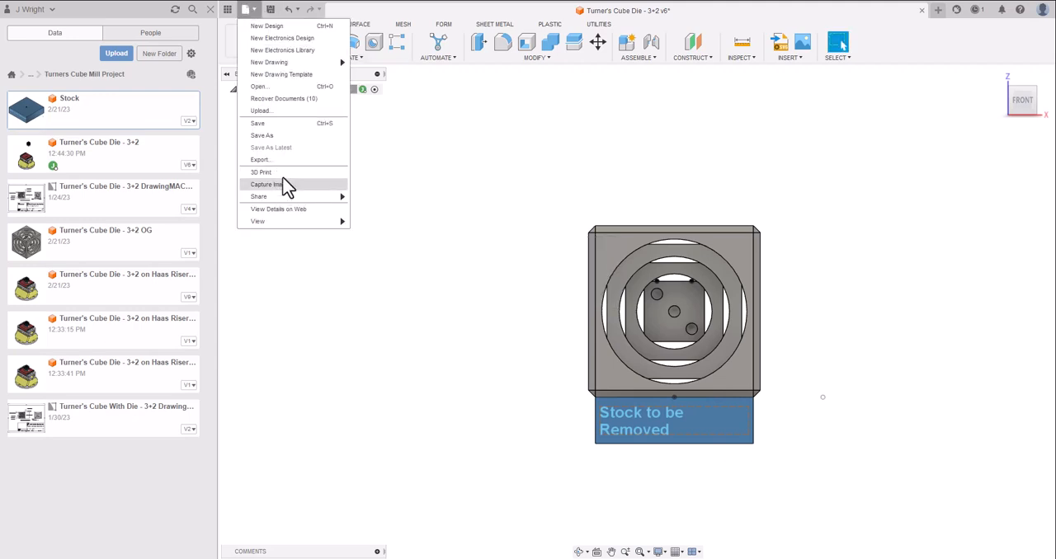
pyautogui.click(292, 137)
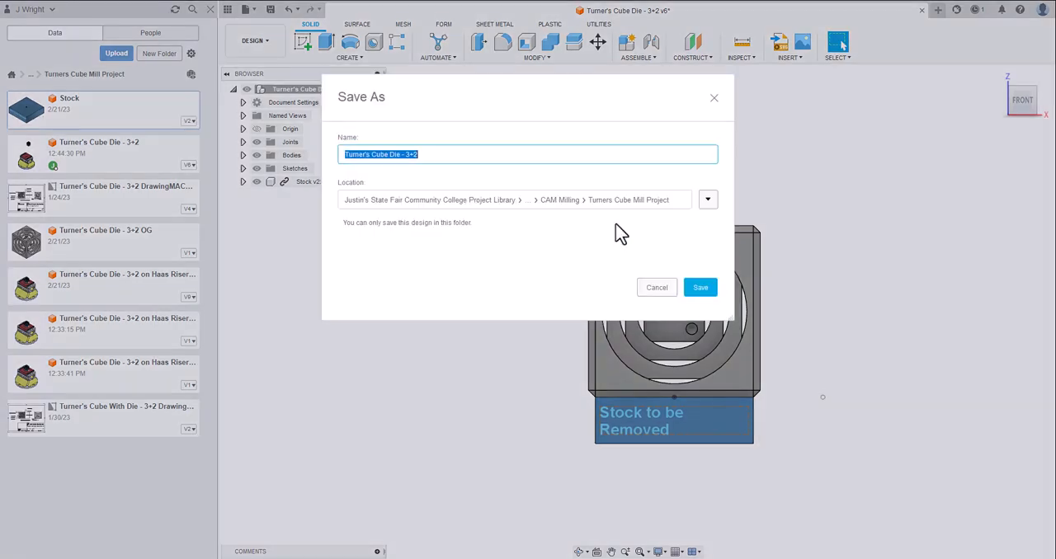
pyautogui.click(442, 157)
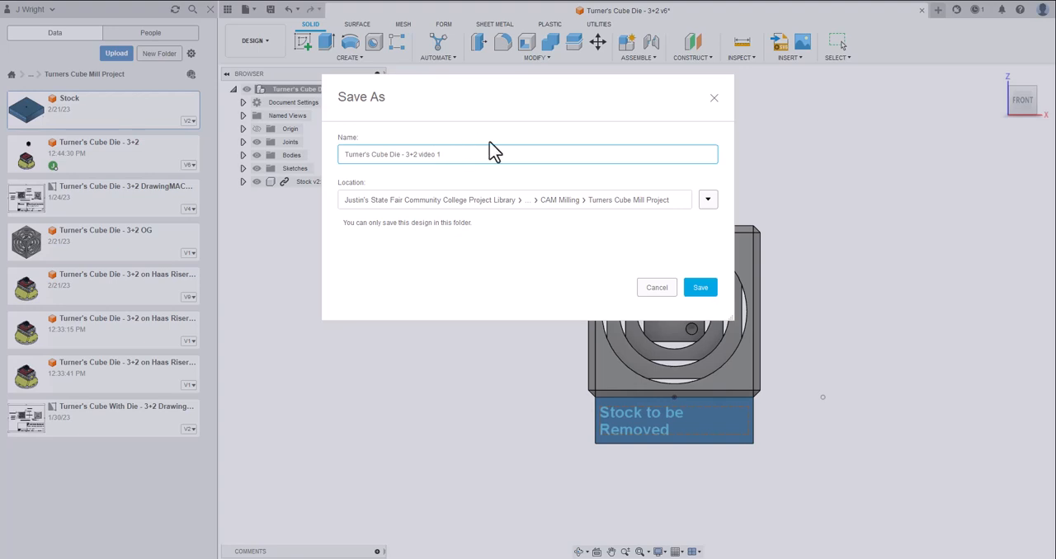
pyautogui.click(703, 288)
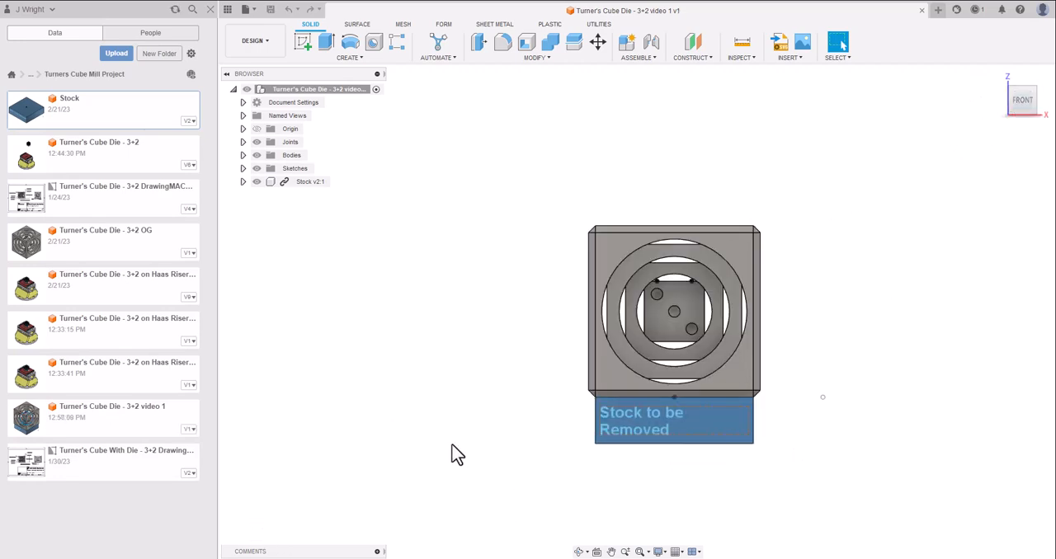
# Insert the Haas Riser with Vise and Stock design from MACH135's Risers and Vises folder, placing it below the cube.
pyautogui.scroll(-10, 458, 455)
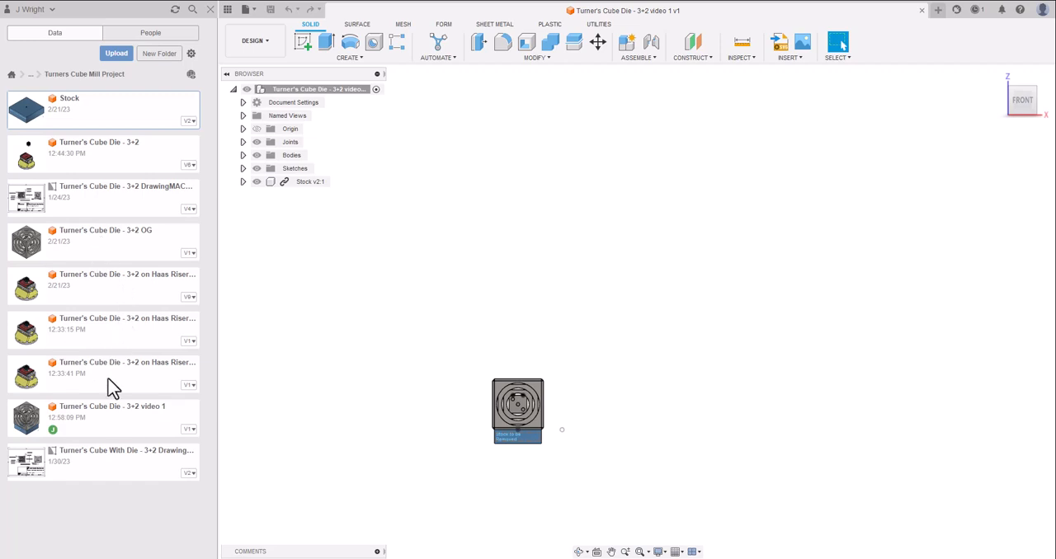
pyautogui.click(30, 75)
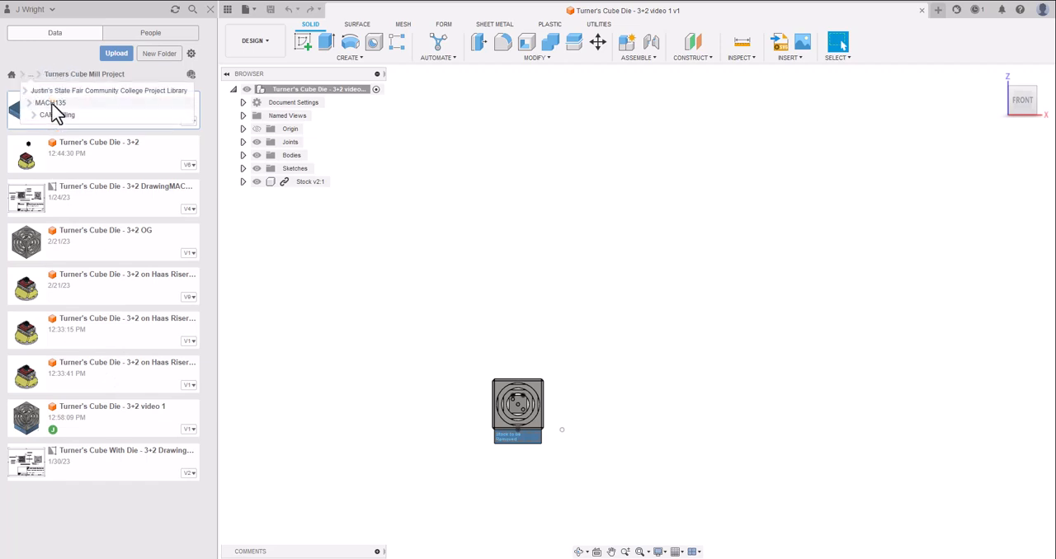
pyautogui.click(51, 103)
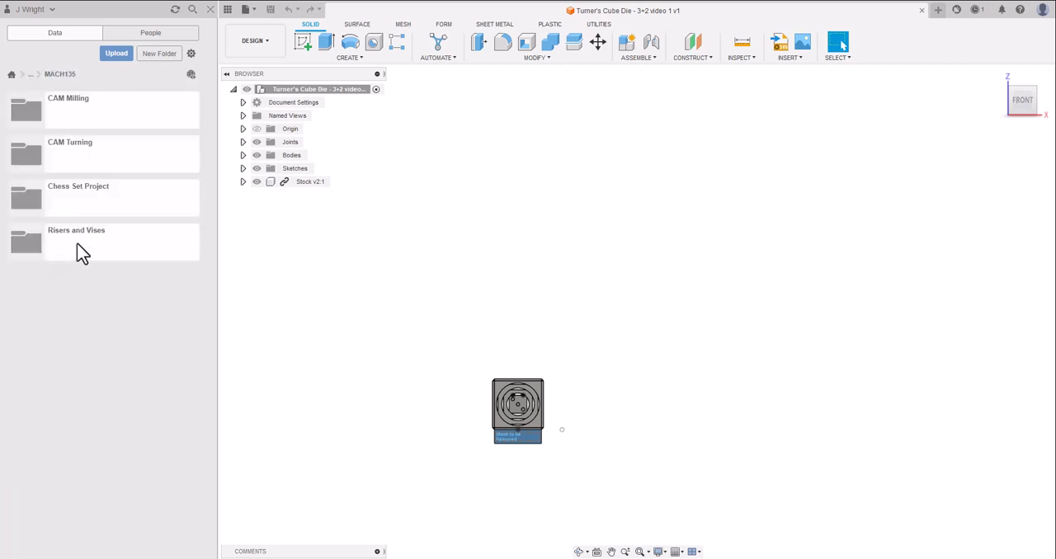
pyautogui.doubleClick(83, 253)
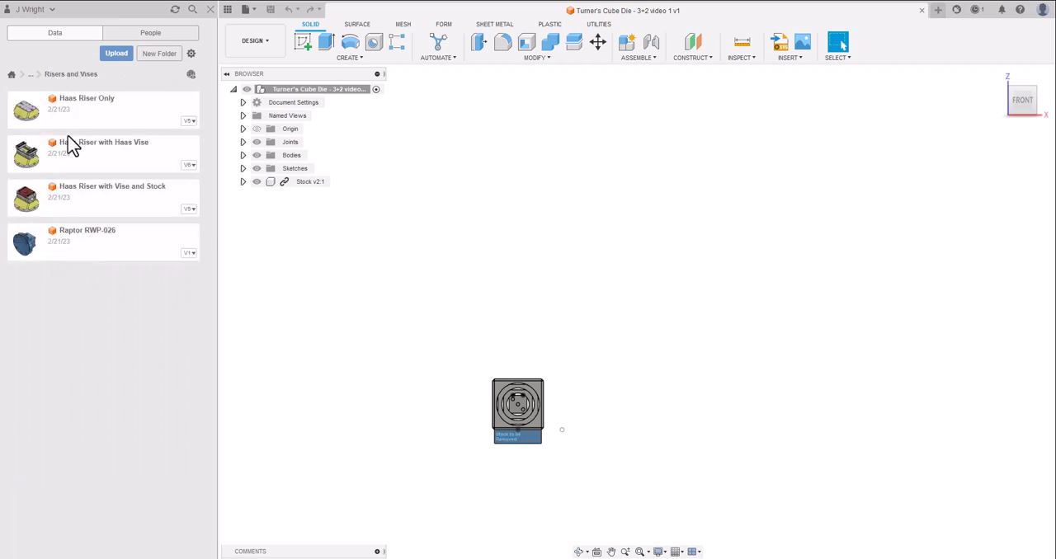
pyautogui.click(76, 208)
pyautogui.moveTo(77, 209); pyautogui.dragTo(717, 240)
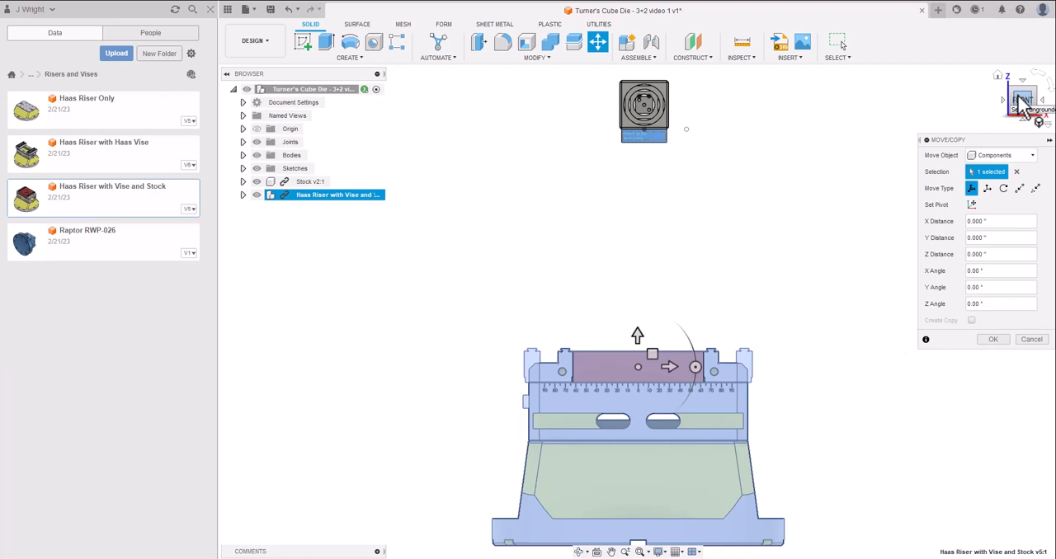
# Move the riser assembly point to point, from the top circular edge of its red stock's hole to the blue stock's bottom-face centre.
pyautogui.moveTo(1021, 98); pyautogui.dragTo(973, 128)
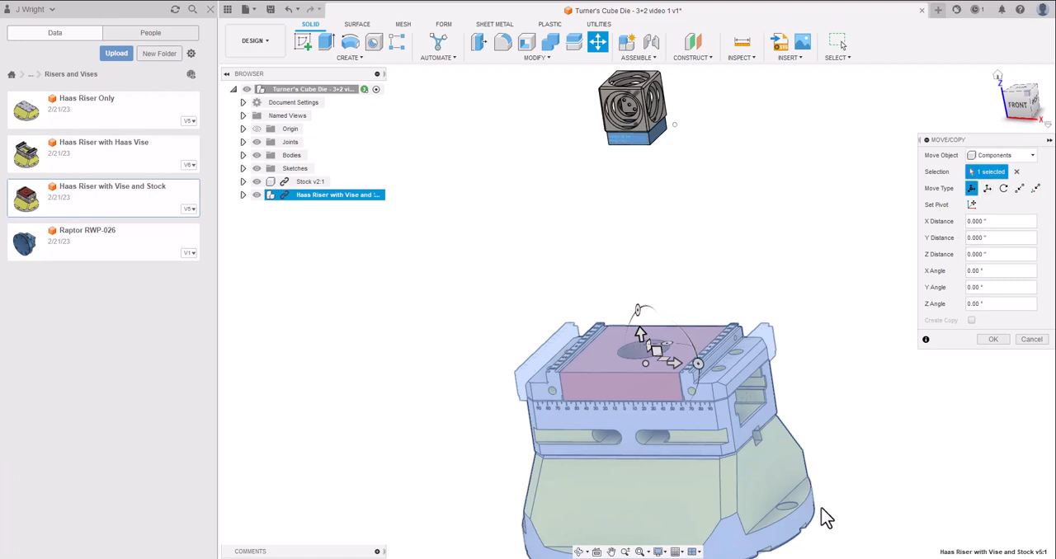
pyautogui.scroll(-3, 822, 490)
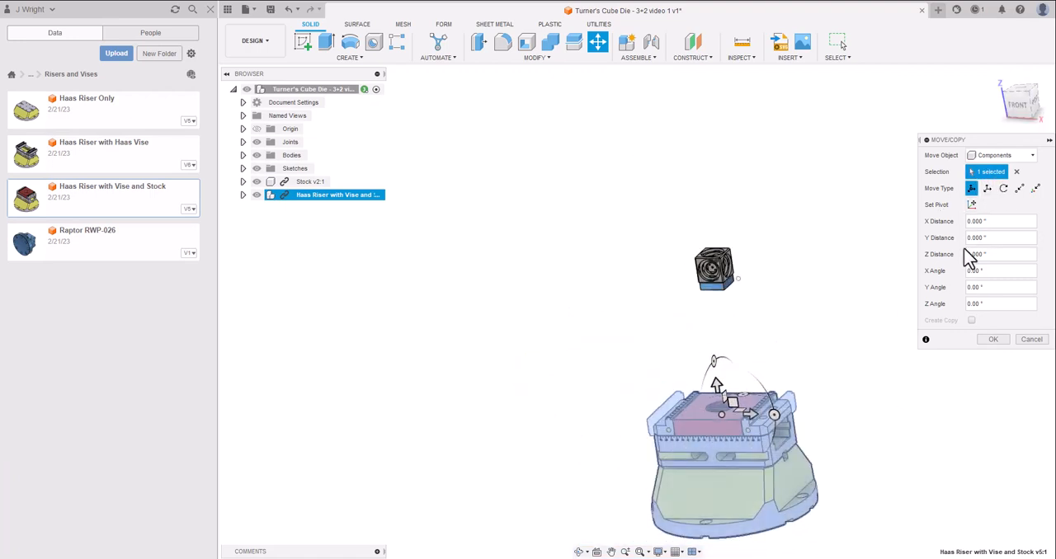
pyautogui.click(1020, 189)
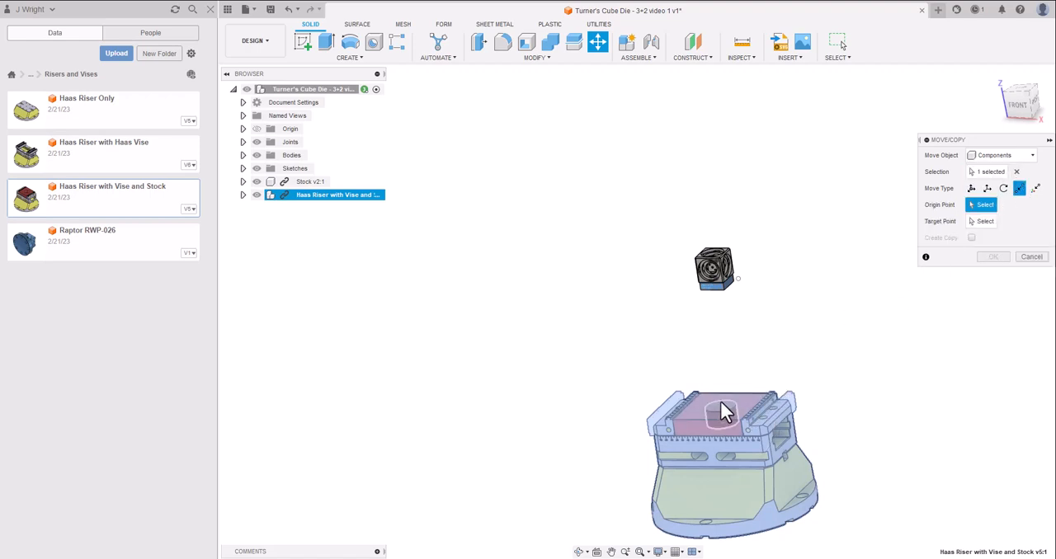
pyautogui.scroll(5, 719, 411)
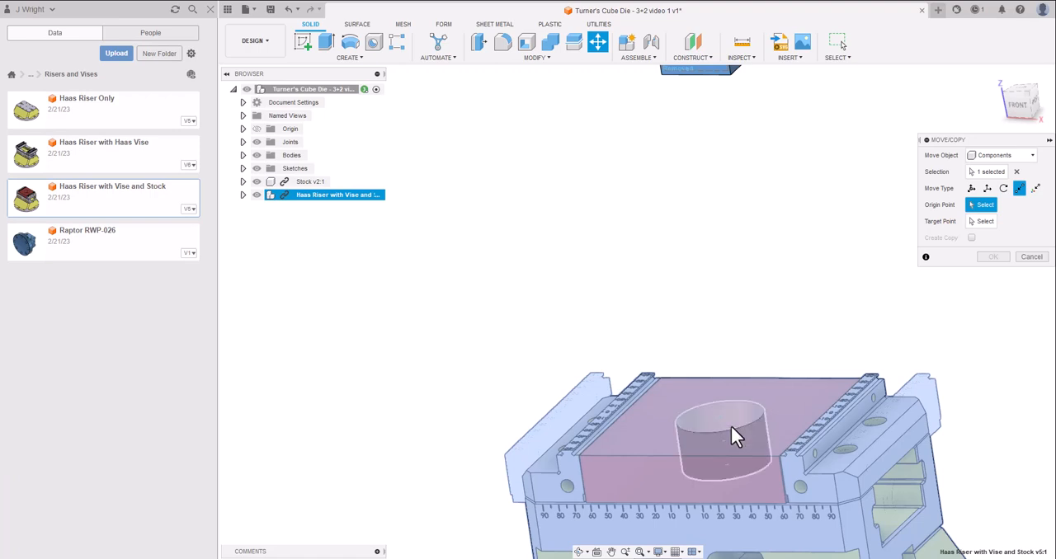
pyautogui.click(731, 429)
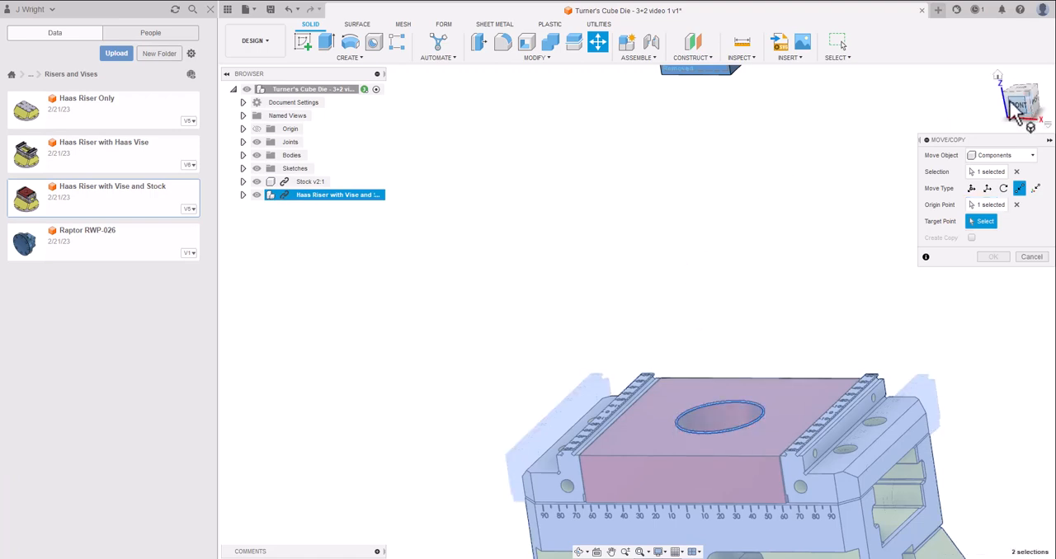
pyautogui.moveTo(1016, 97); pyautogui.dragTo(992, 64)
pyautogui.scroll(5, 808, 147)
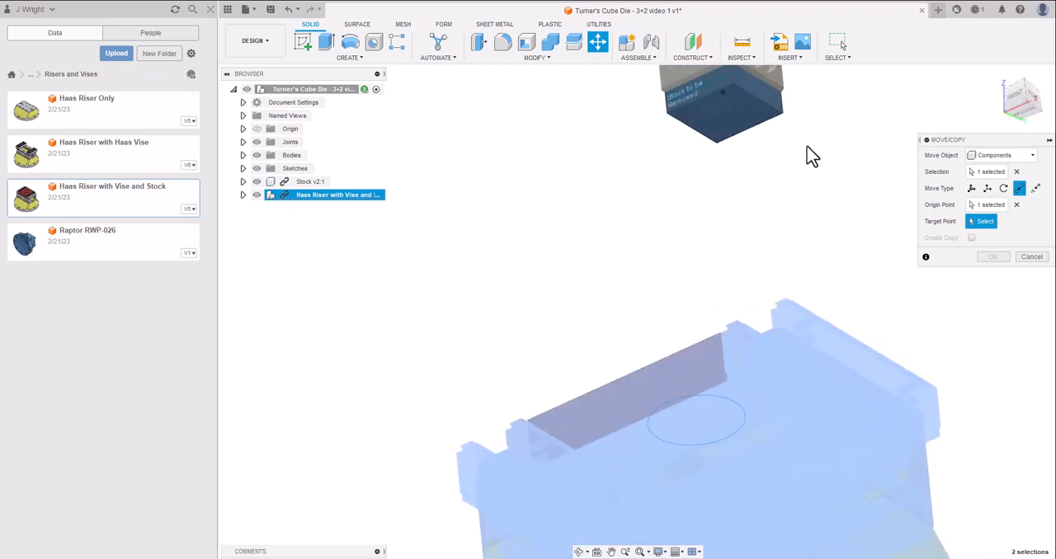
pyautogui.scroll(-3, 718, 118)
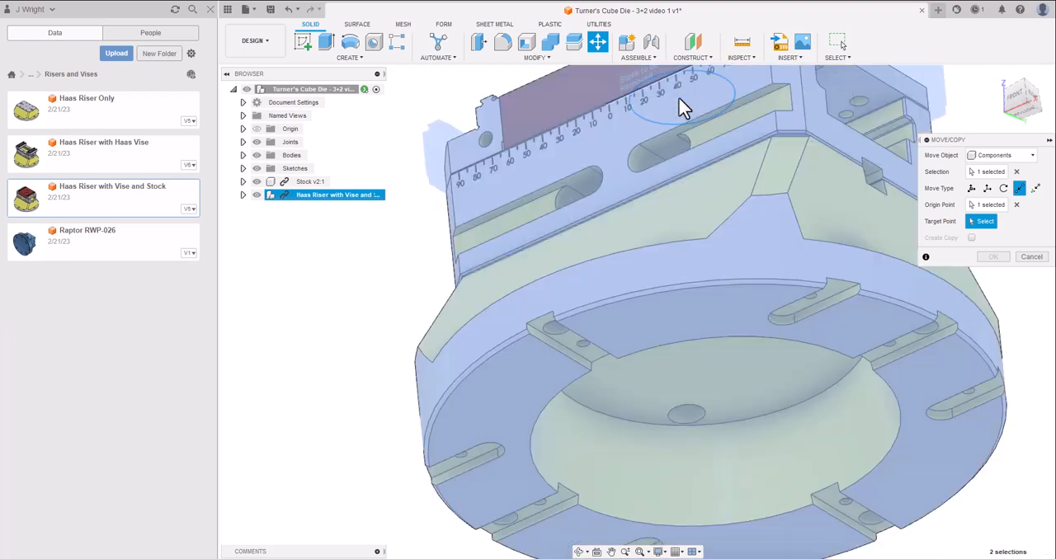
pyautogui.click(681, 107)
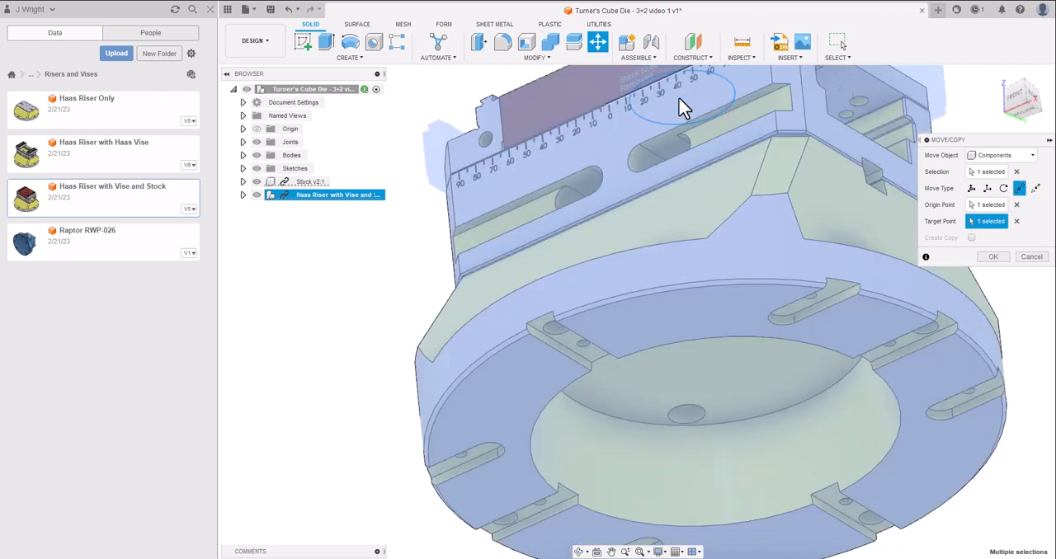
pyautogui.click(994, 259)
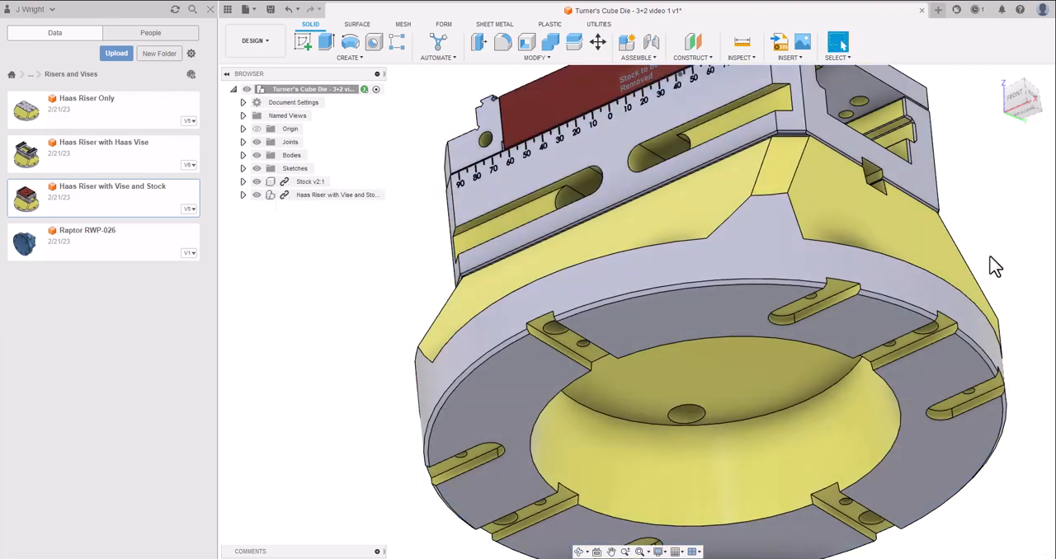
# Examine the cube and its stock seated on the riser and vise from the front and from an angled view.
pyautogui.click(1018, 96)
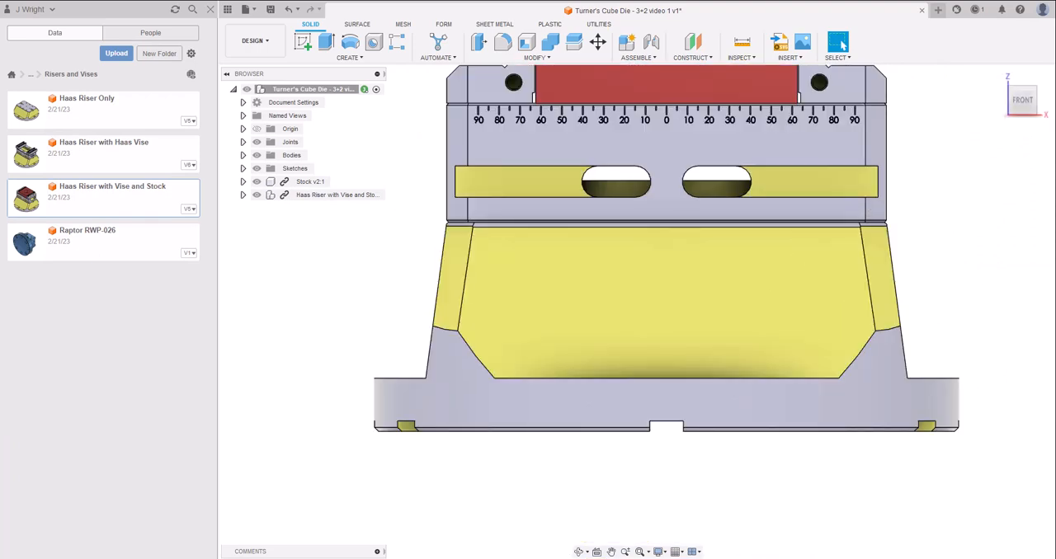
pyautogui.click(611, 552)
pyautogui.moveTo(685, 205); pyautogui.dragTo(640, 310)
pyautogui.scroll(-3, 640, 310)
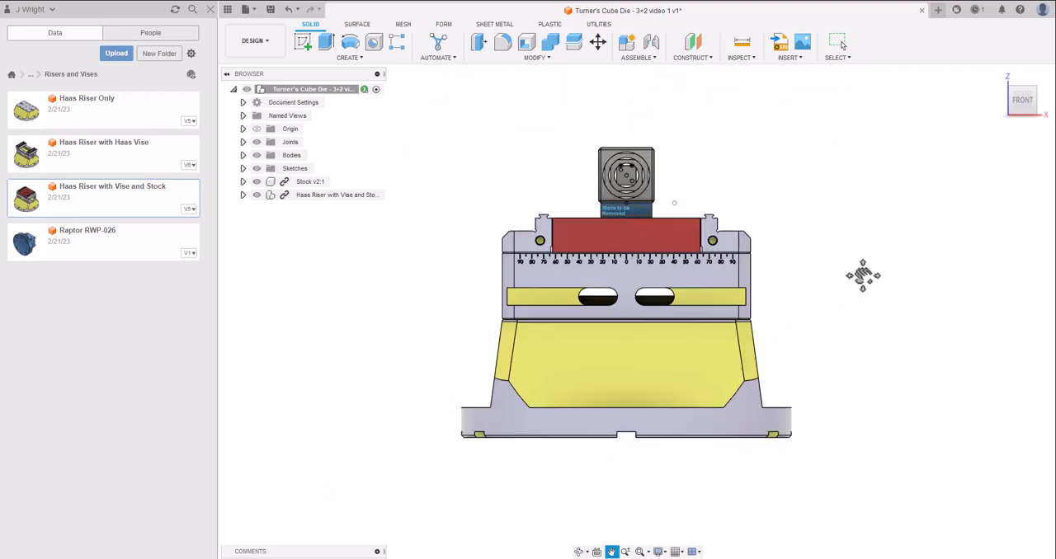
pyautogui.press('Escape')
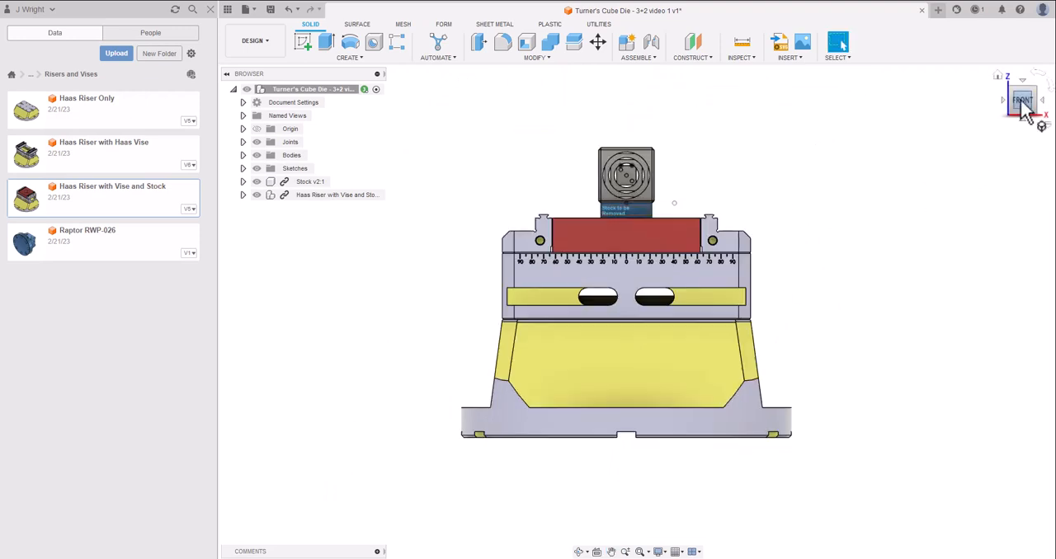
pyautogui.moveTo(1023, 101)
pyautogui.mouseDown()
pyautogui.moveTo(988, 138)
pyautogui.moveTo(965, 124)
pyautogui.mouseUp()
pyautogui.keyDown('shift'); pyautogui.moveTo(753, 244); pyautogui.dragTo(837, 284, button='middle'); pyautogui.keyUp('shift')
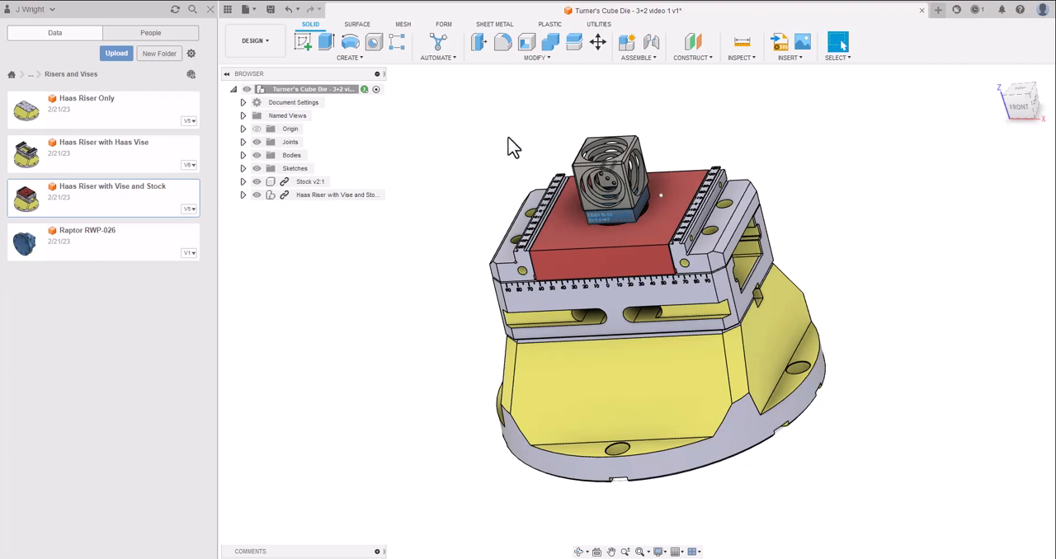
# Save the design as a new version with the description User Saved and start a setup in the Manufacture workspace.
pyautogui.click(270, 10)
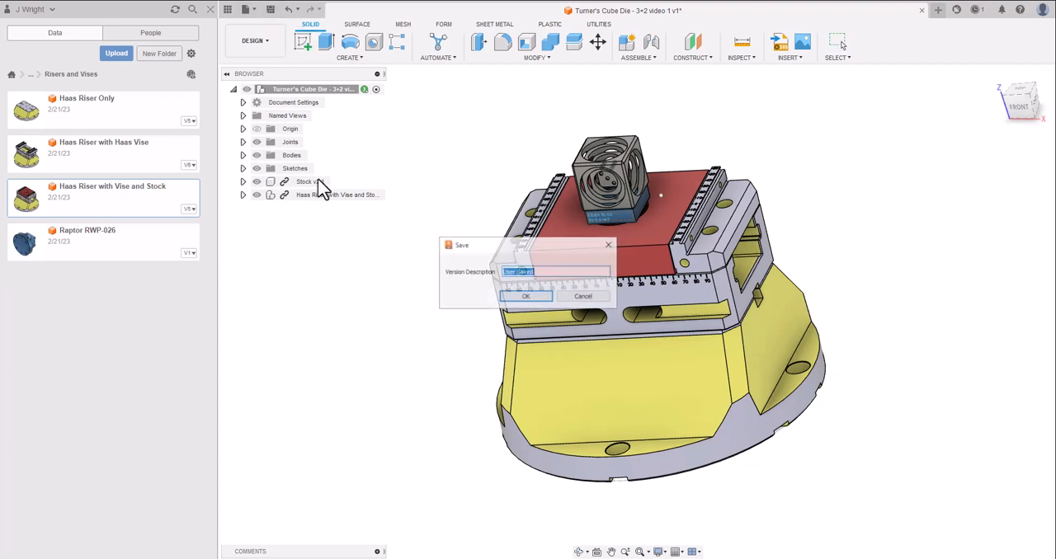
pyautogui.click(519, 298)
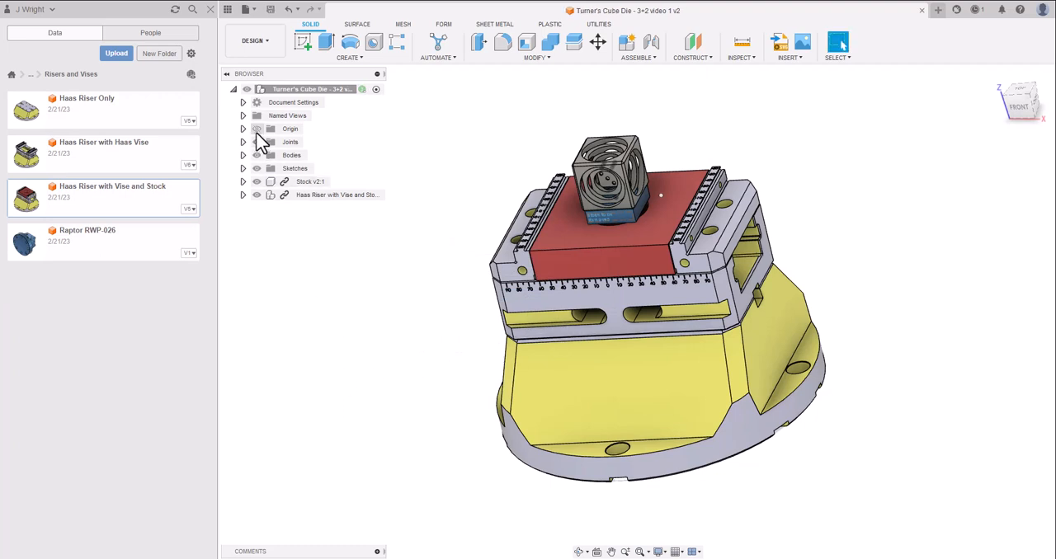
pyautogui.click(261, 41)
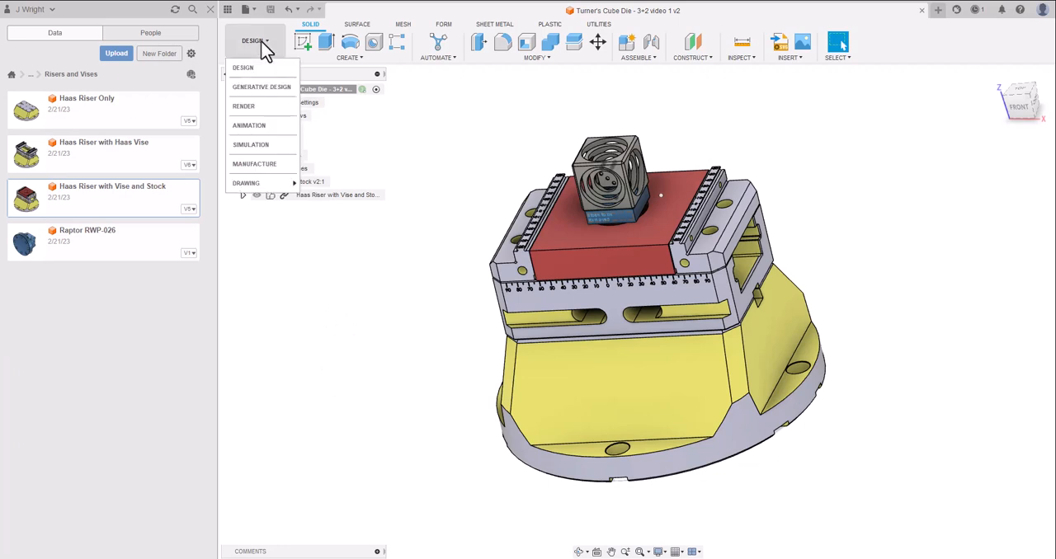
pyautogui.click(260, 165)
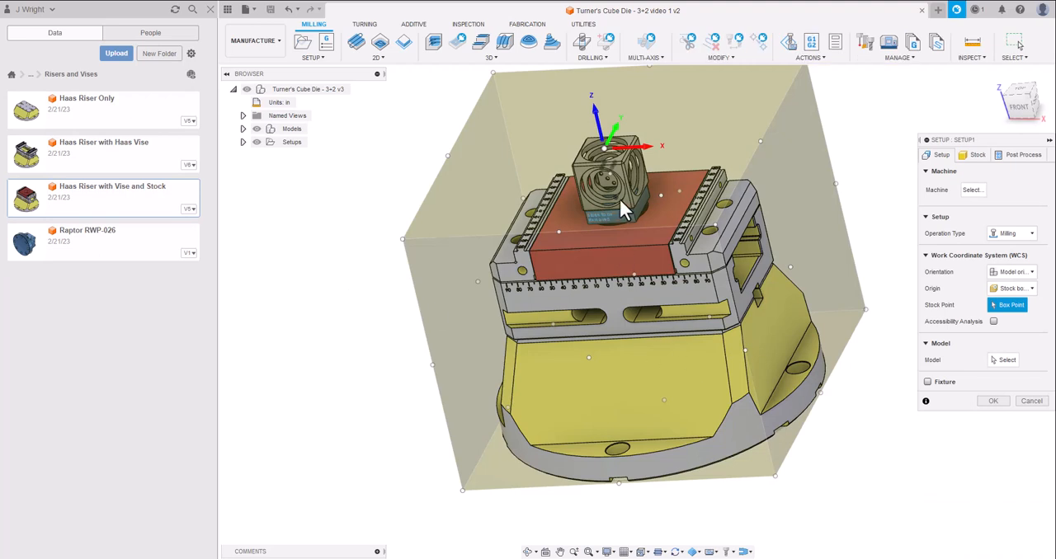
# Assign the HAAS UMC-750 from the machine library as the milling setup's machine.
pyautogui.click(1021, 116)
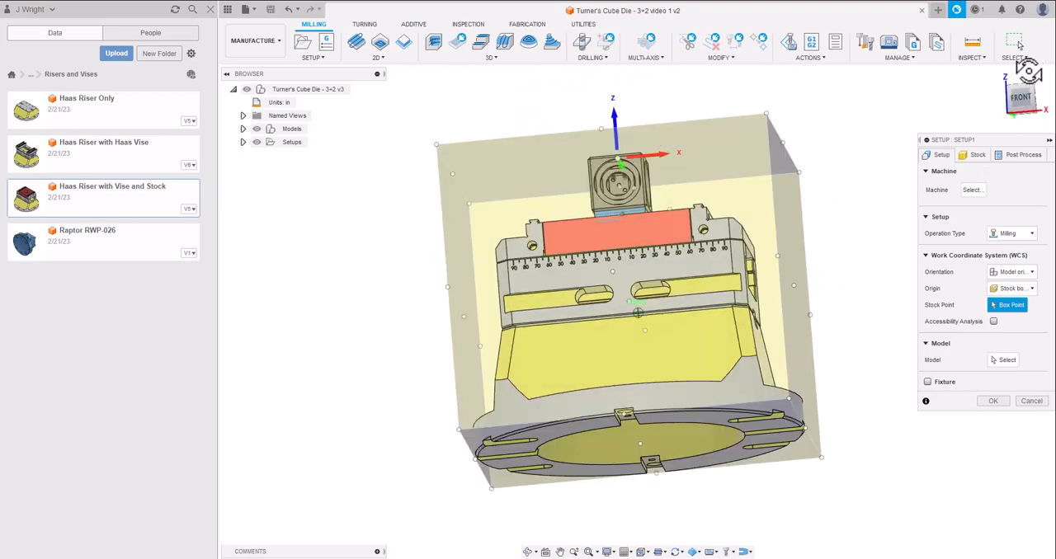
pyautogui.click(999, 78)
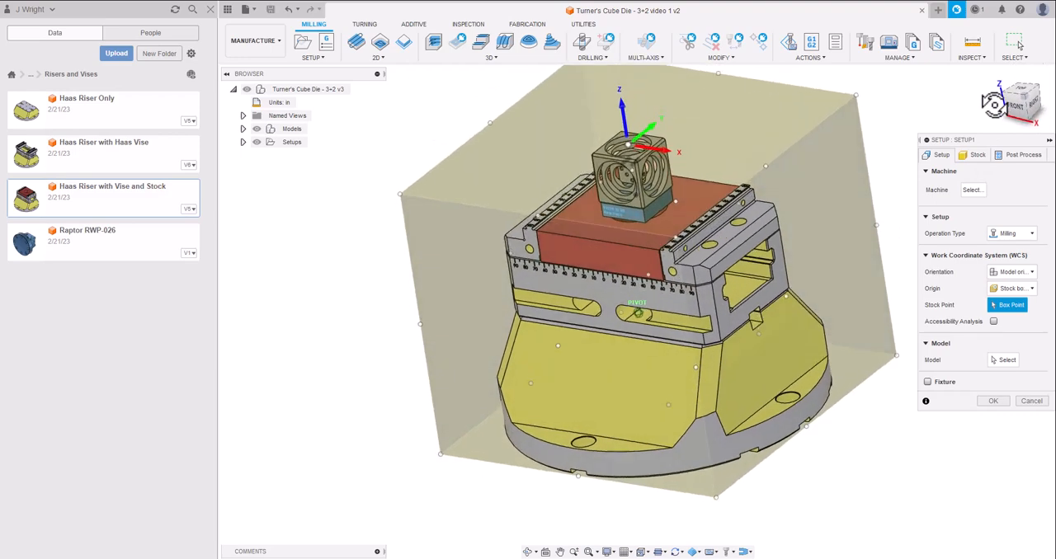
pyautogui.click(973, 191)
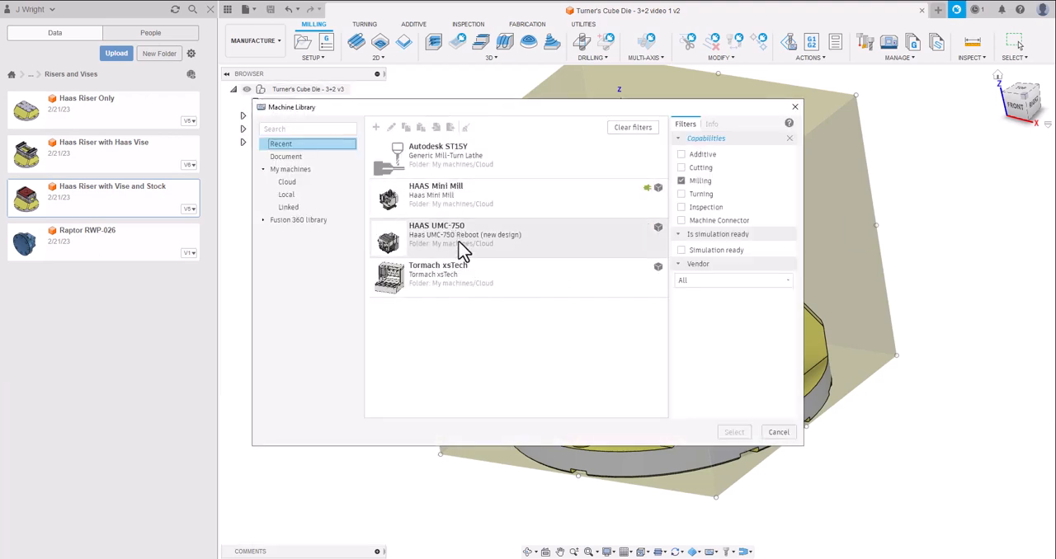
pyautogui.click(463, 251)
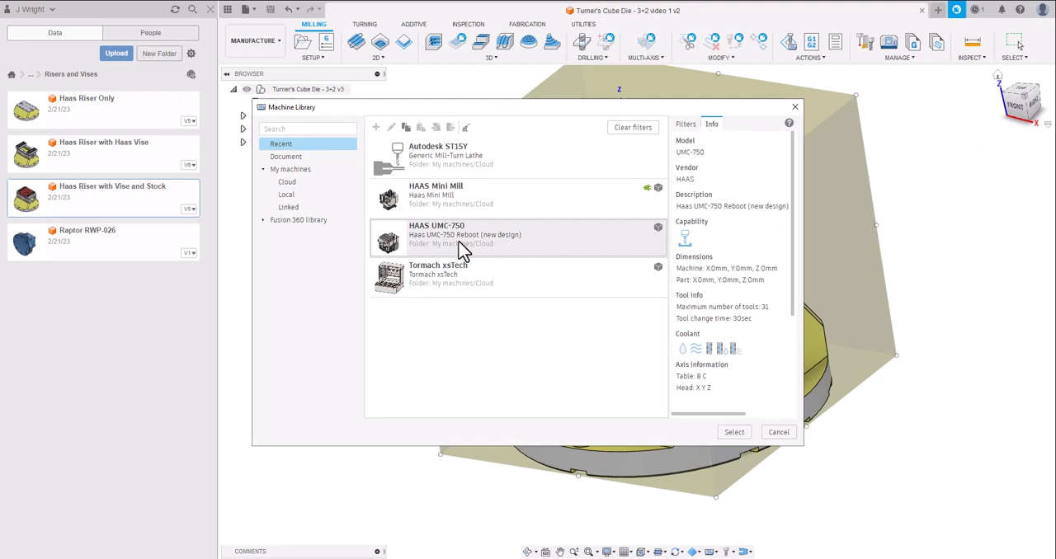
pyautogui.click(740, 432)
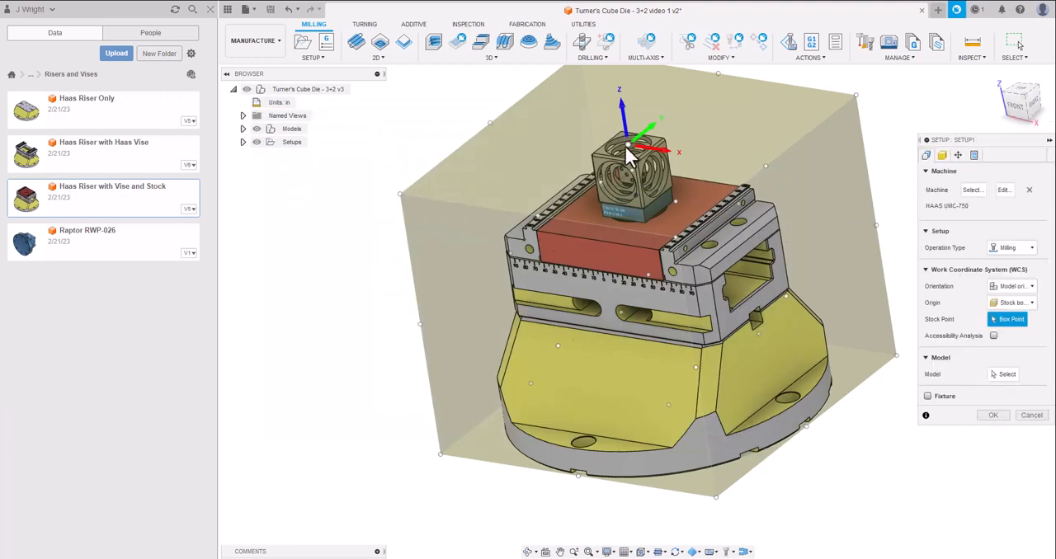
# Review the setup's stock settings and the available stock modes.
pyautogui.moveTo(1021, 100)
pyautogui.mouseDown()
pyautogui.moveTo(1024, 83)
pyautogui.moveTo(1013, 101)
pyautogui.mouseUp()
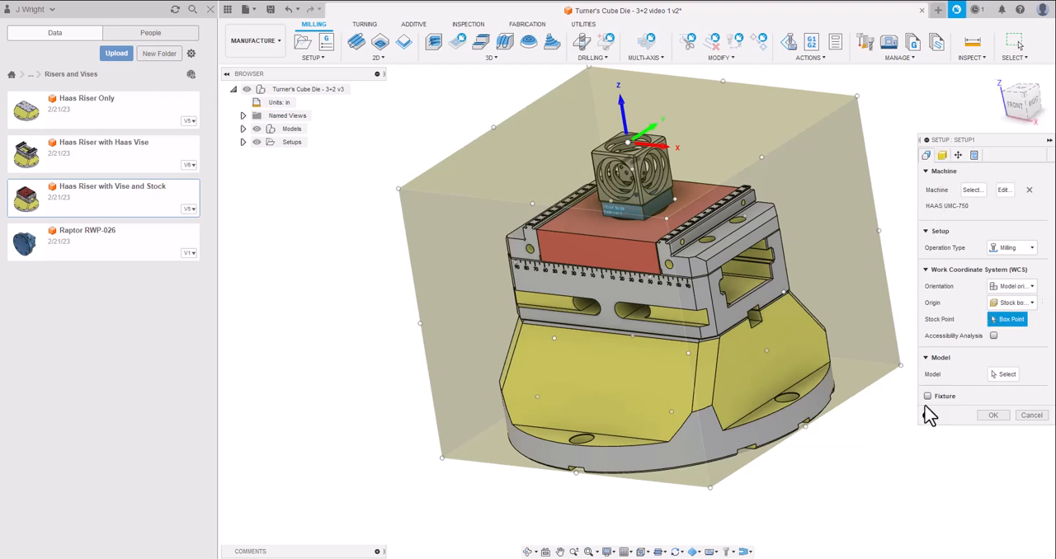
pyautogui.click(944, 155)
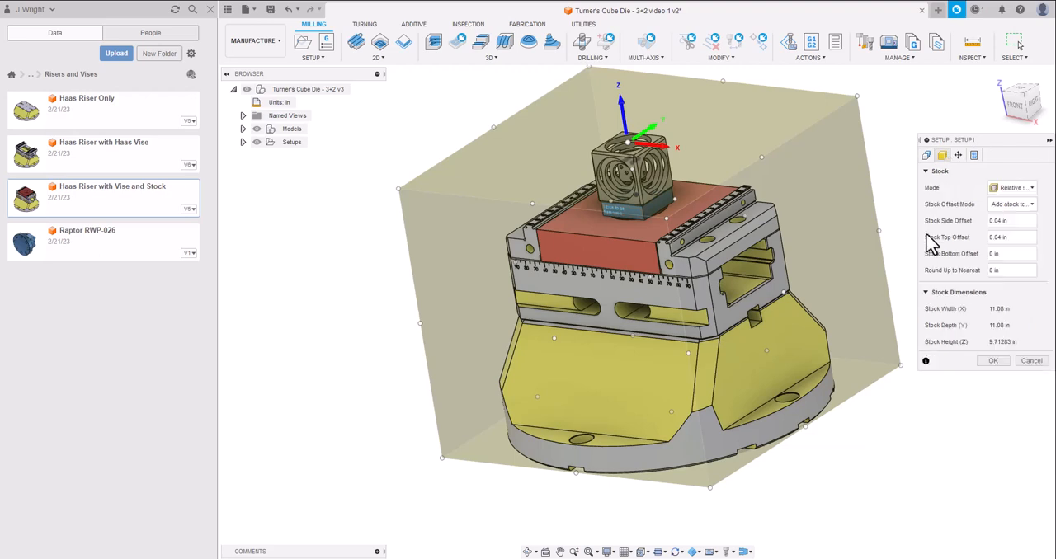
pyautogui.click(1032, 189)
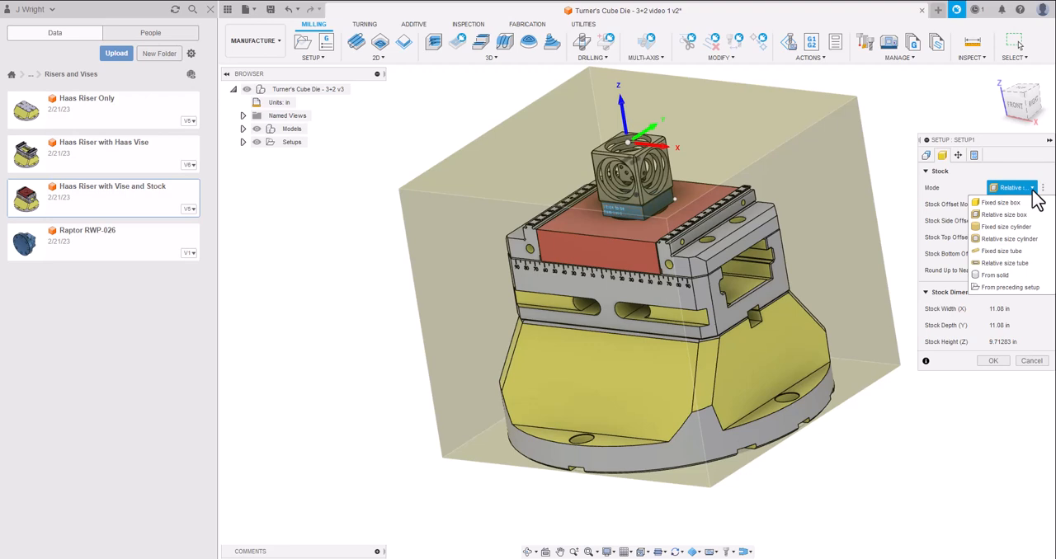
pyautogui.click(926, 156)
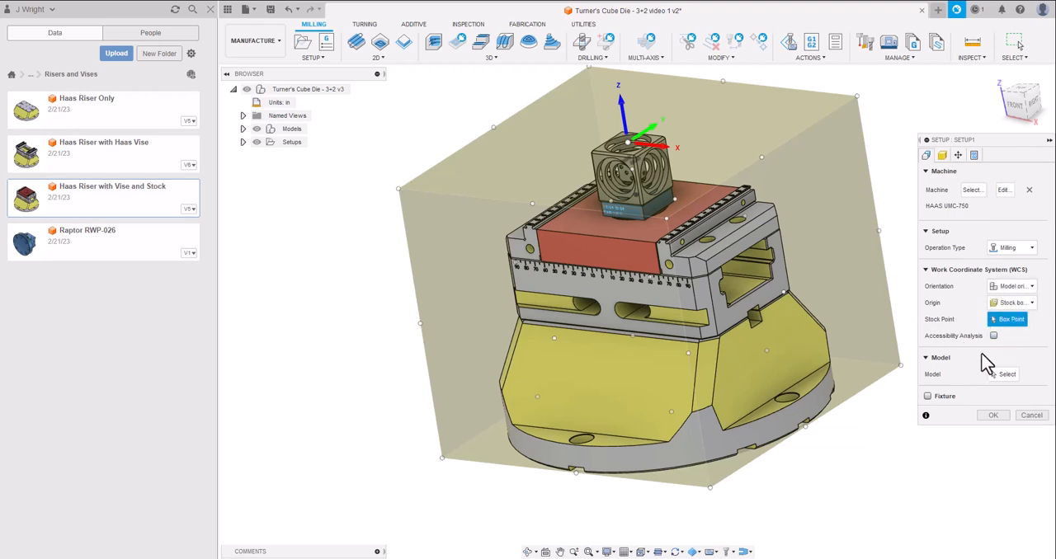
# Enable the setup's fixture and select five bodies for it: the riser, vise body, both vise jaws and the red block.
pyautogui.click(927, 397)
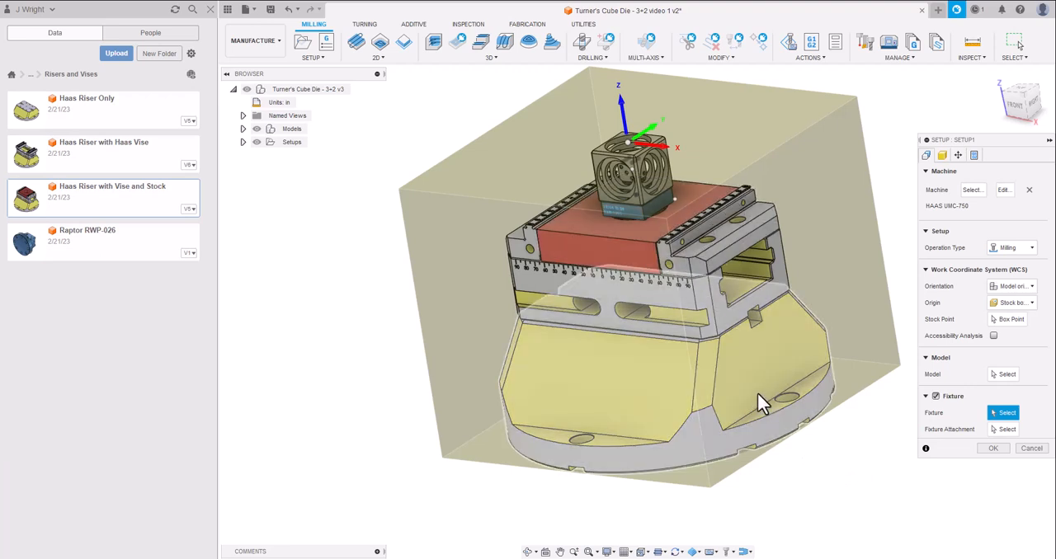
pyautogui.click(763, 404)
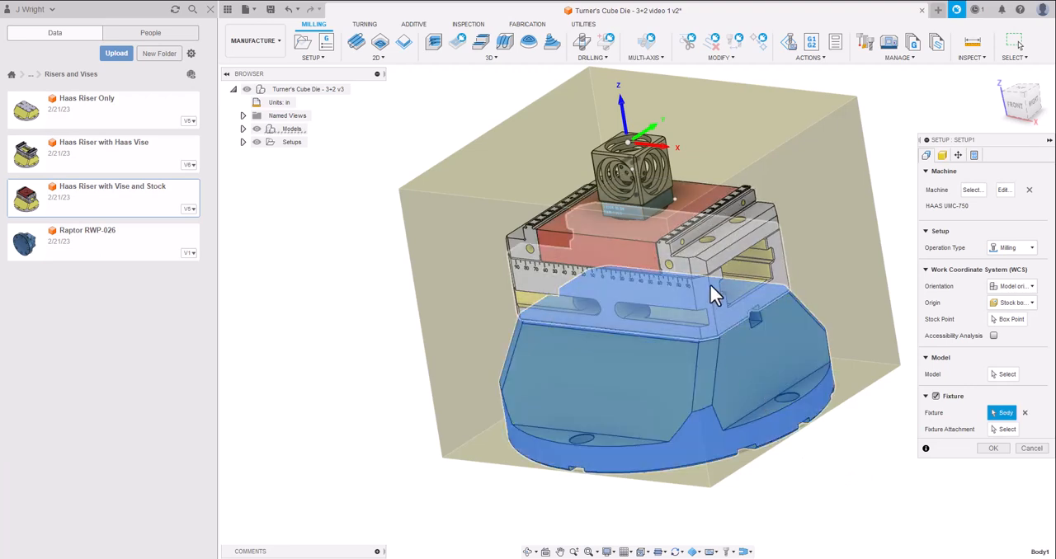
pyautogui.click(770, 248)
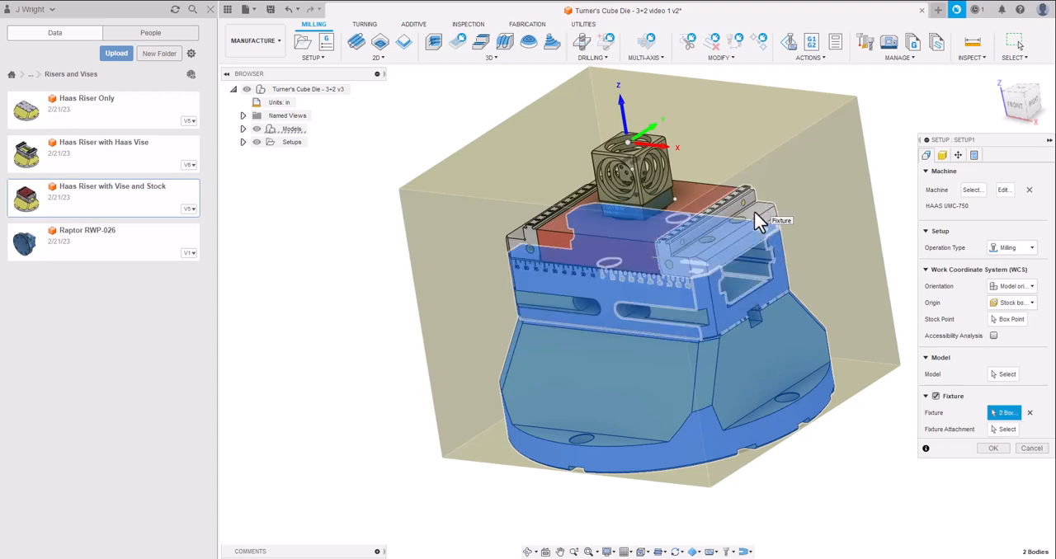
pyautogui.click(702, 205)
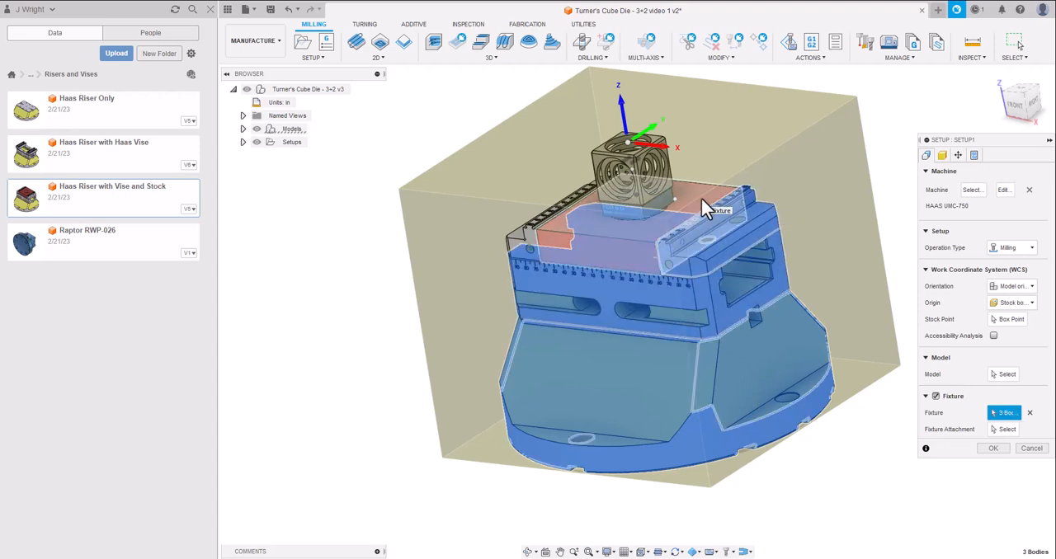
pyautogui.moveTo(1024, 114); pyautogui.dragTo(1049, 110)
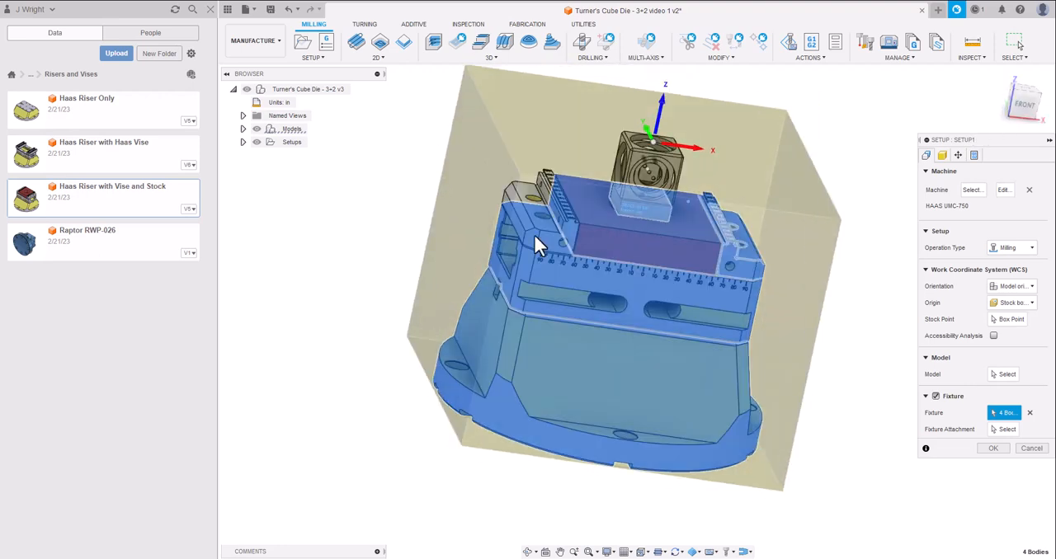
pyautogui.click(576, 293)
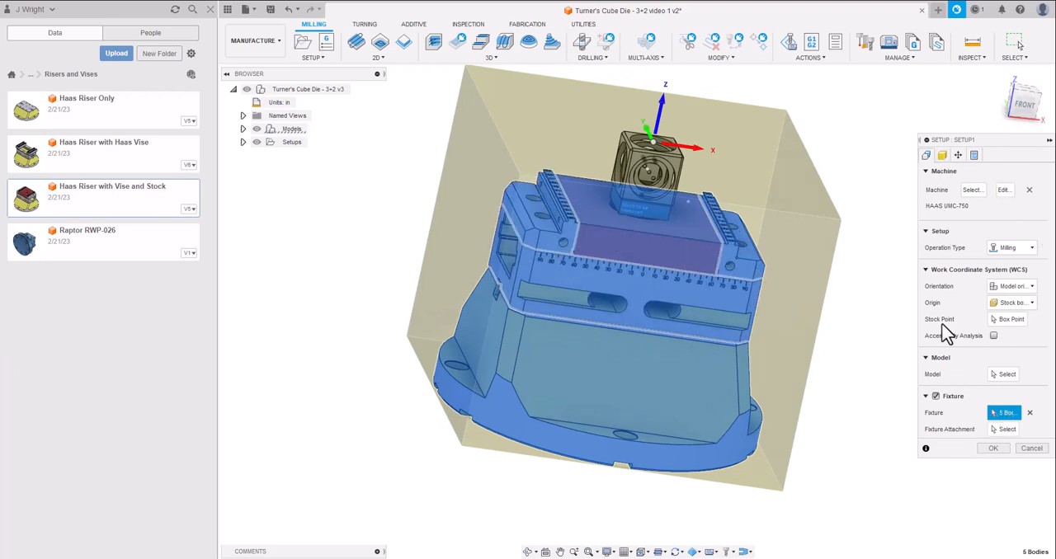
# Accept the milling setup without choosing a specific model and save the design as a new version.
pyautogui.click(988, 449)
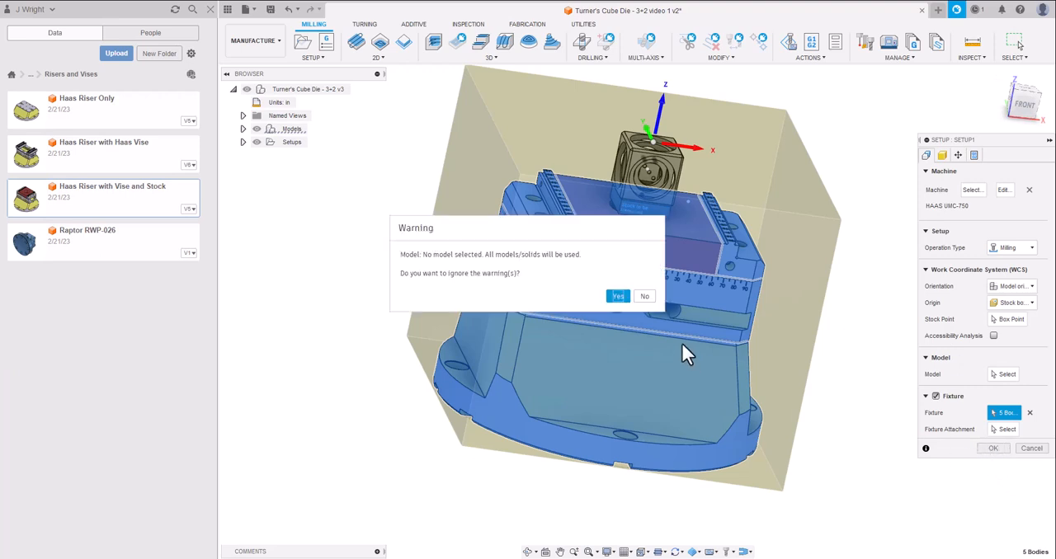
pyautogui.click(620, 296)
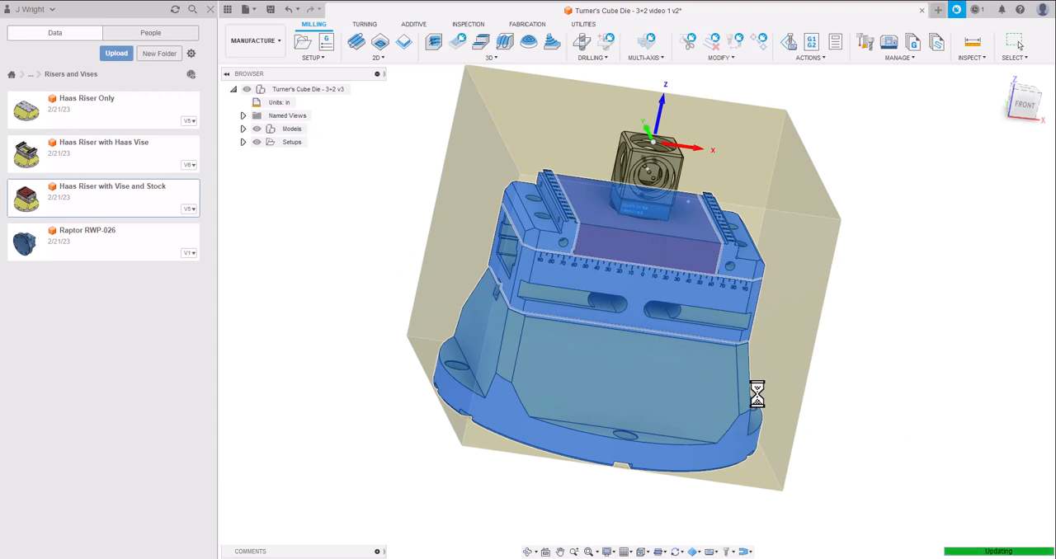
pyautogui.click(321, 226)
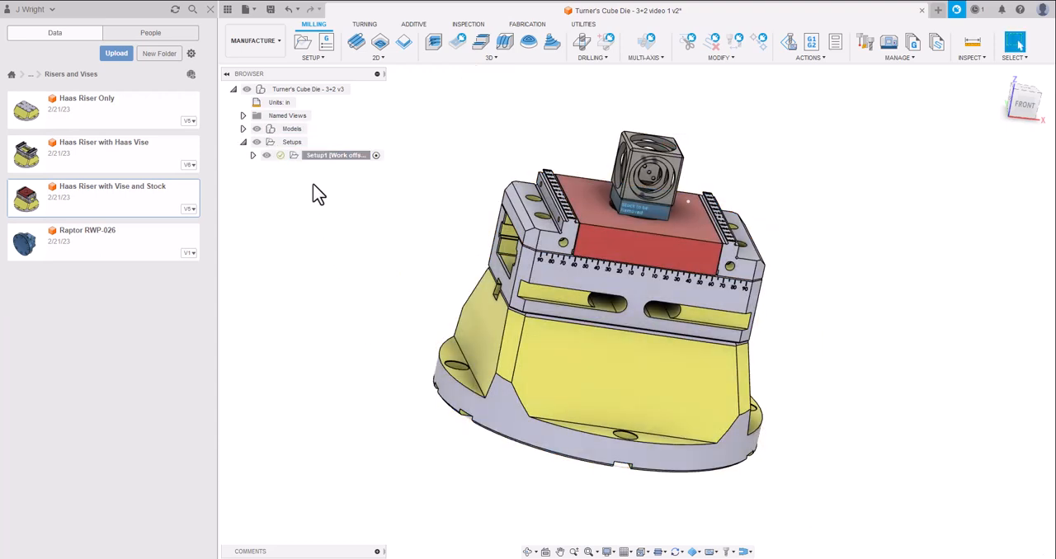
pyautogui.click(270, 10)
pyautogui.click(526, 296)
# Reopen Setup1 for editing at its stock settings.
pyautogui.click(312, 157)
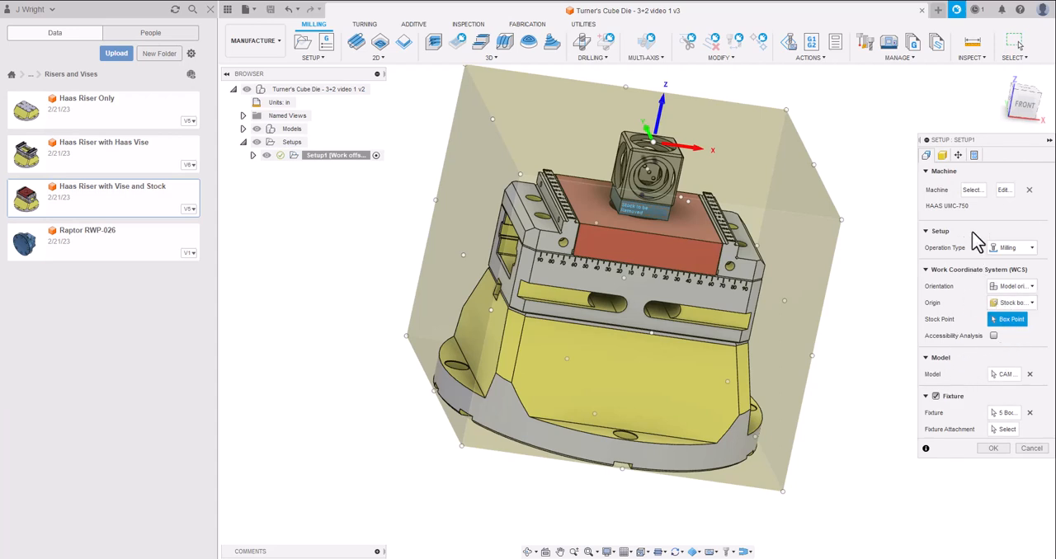
pyautogui.click(942, 155)
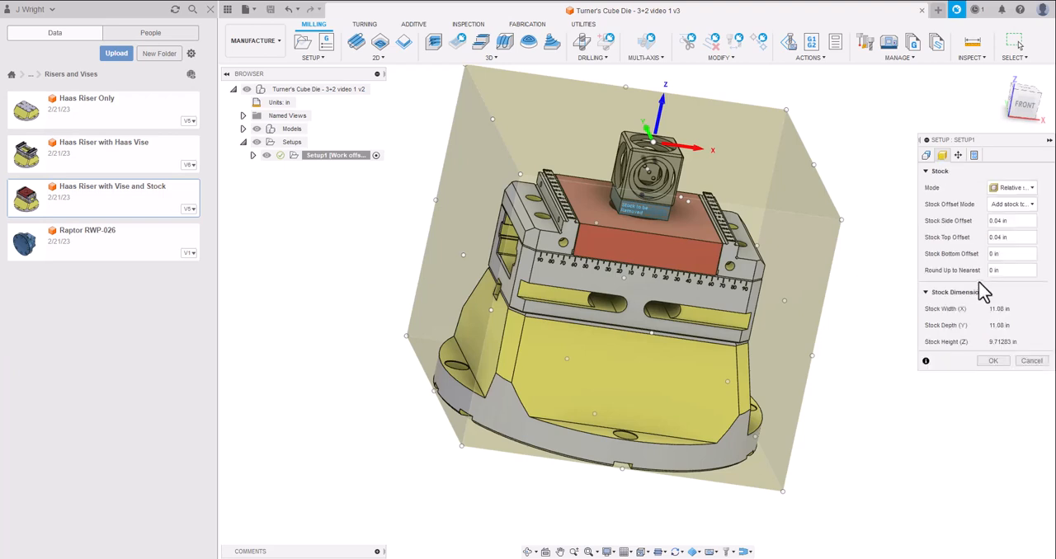
# Try defining the stock from a solid, using the cube body as the stock solid.
pyautogui.click(1033, 187)
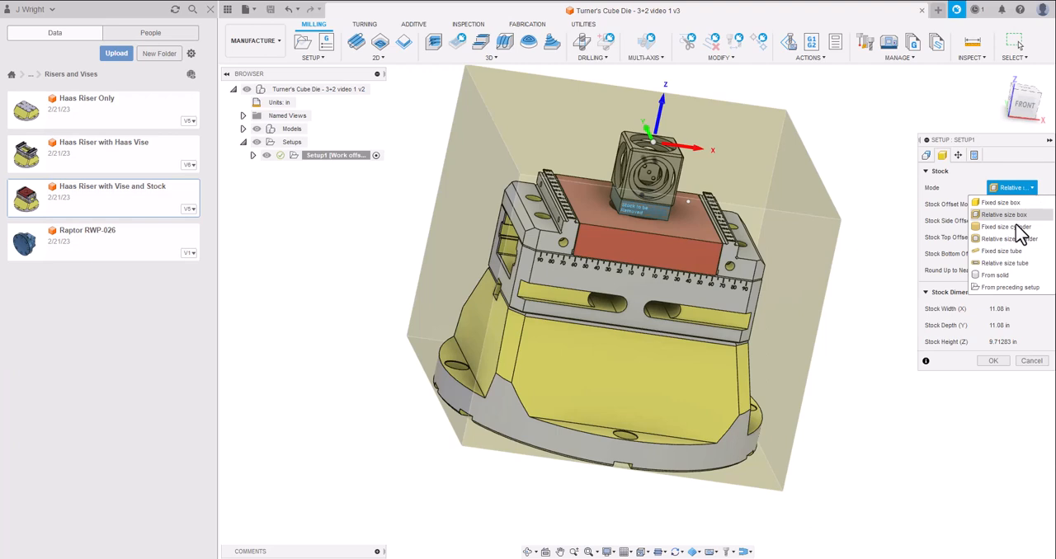
pyautogui.click(1003, 279)
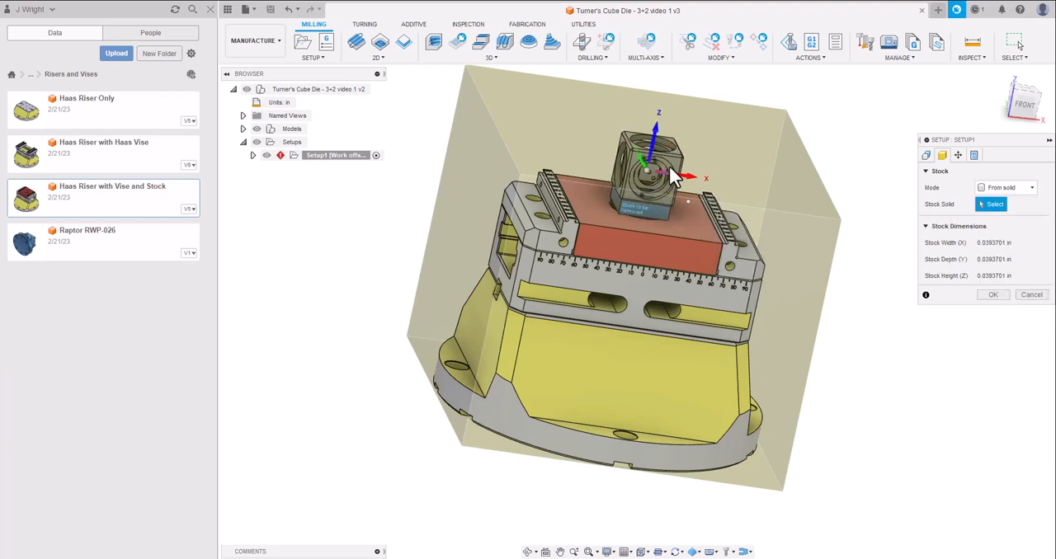
pyautogui.click(669, 166)
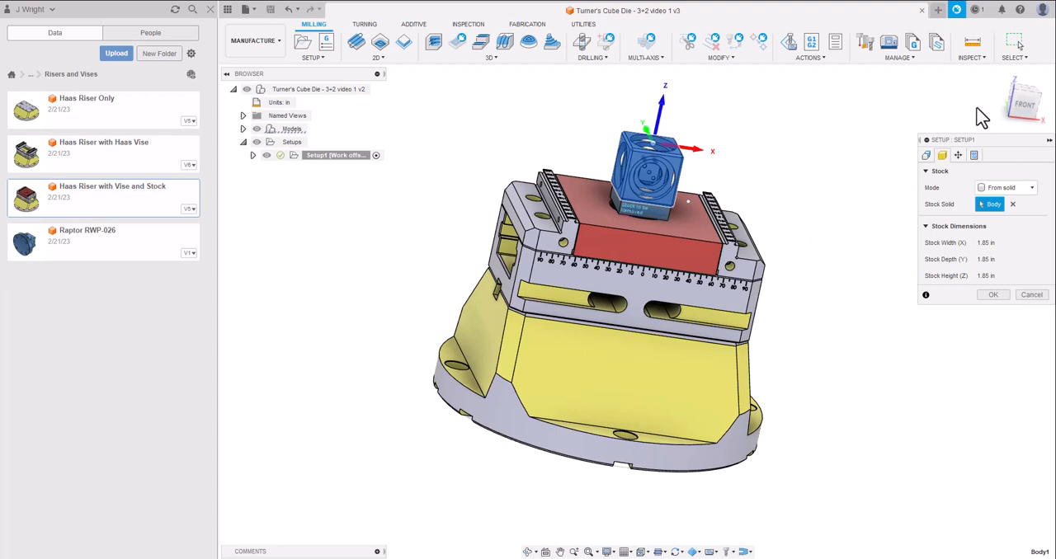
pyautogui.click(1008, 94)
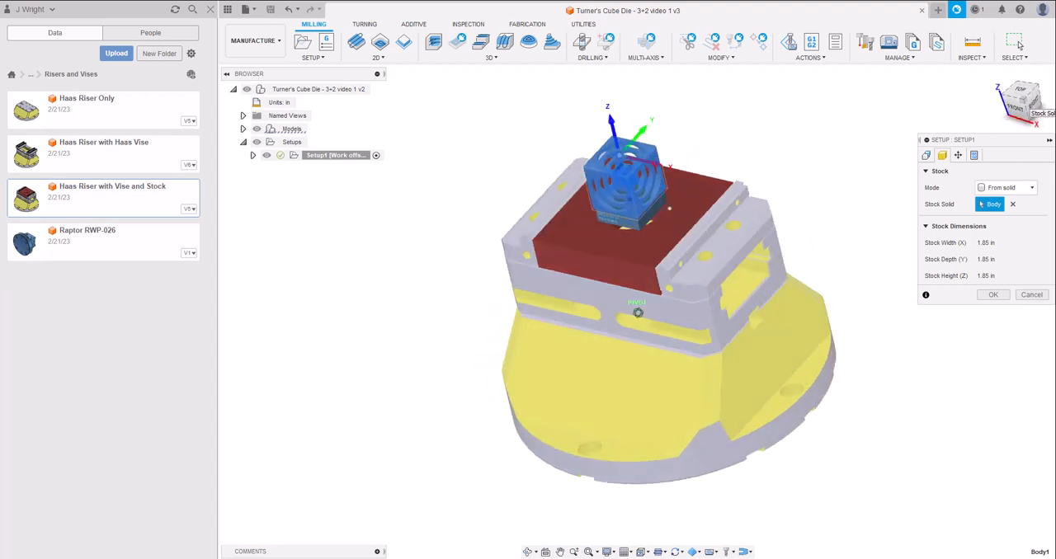
pyautogui.scroll(4, 691, 160)
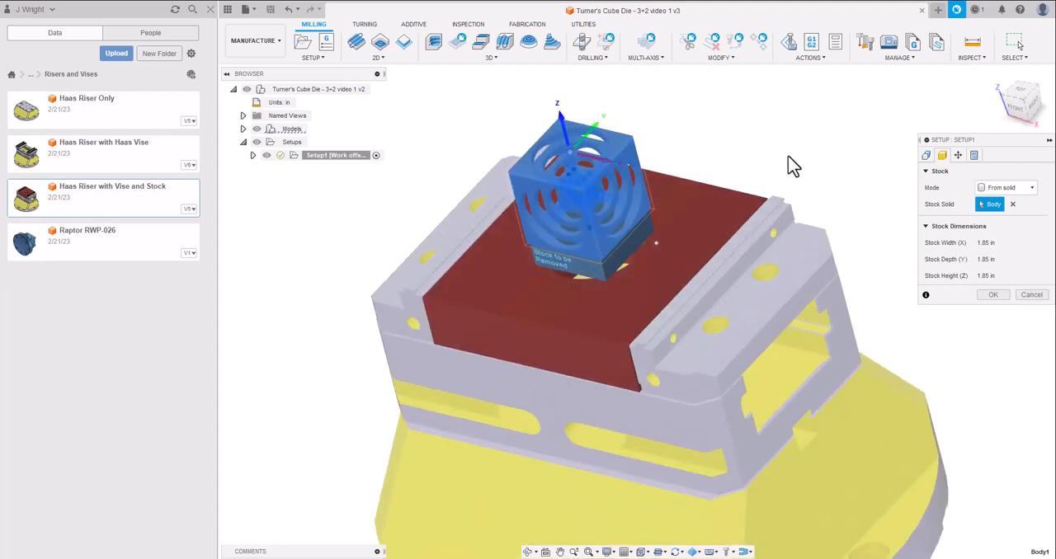
pyautogui.moveTo(1022, 110)
pyautogui.mouseDown()
pyautogui.moveTo(1054, 58)
pyautogui.moveTo(1053, 81)
pyautogui.mouseUp()
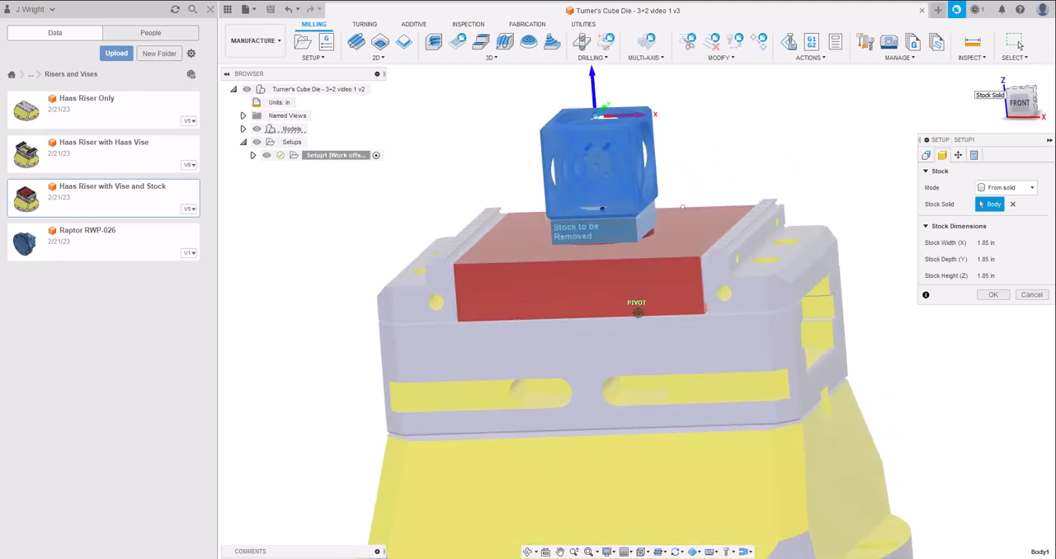
# Switch the stock mode to a fixed size box with a width of 2 in and a depth of 2 in.
pyautogui.click(1036, 189)
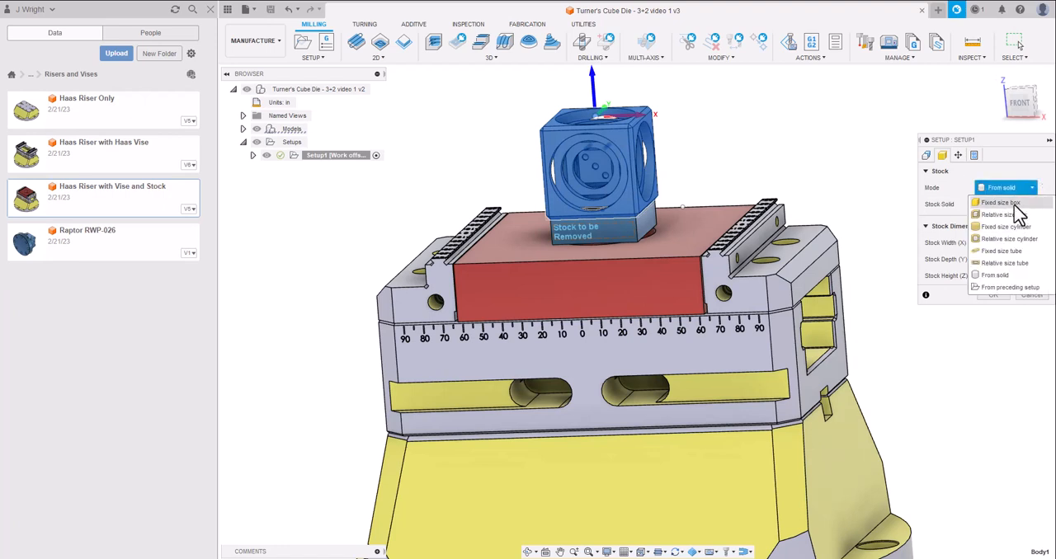
pyautogui.click(1014, 204)
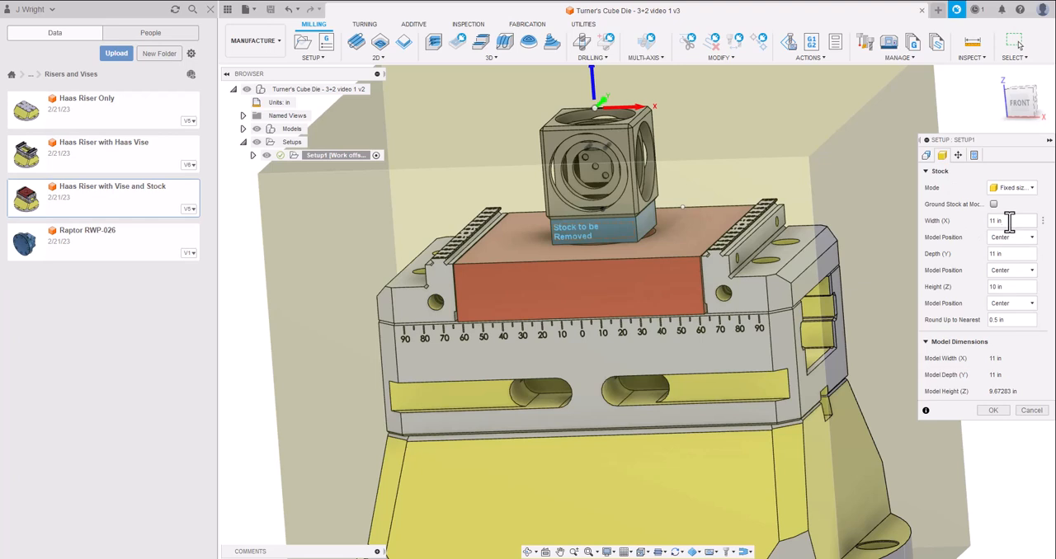
pyautogui.write('2')
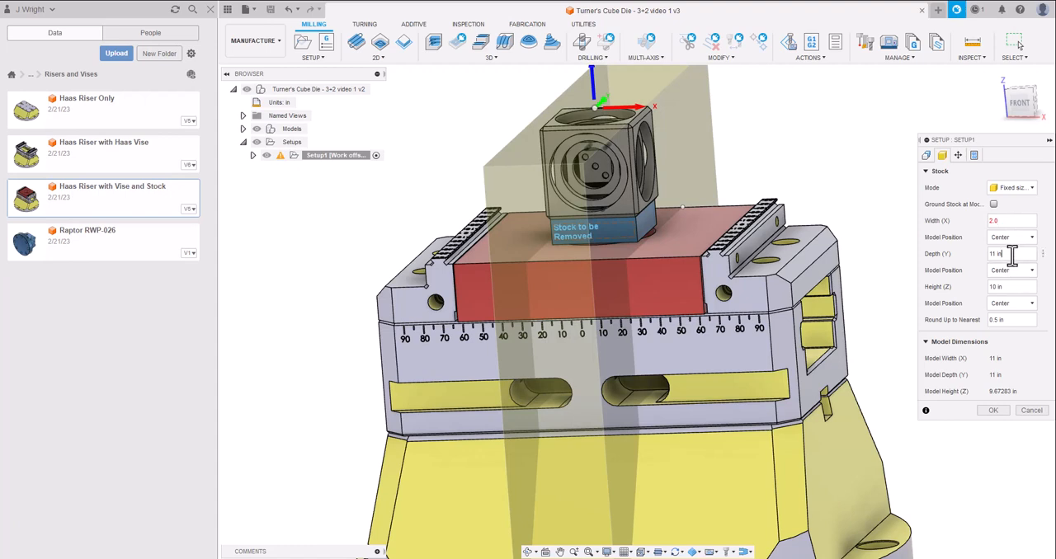
pyautogui.click(1012, 256)
pyautogui.press('BackSpace')
pyautogui.press('BackSpace')
pyautogui.press('BackSpace')
pyautogui.press('BackSpace')
pyautogui.press('BackSpace')
pyautogui.write('2')
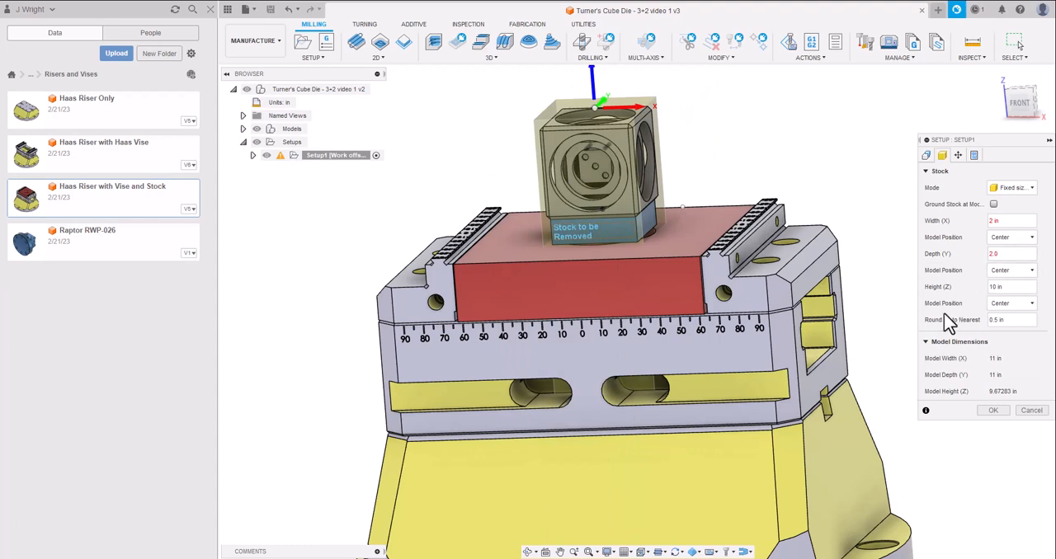
# Set the stock box's height to 2 in.
pyautogui.click(1007, 287)
pyautogui.press('BackSpace')
pyautogui.press('BackSpace')
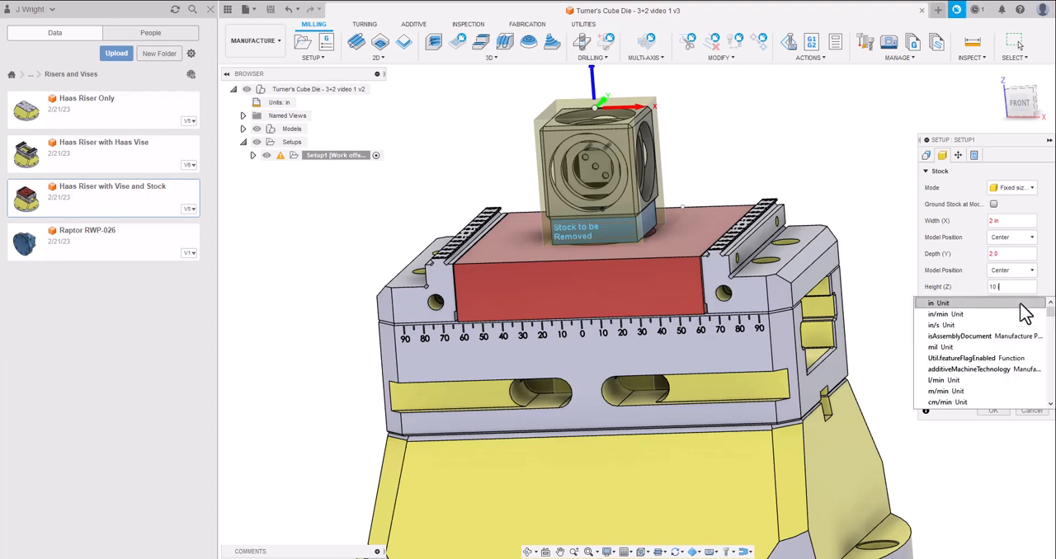
pyautogui.press('BackSpace')
pyautogui.press('BackSpace')
pyautogui.press('BackSpace')
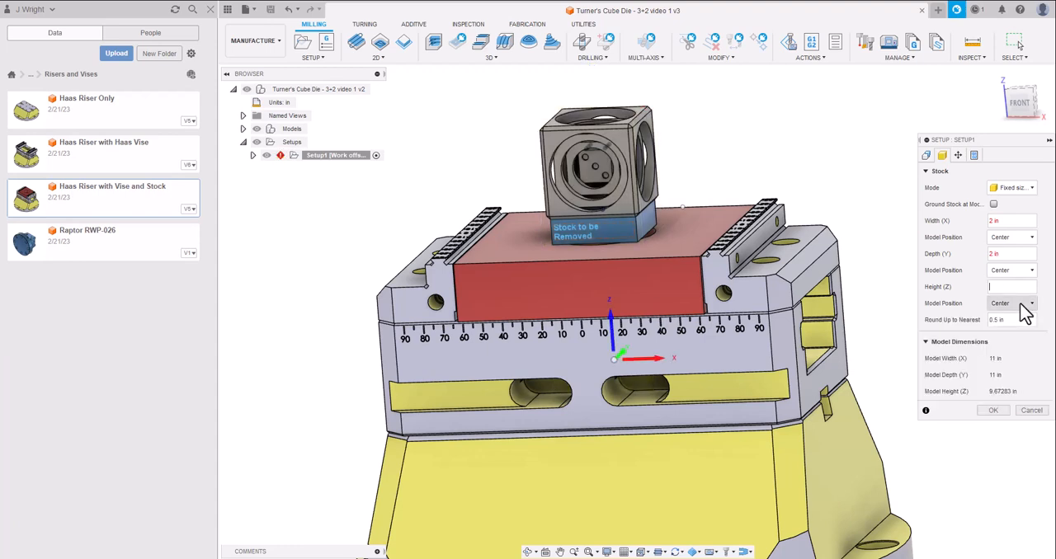
pyautogui.write('2.0')
pyautogui.press('Return')
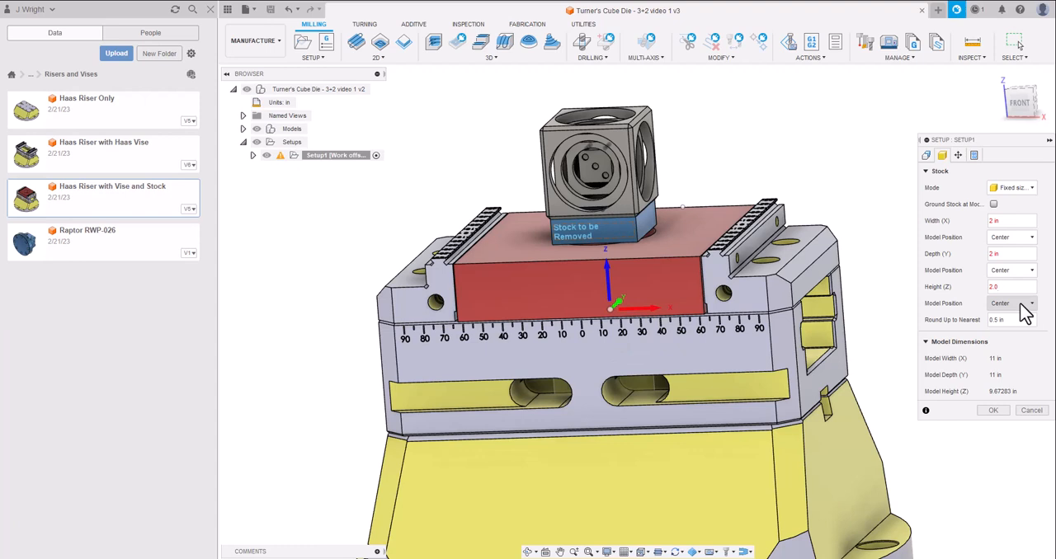
# Position the model in Z by an offset from top (+Z) of 0.075 in and accept the setup.
pyautogui.click(1031, 306)
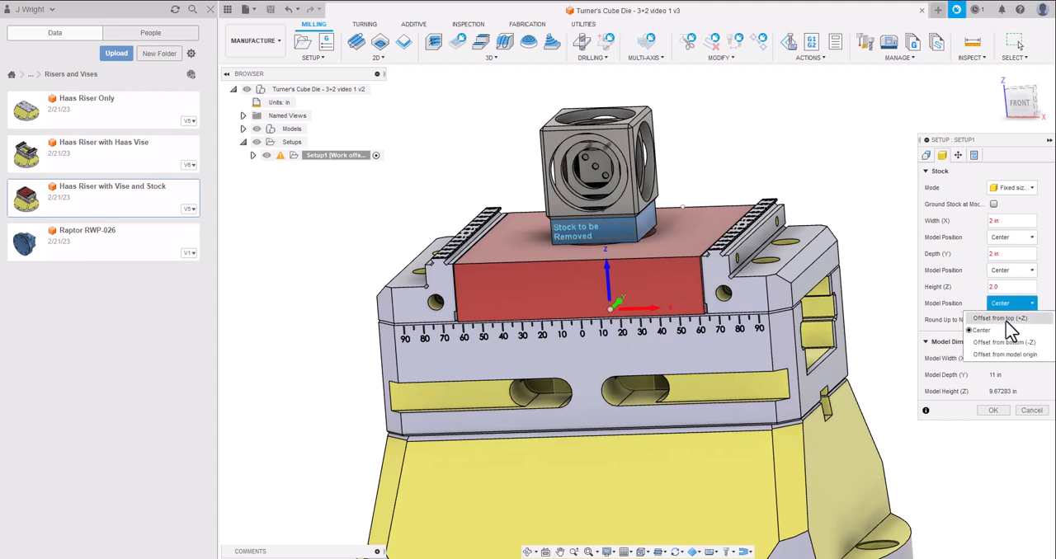
pyautogui.click(1004, 318)
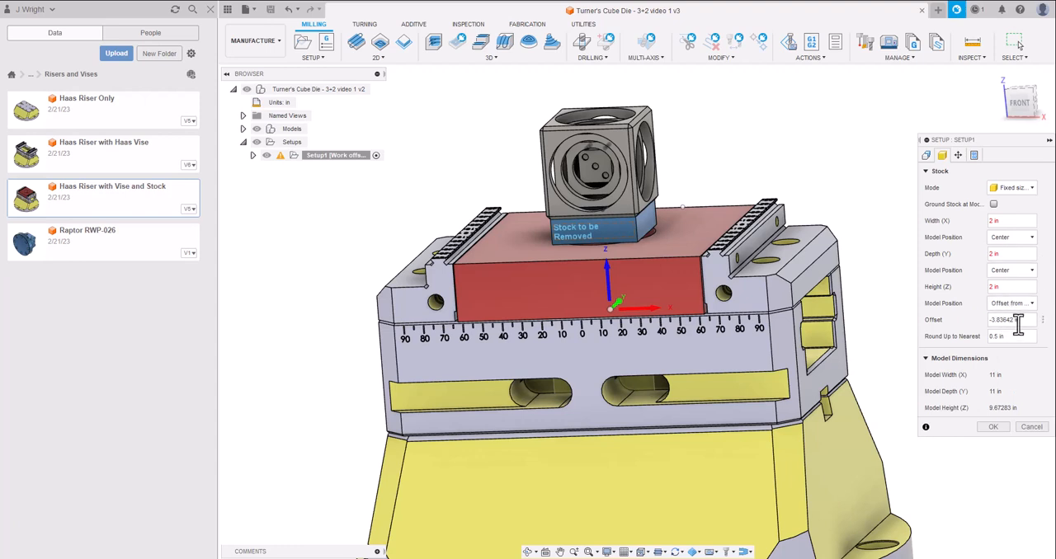
pyautogui.moveTo(1023, 324); pyautogui.dragTo(995, 322)
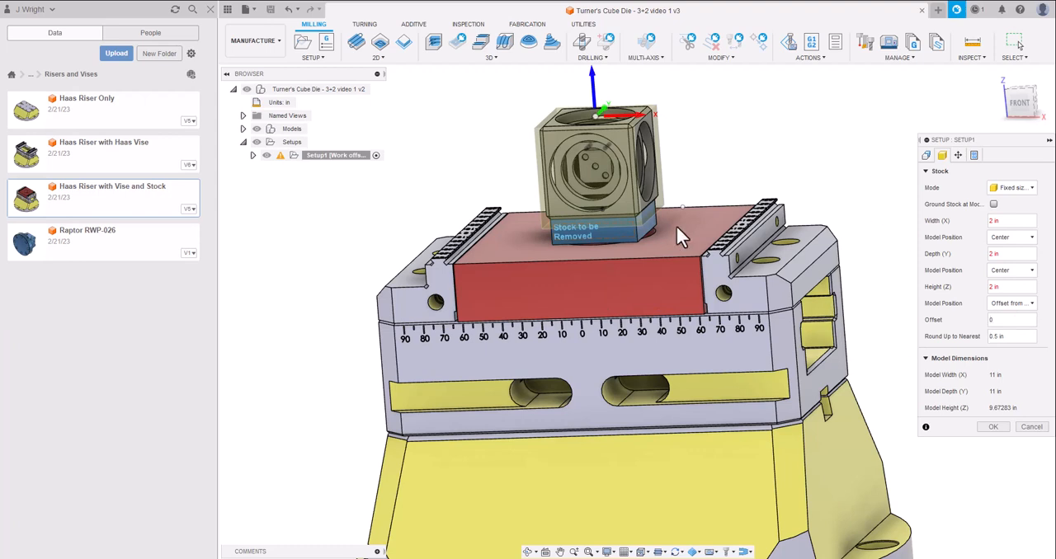
pyautogui.moveTo(1019, 103); pyautogui.dragTo(1020, 101)
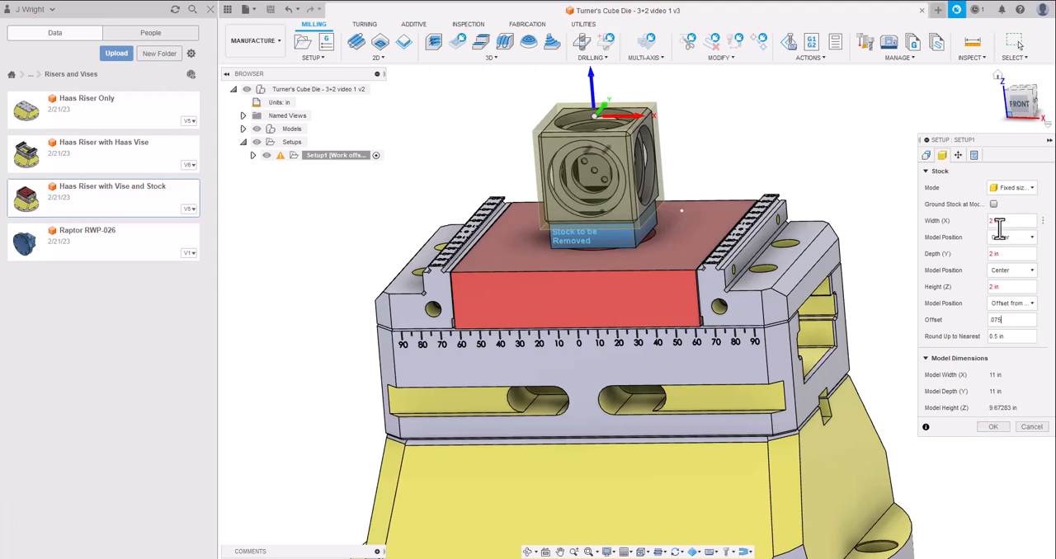
pyautogui.click(993, 427)
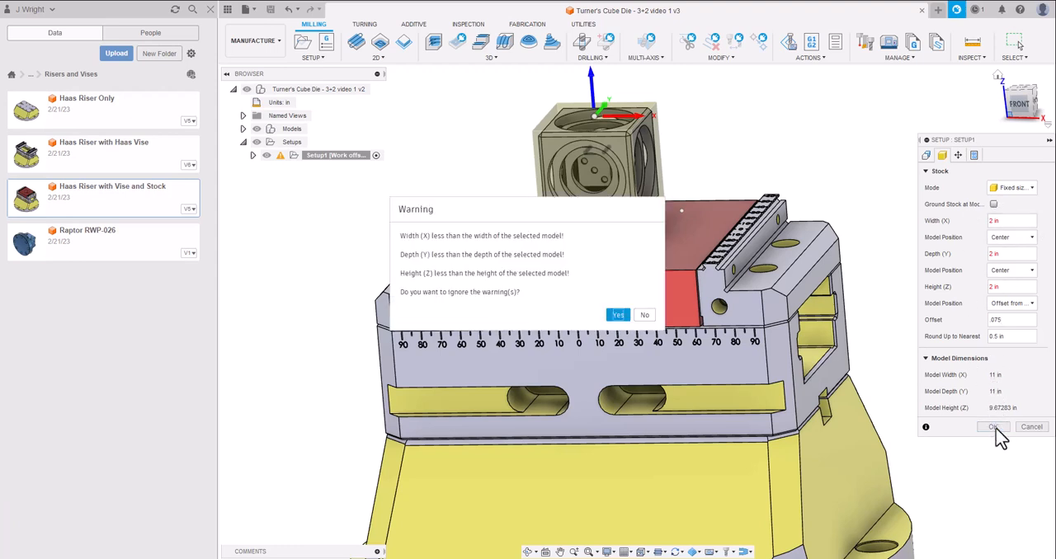
pyautogui.click(619, 316)
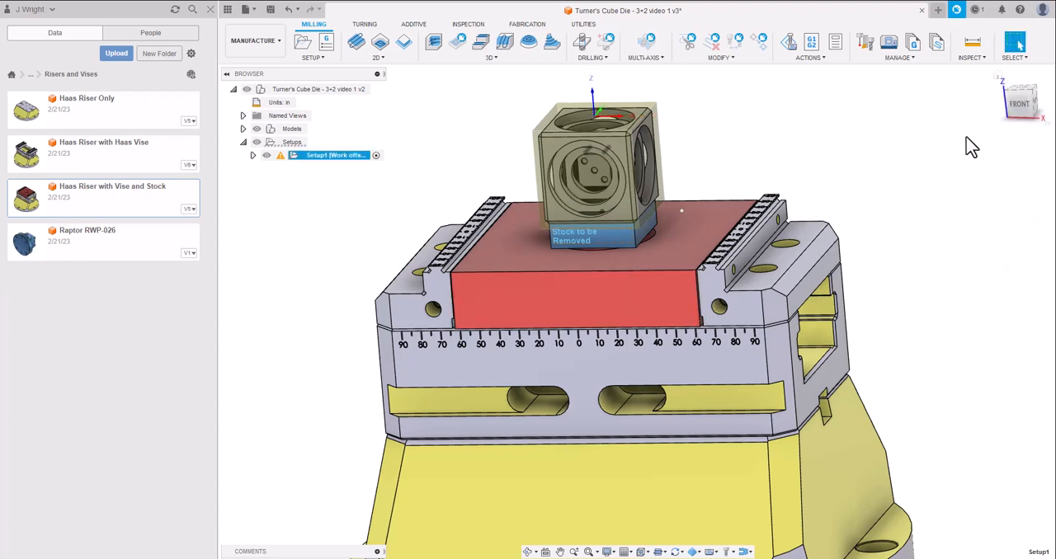
# Deselect Setup1 and save the design as a new version with the description User Saved.
pyautogui.moveTo(1023, 116)
pyautogui.mouseDown()
pyautogui.moveTo(999, 135)
pyautogui.moveTo(965, 136)
pyautogui.moveTo(1006, 109)
pyautogui.moveTo(1007, 132)
pyautogui.mouseUp()
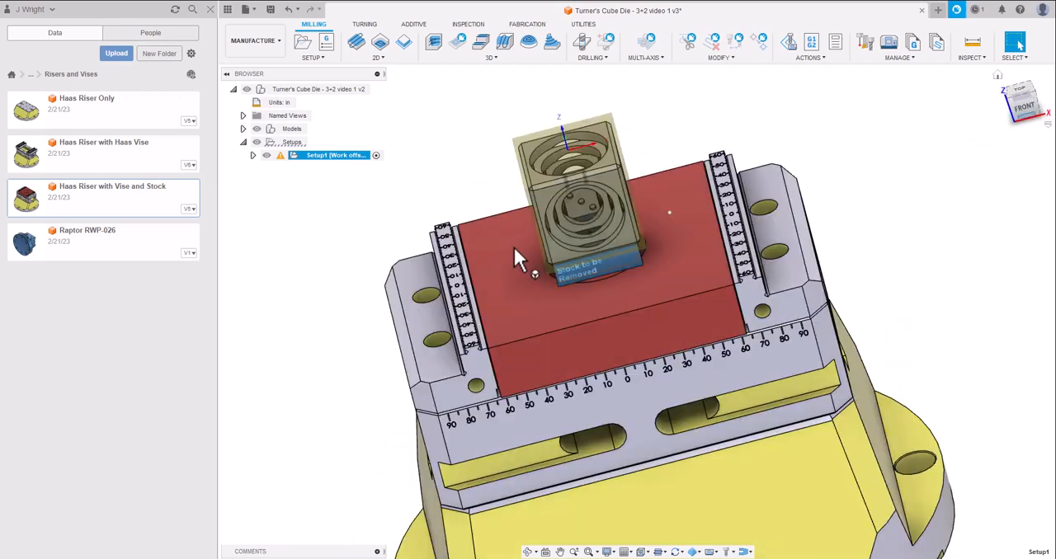
pyautogui.click(323, 208)
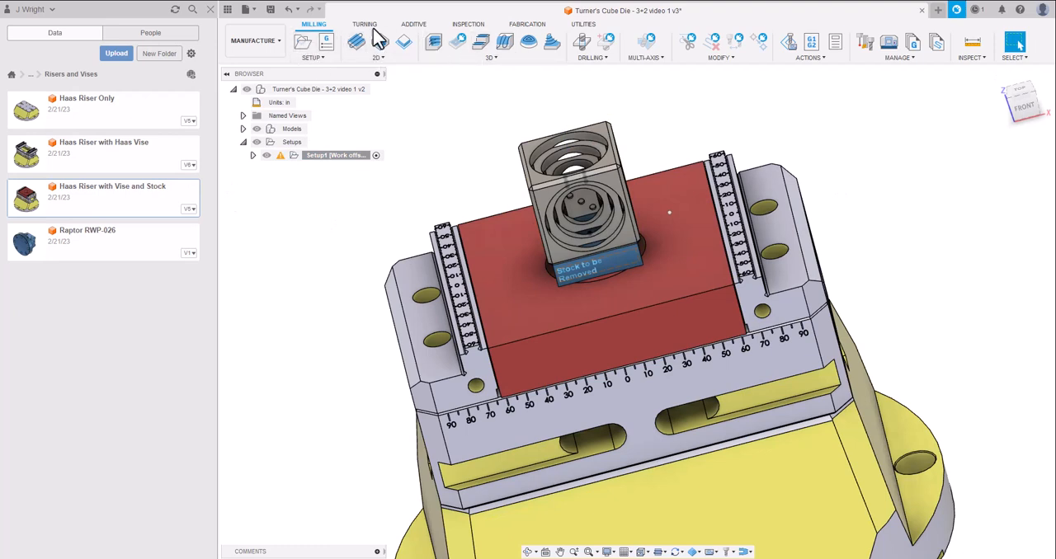
pyautogui.click(270, 10)
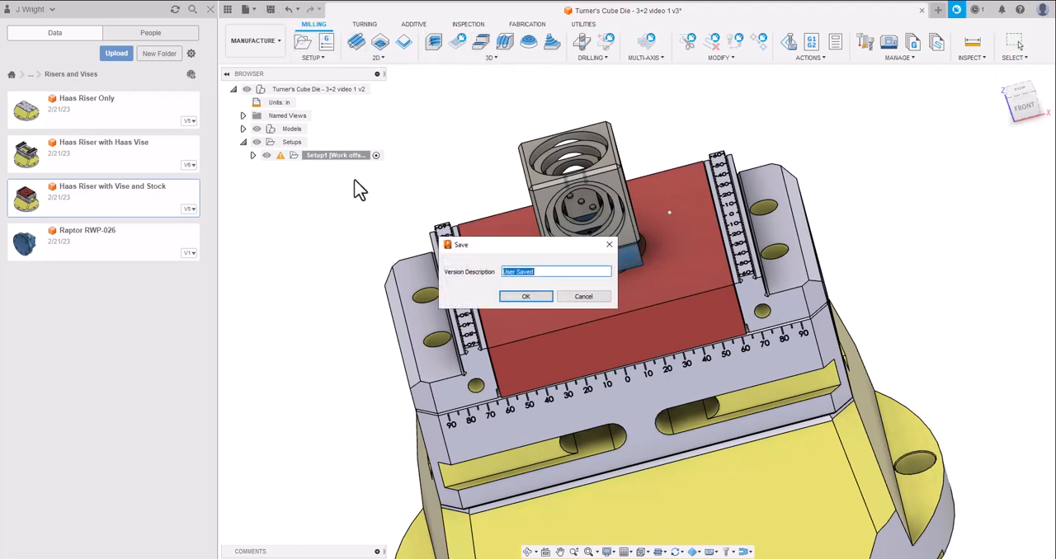
pyautogui.click(523, 297)
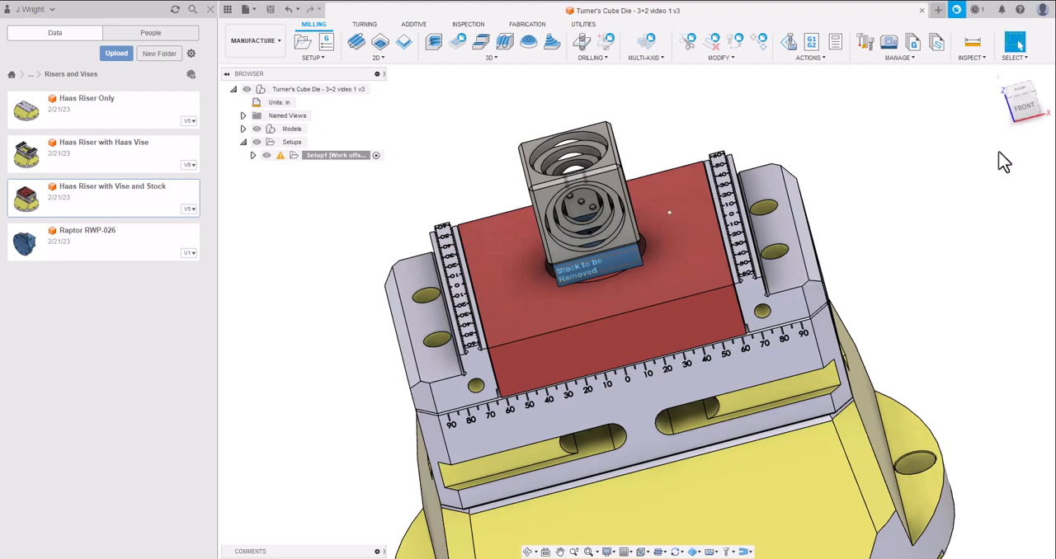
# Start a 2D Face operation and choose the 2 in Kennametal face mill (tool 2) from the SFCC's Tools library.
pyautogui.click(1021, 88)
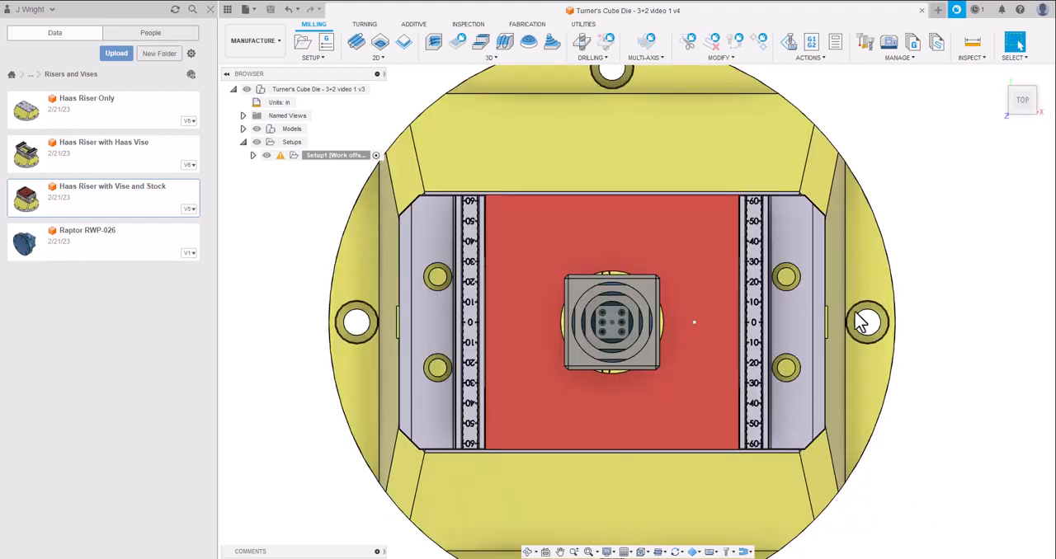
pyautogui.scroll(-3, 660, 354)
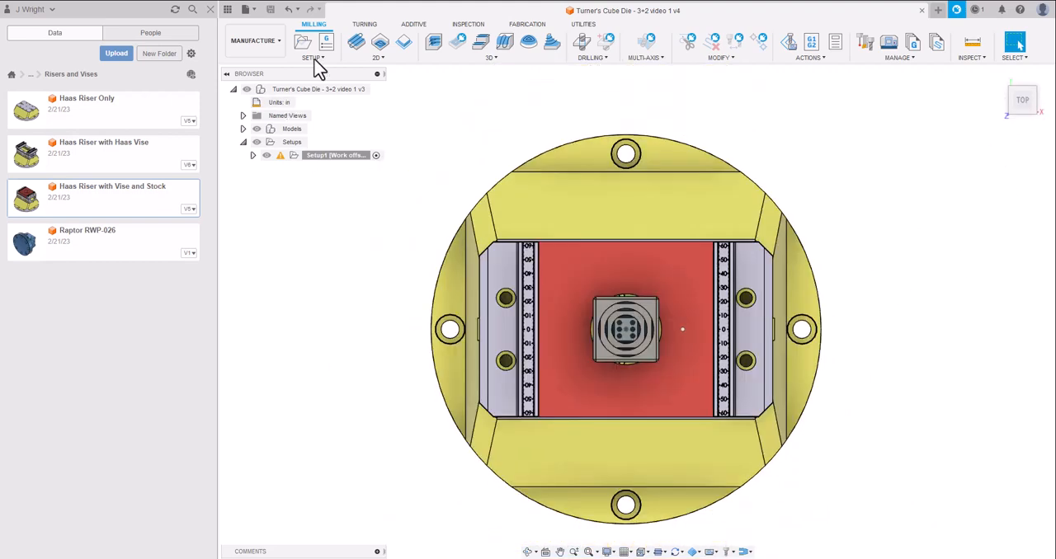
pyautogui.click(357, 46)
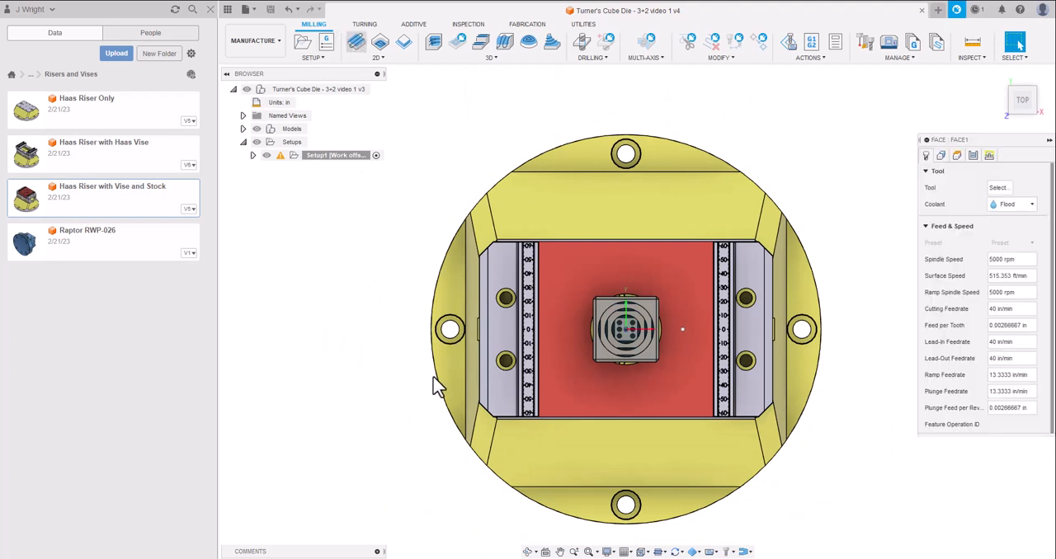
pyautogui.moveTo(1023, 116); pyautogui.dragTo(992, 73)
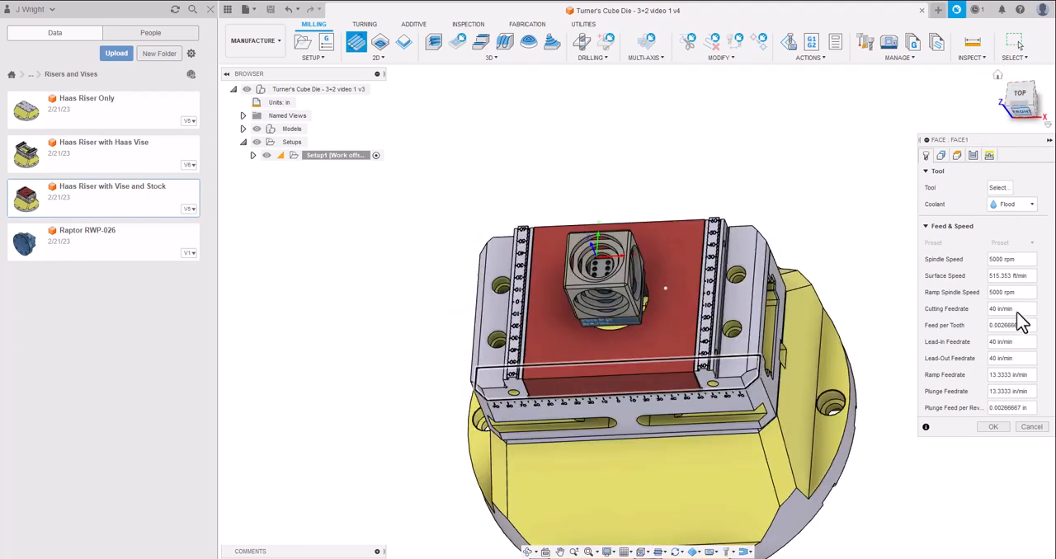
pyautogui.click(997, 188)
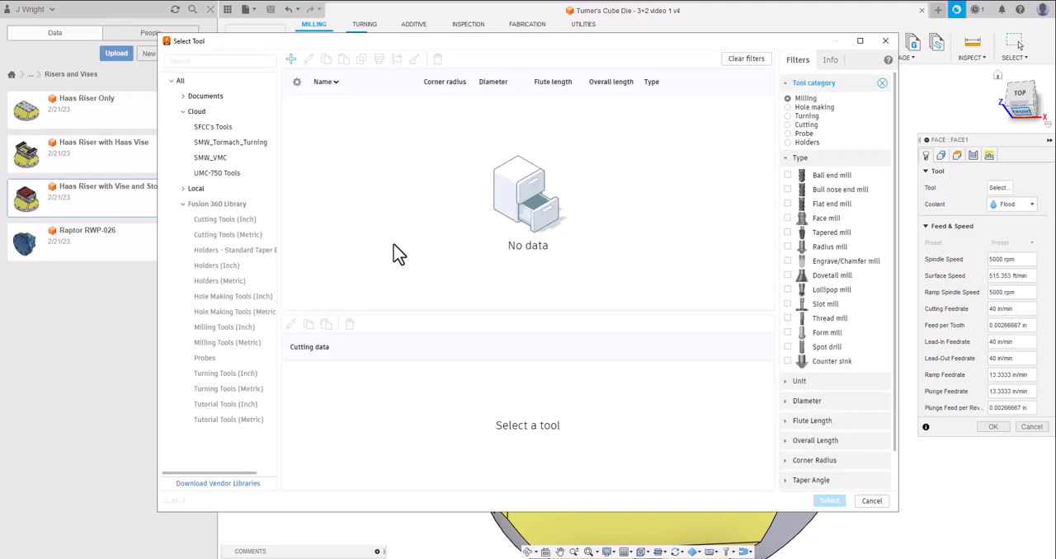
pyautogui.click(213, 129)
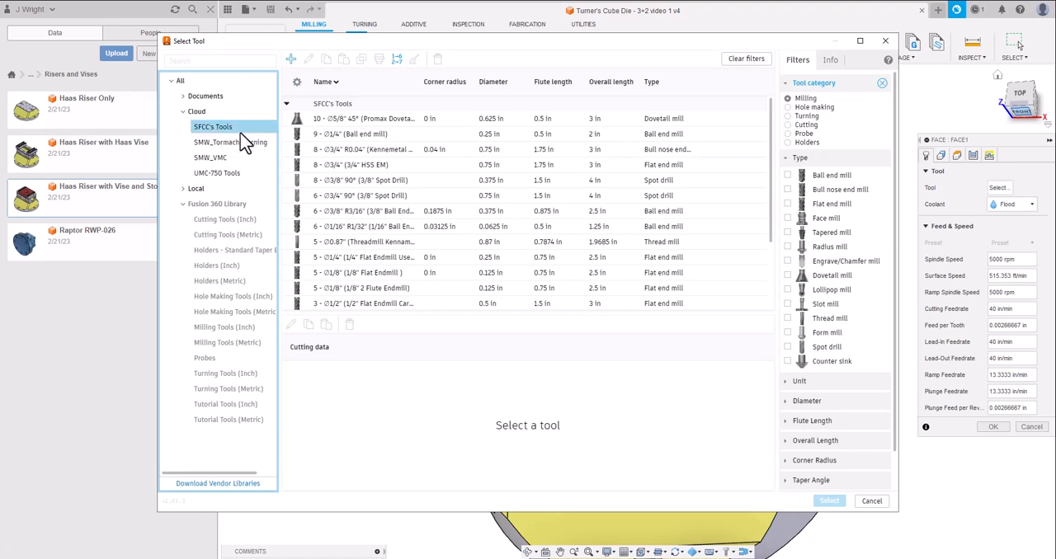
pyautogui.scroll(-3, 337, 235)
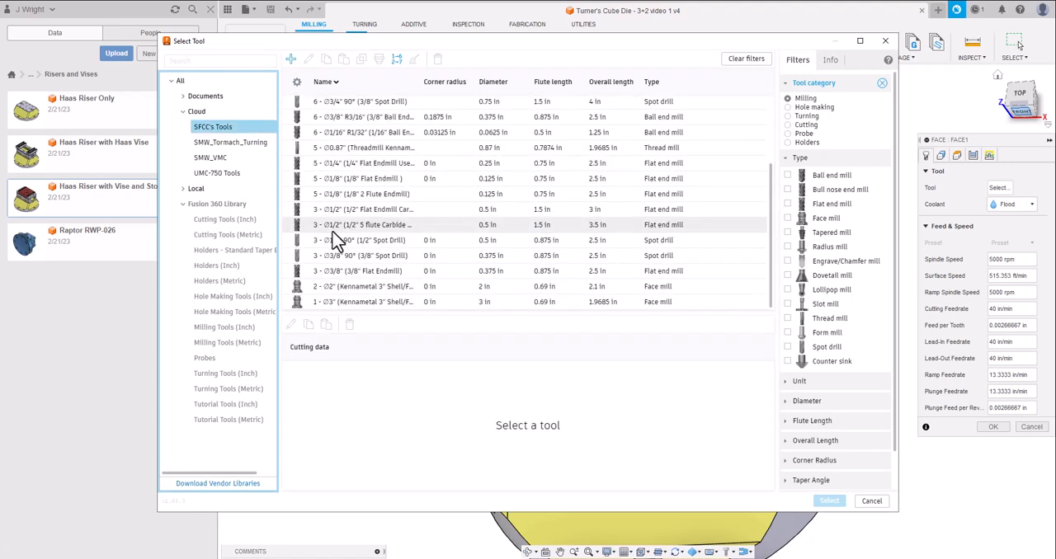
pyautogui.click(370, 290)
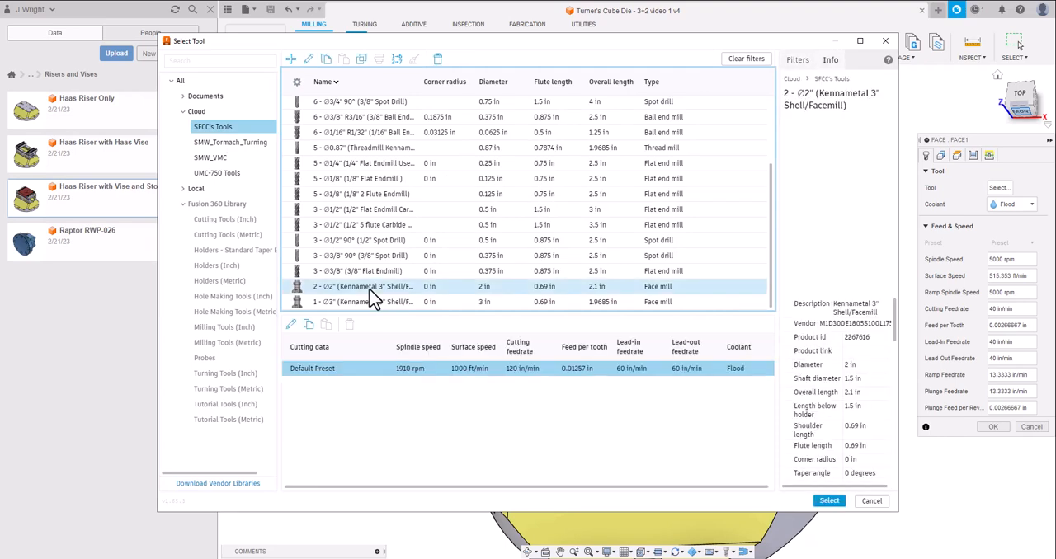
pyautogui.click(830, 502)
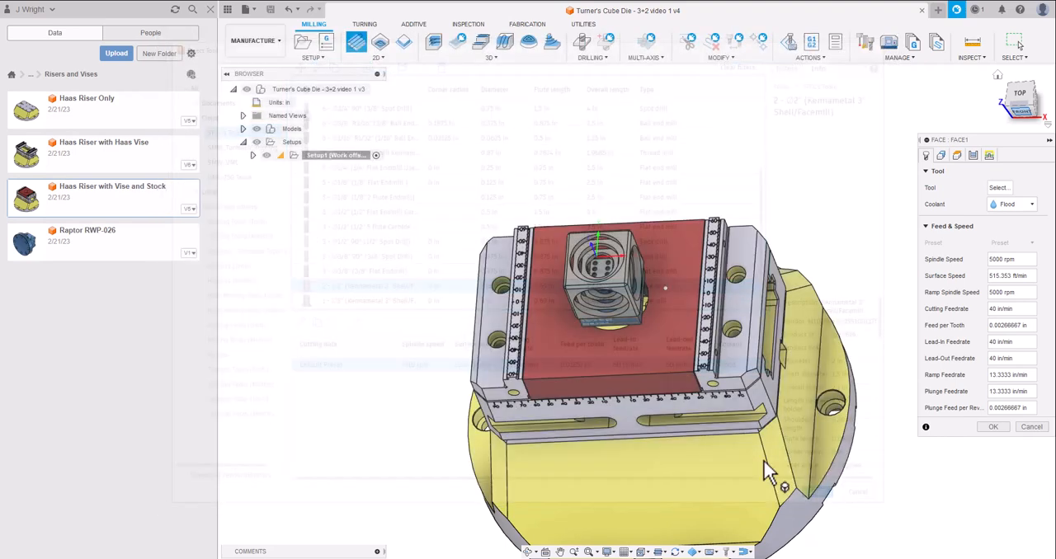
# Change the face mill's description to Kennametal 2" Shell/Facemill and review its cutter and shaft settings.
pyautogui.click(998, 187)
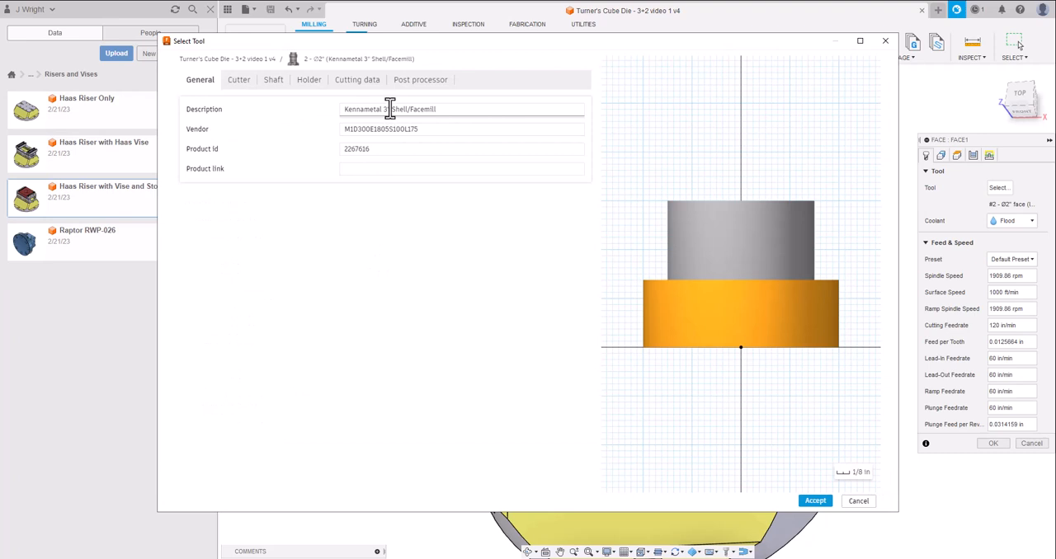
pyautogui.click(390, 110)
pyautogui.press('End')
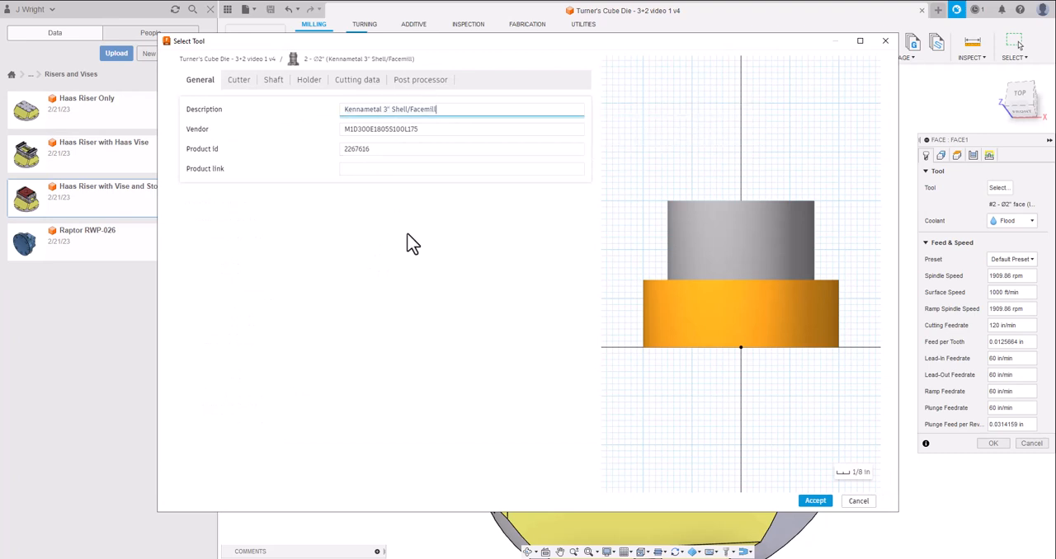
pyautogui.press('Return')
pyautogui.press('BackSpace')
pyautogui.write('2')
pyautogui.click(237, 81)
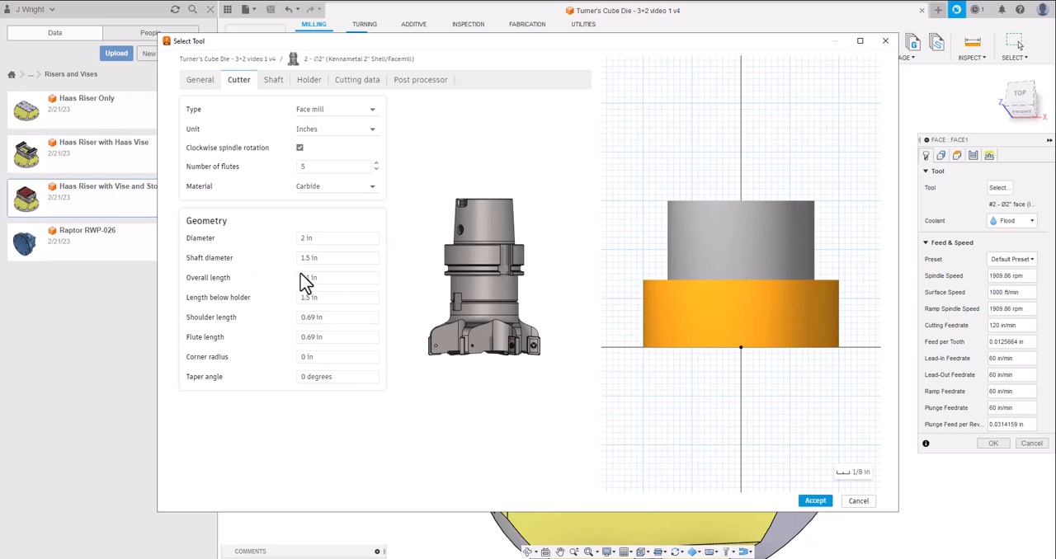
pyautogui.click(274, 83)
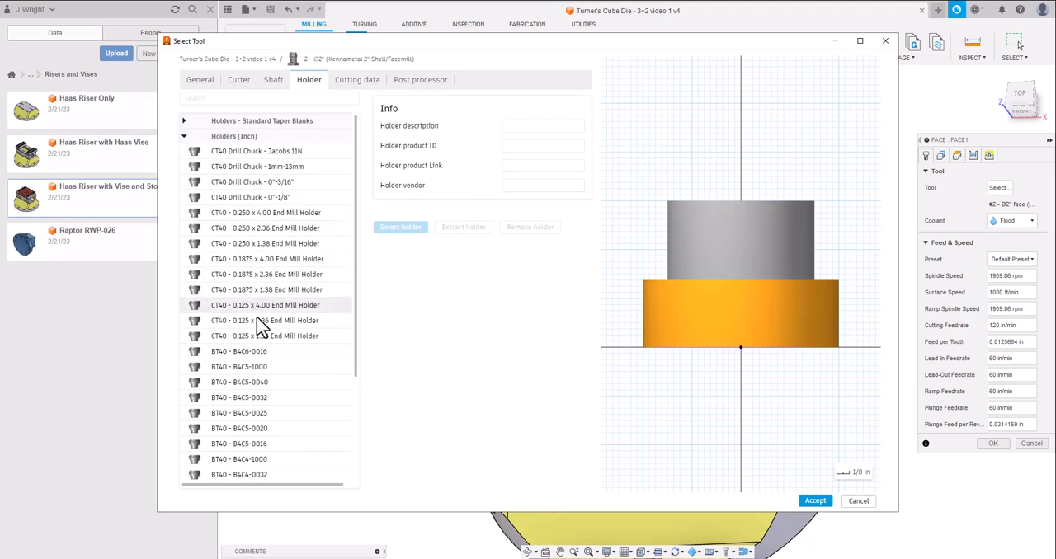
# Assign the CT40 - 0.1875 x 4.00 End Mill Holder to the face mill.
pyautogui.scroll(-1, 264, 354)
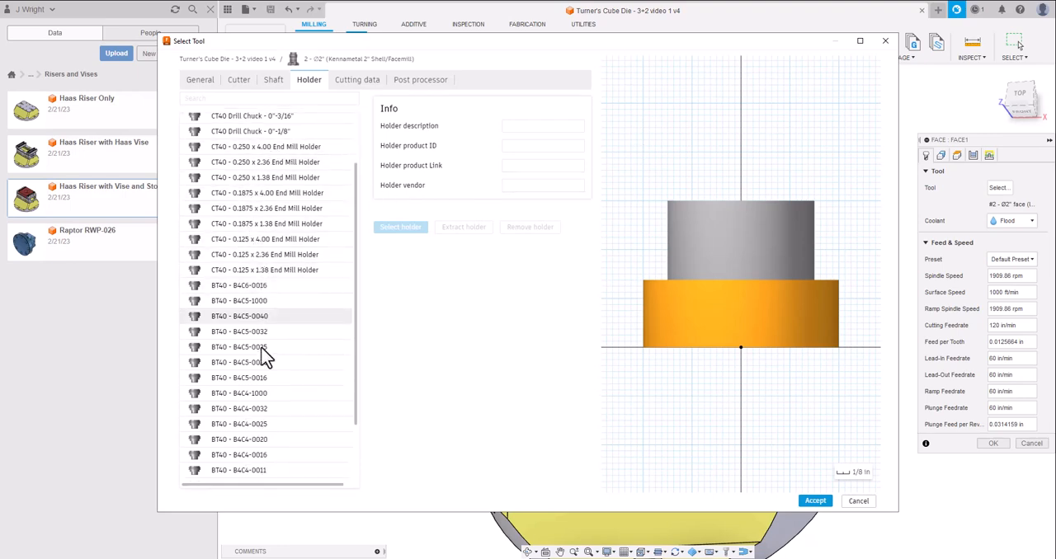
pyautogui.scroll(1, 264, 353)
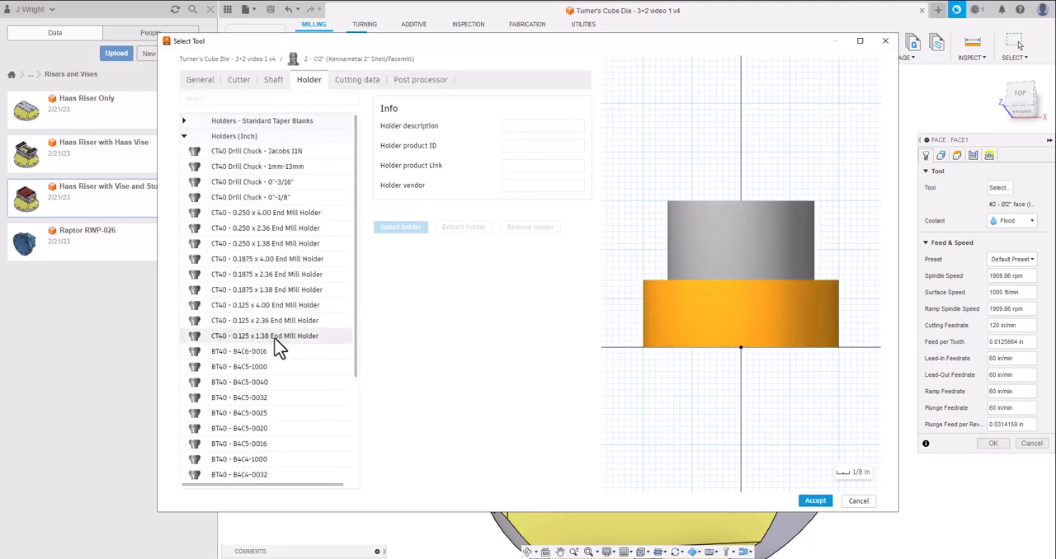
pyautogui.click(282, 265)
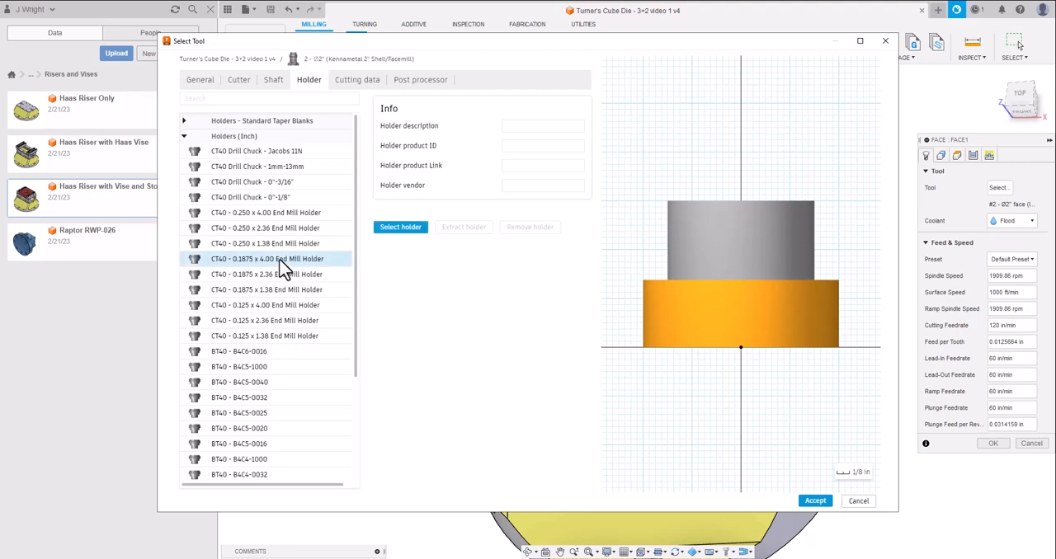
pyautogui.click(409, 231)
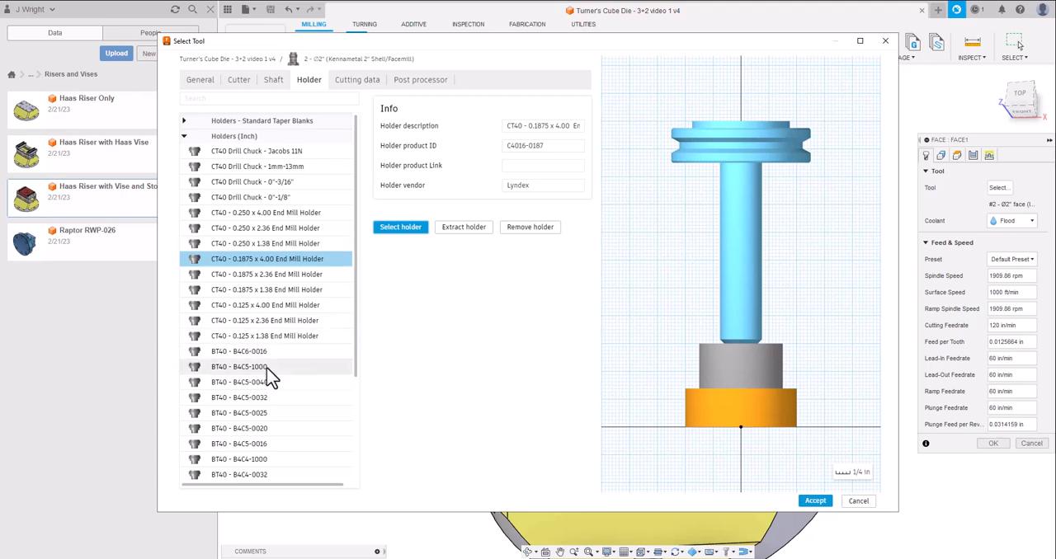
# Try the BT40 - B4C6-0016 holder on the face mill.
pyautogui.scroll(-3, 272, 363)
pyautogui.scroll(-1, 271, 363)
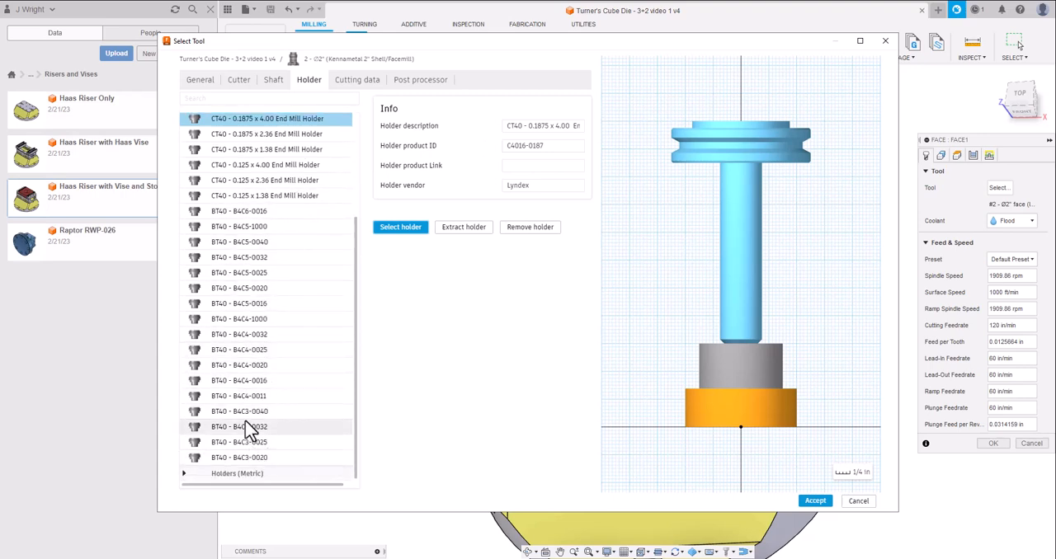
pyautogui.scroll(3, 270, 367)
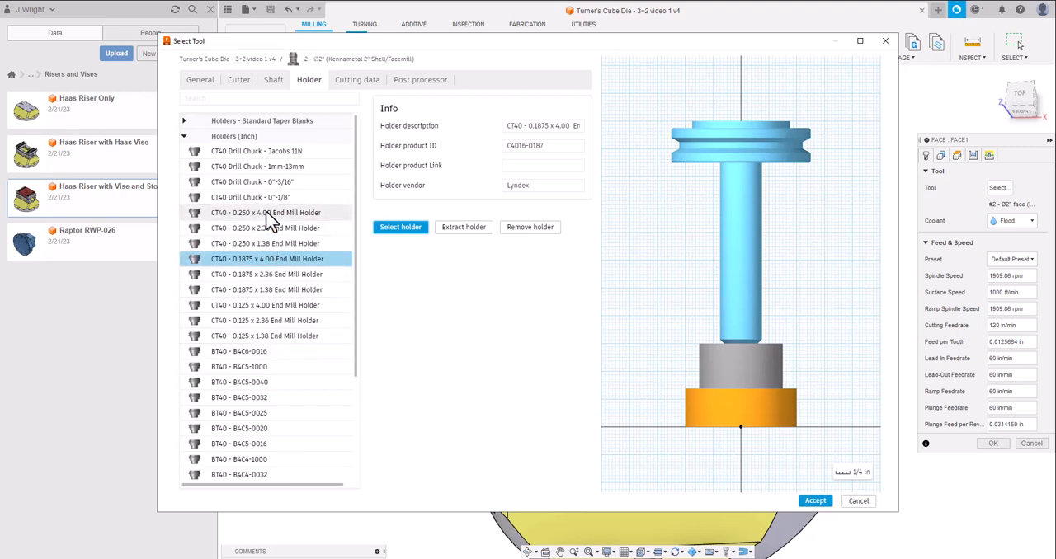
pyautogui.scroll(-1, 246, 368)
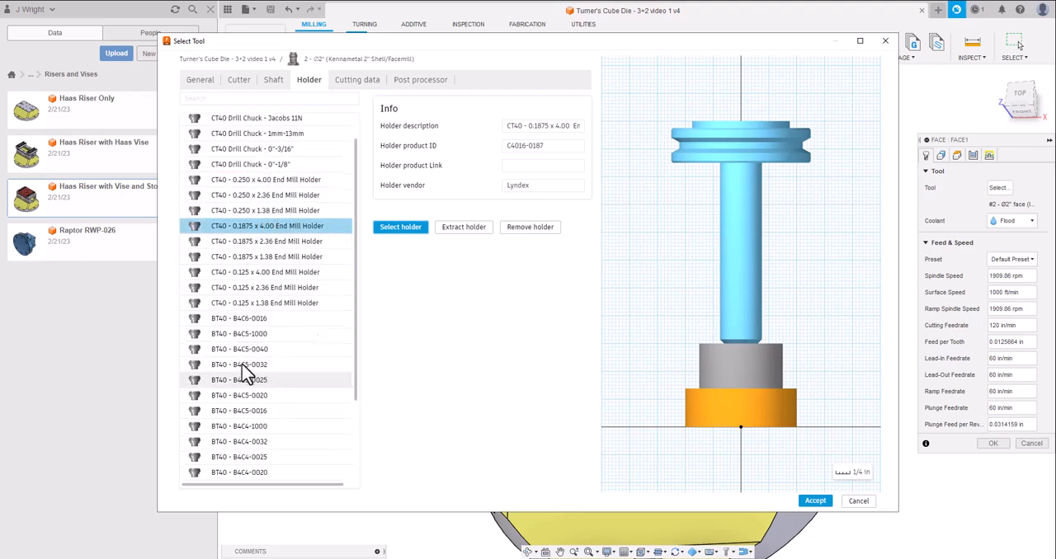
pyautogui.click(246, 318)
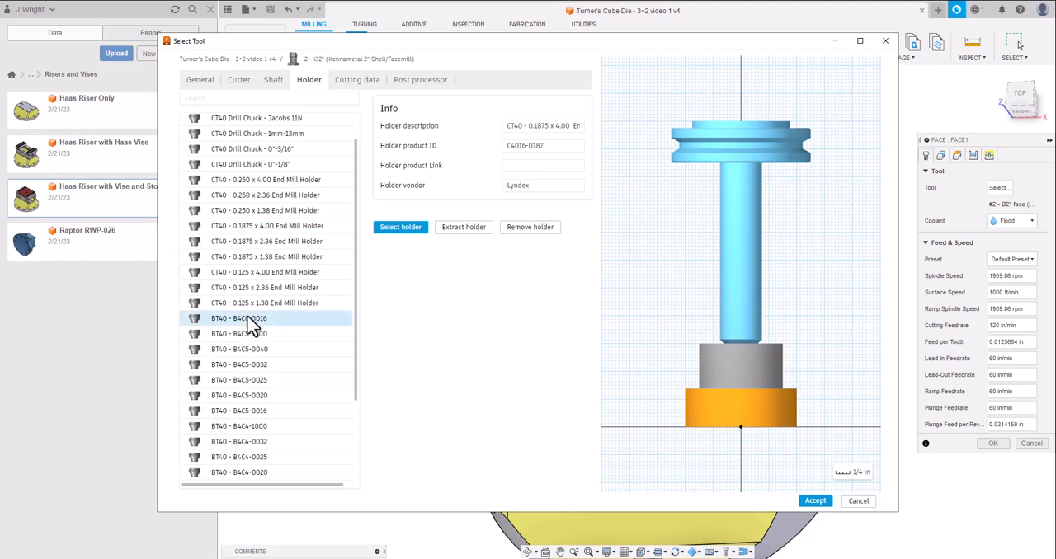
pyautogui.click(415, 235)
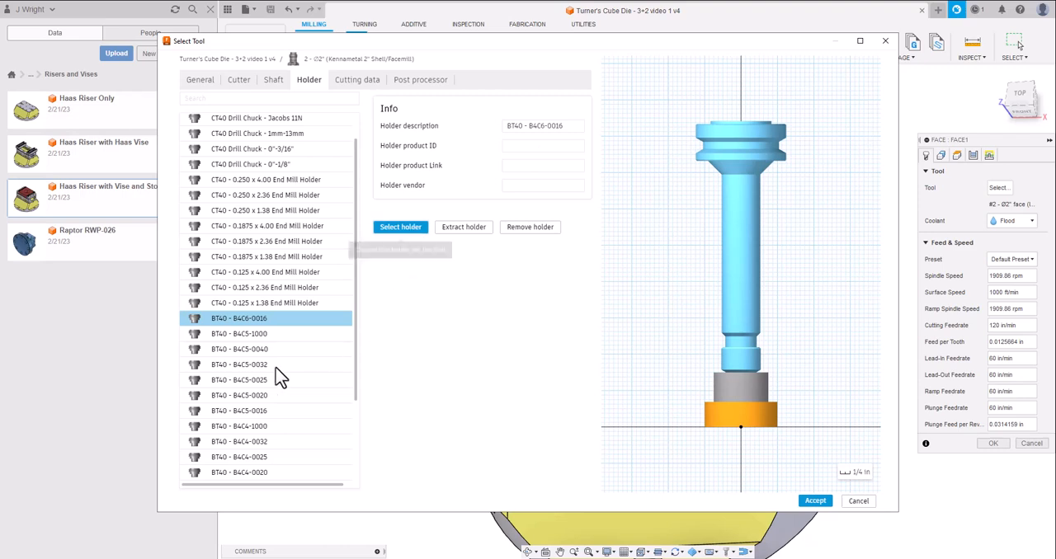
# Switch the face mill's holder back to the CT40 - 0.1875 x 4.00 End Mill Holder.
pyautogui.scroll(-3, 272, 371)
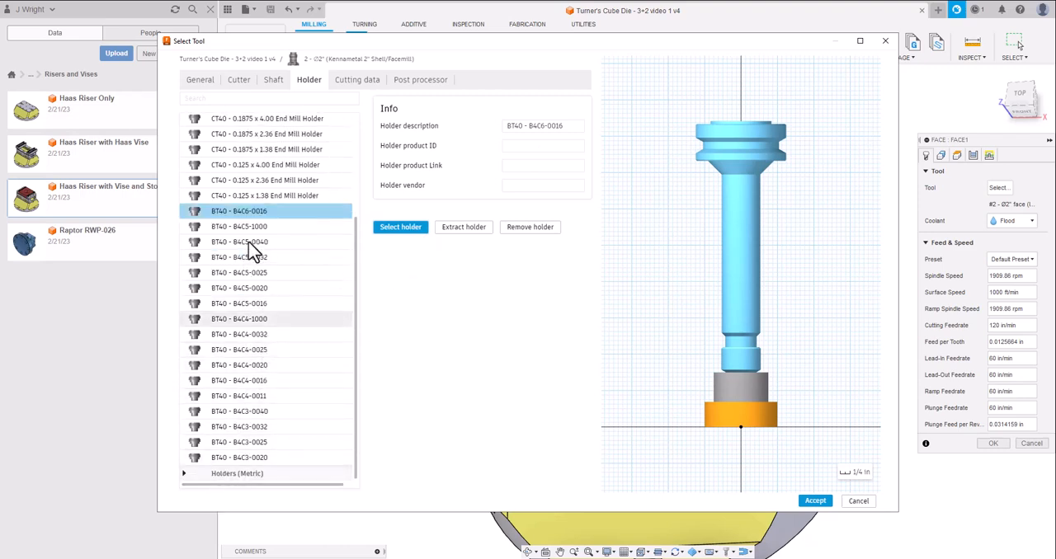
pyautogui.scroll(4, 252, 256)
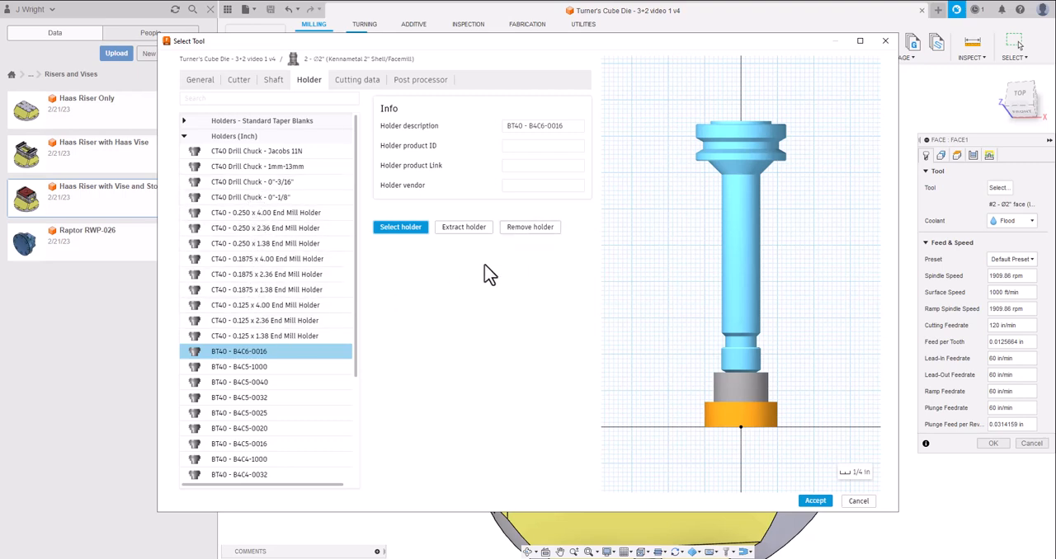
pyautogui.click(268, 262)
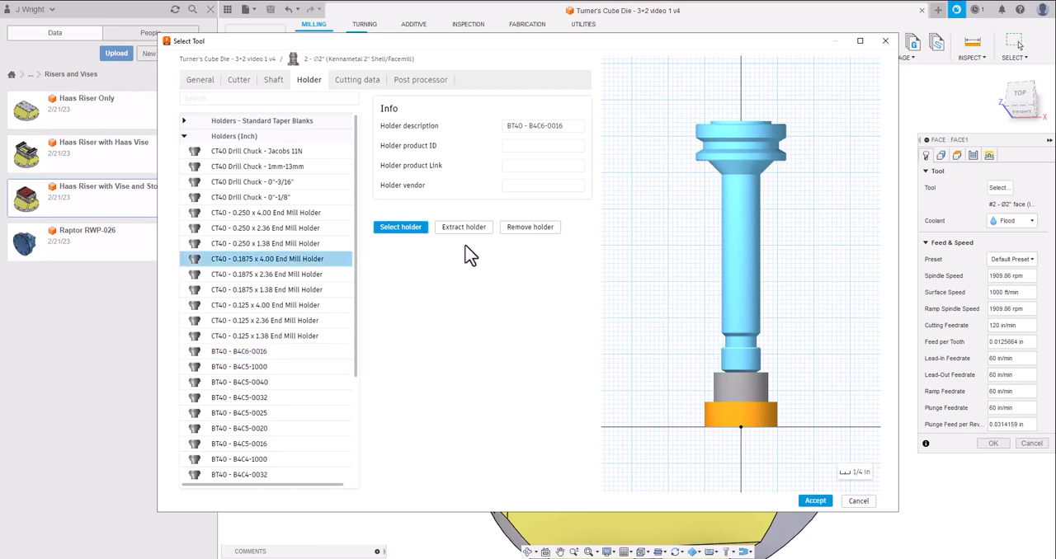
pyautogui.click(396, 235)
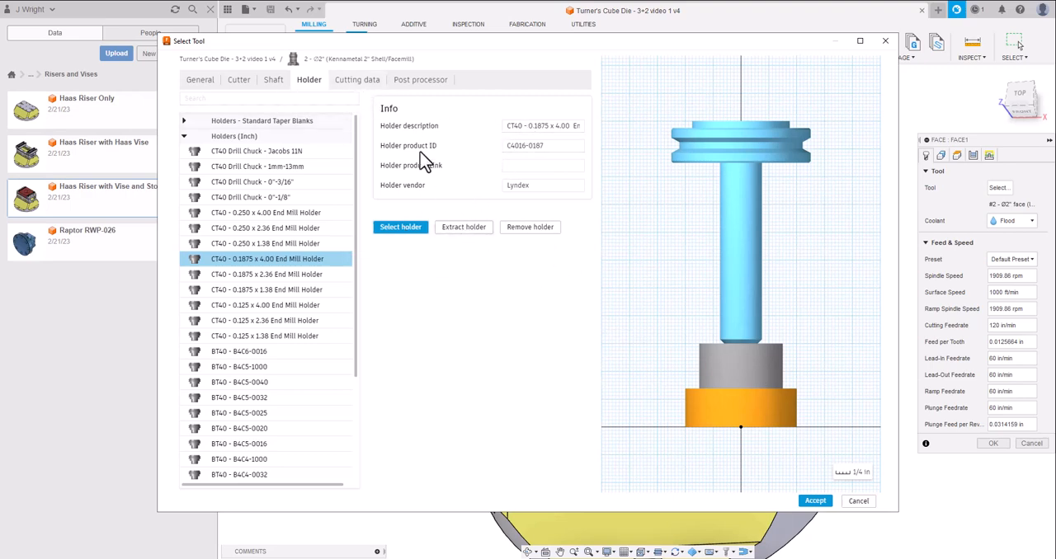
# Check the tool's cutting data and post processor settings, then accept the edited face mill for the Face operation.
pyautogui.click(349, 81)
pyautogui.click(350, 80)
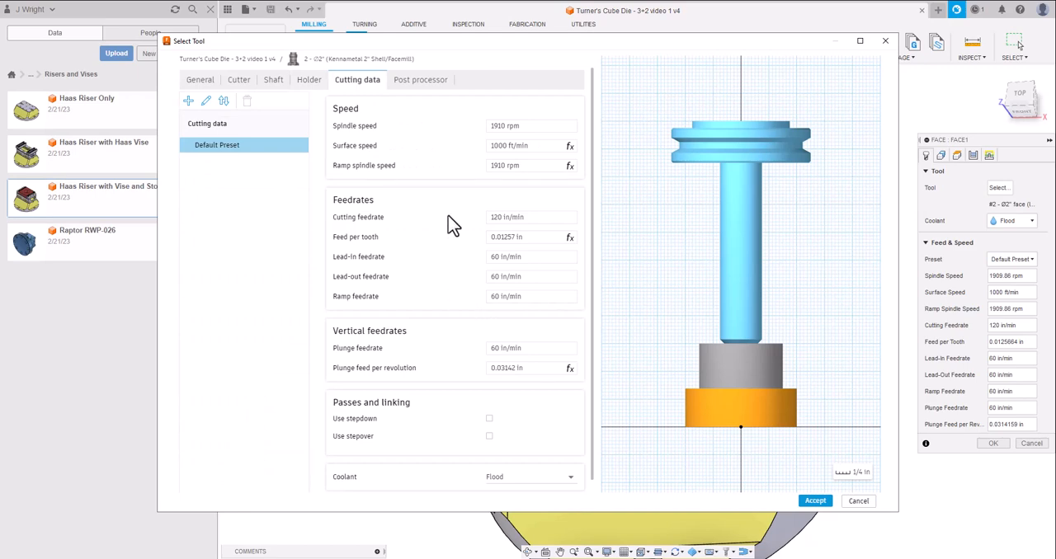
pyautogui.moveTo(537, 147)
pyautogui.moveTo(526, 241)
pyautogui.click(418, 82)
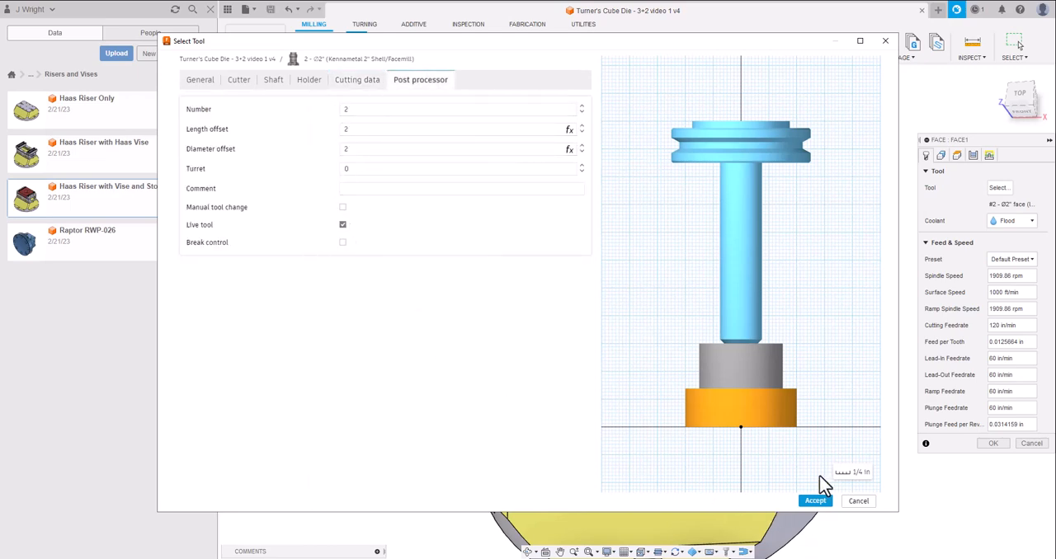
pyautogui.click(811, 503)
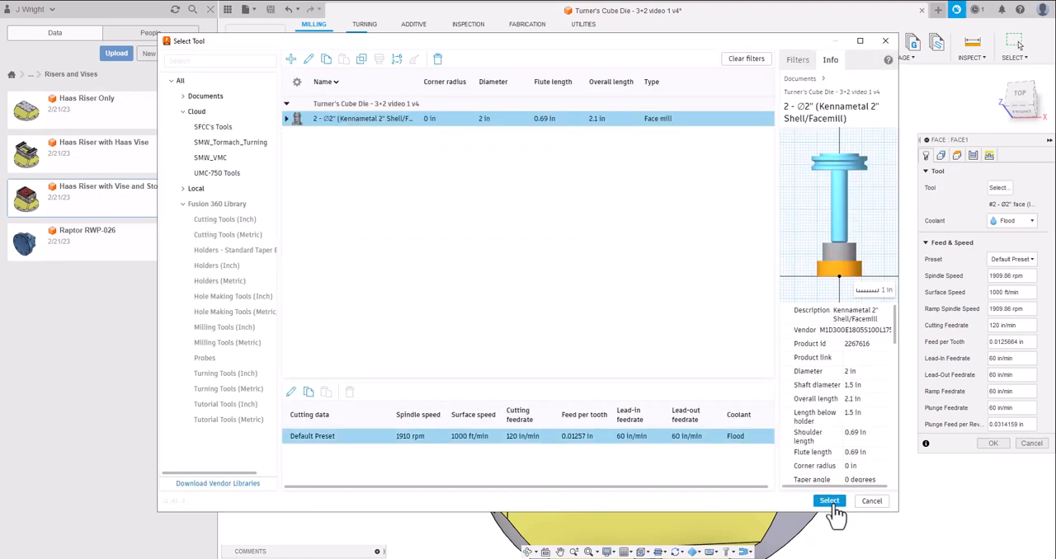
pyautogui.click(832, 503)
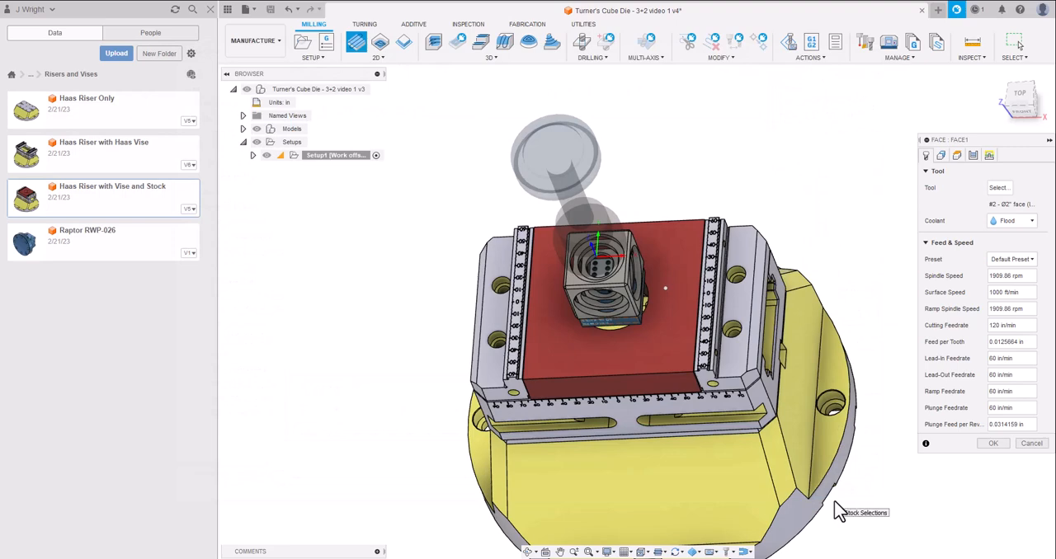
# Try the chain of outer edges around the cube's top face as the Face operation's stock contour.
pyautogui.moveTo(1013, 93)
pyautogui.mouseDown()
pyautogui.moveTo(1016, 2)
pyautogui.moveTo(1007, 104)
pyautogui.moveTo(1020, 45)
pyautogui.mouseUp()
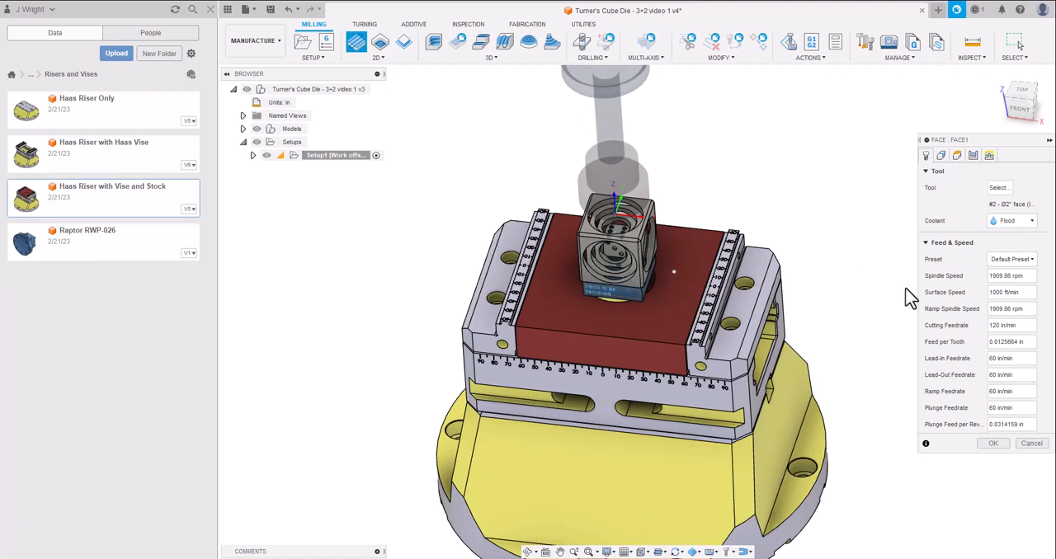
pyautogui.click(940, 156)
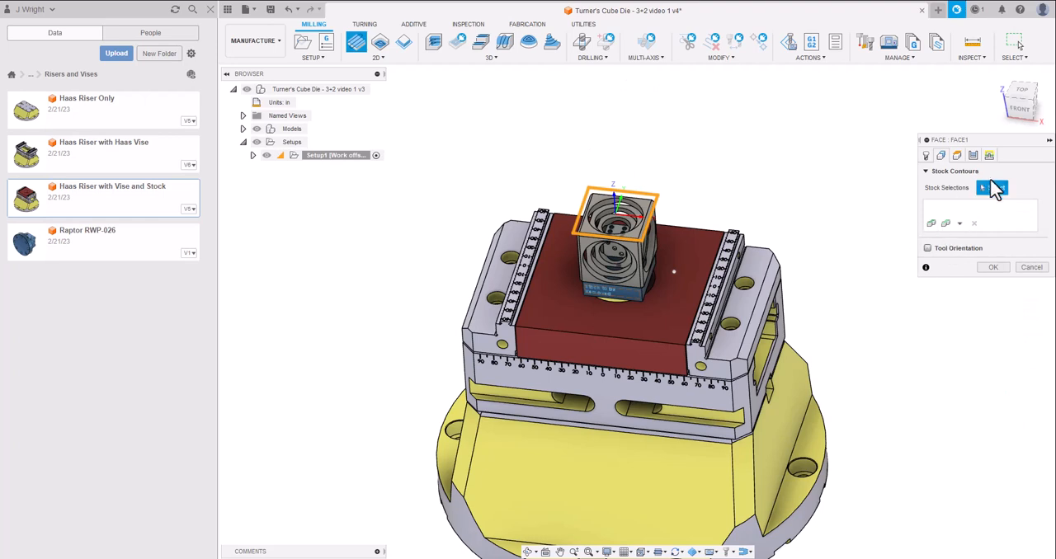
pyautogui.click(635, 238)
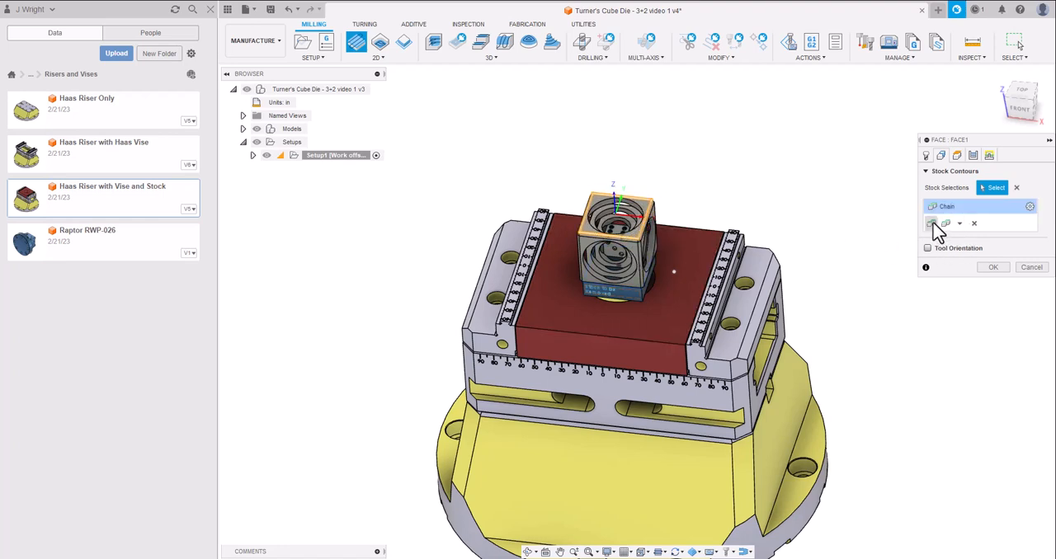
pyautogui.click(959, 224)
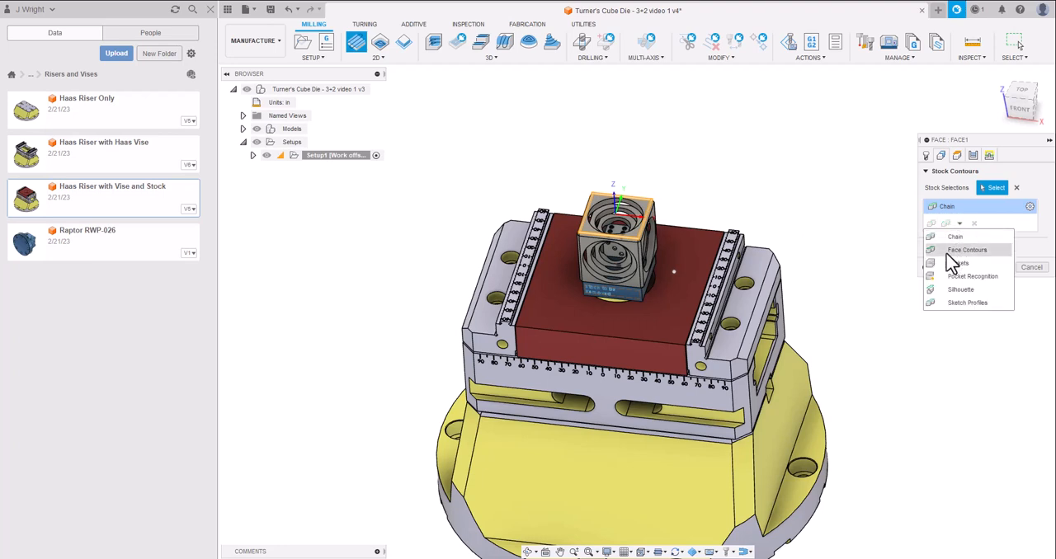
pyautogui.click(957, 250)
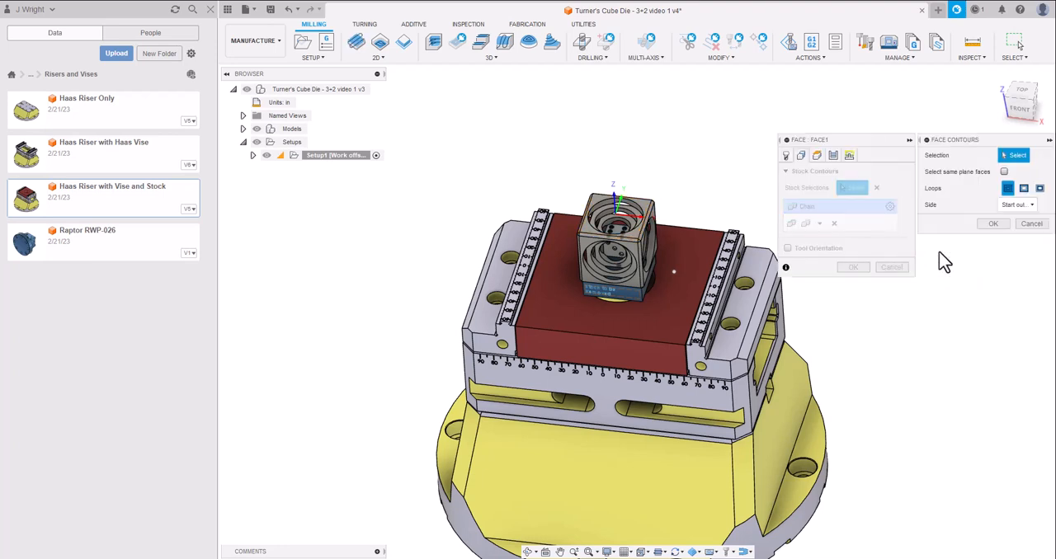
pyautogui.click(1039, 188)
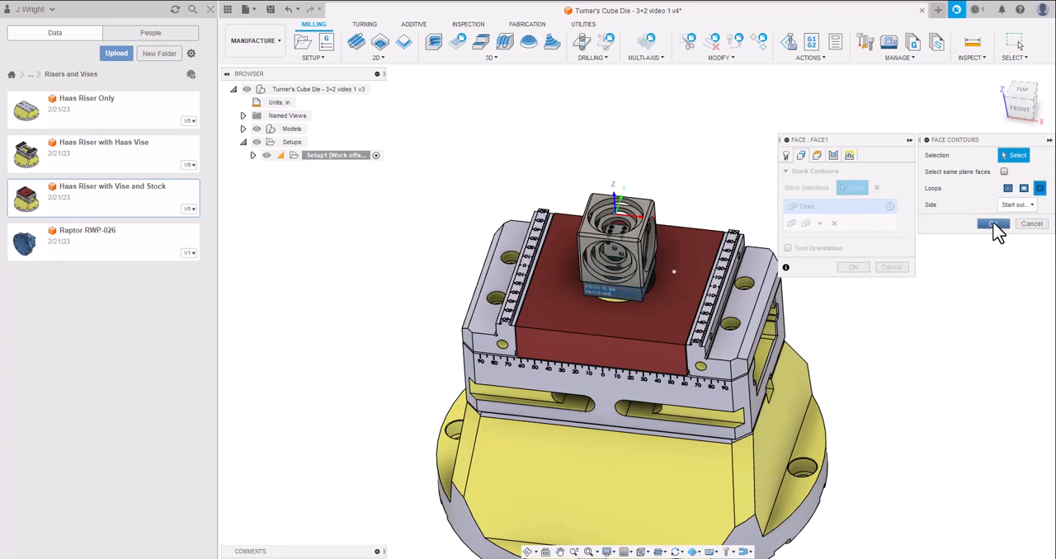
pyautogui.click(993, 224)
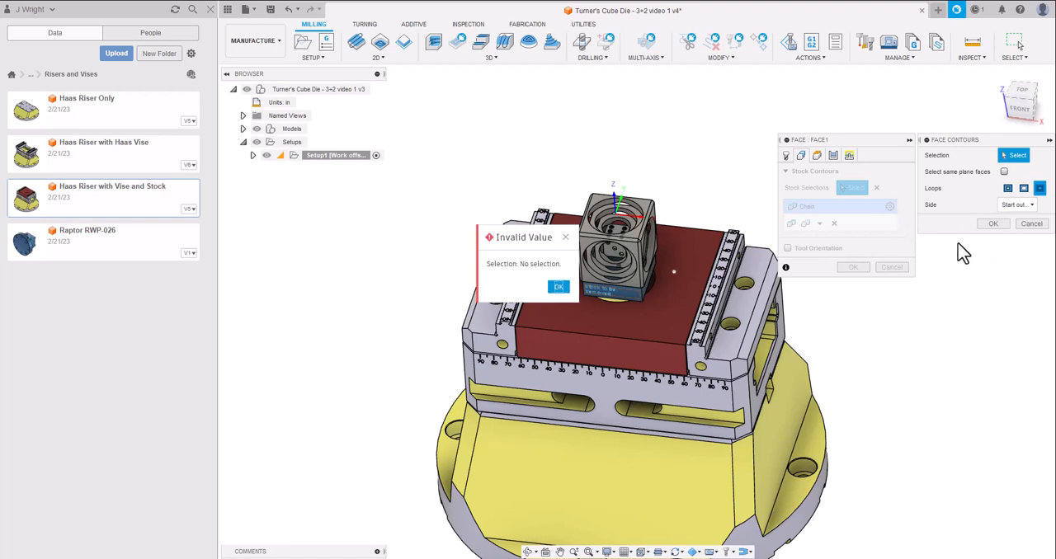
pyautogui.click(559, 287)
pyautogui.click(1032, 224)
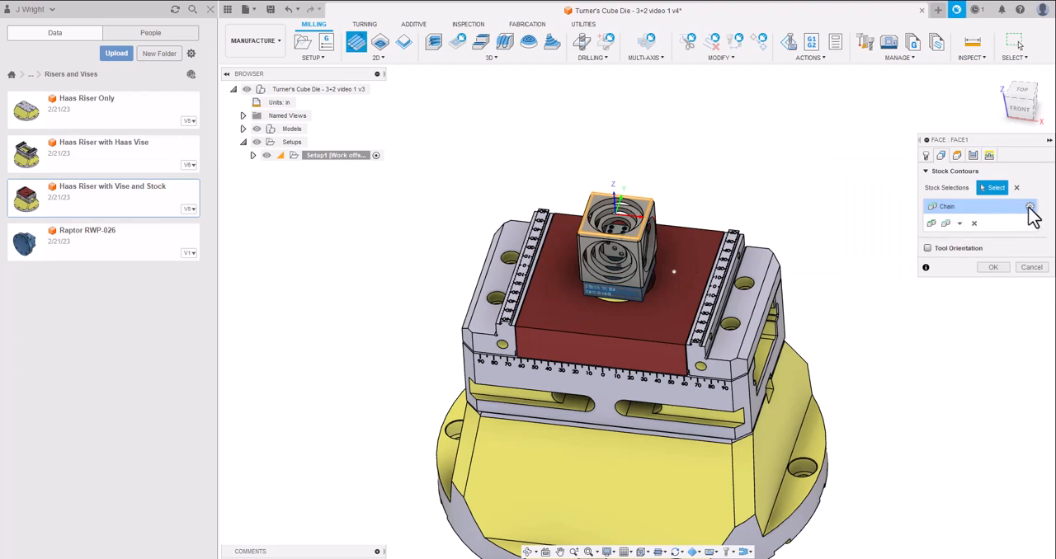
# Replace the chain stock selection with Face Contours on the cube's top face, using only the inside loops.
pyautogui.click(974, 224)
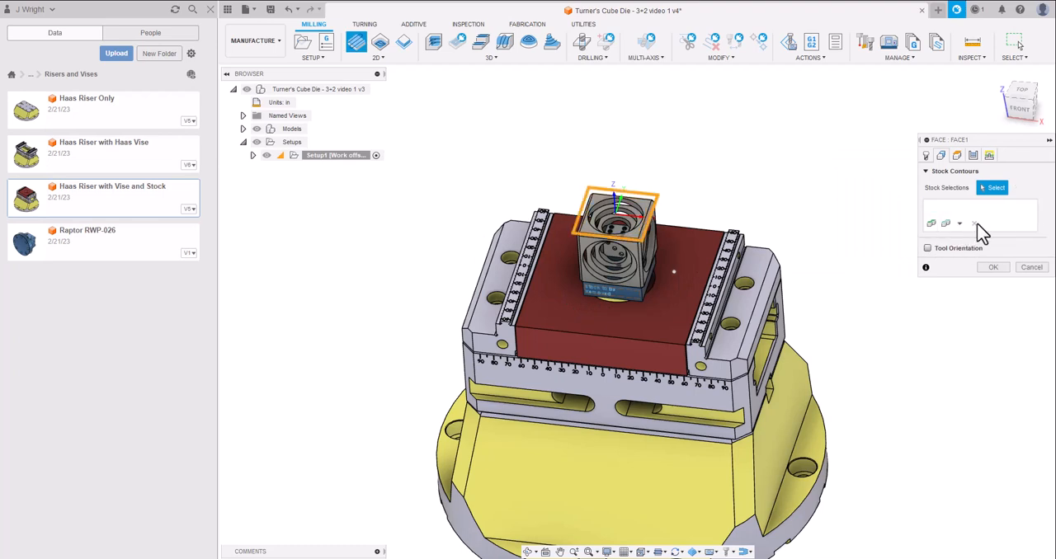
pyautogui.click(931, 224)
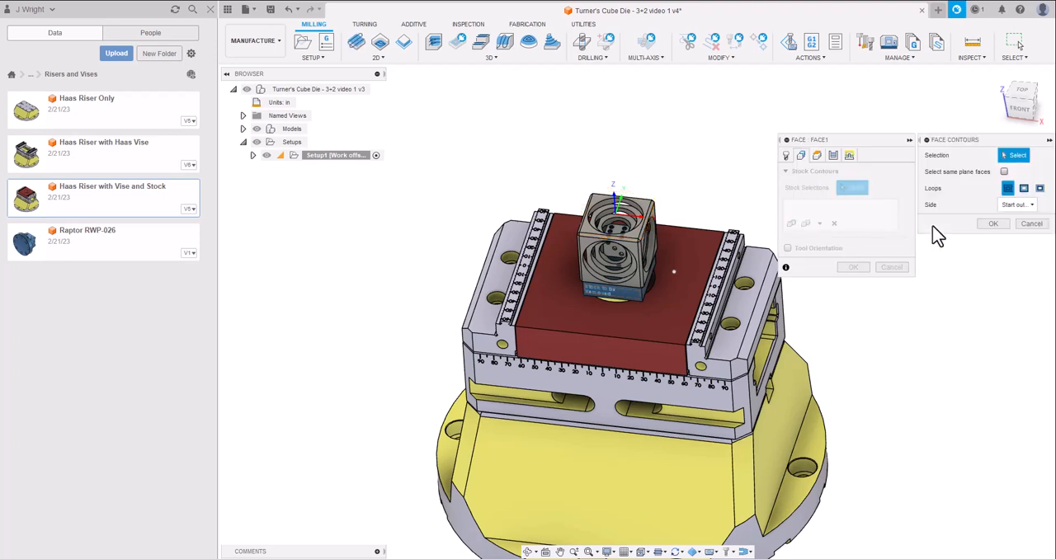
pyautogui.click(1039, 189)
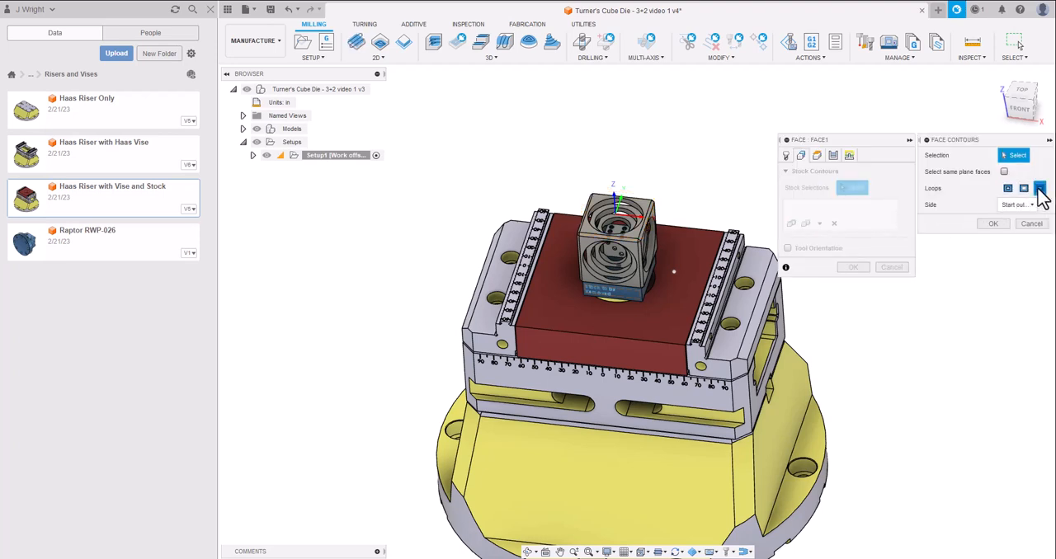
pyautogui.click(1025, 188)
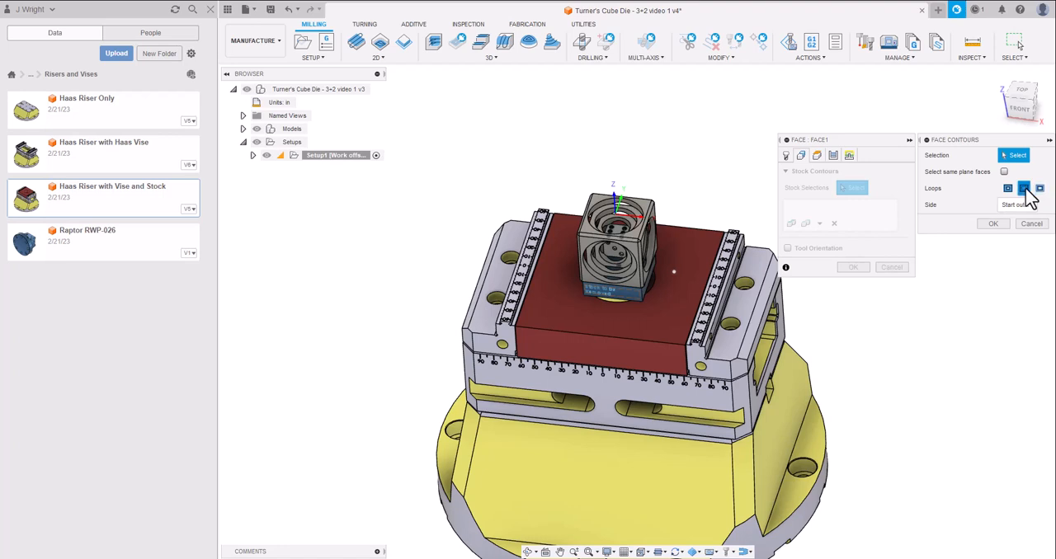
pyautogui.click(1041, 189)
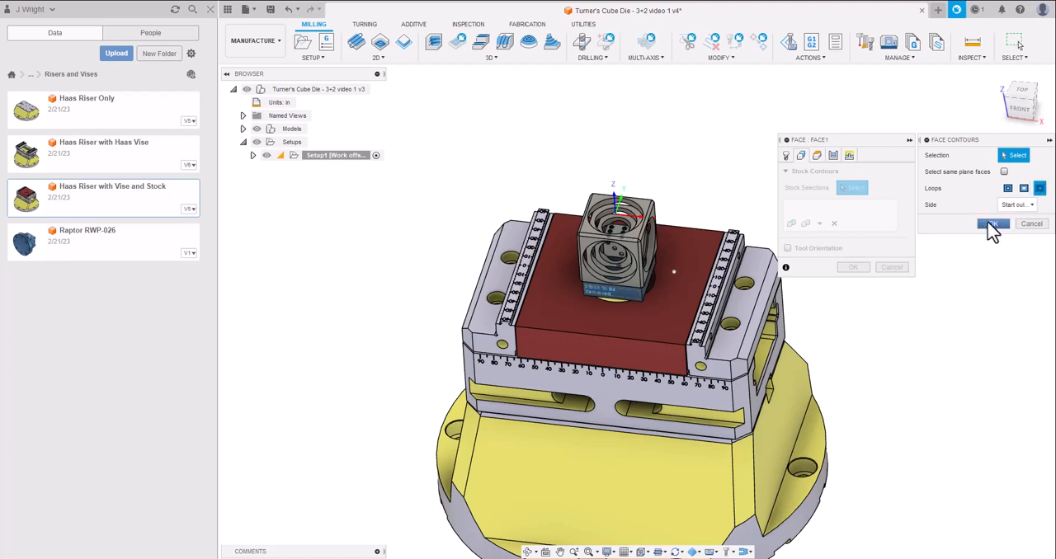
pyautogui.click(636, 231)
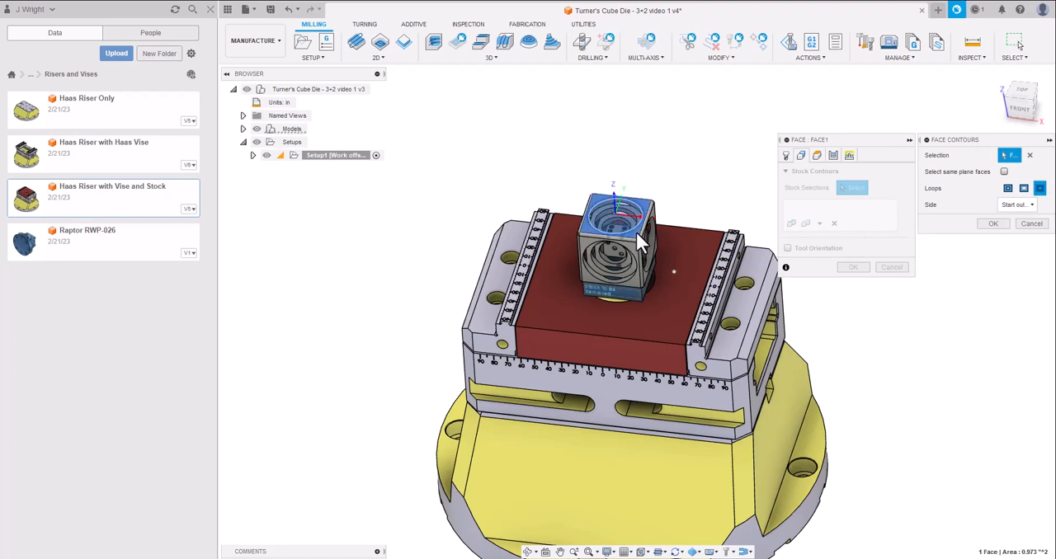
pyautogui.click(995, 224)
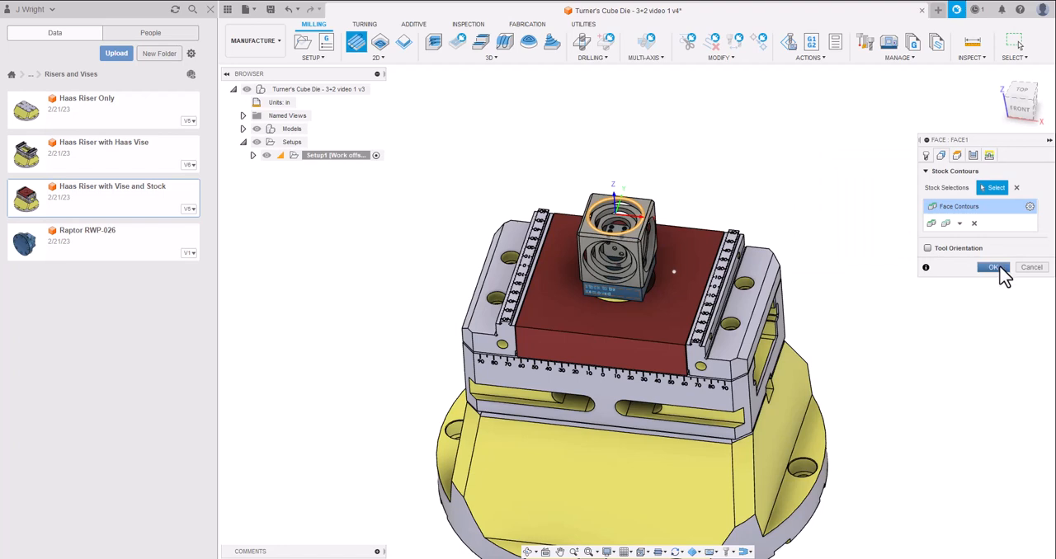
# Set the bottom height to Selection and reference the cube's top face.
pyautogui.click(957, 155)
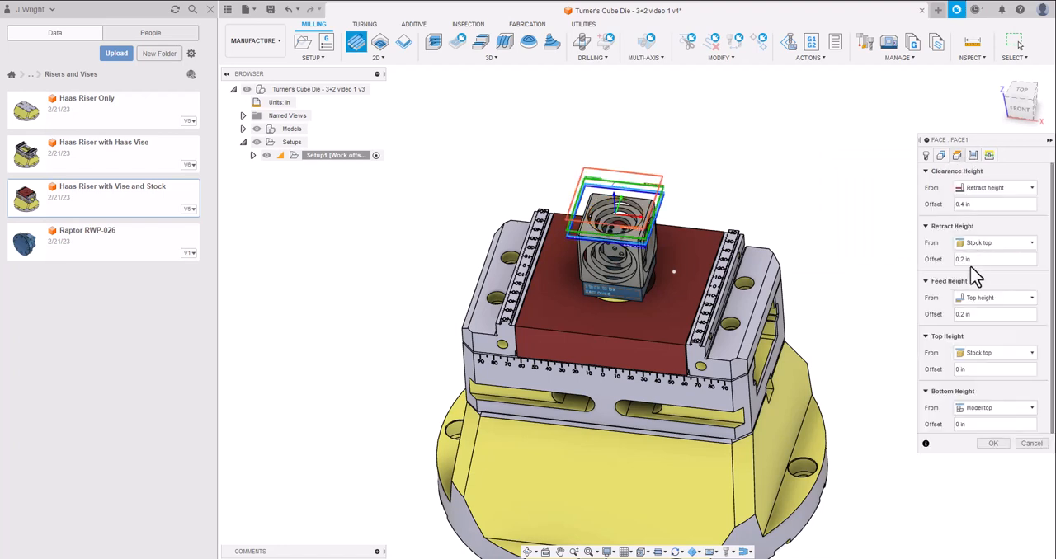
pyautogui.click(1031, 408)
pyautogui.click(986, 536)
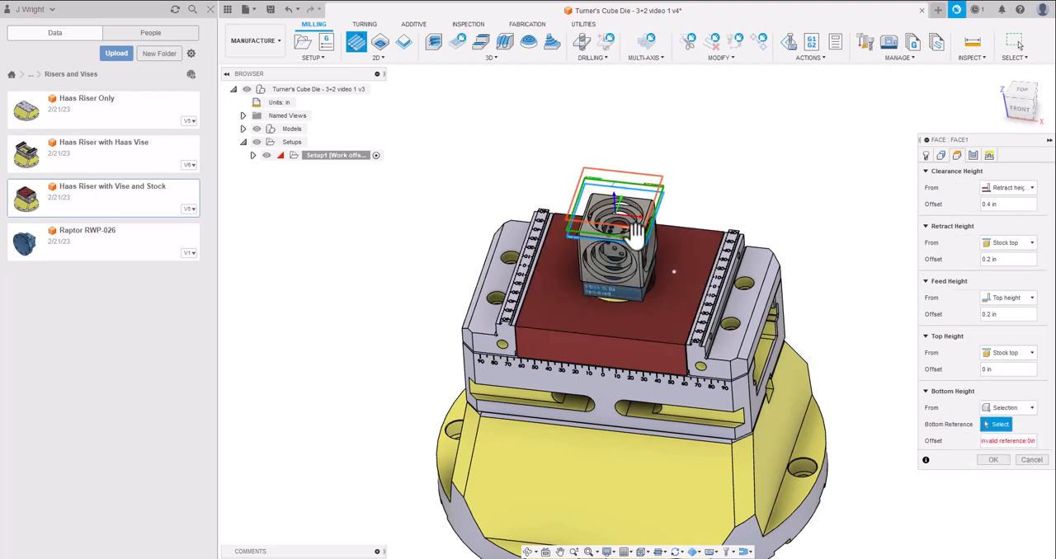
pyautogui.moveTo(1021, 132); pyautogui.dragTo(1005, 100)
pyautogui.scroll(5, 632, 199)
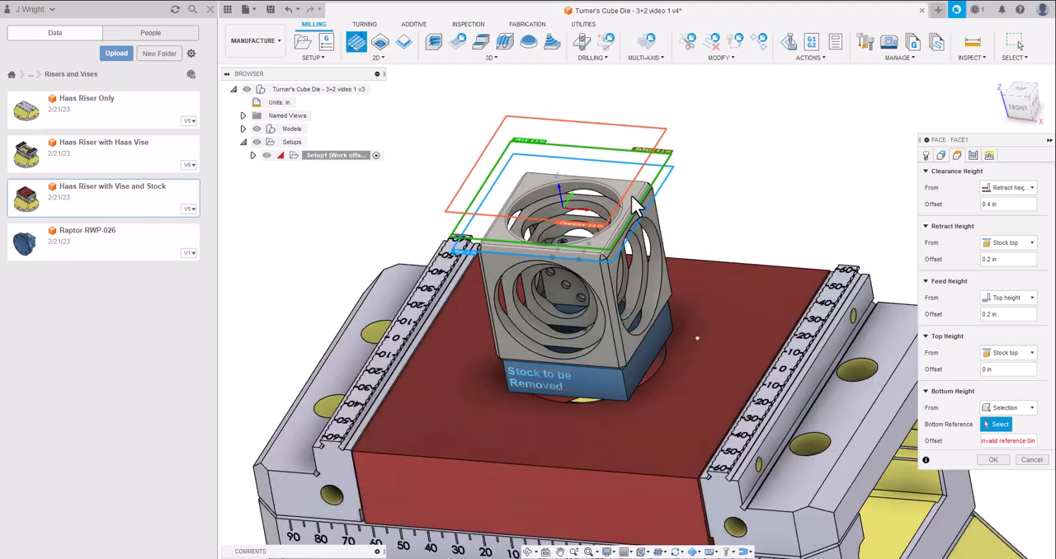
pyautogui.click(632, 199)
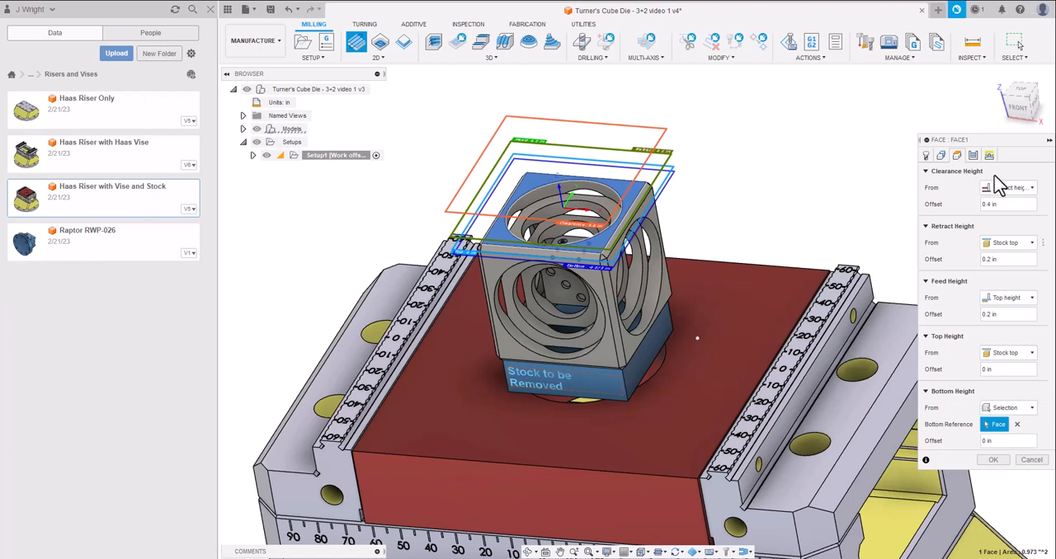
# Set the Face stepover to 2 in, check the linking settings, and generate the toolpath.
pyautogui.click(973, 155)
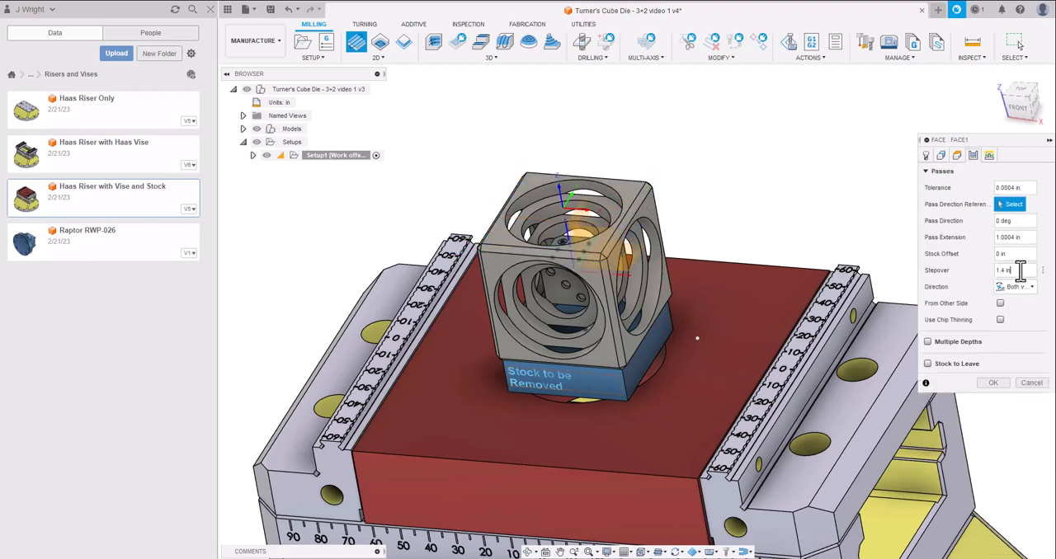
pyautogui.moveTo(1021, 270); pyautogui.dragTo(973, 279)
pyautogui.click(989, 155)
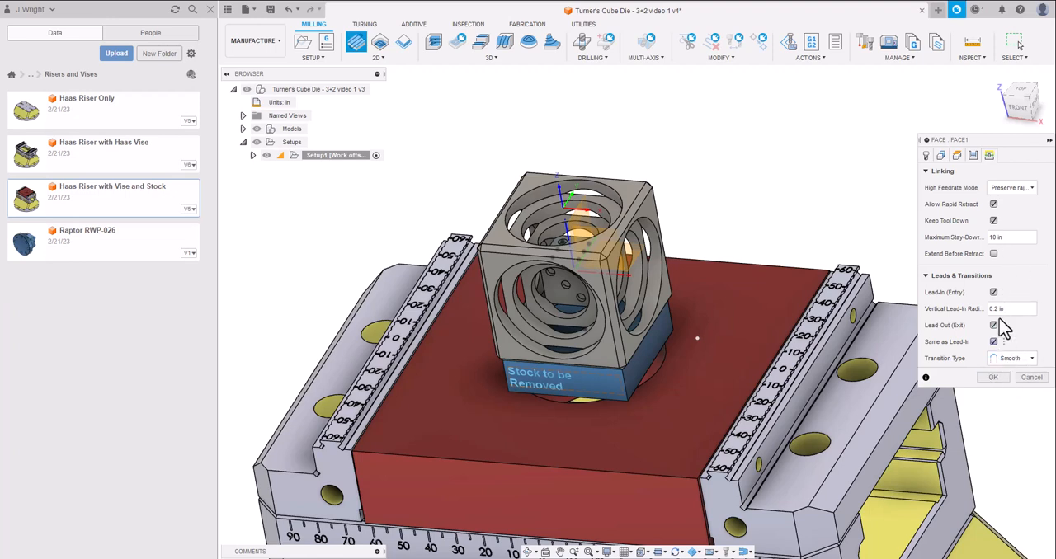
pyautogui.moveTo(1004, 132); pyautogui.dragTo(981, 103)
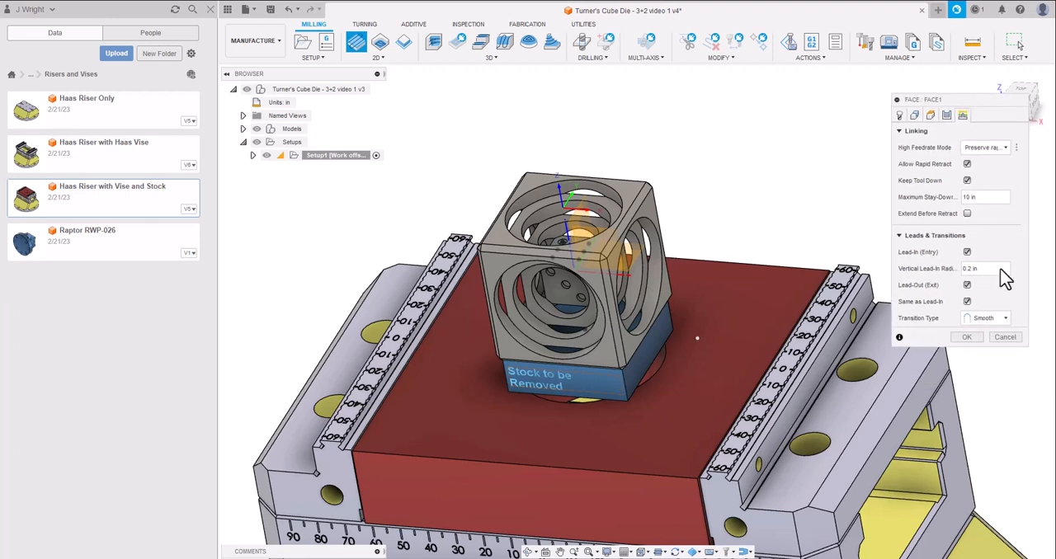
pyautogui.click(966, 338)
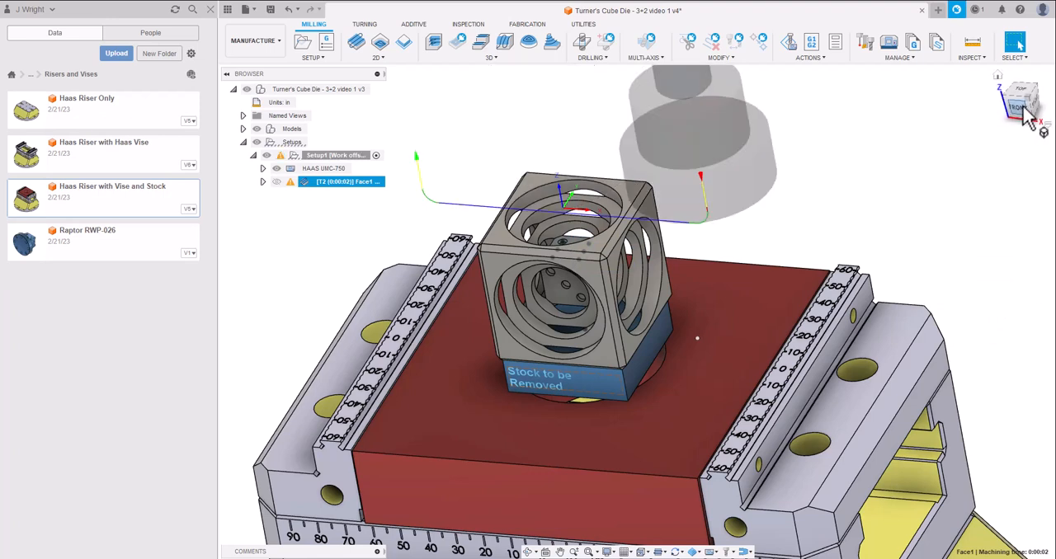
# Edit the Face1 operation, set its pass extension to 1.25 in, and regenerate the toolpath.
pyautogui.moveTo(1036, 109)
pyautogui.mouseDown()
pyautogui.moveTo(1041, 93)
pyautogui.moveTo(1011, 107)
pyautogui.mouseUp()
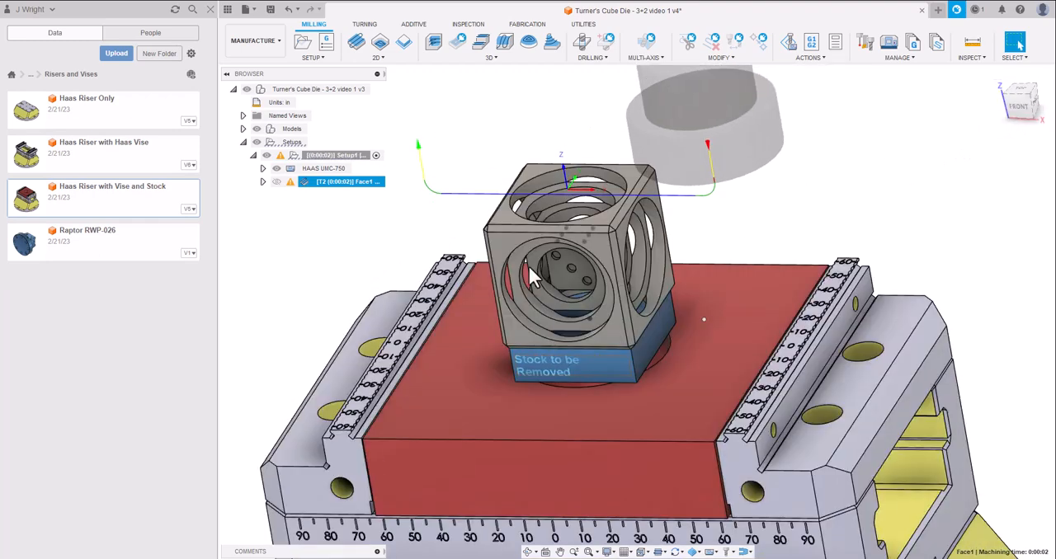
pyautogui.click(293, 244)
pyautogui.click(316, 182)
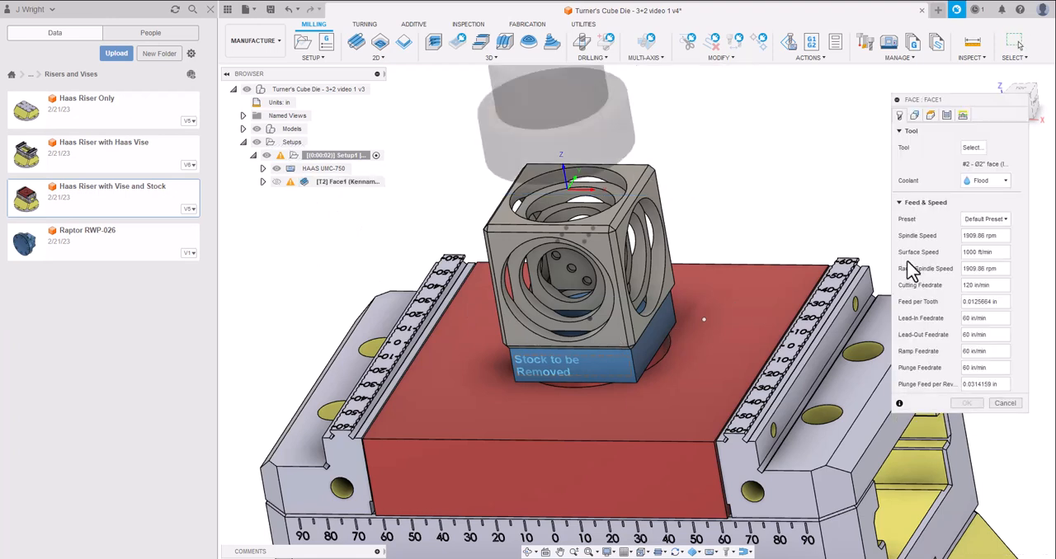
pyautogui.click(948, 118)
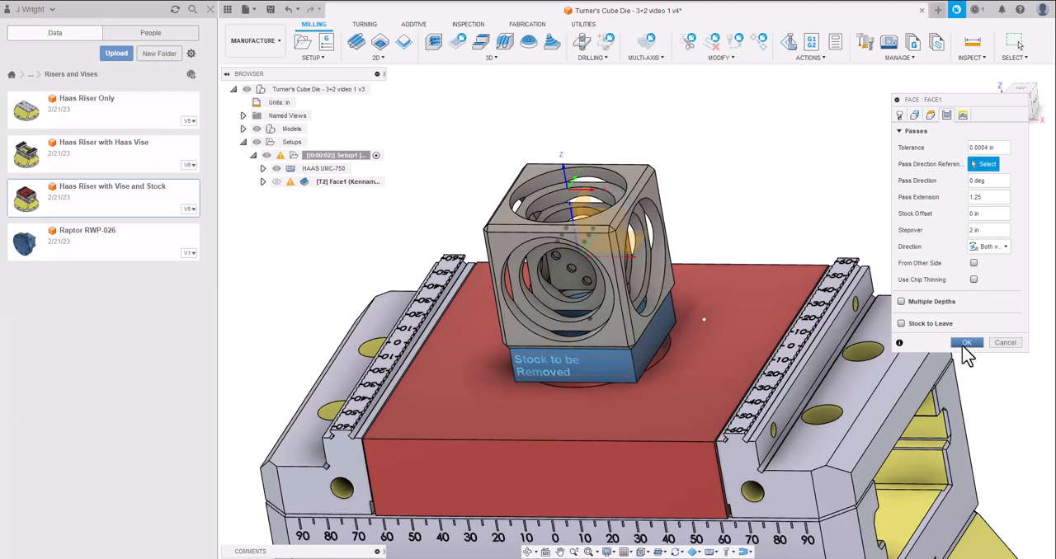
pyautogui.click(967, 343)
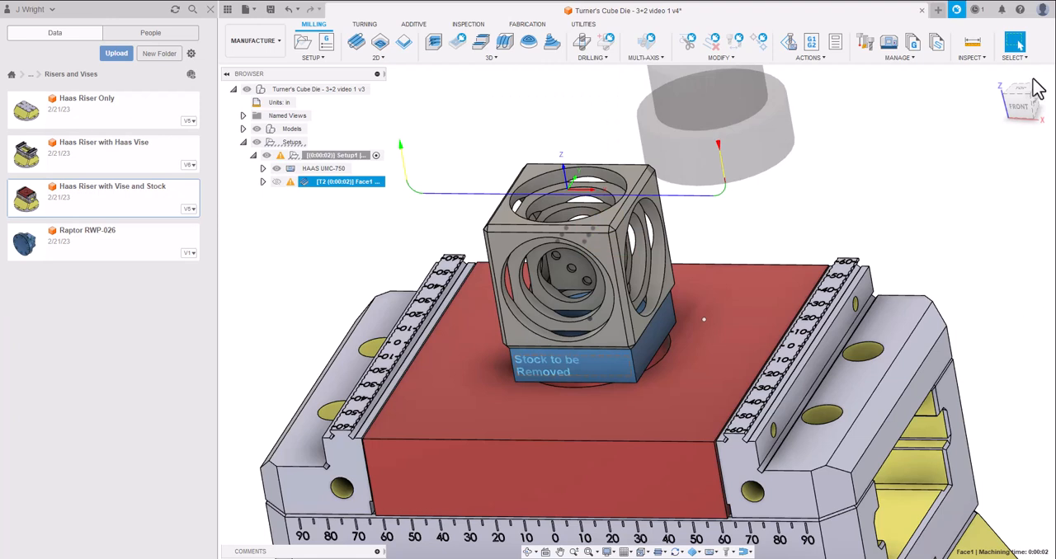
# Simulate Setup1 with the machine to check the facing pass over the cube and fixture, and exit the simulation.
pyautogui.scroll(-8, 778, 205)
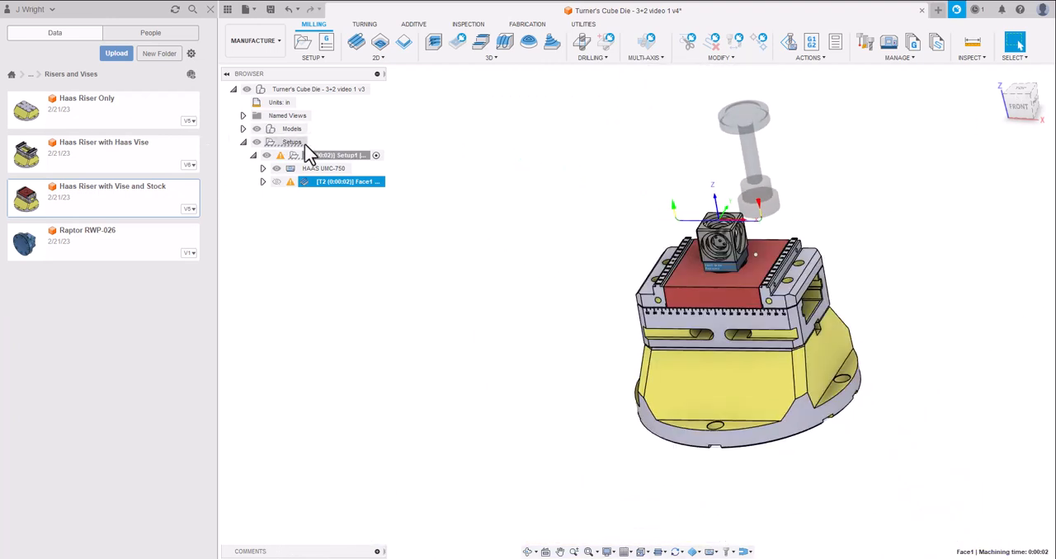
pyautogui.click(336, 157)
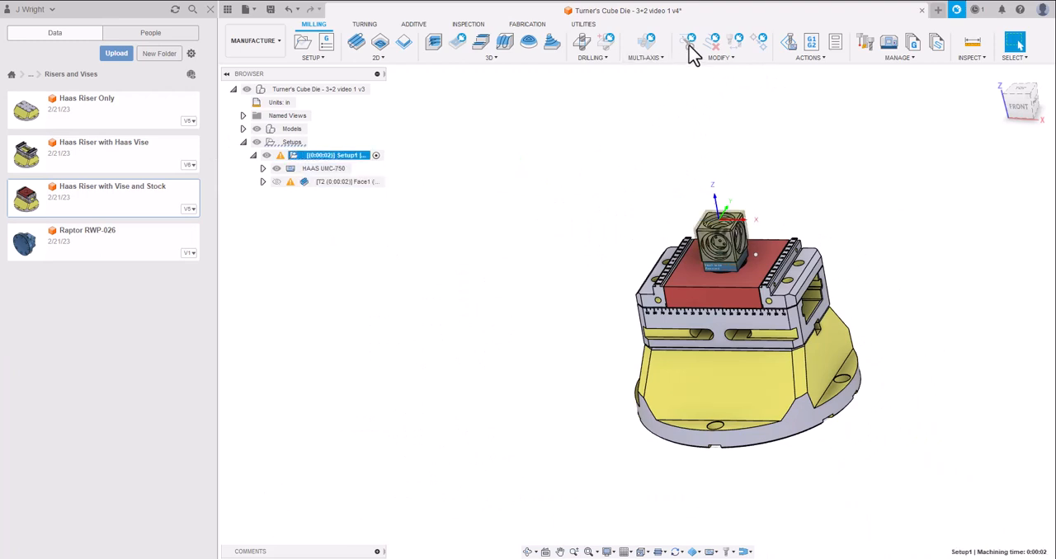
pyautogui.click(791, 45)
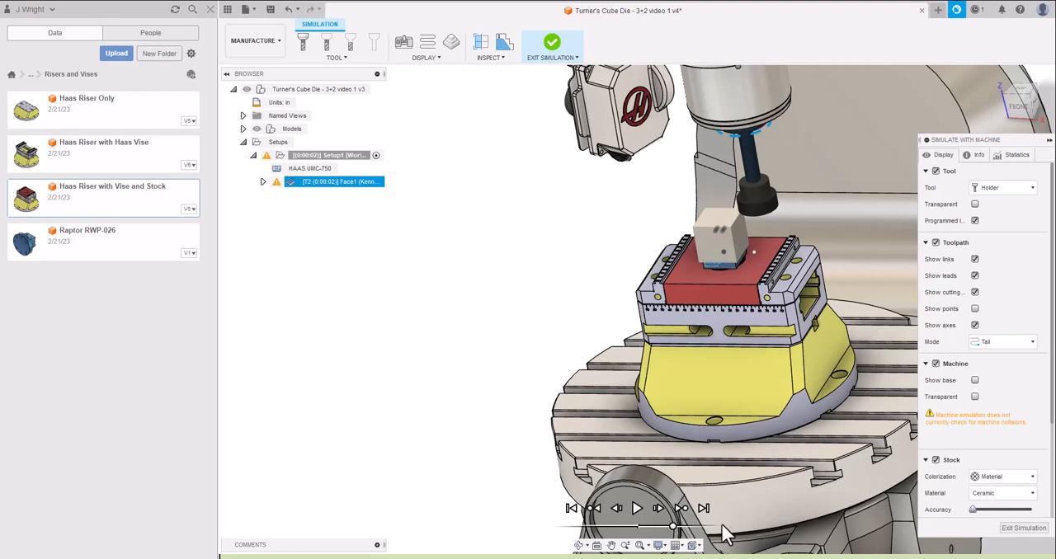
pyautogui.click(634, 505)
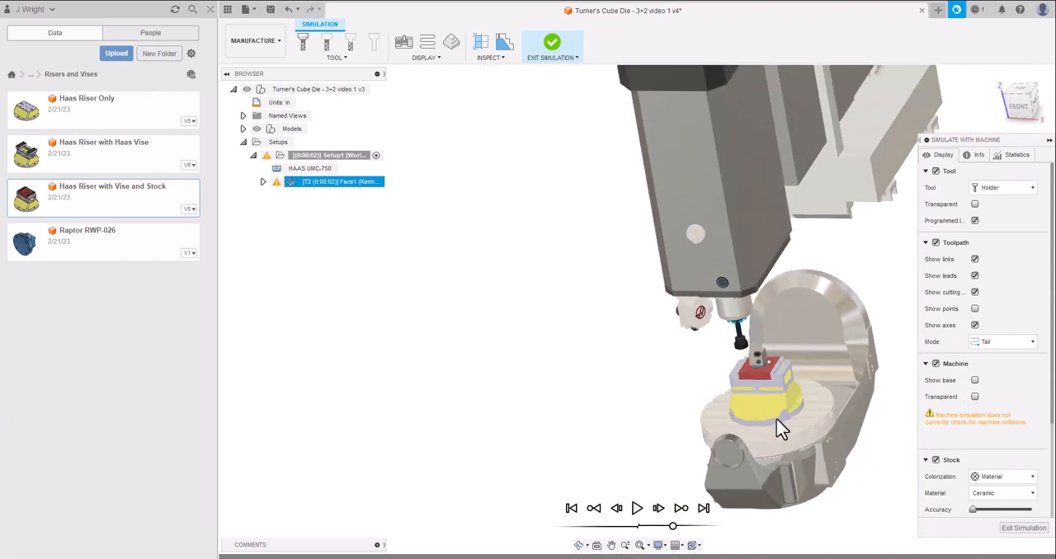
pyautogui.scroll(4, 781, 429)
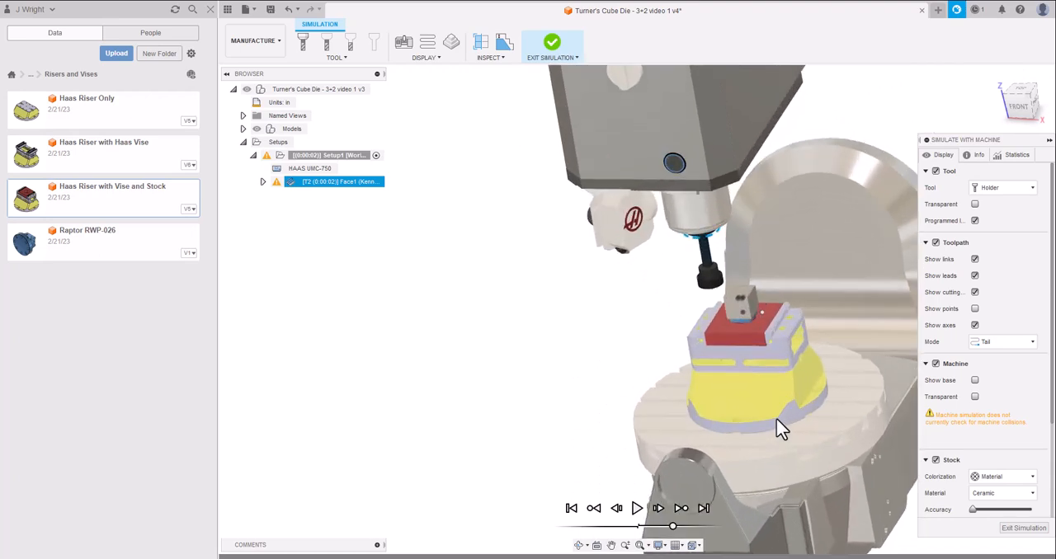
pyautogui.scroll(3, 780, 429)
pyautogui.click(1011, 530)
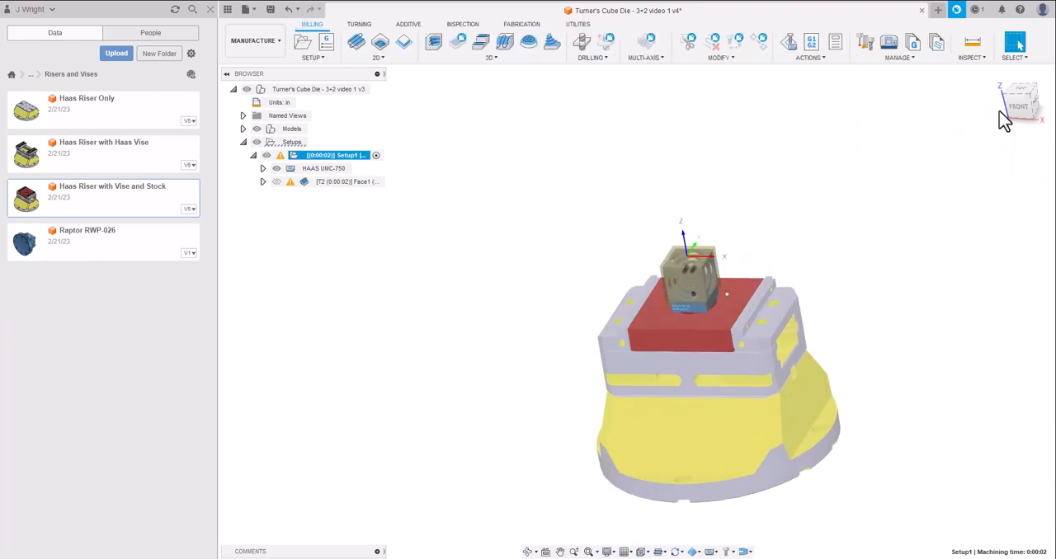
# View the fixture from the front, hide the data panel, and save the design with the version description User Saved.
pyautogui.click(1023, 111)
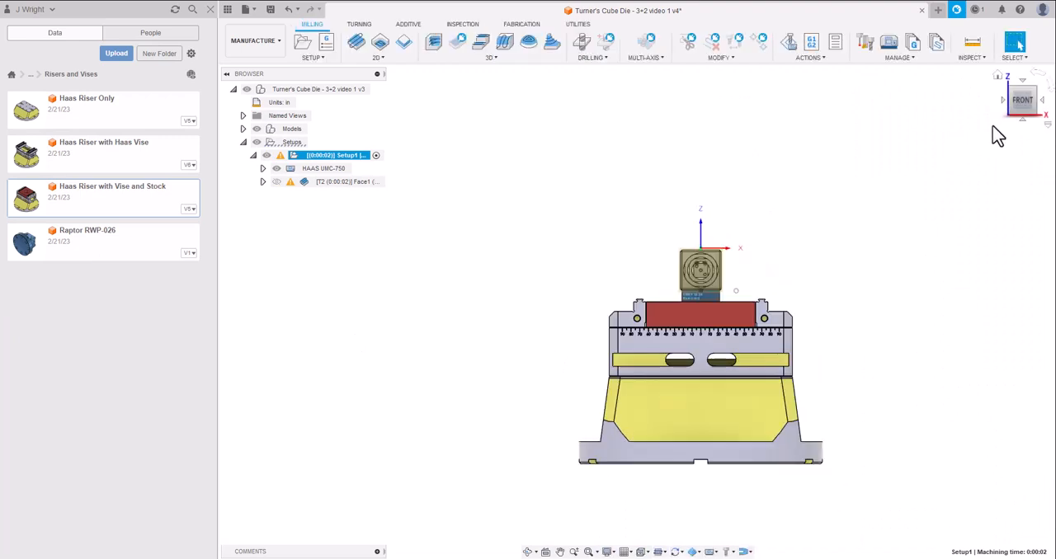
pyautogui.click(560, 552)
pyautogui.moveTo(613, 405); pyautogui.dragTo(439, 388)
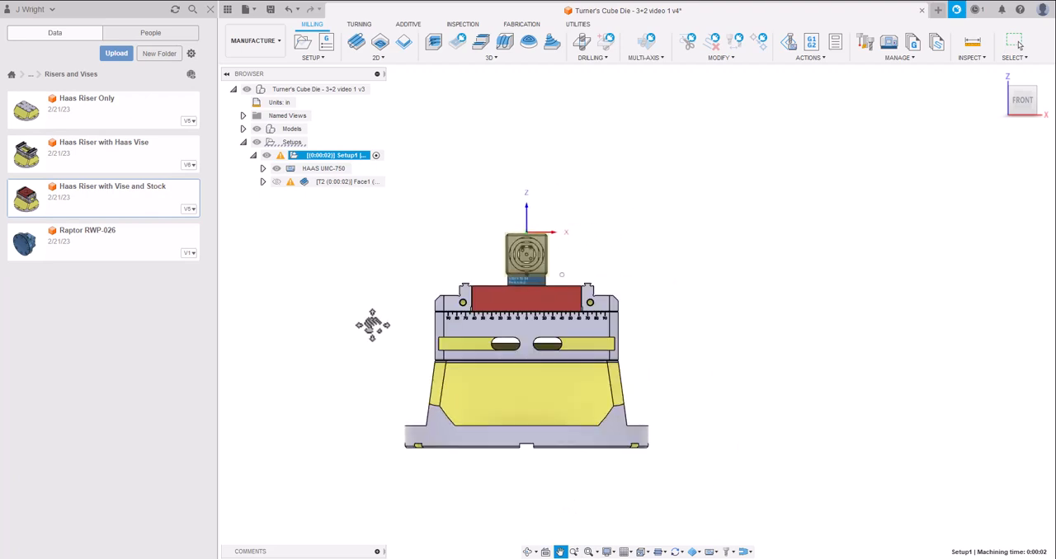
pyautogui.click(209, 12)
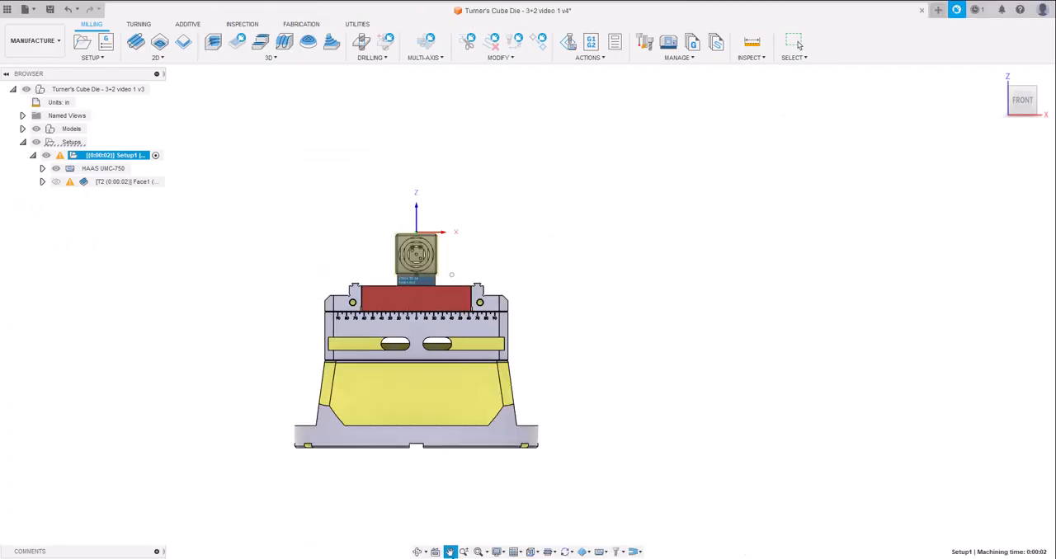
pyautogui.moveTo(432, 391); pyautogui.dragTo(526, 393)
pyautogui.press('Escape')
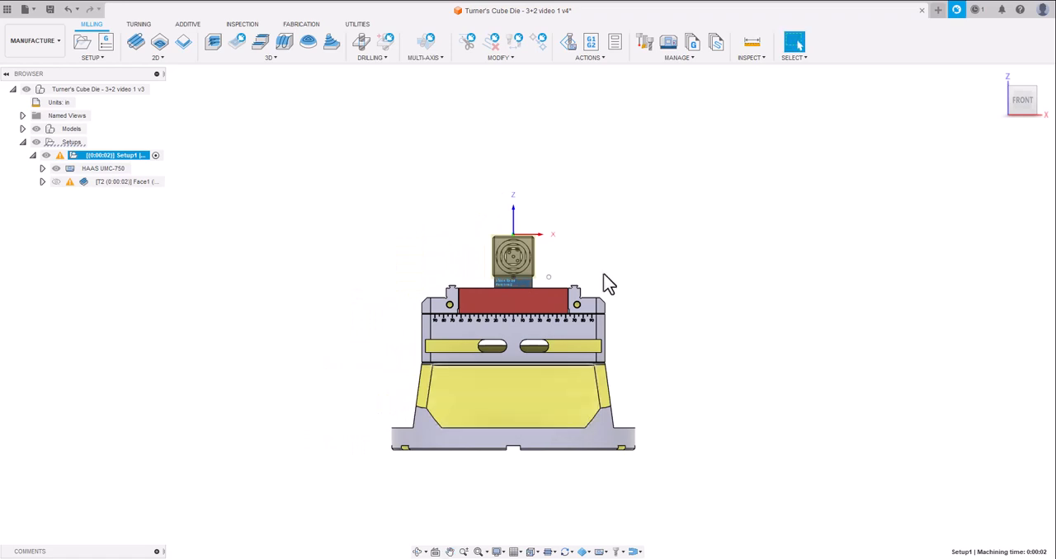
pyautogui.click(50, 10)
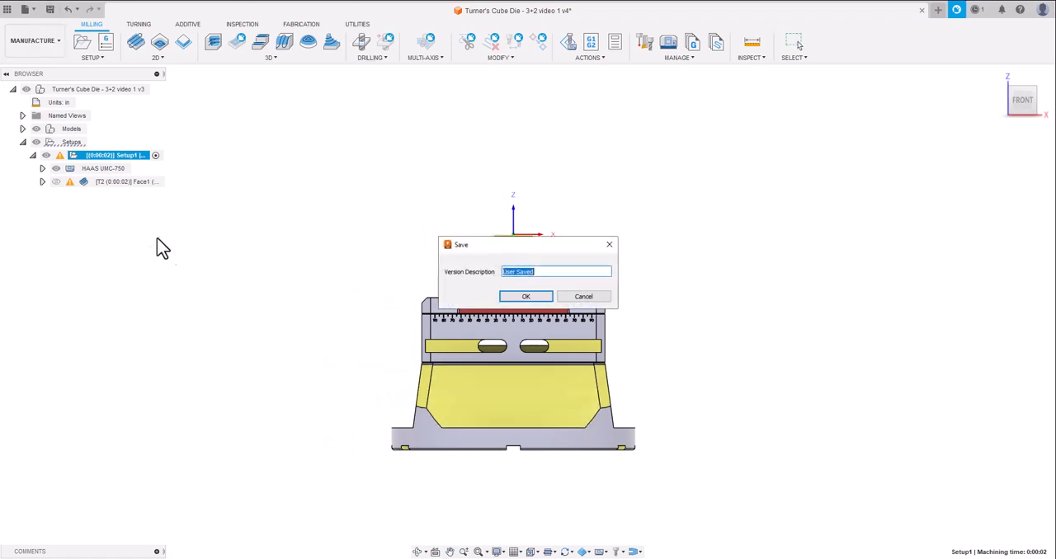
pyautogui.click(525, 298)
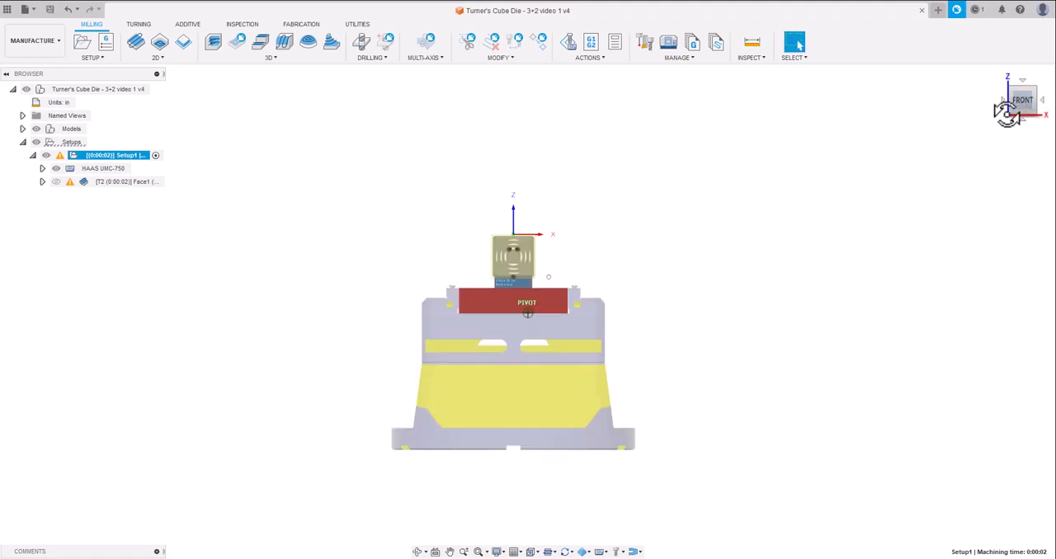
# Start a 2D Contour operation and pick the 1/2" 5 flute Carbide Endmill KOR5 from the SFCC's Tools cloud library.
pyautogui.moveTo(1020, 101); pyautogui.dragTo(980, 137)
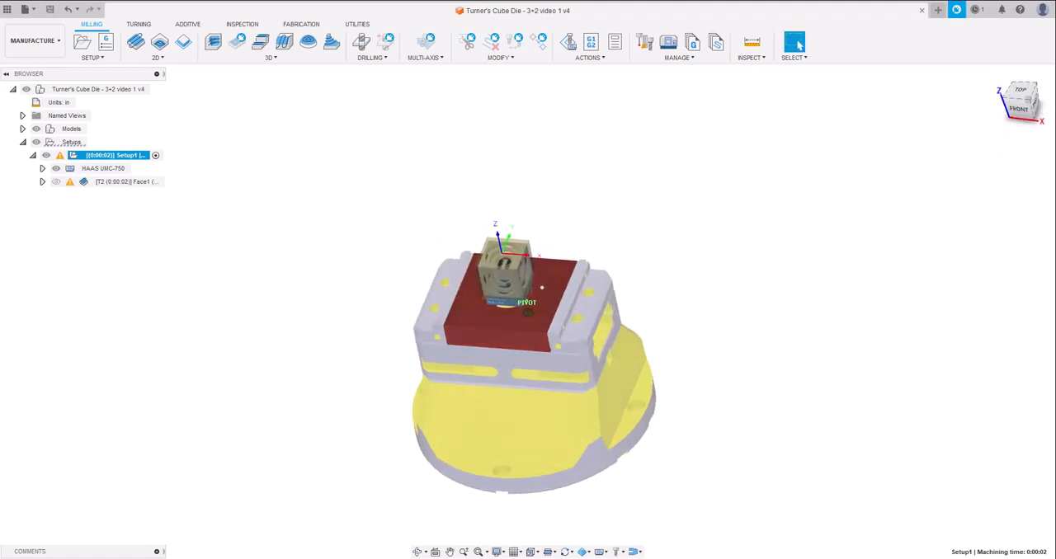
pyautogui.scroll(5, 512, 262)
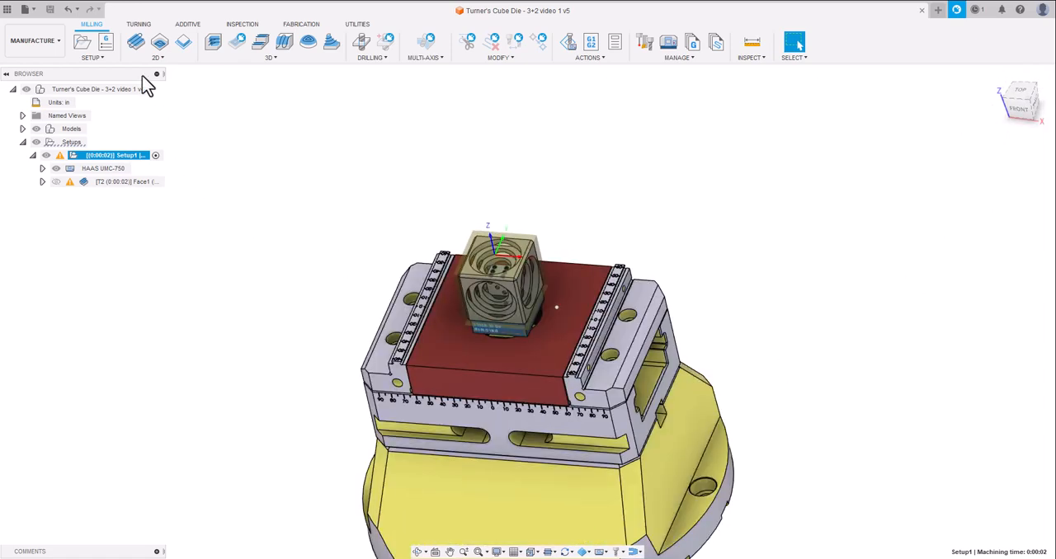
pyautogui.click(184, 43)
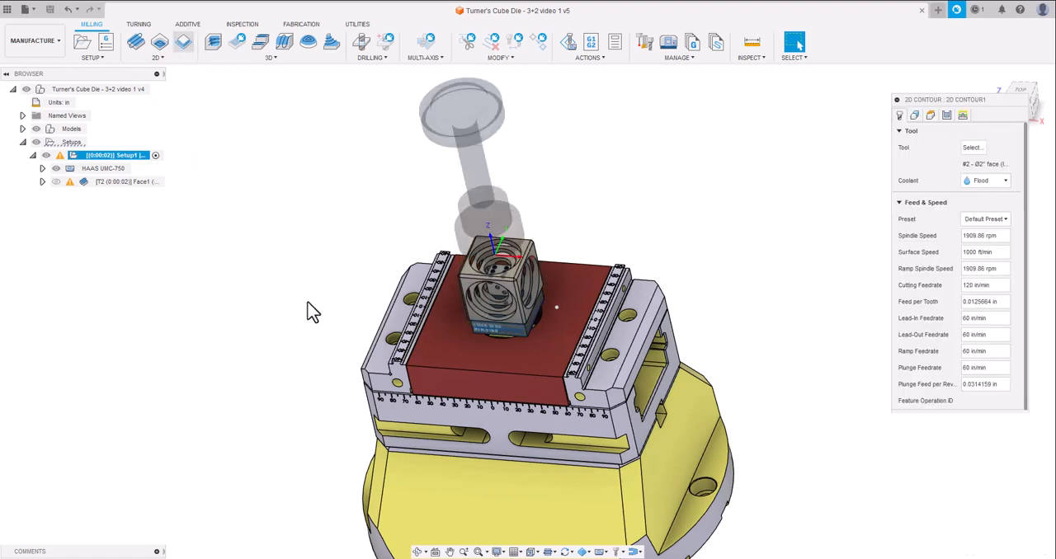
pyautogui.click(972, 148)
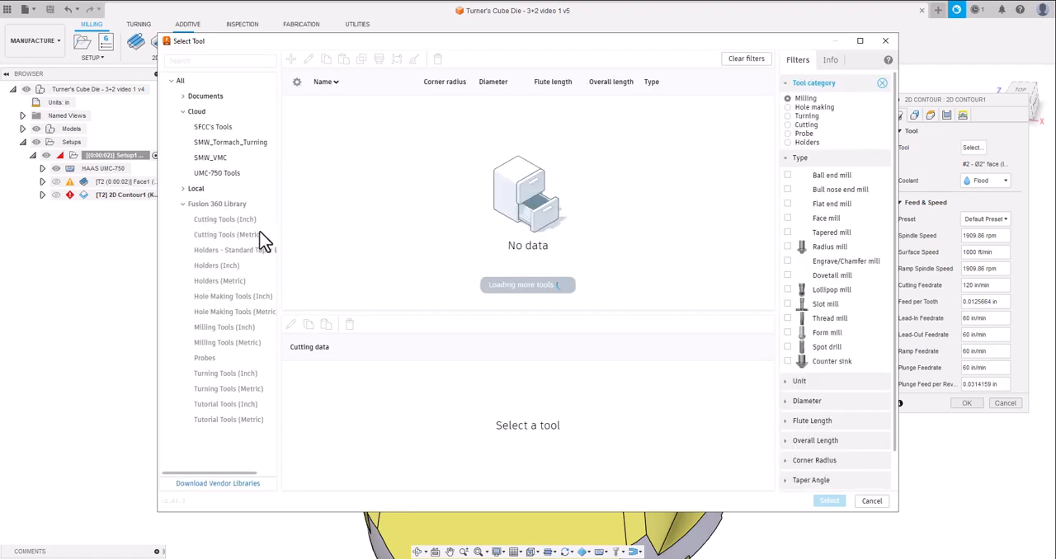
pyautogui.click(219, 129)
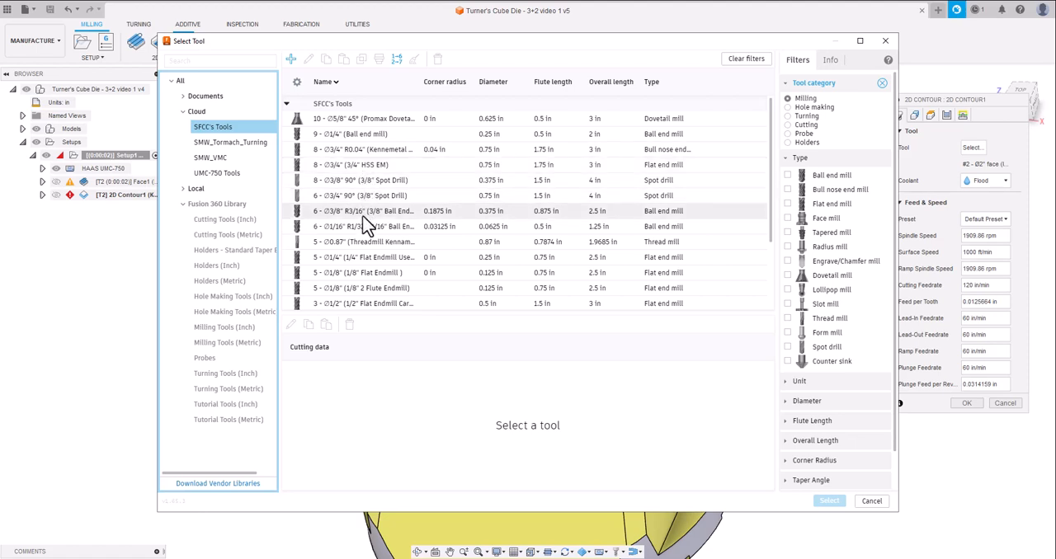
pyautogui.scroll(-3, 372, 264)
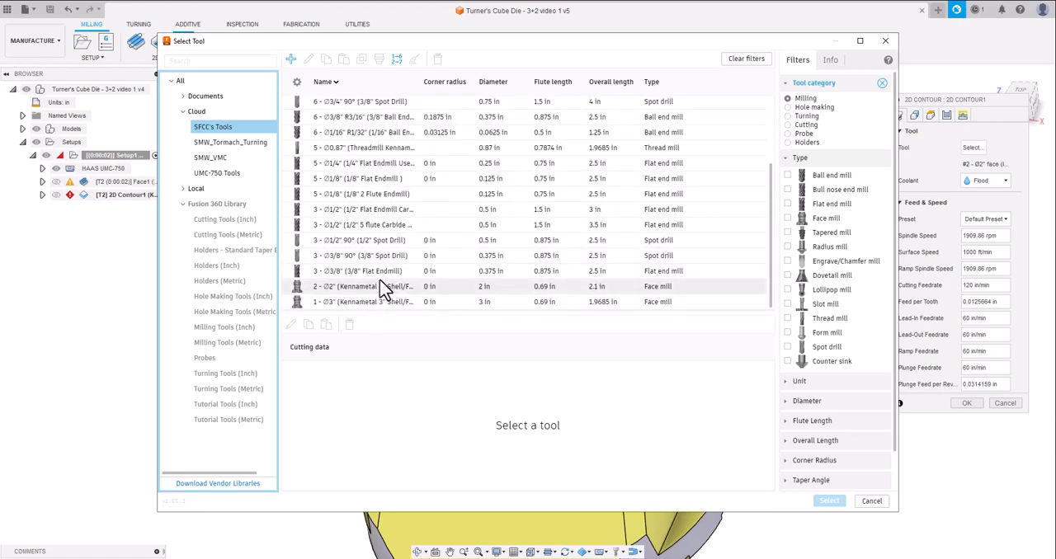
pyautogui.scroll(3, 371, 214)
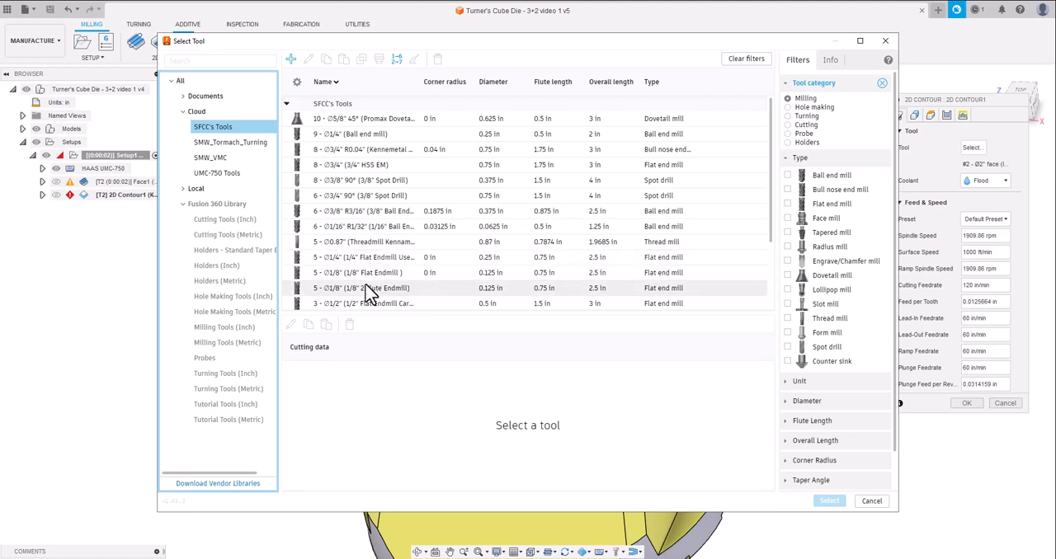
pyautogui.scroll(-1, 380, 251)
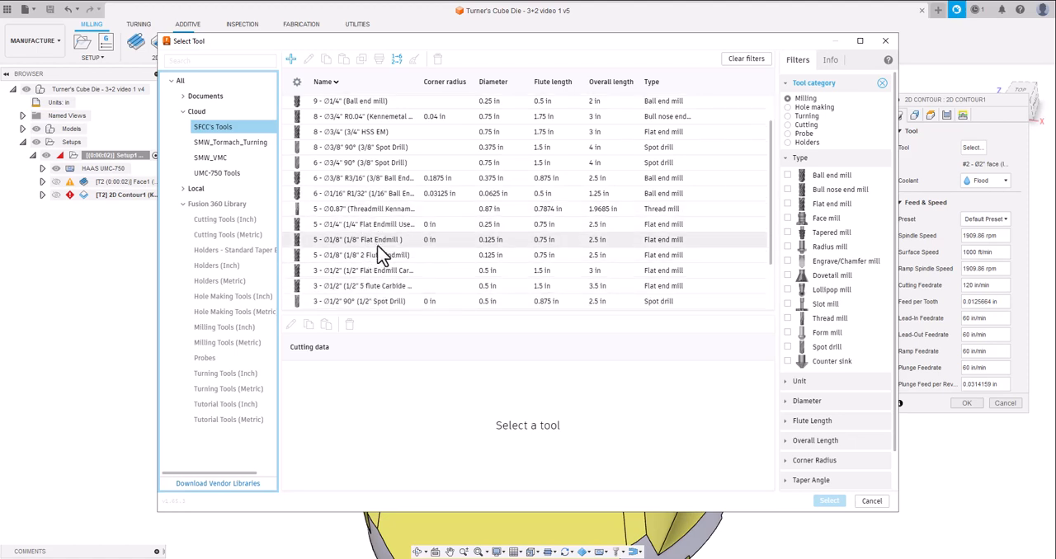
pyautogui.scroll(-2, 380, 252)
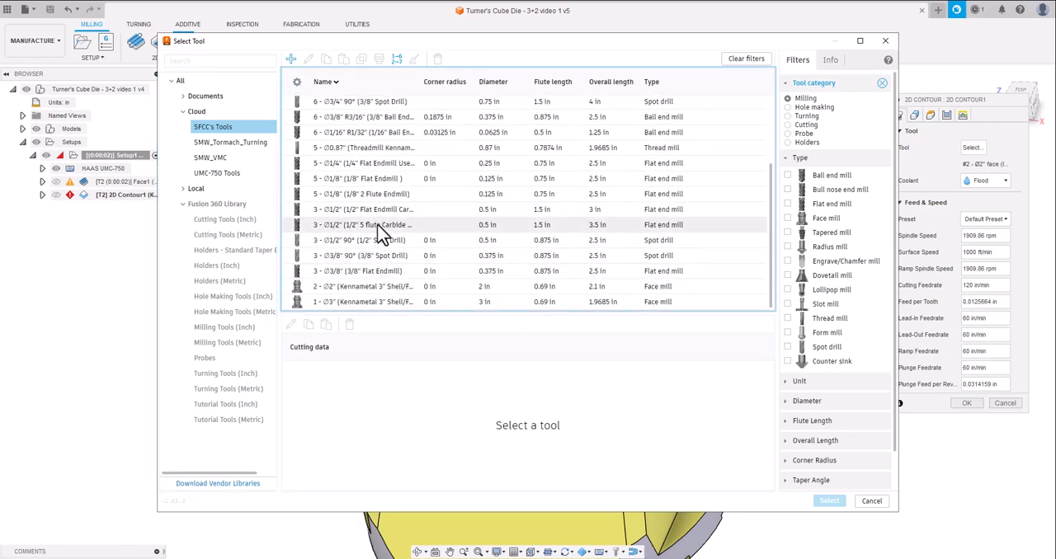
pyautogui.click(377, 223)
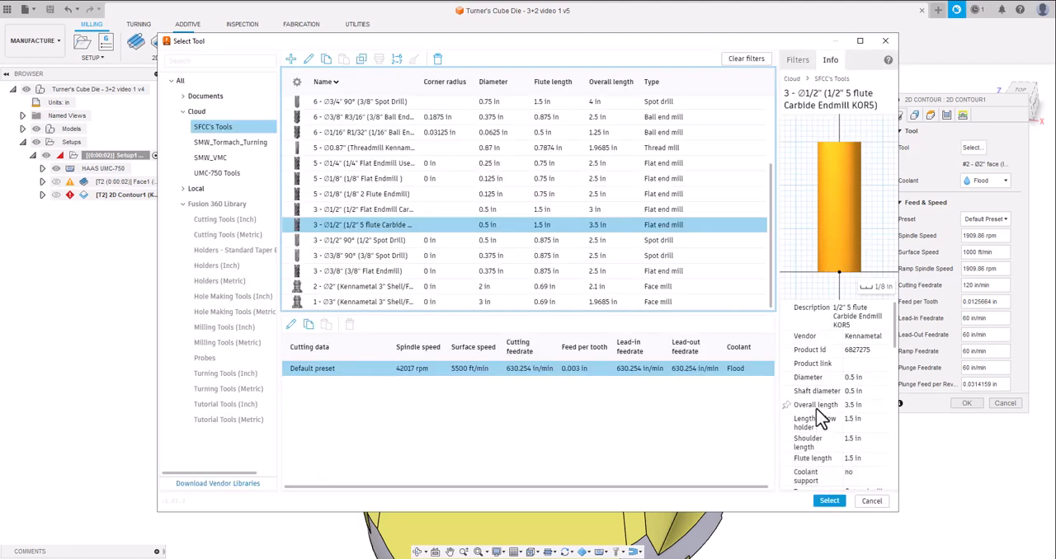
pyautogui.scroll(-5, 820, 425)
pyautogui.scroll(-8, 820, 425)
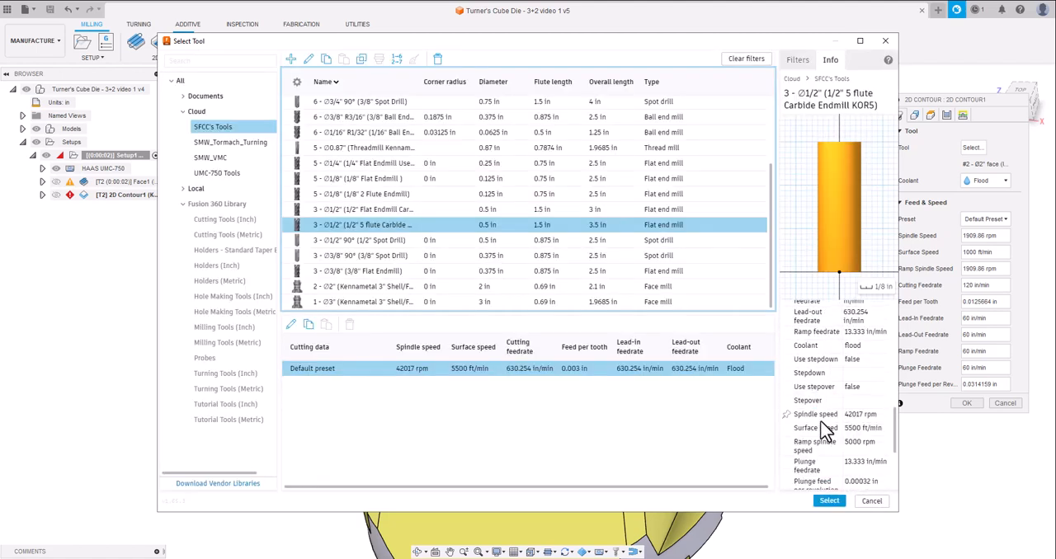
pyautogui.scroll(2, 821, 431)
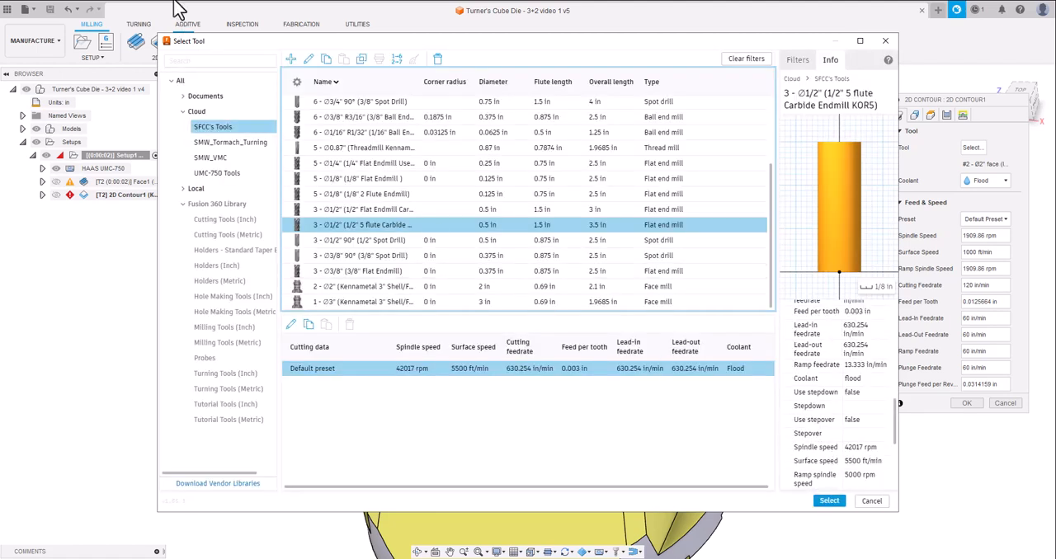
# Edit the 1/2" 5 flute end mill's cutting data and set its surface speed to 1000 ft/min.
pyautogui.doubleClick(420, 230)
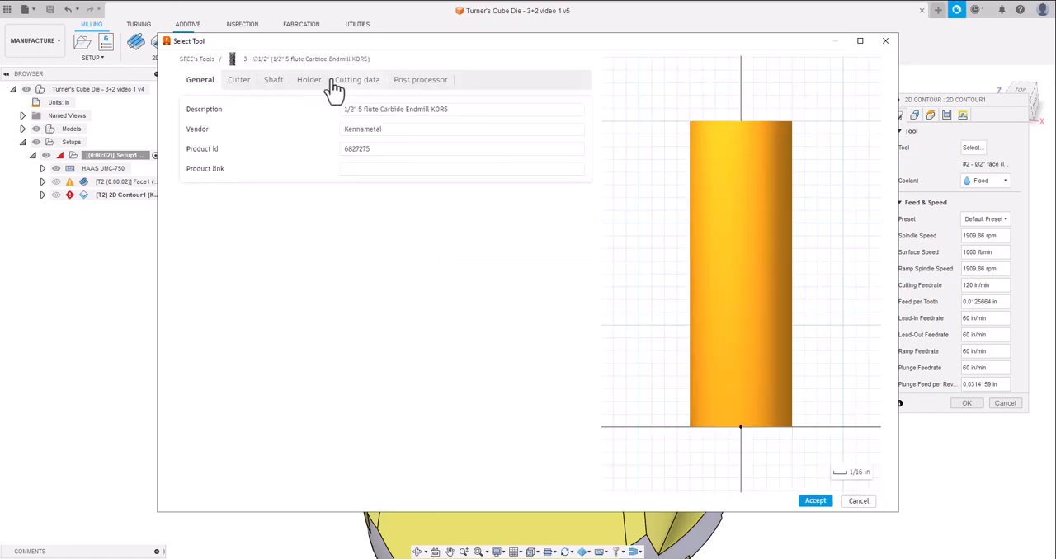
pyautogui.click(357, 82)
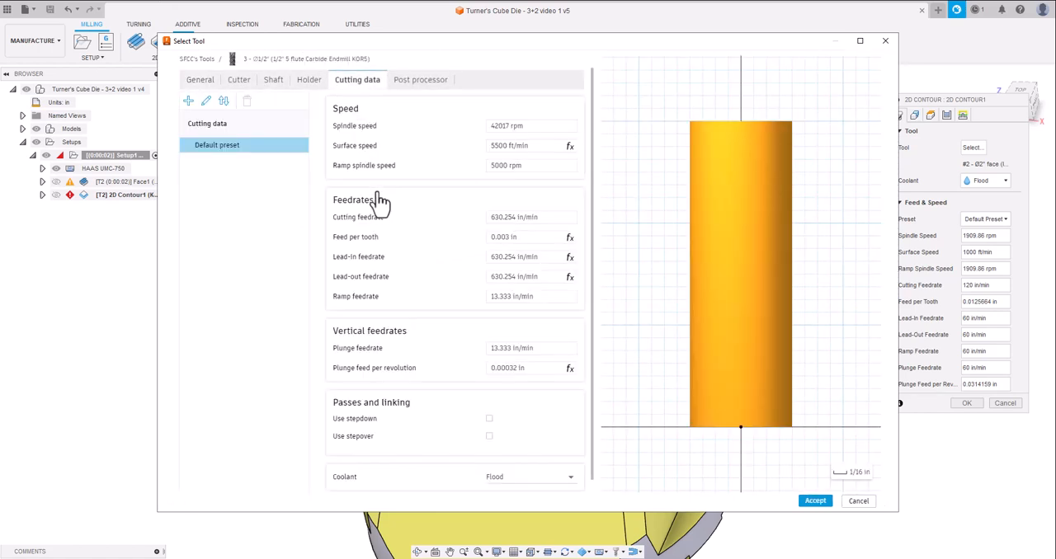
pyautogui.click(525, 127)
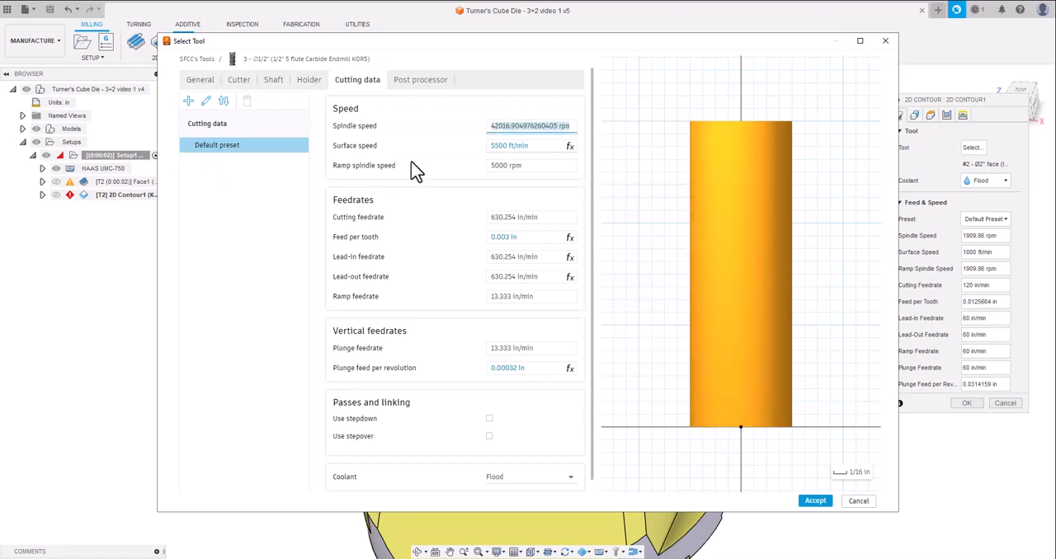
pyautogui.click(434, 139)
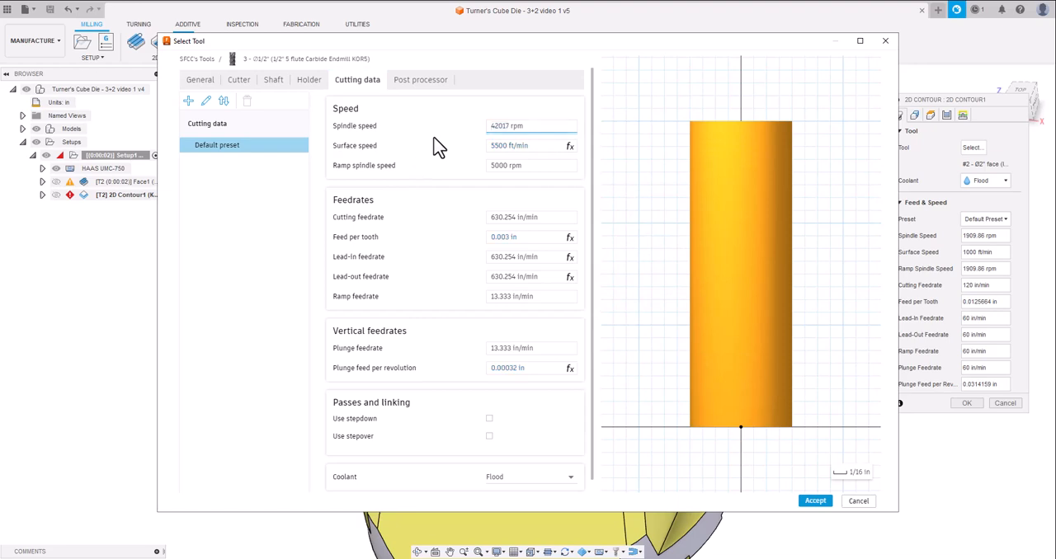
pyautogui.click(535, 146)
pyautogui.moveTo(534, 146)
pyautogui.mouseDown()
pyautogui.moveTo(495, 156)
pyautogui.moveTo(539, 146)
pyautogui.mouseUp()
pyautogui.doubleClick(550, 152)
pyautogui.click(550, 151)
pyautogui.write('100')
pyautogui.press('BackSpace')
pyautogui.press('BackSpace')
pyautogui.press('BackSpace')
pyautogui.press('BackSpace')
pyautogui.press('BackSpace')
pyautogui.press('BackSpace')
pyautogui.press('BackSpace')
pyautogui.press('BackSpace')
pyautogui.press('BackSpace')
pyautogui.press('BackSpace')
pyautogui.write('000')
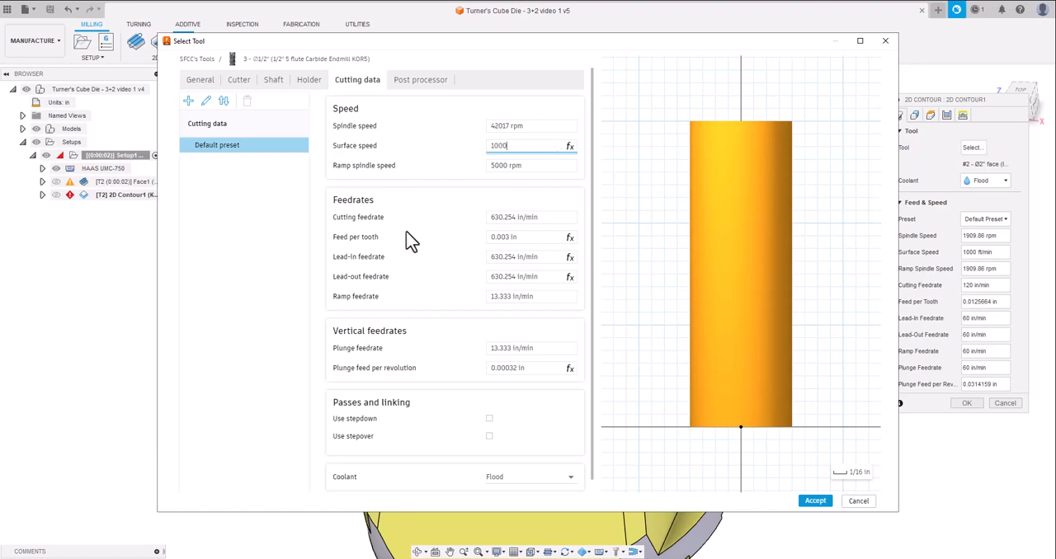
pyautogui.press('Return')
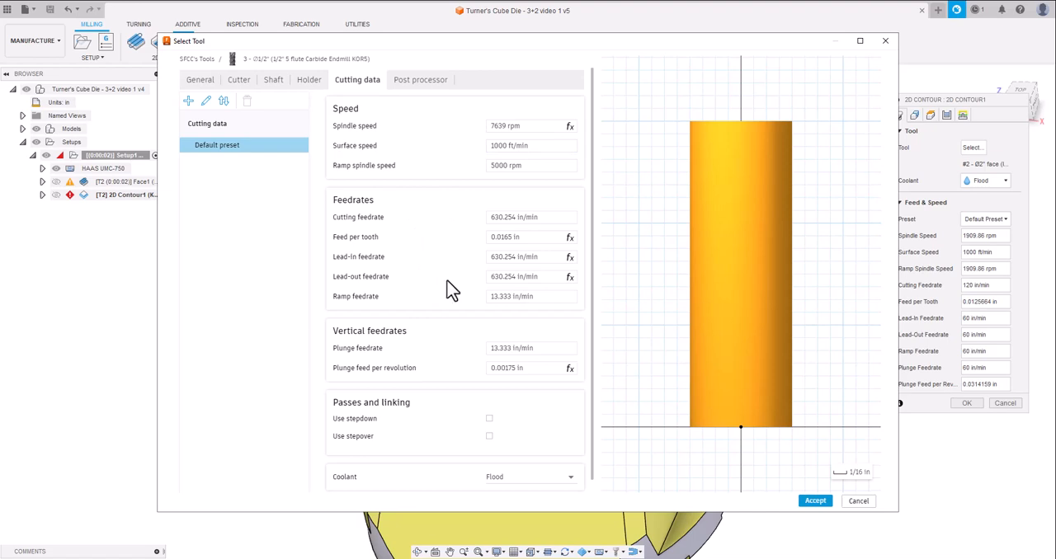
# Set the end mill's feed per tooth to 0.008 in and assign the edited tool to the 2D Contour.
pyautogui.click(534, 237)
pyautogui.press('BackSpace')
pyautogui.click(429, 253)
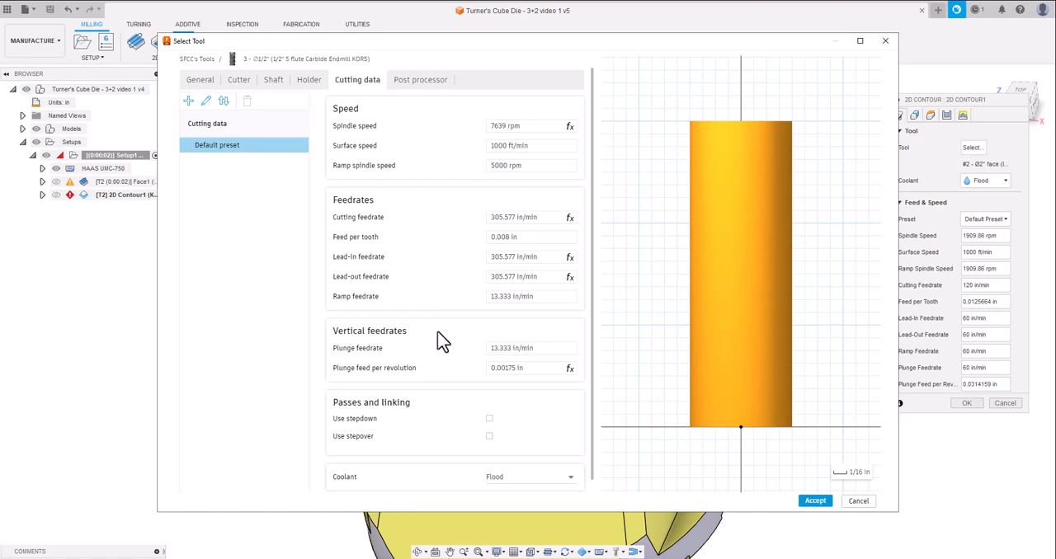
pyautogui.click(427, 82)
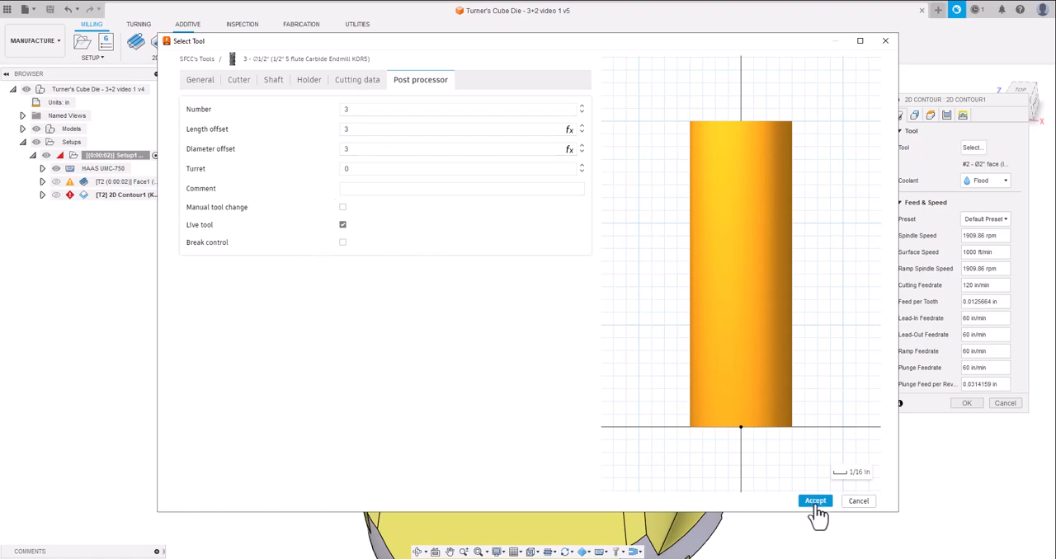
pyautogui.press('Return')
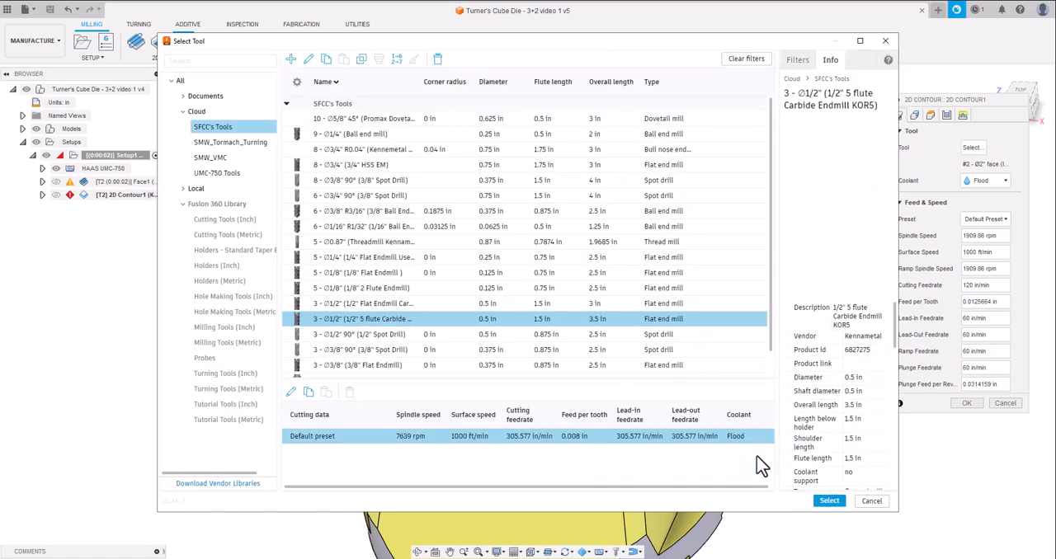
pyautogui.click(829, 502)
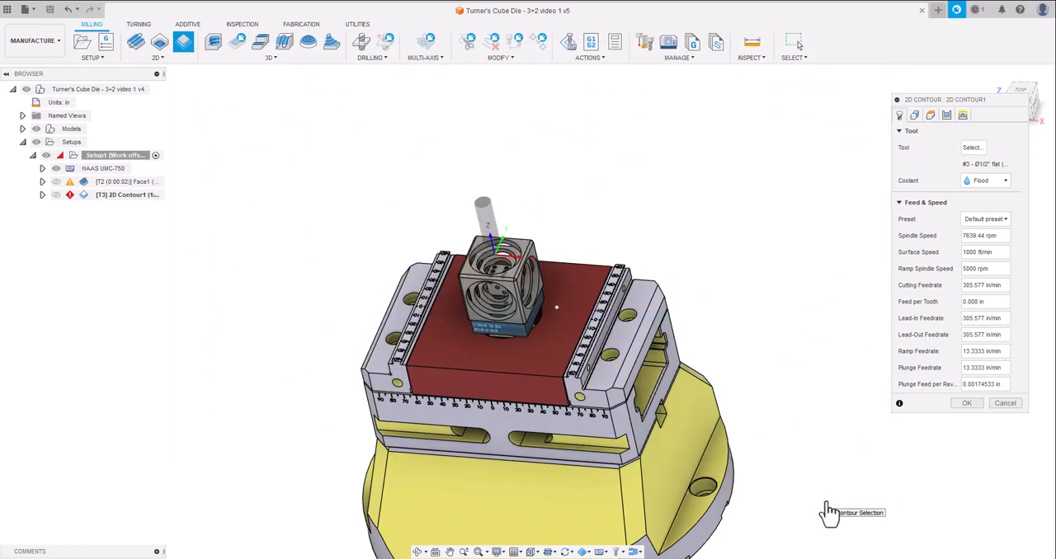
# Add the CT40 - 0.250 x 4.00 End Mill Holder to the 1/2" end mill and reselect the tool for the contour.
pyautogui.click(972, 148)
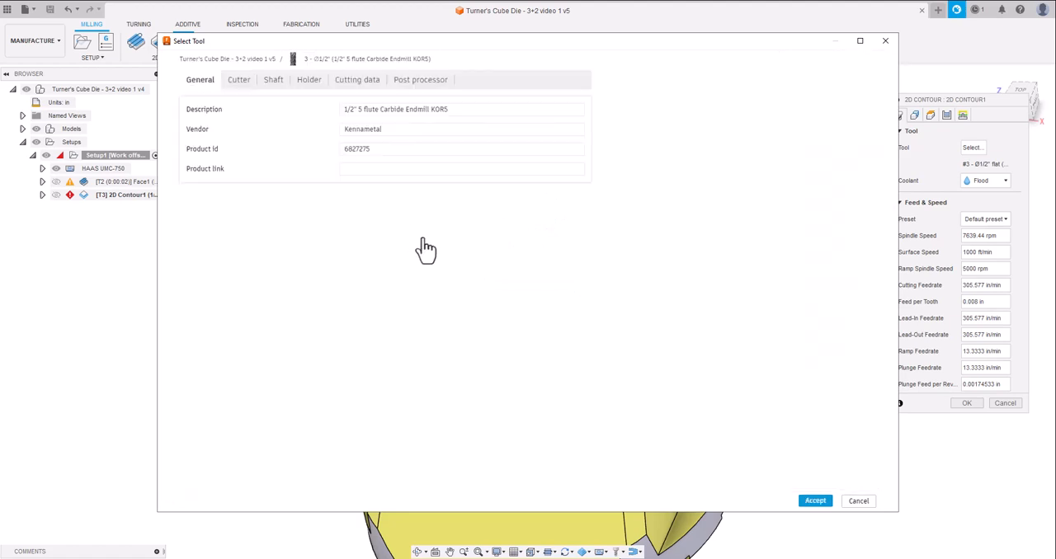
pyautogui.click(245, 84)
pyautogui.click(311, 81)
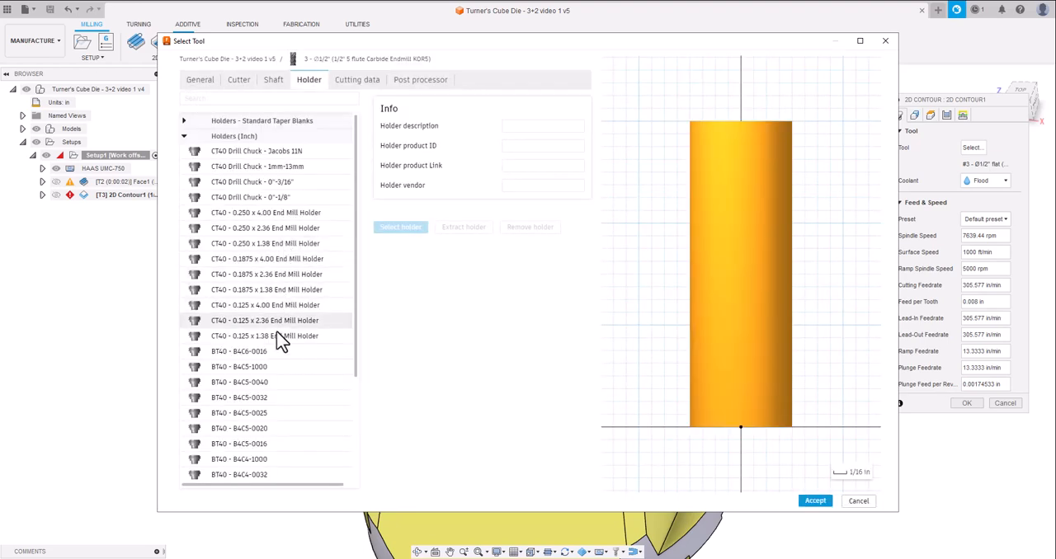
pyautogui.click(289, 215)
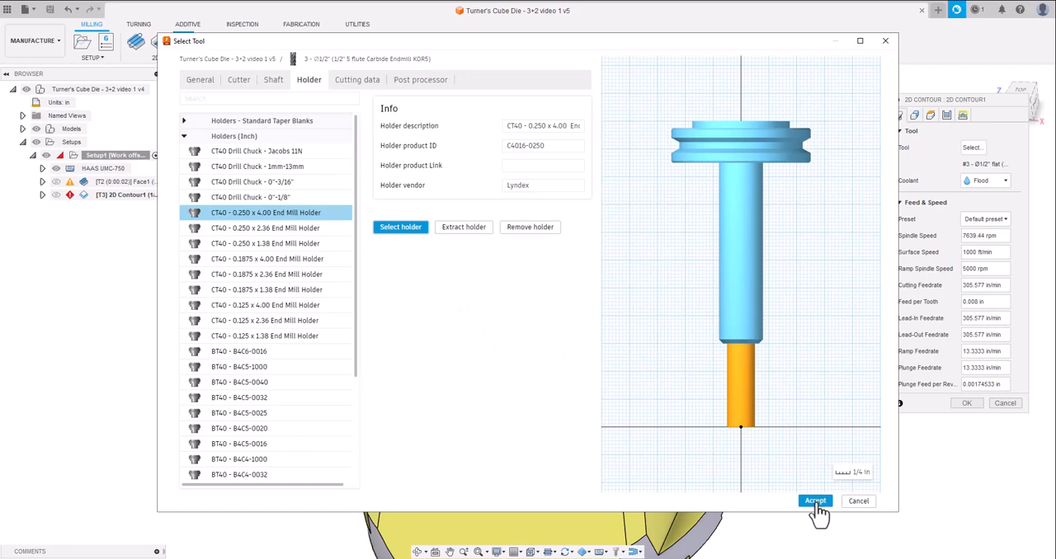
pyautogui.click(816, 504)
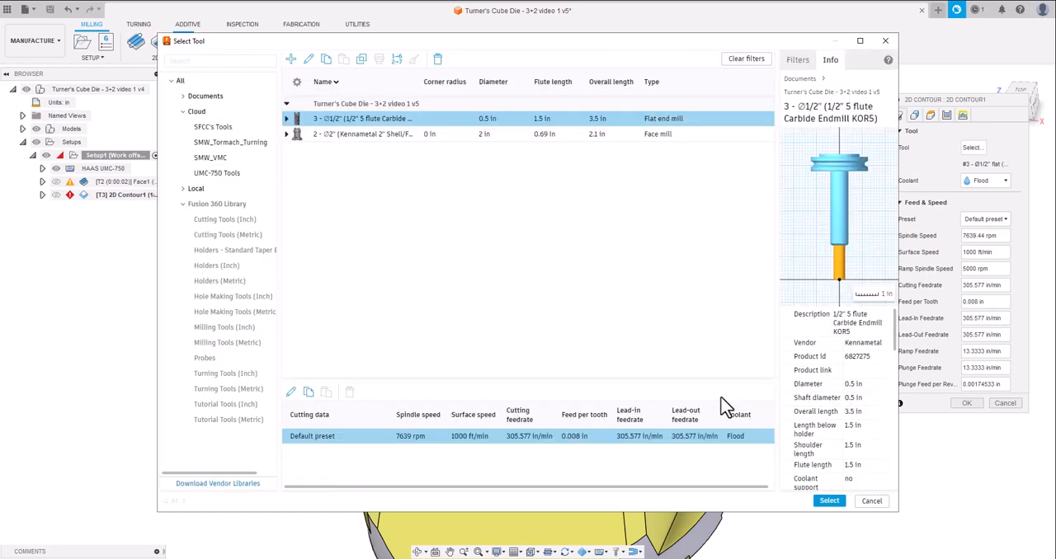
pyautogui.click(828, 502)
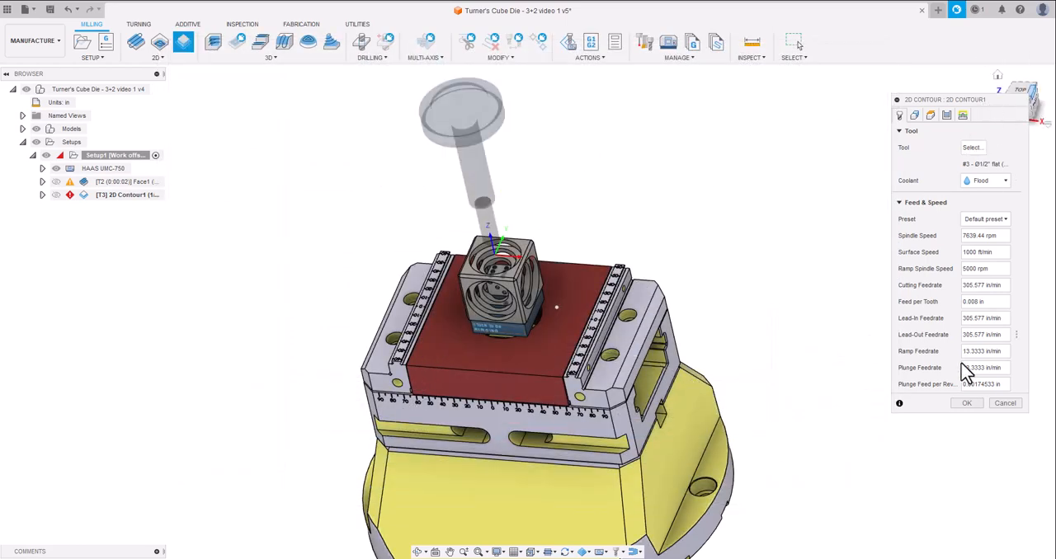
# Select the closed chain of edges around the cube's base as the geometry for the 2D Contour.
pyautogui.click(970, 406)
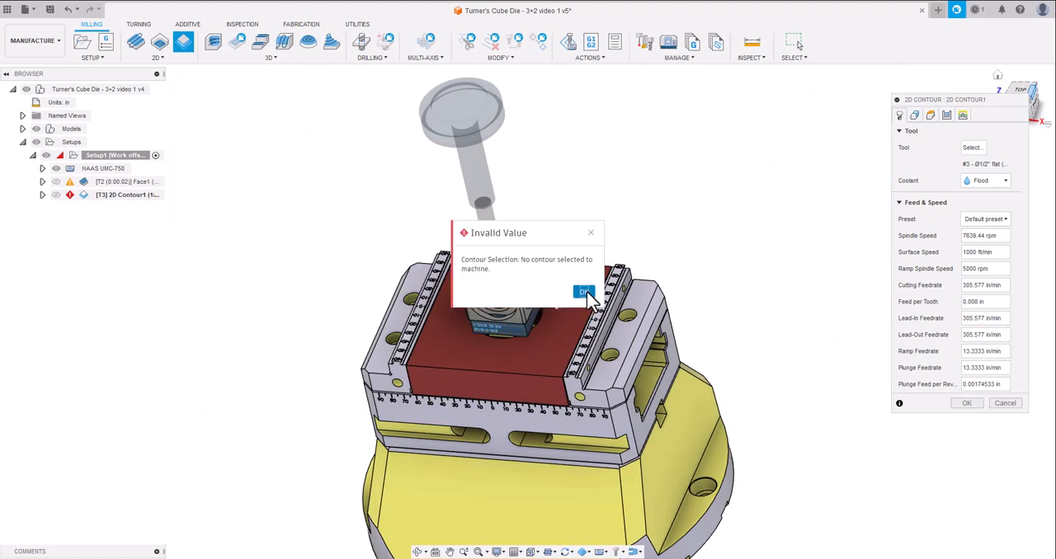
pyautogui.click(584, 292)
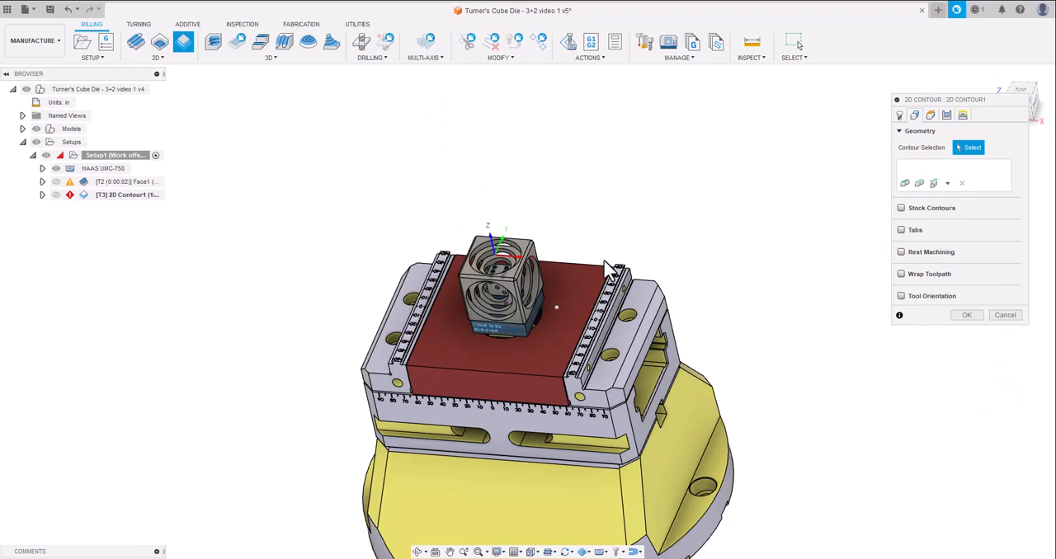
pyautogui.scroll(4, 605, 261)
pyautogui.scroll(-2, 604, 261)
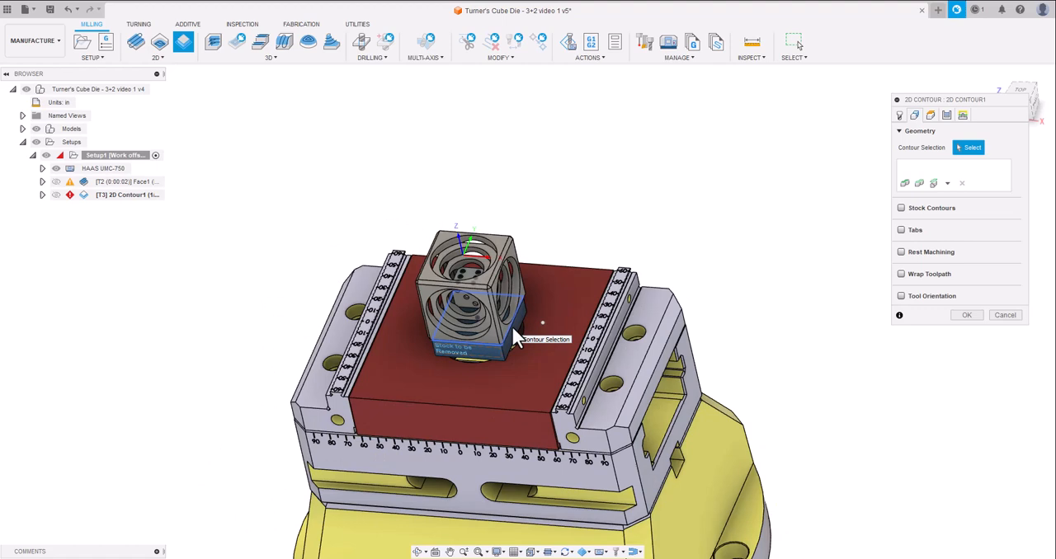
pyautogui.scroll(3, 524, 318)
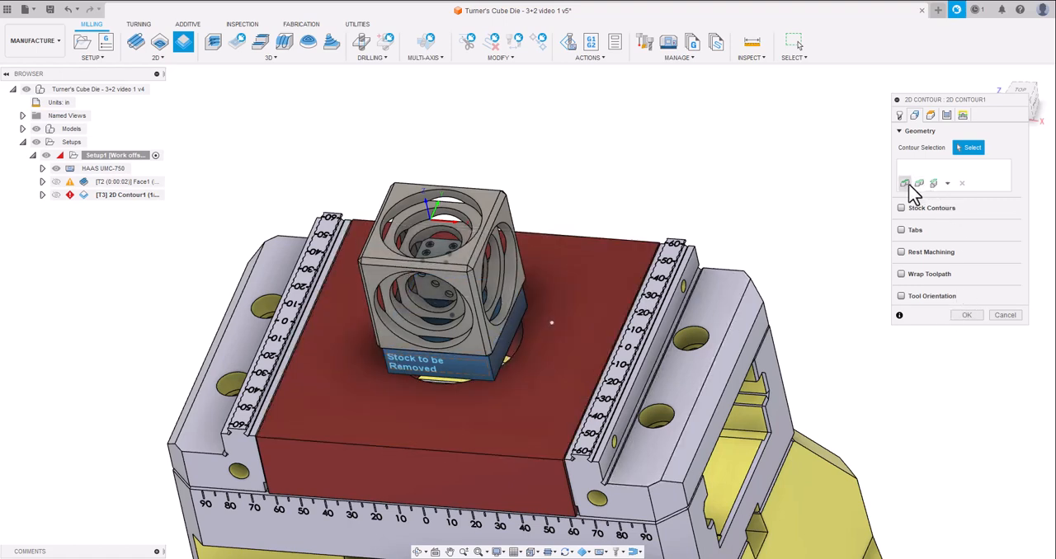
pyautogui.click(947, 183)
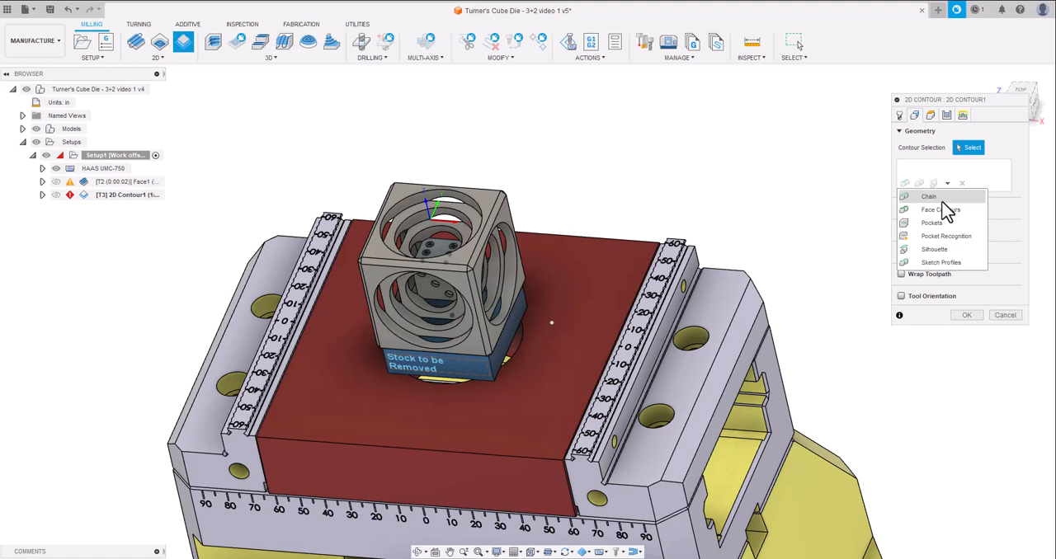
pyautogui.click(941, 198)
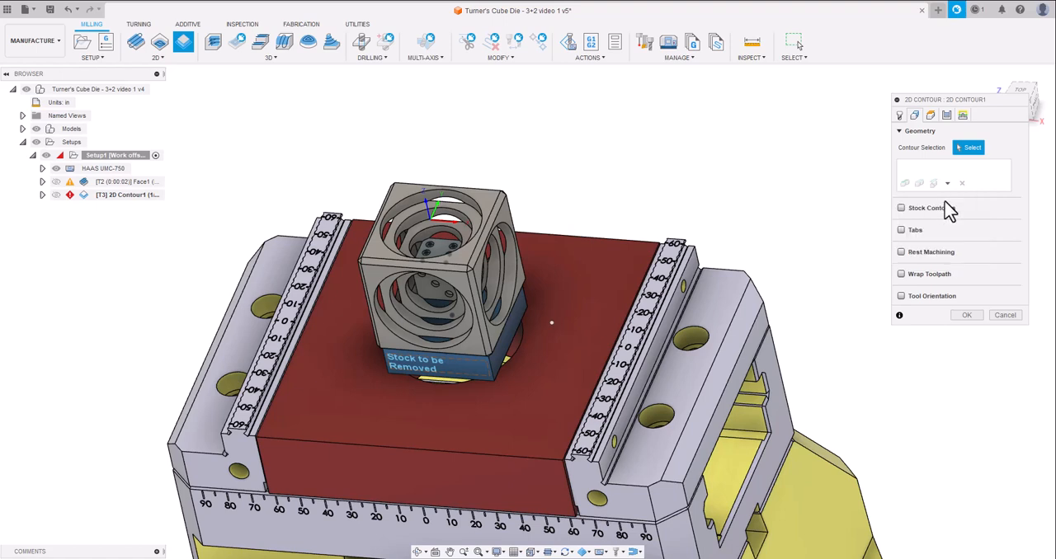
pyautogui.click(498, 340)
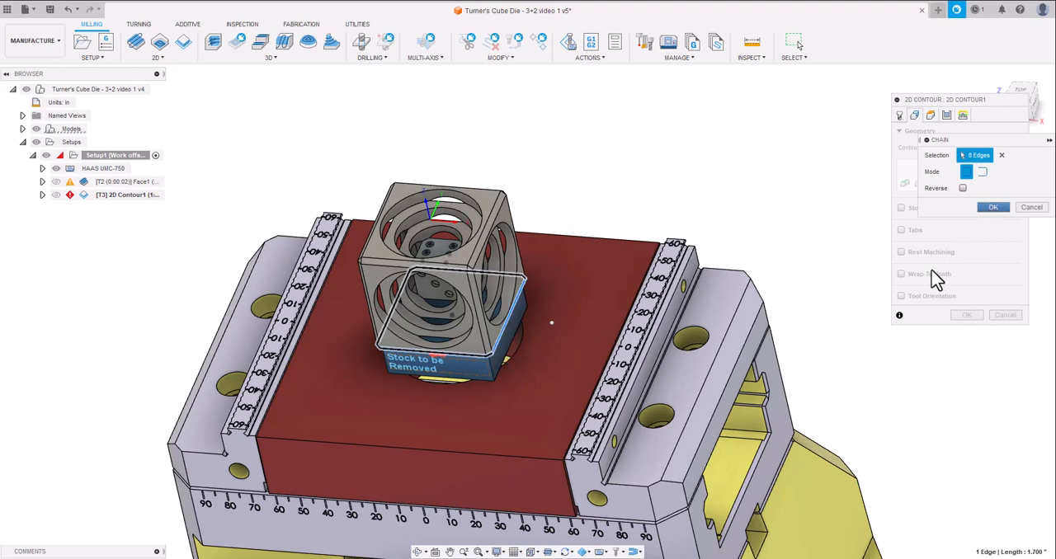
pyautogui.press('Return')
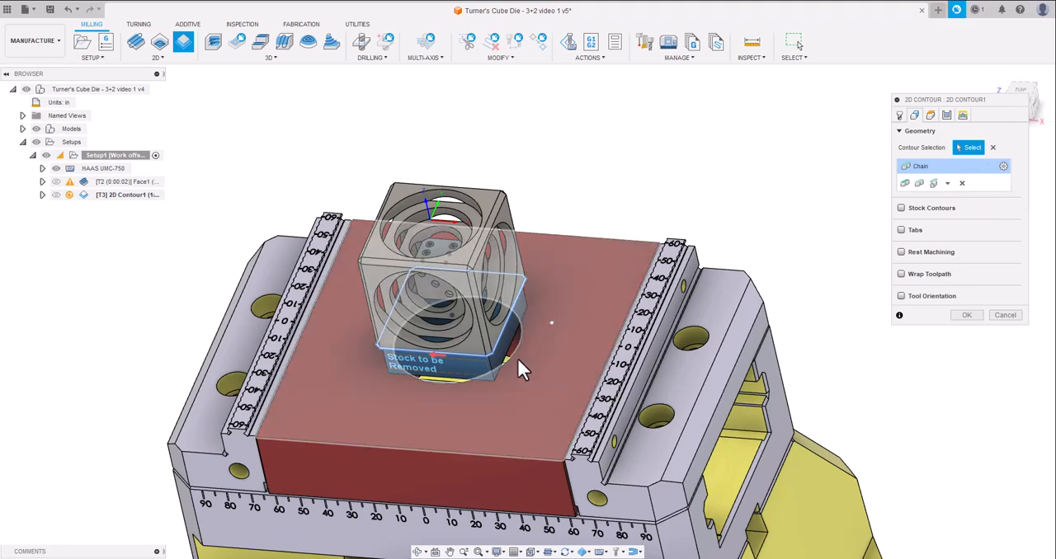
# Set the contour's bottom height from the sketch point at the cube's lower front corner with an offset of -.1 in.
pyautogui.scroll(5, 518, 345)
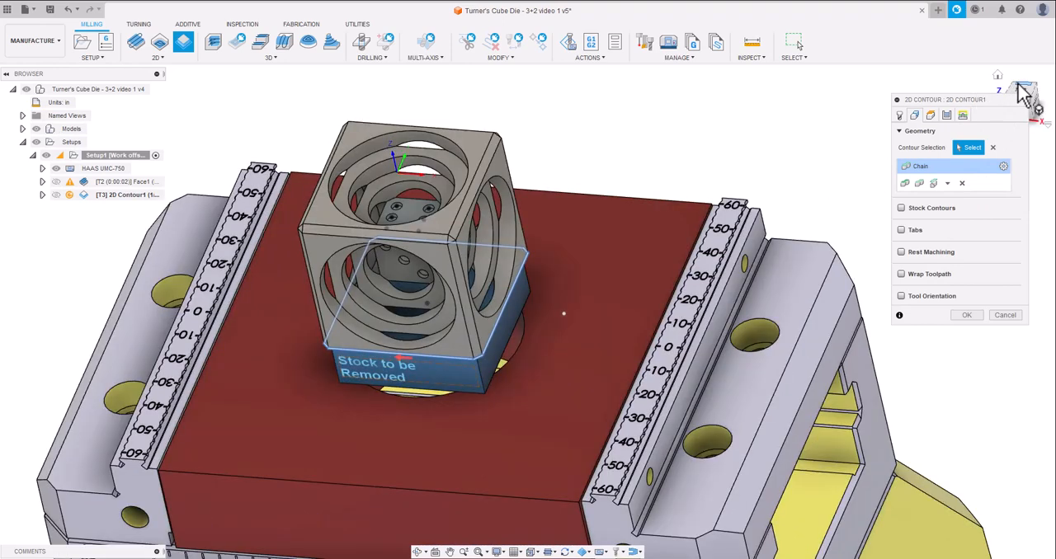
pyautogui.moveTo(1023, 94); pyautogui.dragTo(1017, 23)
pyautogui.keyDown('shift'); pyautogui.moveTo(564, 260); pyautogui.dragTo(565, 235, button='middle'); pyautogui.keyUp('shift')
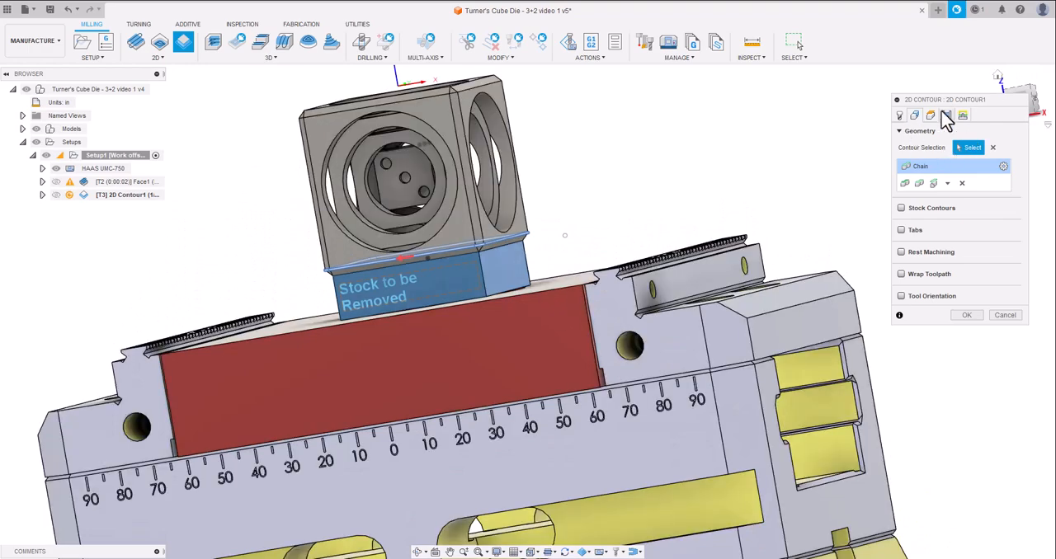
pyautogui.click(931, 114)
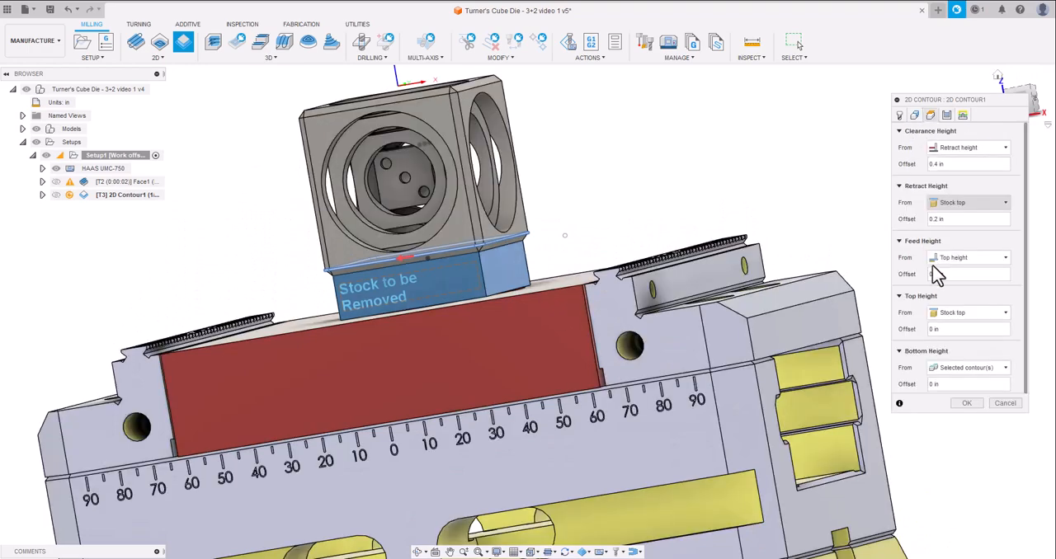
pyautogui.click(967, 369)
pyautogui.click(940, 498)
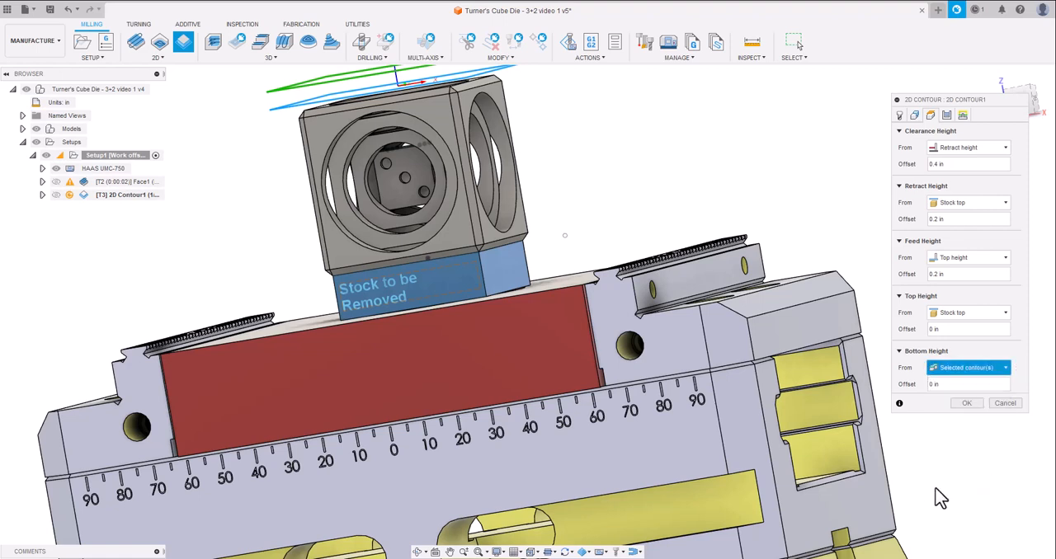
pyautogui.click(477, 251)
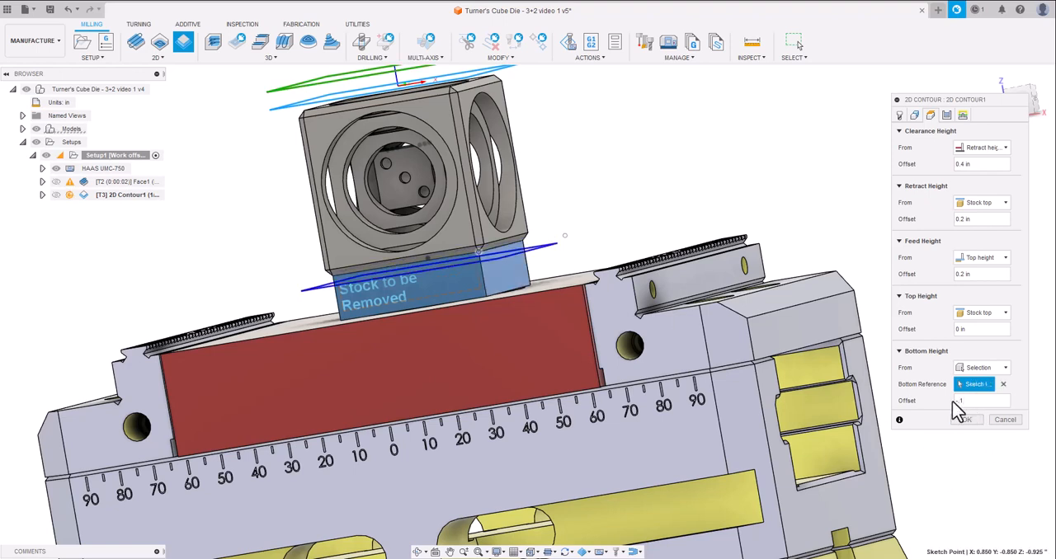
# Review the 2D Contour's tool, geometry, heights, passes and linking settings and generate the toolpath.
pyautogui.click(900, 118)
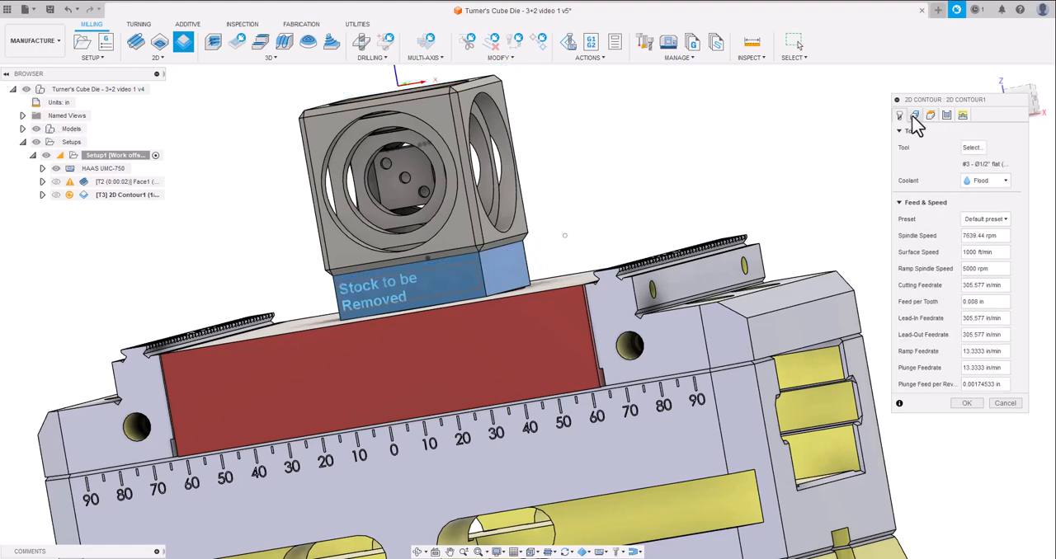
pyautogui.click(914, 116)
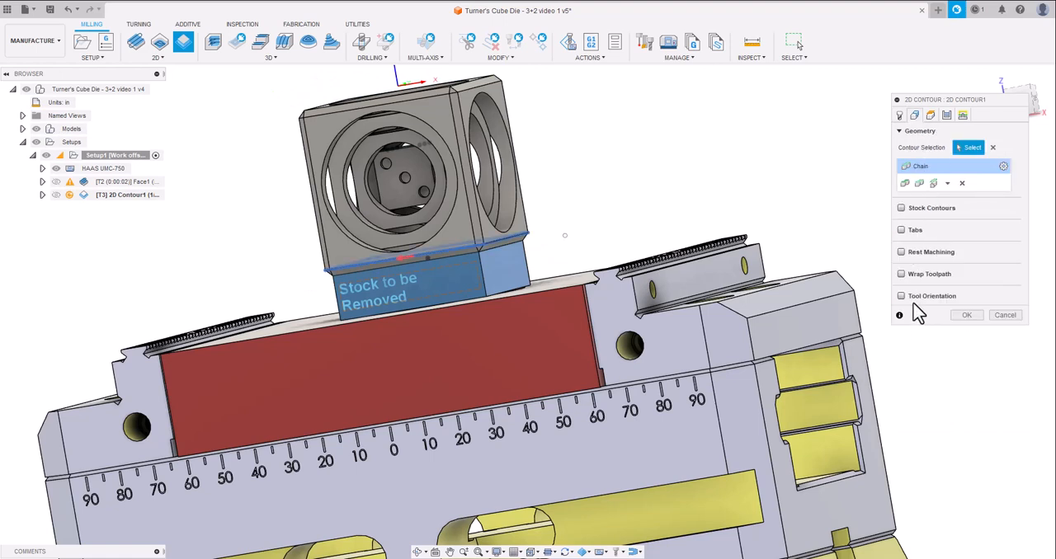
pyautogui.click(929, 116)
pyautogui.click(947, 118)
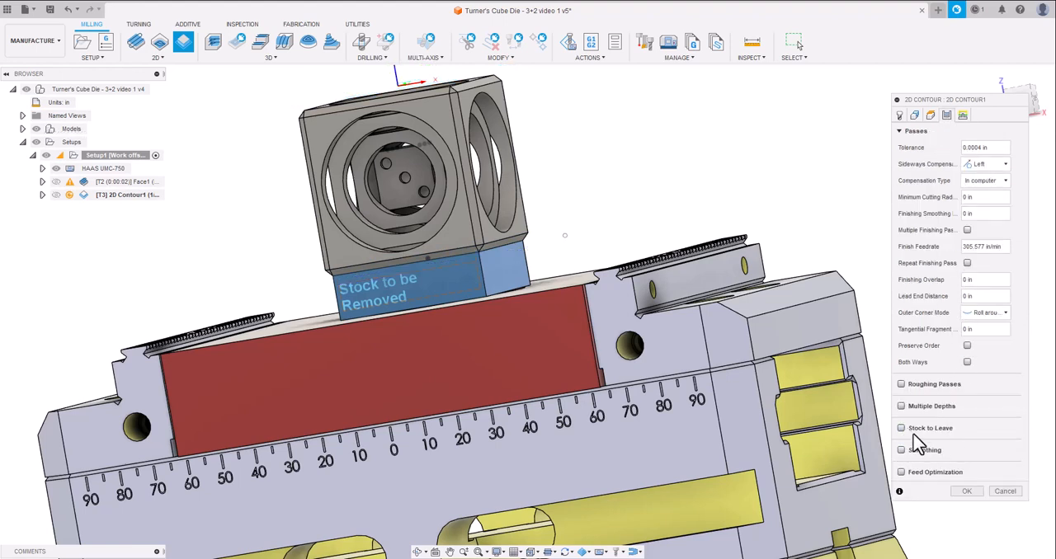
pyautogui.click(963, 116)
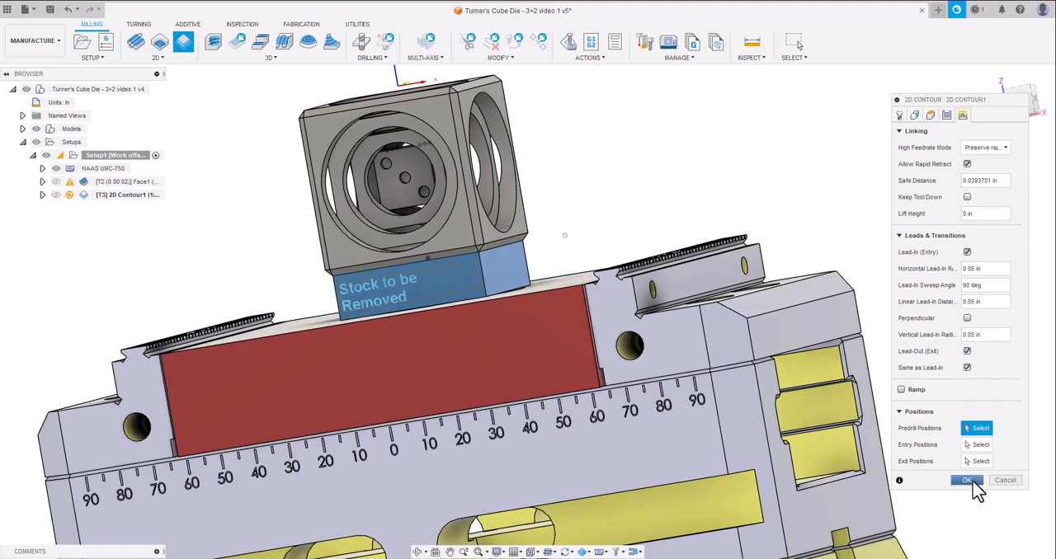
pyautogui.click(966, 481)
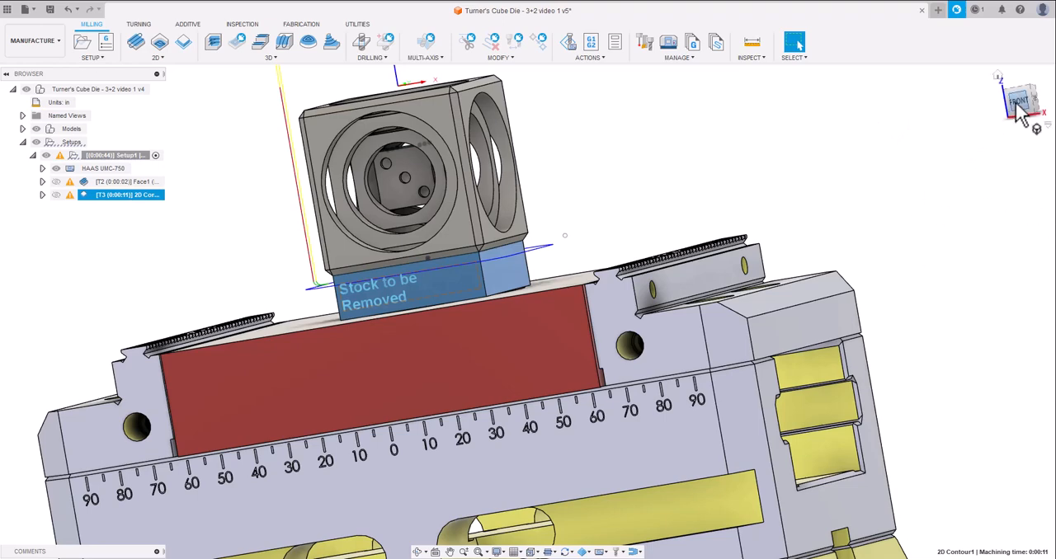
# Duplicate the 2D Contour operation within Setup1.
pyautogui.moveTo(1016, 106); pyautogui.dragTo(1015, 173)
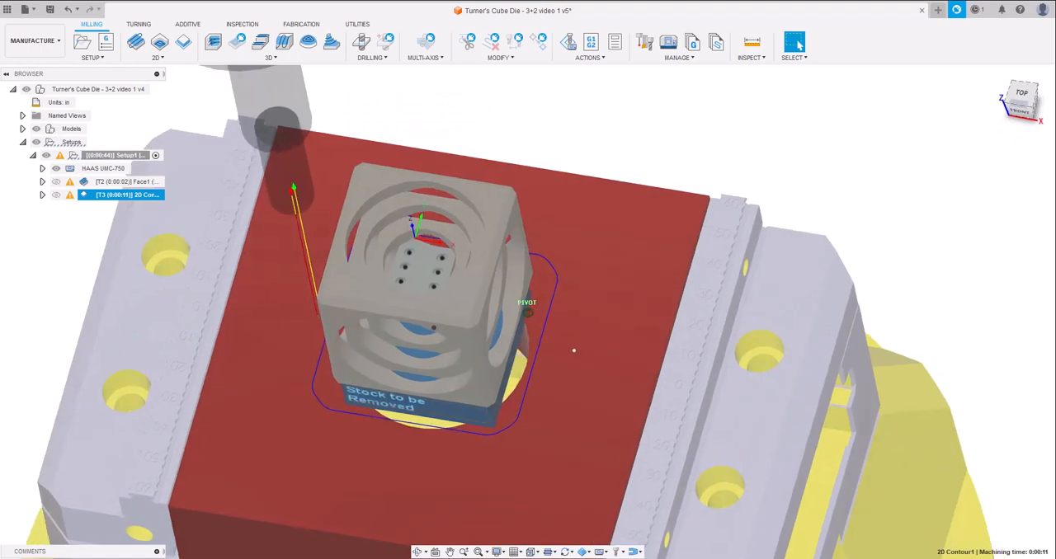
pyautogui.keyDown('shift'); pyautogui.moveTo(573, 350); pyautogui.dragTo(599, 349, button='middle'); pyautogui.keyUp('shift')
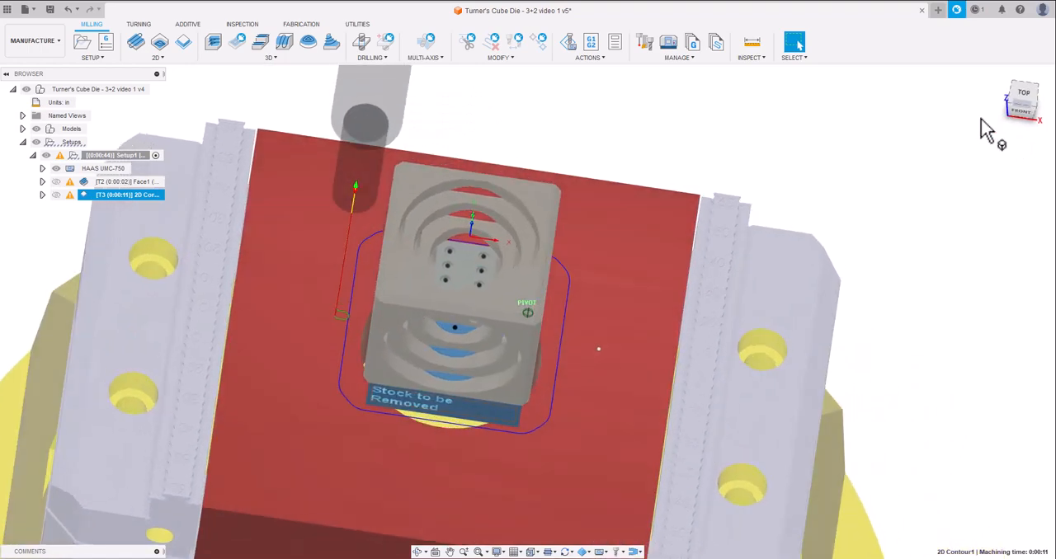
pyautogui.rightClick(121, 205)
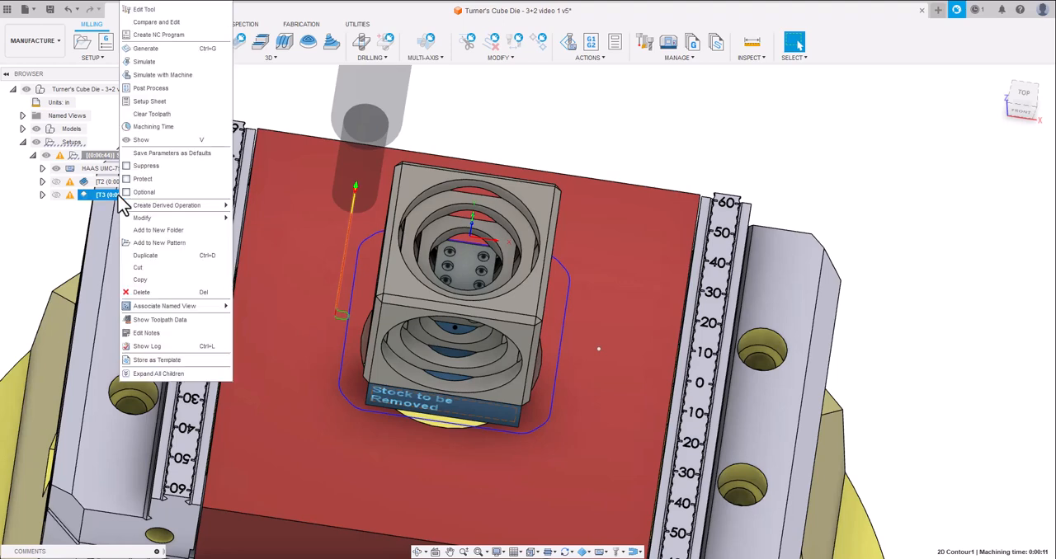
pyautogui.click(144, 257)
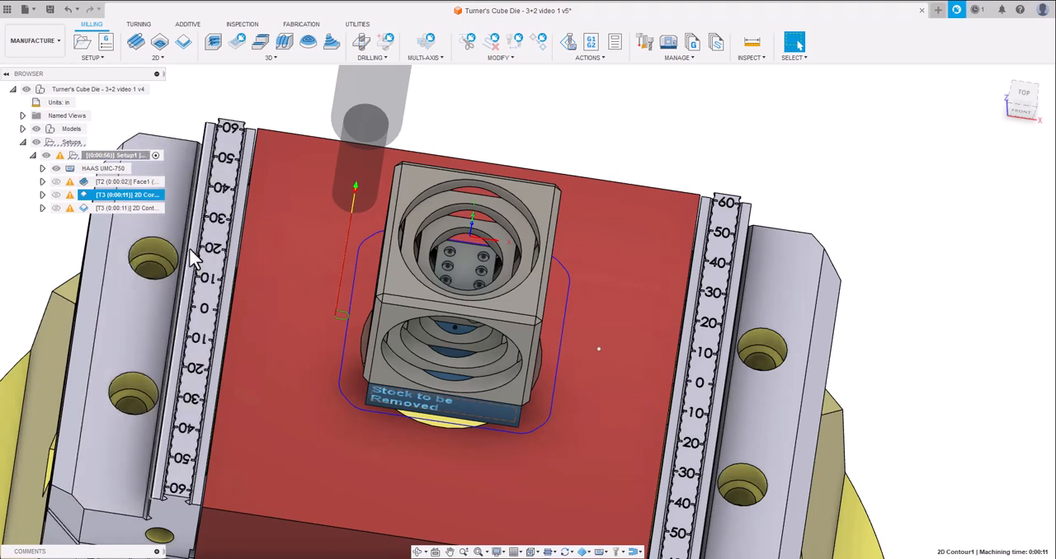
pyautogui.click(111, 205)
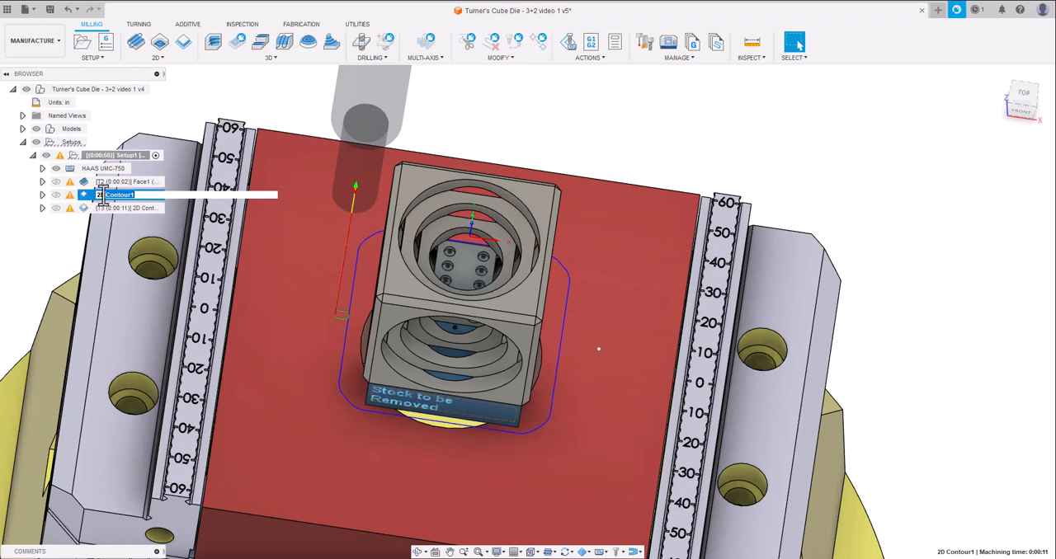
pyautogui.press('Escape')
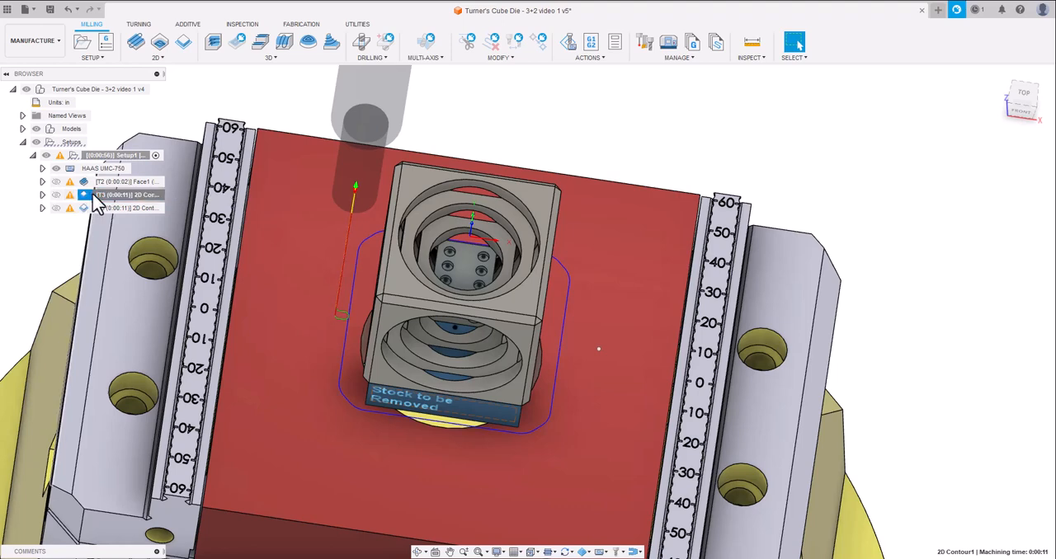
pyautogui.click(97, 205)
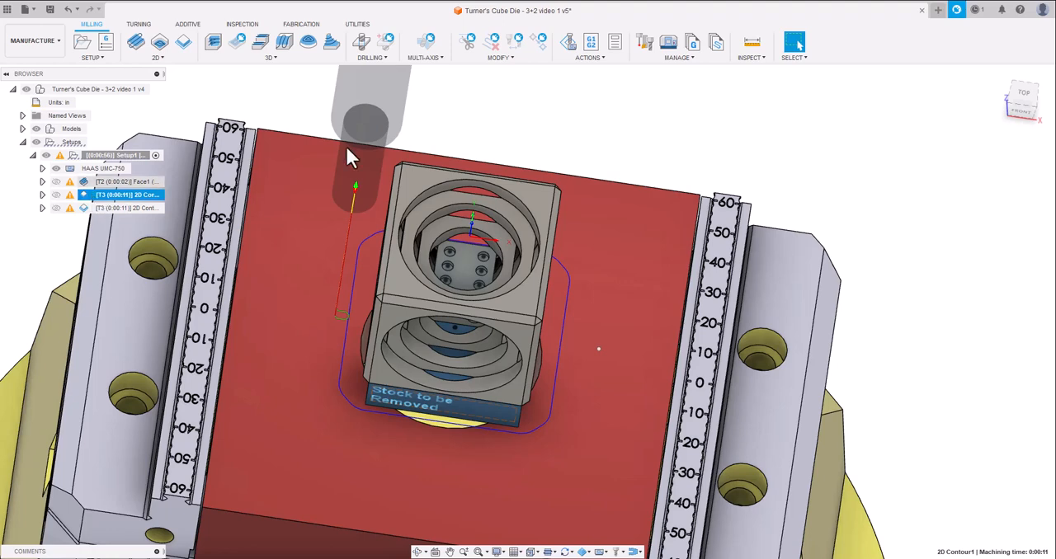
pyautogui.click(484, 128)
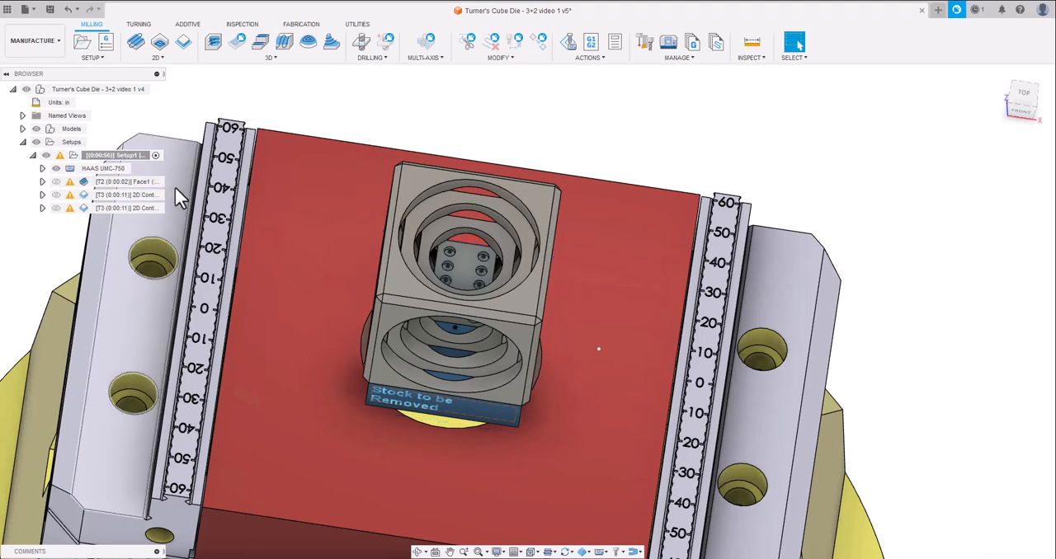
# Enable Stock to Leave on the first 2D Contour, set 0.01 in radial stock, enter the axial stock and regenerate the toolpath.
pyautogui.click(94, 196)
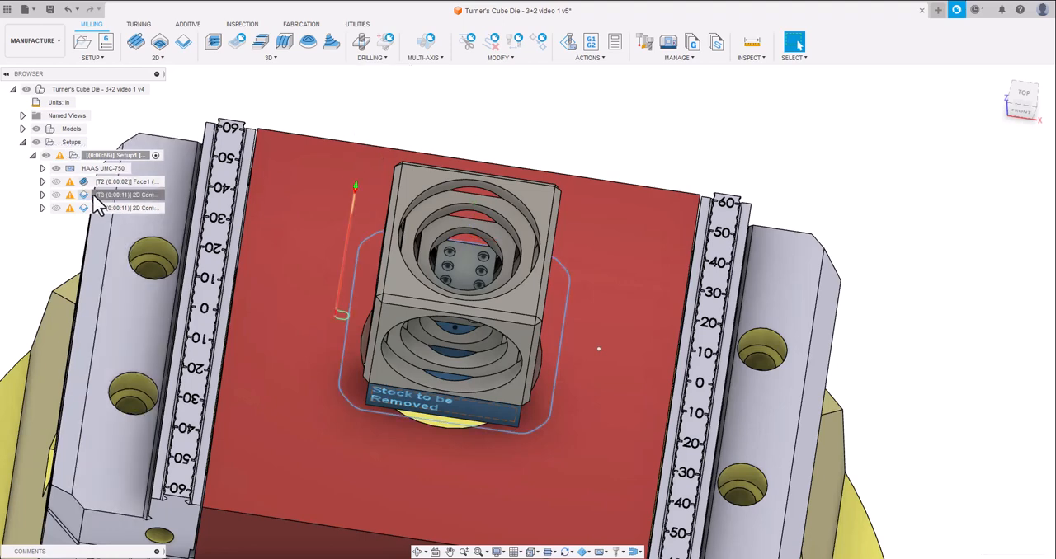
pyautogui.doubleClick(96, 202)
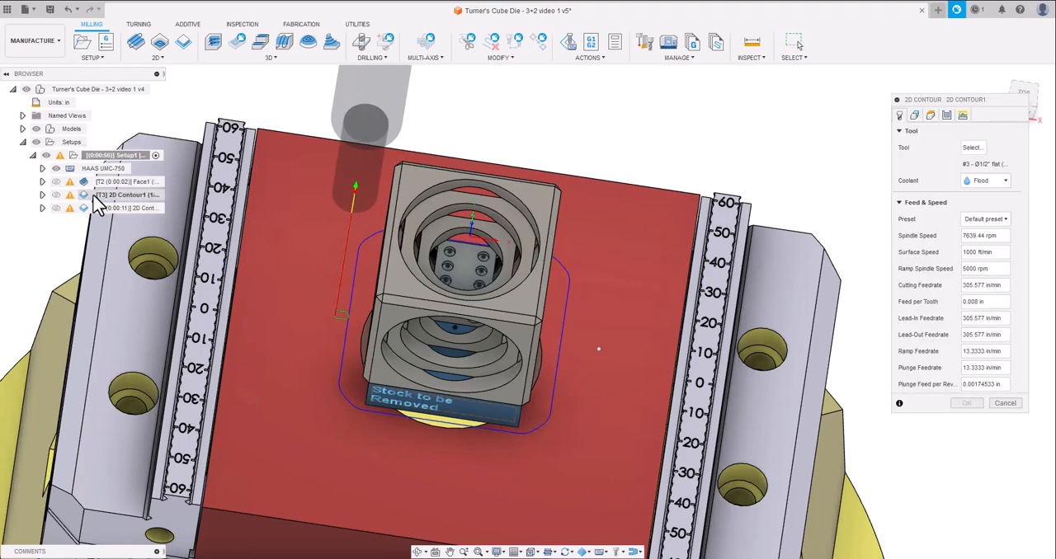
pyautogui.click(948, 116)
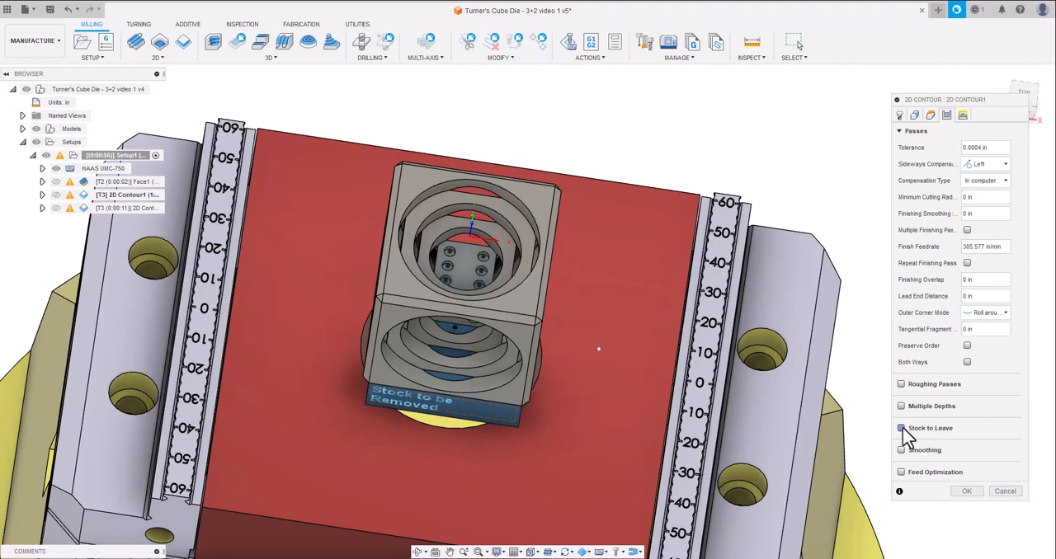
pyautogui.click(902, 429)
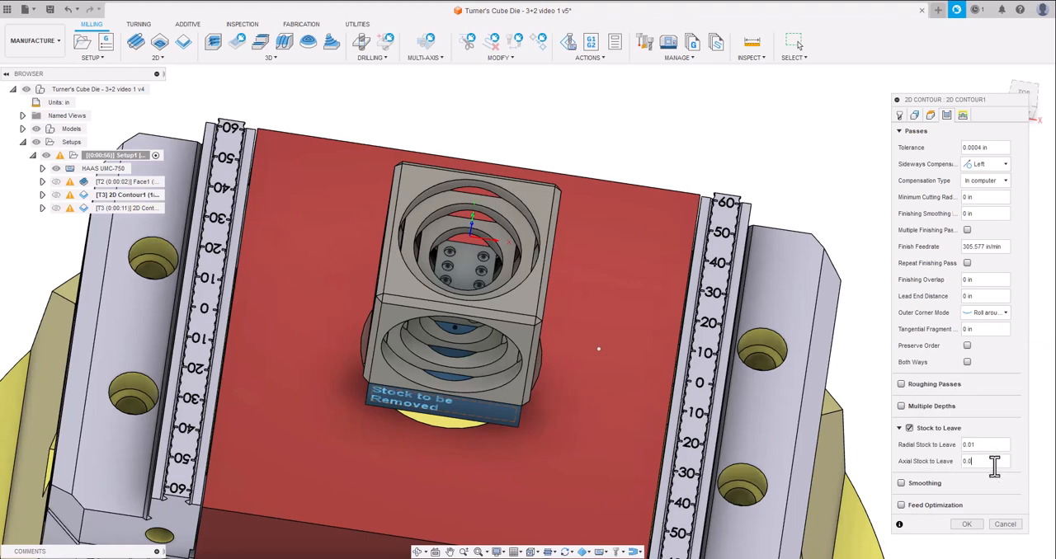
pyautogui.click(966, 524)
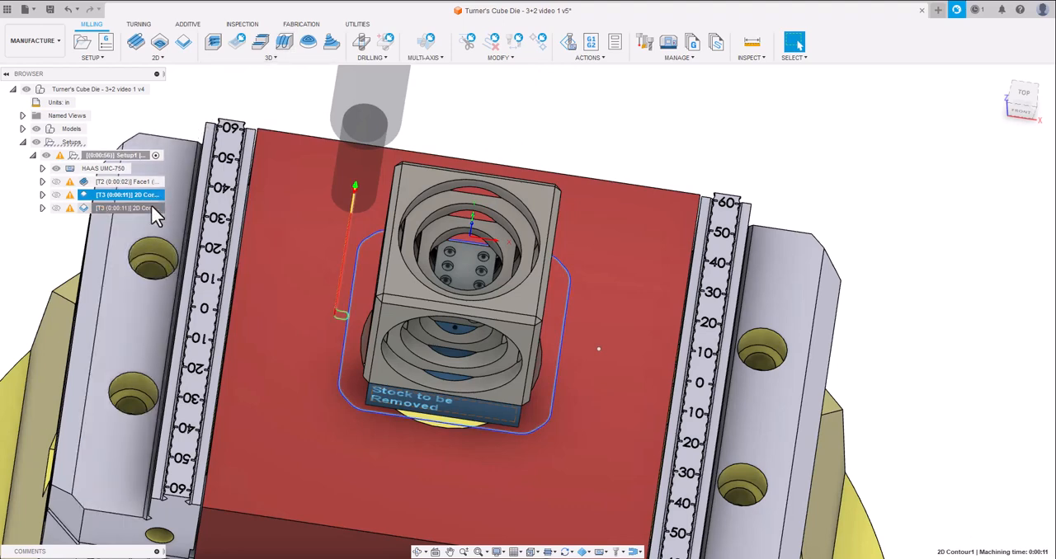
# Inspect the duplicated 2D Contour toolpath around the cube's base and the Setup1 stock boundary.
pyautogui.click(518, 372)
pyautogui.scroll(3, 328, 439)
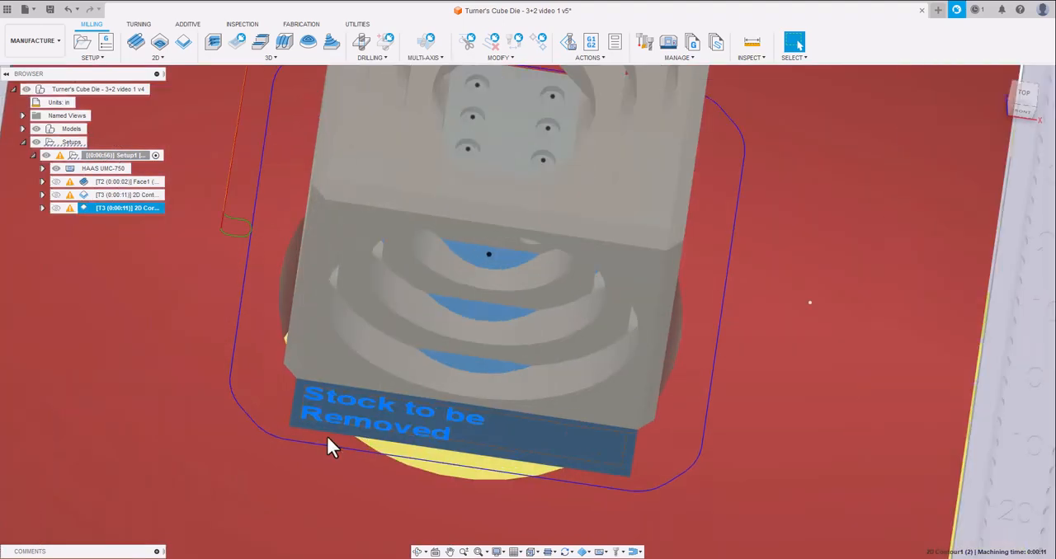
pyautogui.scroll(2, 306, 417)
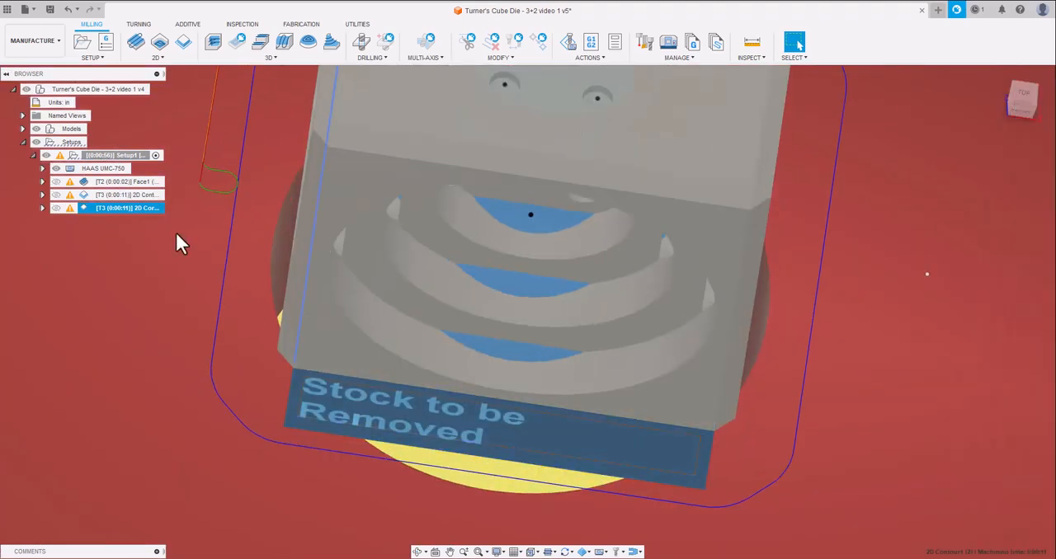
pyautogui.click(118, 157)
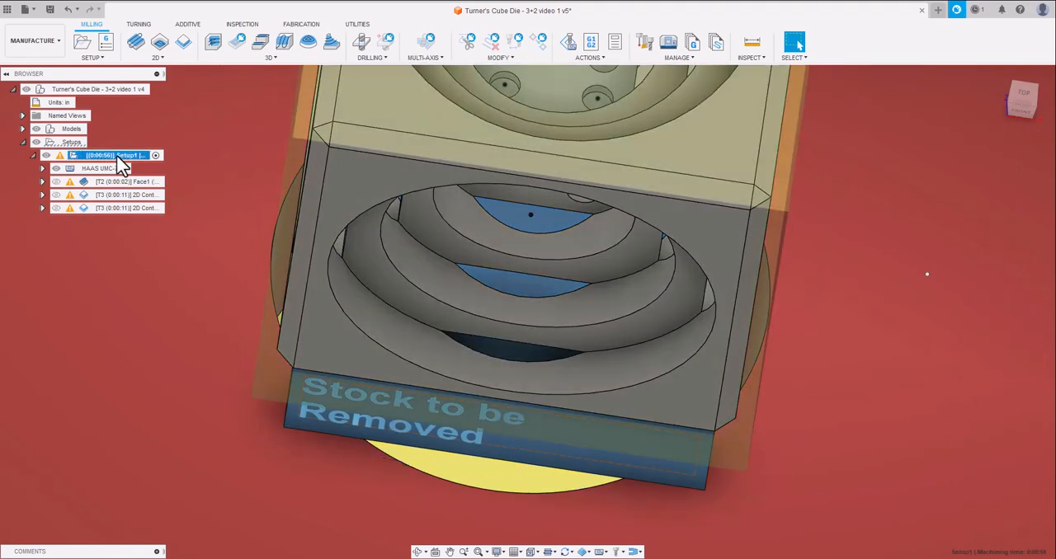
pyautogui.scroll(-4, 518, 329)
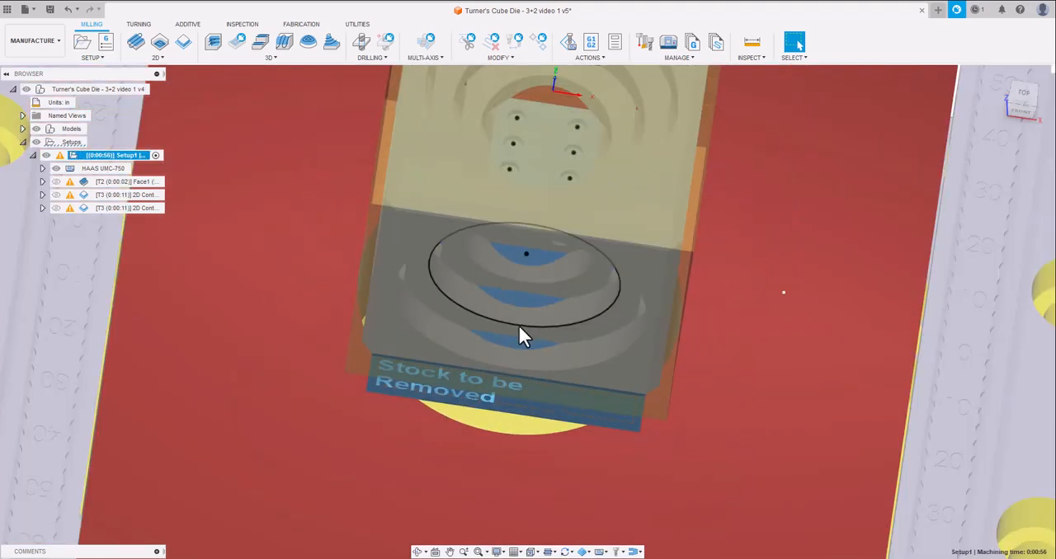
# Save the design as a new version with the description "User Saved".
pyautogui.scroll(-5, 554, 334)
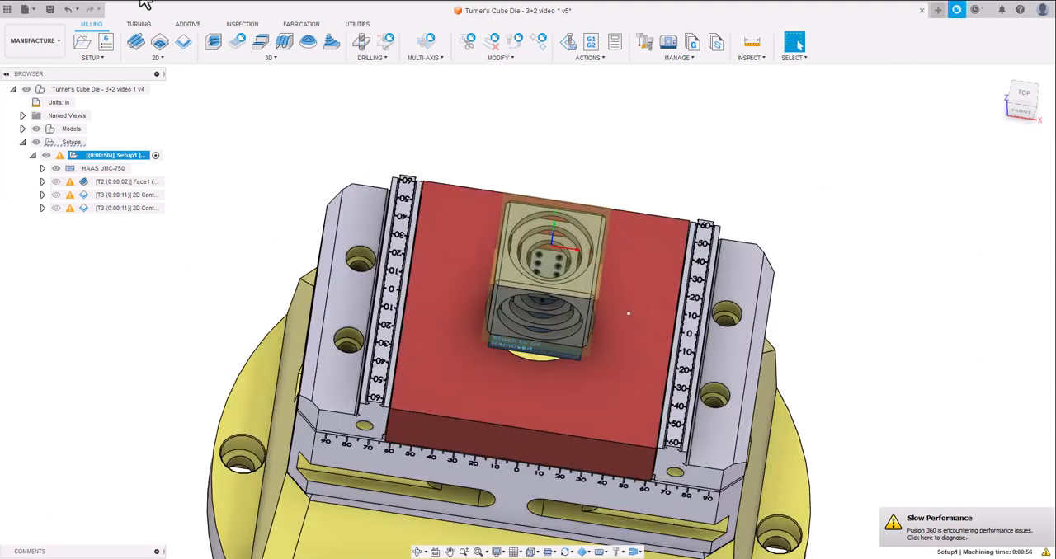
pyautogui.click(50, 9)
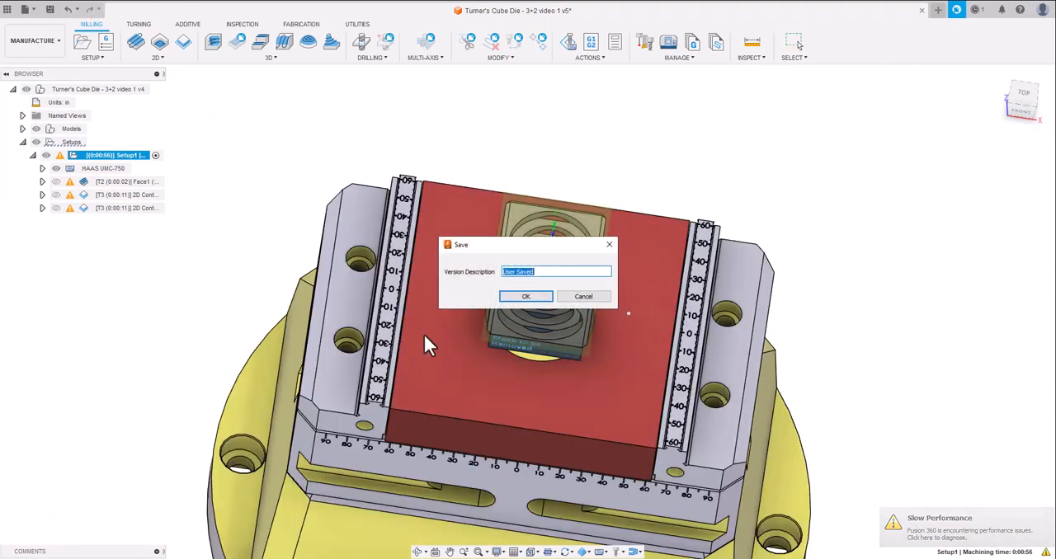
pyautogui.click(535, 297)
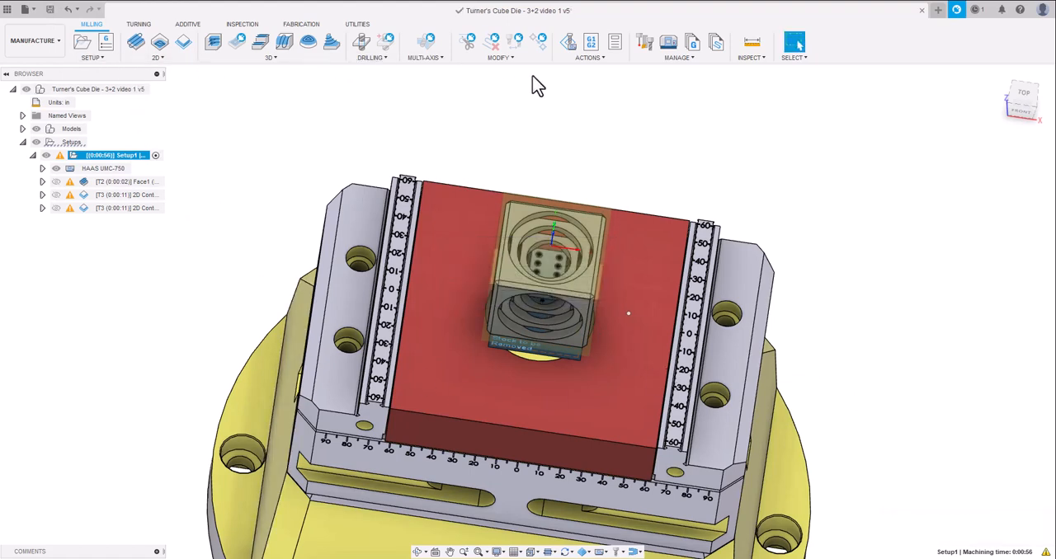
# Simulate Setup1 with the machine, examining the cube and vise for collisions during the Face and 2D Contour toolpaths.
pyautogui.click(568, 44)
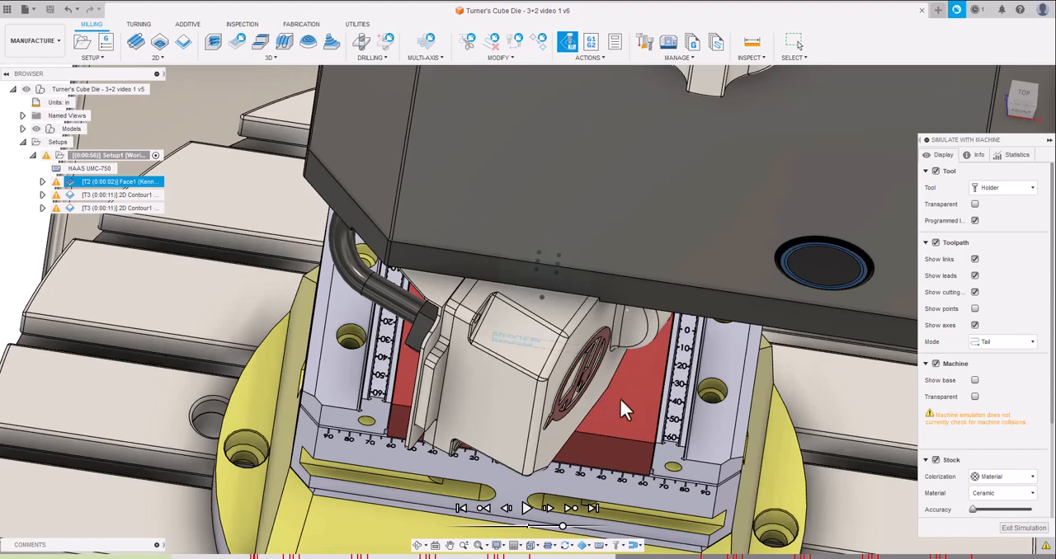
pyautogui.moveTo(666, 350); pyautogui.dragTo(740, 217, button='middle')
pyautogui.scroll(-1, 982, 135)
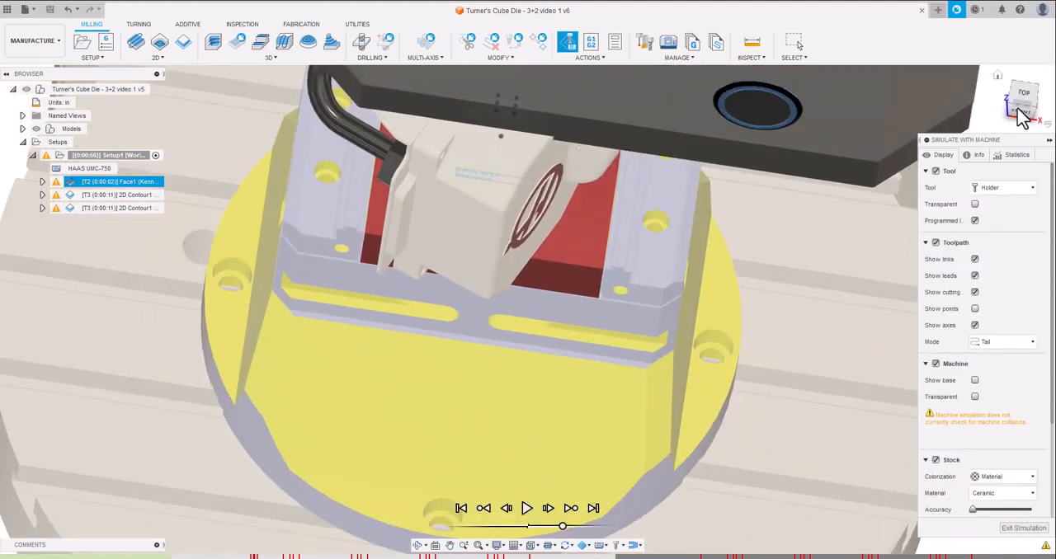
pyautogui.moveTo(1018, 109)
pyautogui.mouseDown()
pyautogui.moveTo(986, 26)
pyautogui.moveTo(970, 56)
pyautogui.mouseUp()
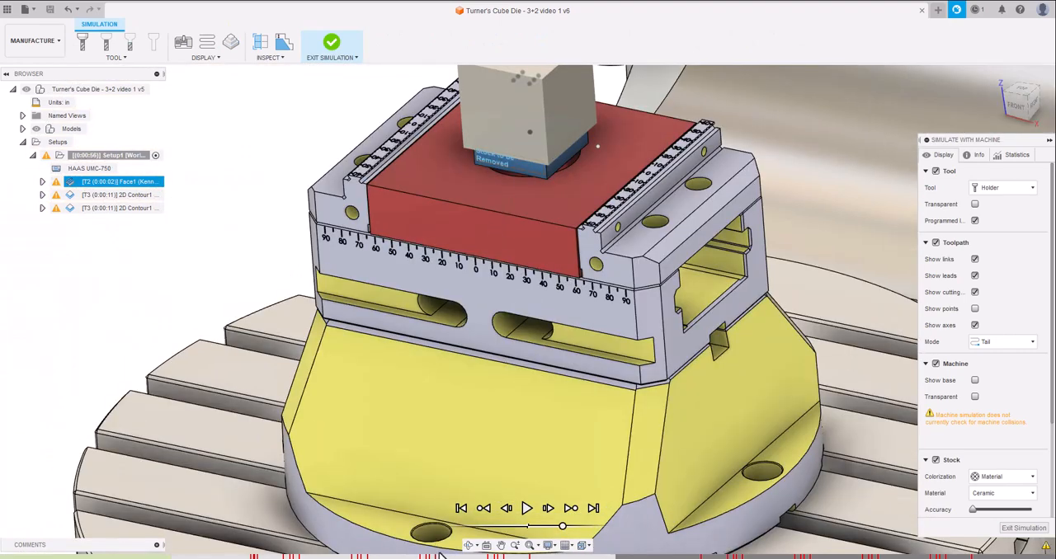
pyautogui.moveTo(590, 142); pyautogui.dragTo(578, 317, button='middle')
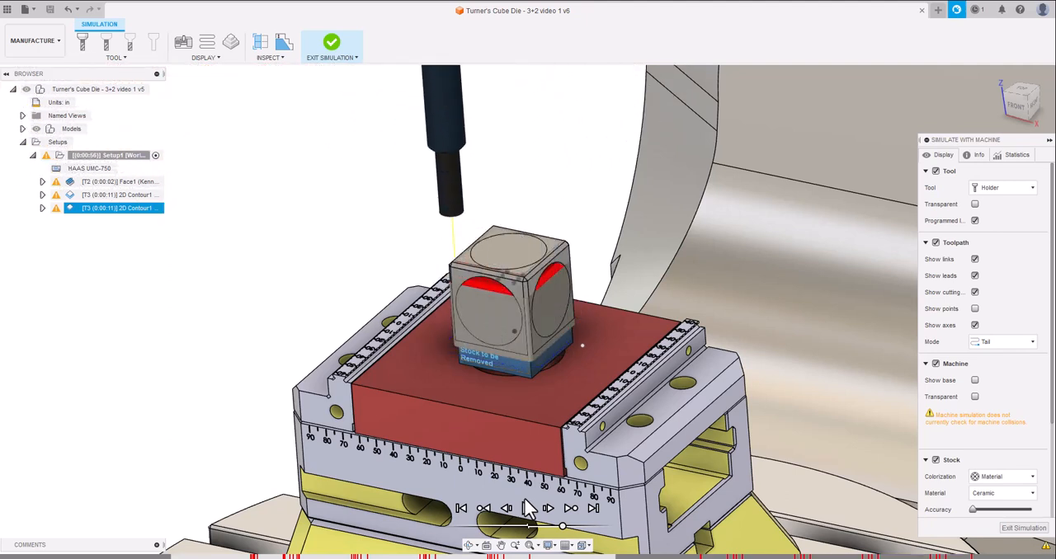
pyautogui.click(528, 507)
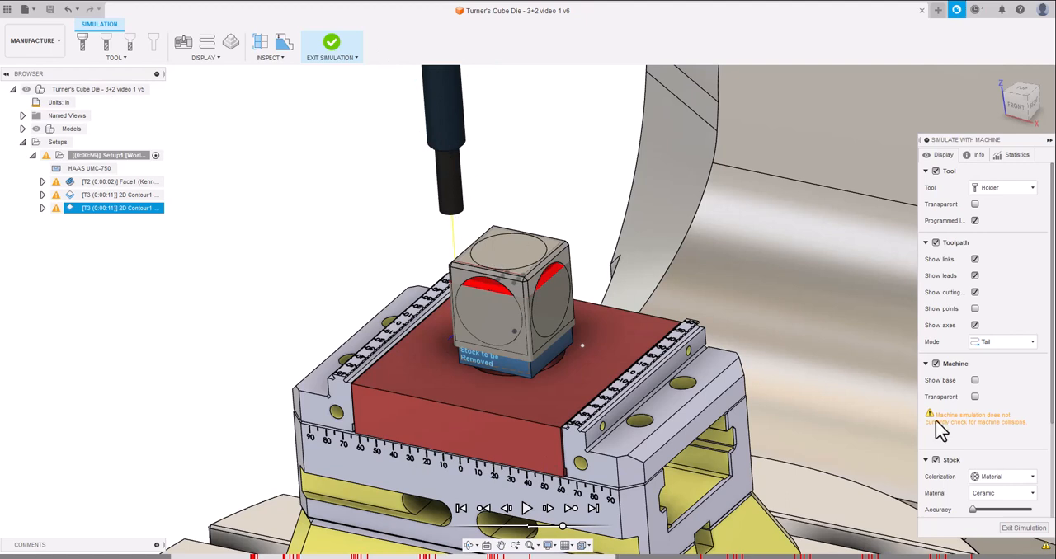
pyautogui.click(1013, 529)
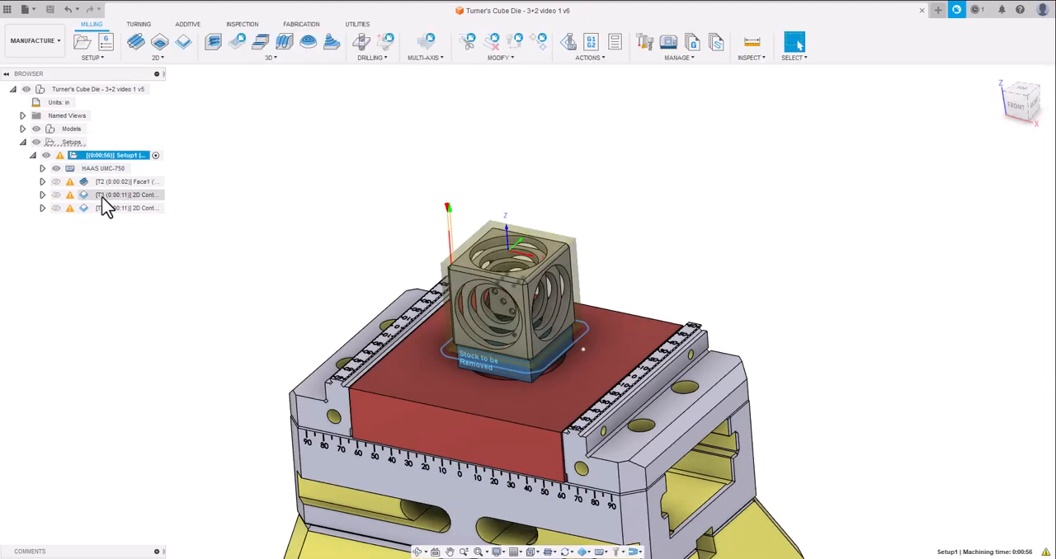
# Open the first 2D Contour's 1/2" 5 flute carbide end mill for editing and review its cutting data.
pyautogui.click(105, 198)
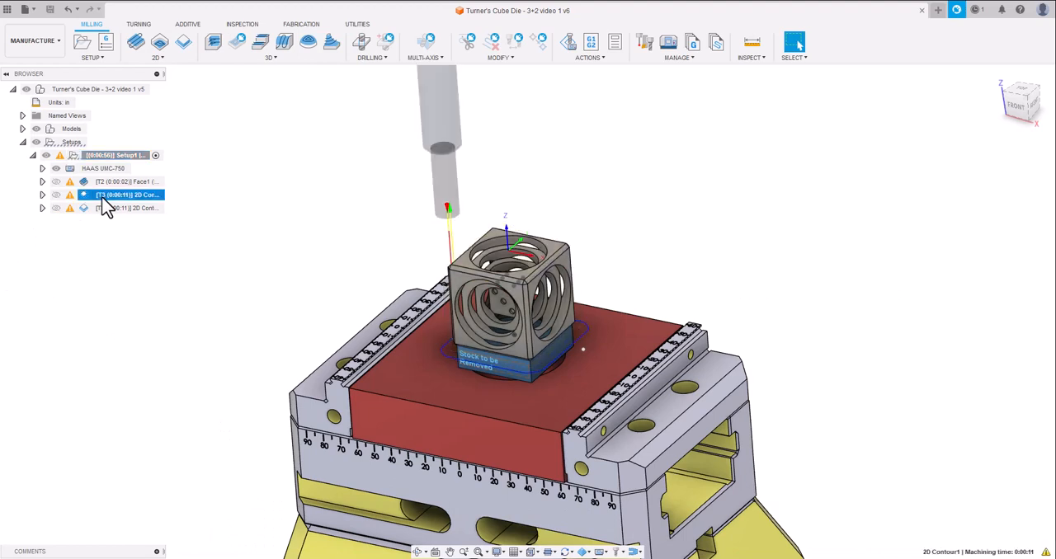
pyautogui.doubleClick(103, 198)
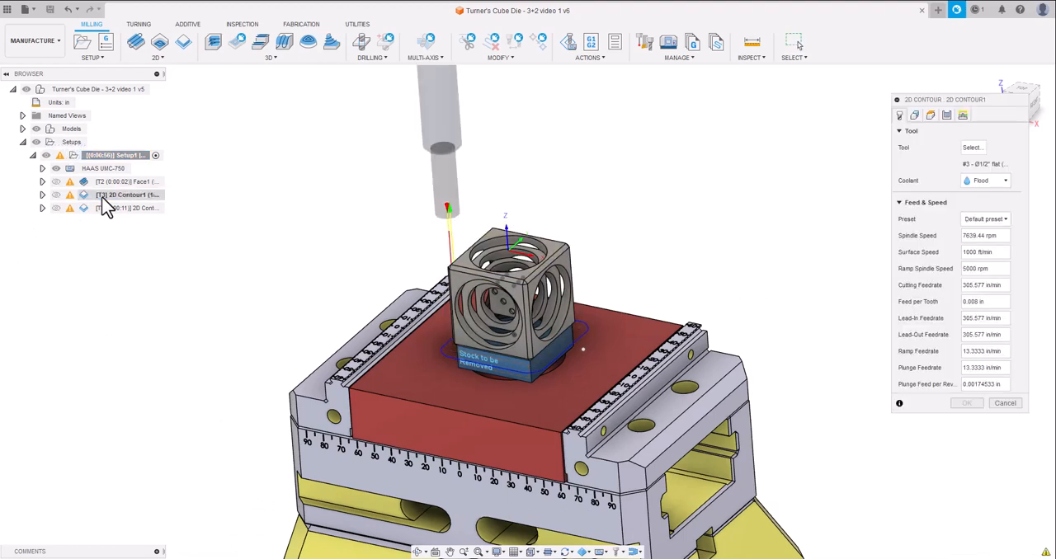
pyautogui.click(973, 148)
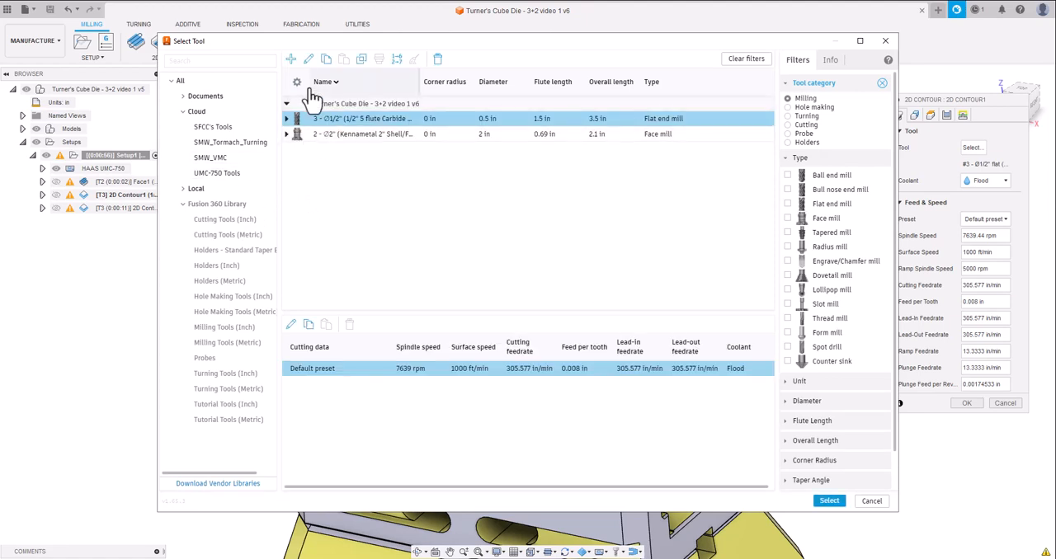
pyautogui.click(309, 59)
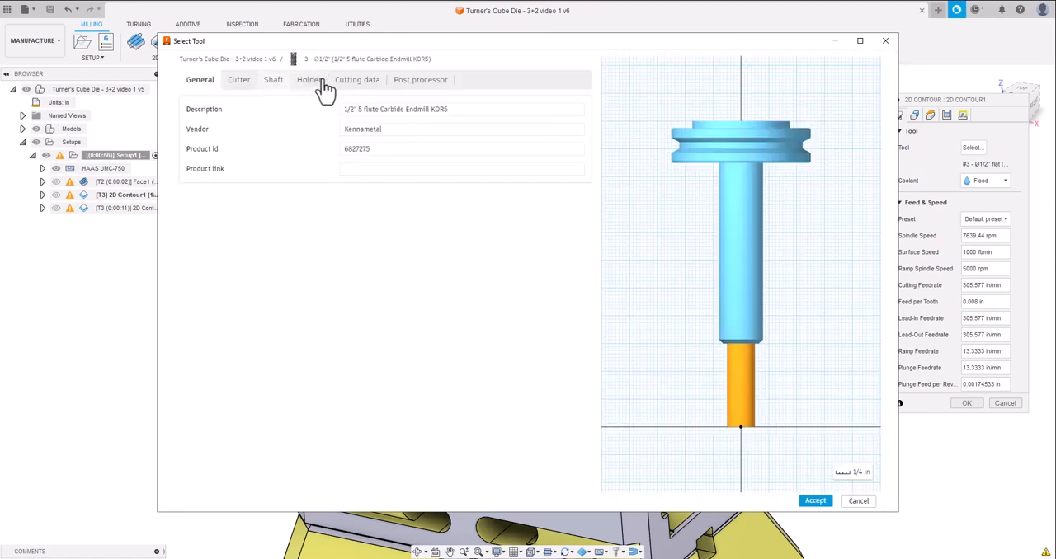
pyautogui.click(357, 84)
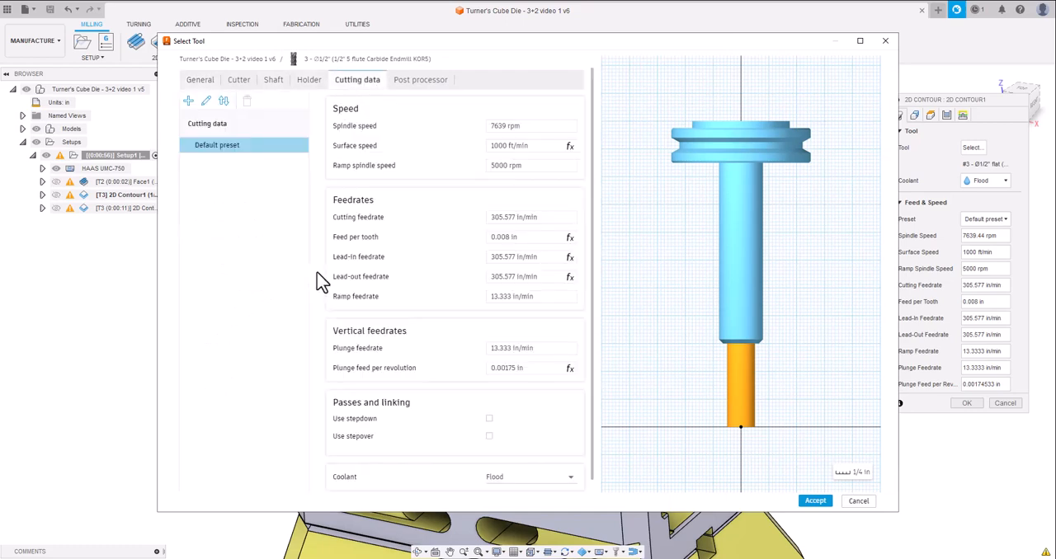
pyautogui.scroll(-1, 393, 287)
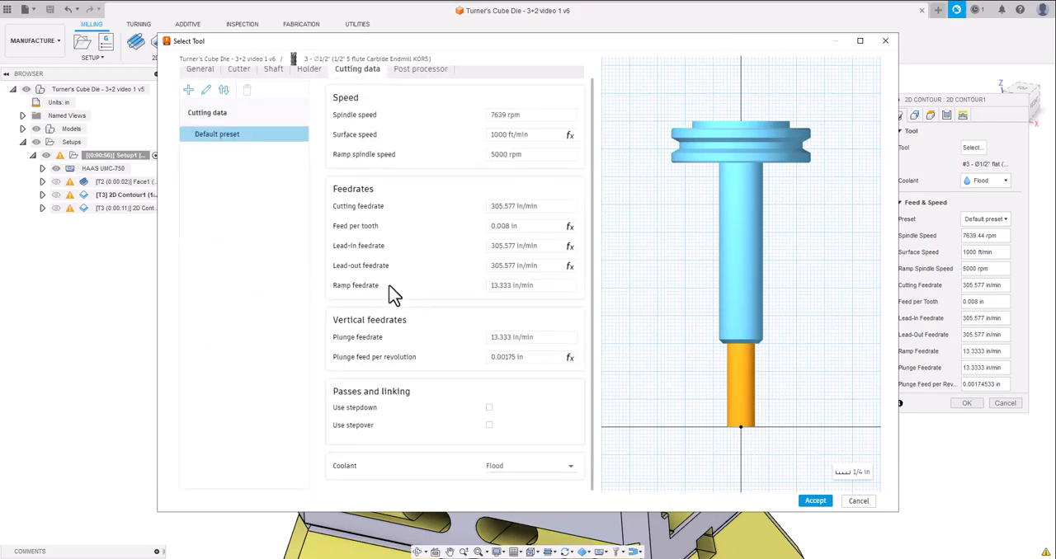
pyautogui.scroll(1, 393, 293)
# Set the end mill's overall length to 5 in, length below holder to 2.5 in and shoulder length to 2.4 in.
pyautogui.click(238, 83)
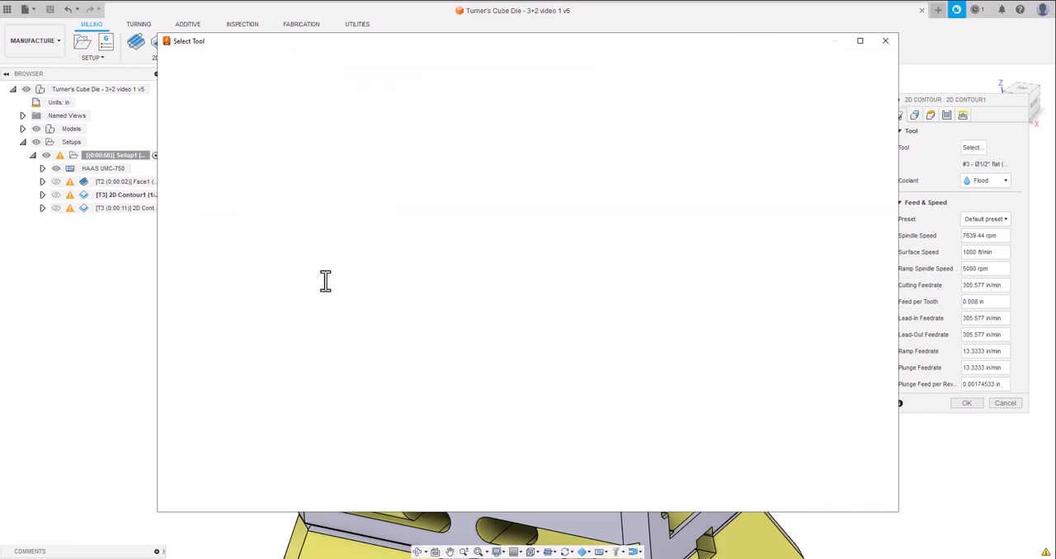
pyautogui.click(325, 278)
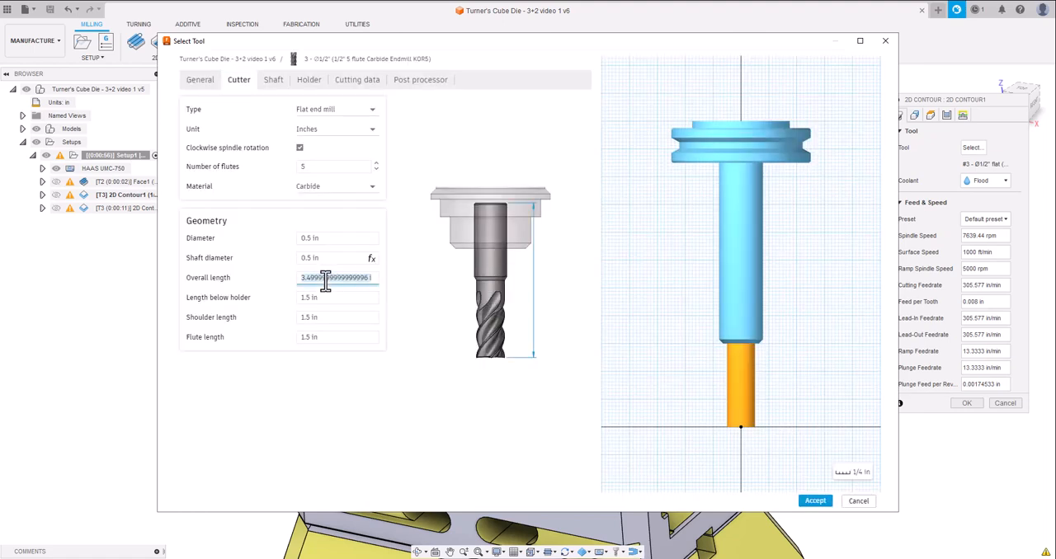
pyautogui.write('5')
pyautogui.click(334, 298)
pyautogui.write('2')
pyautogui.click(339, 319)
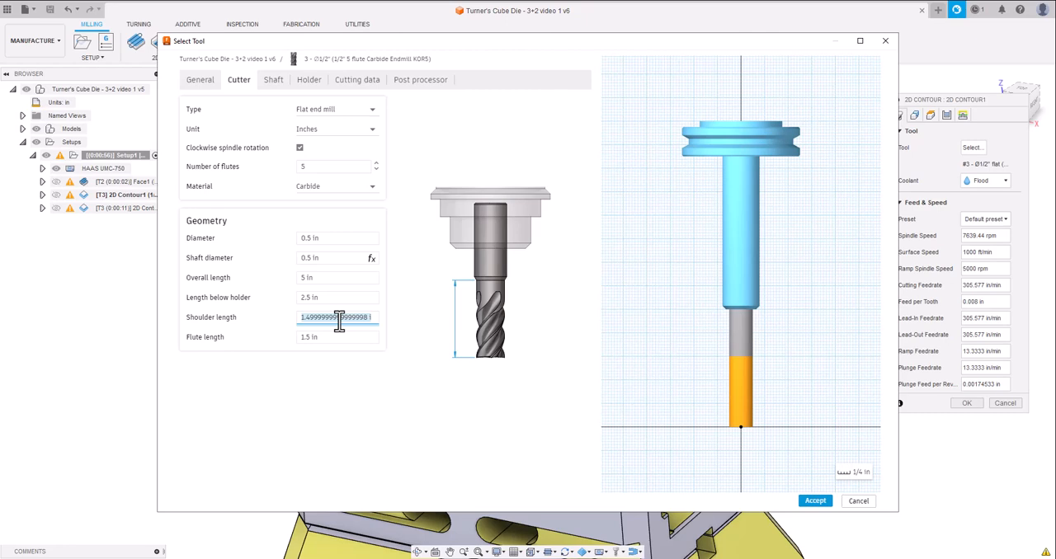
pyautogui.write('2.4')
# Set the end mill's flute length to 2.35 in and apply the edited tool to the first 2D Contour.
pyautogui.click(337, 338)
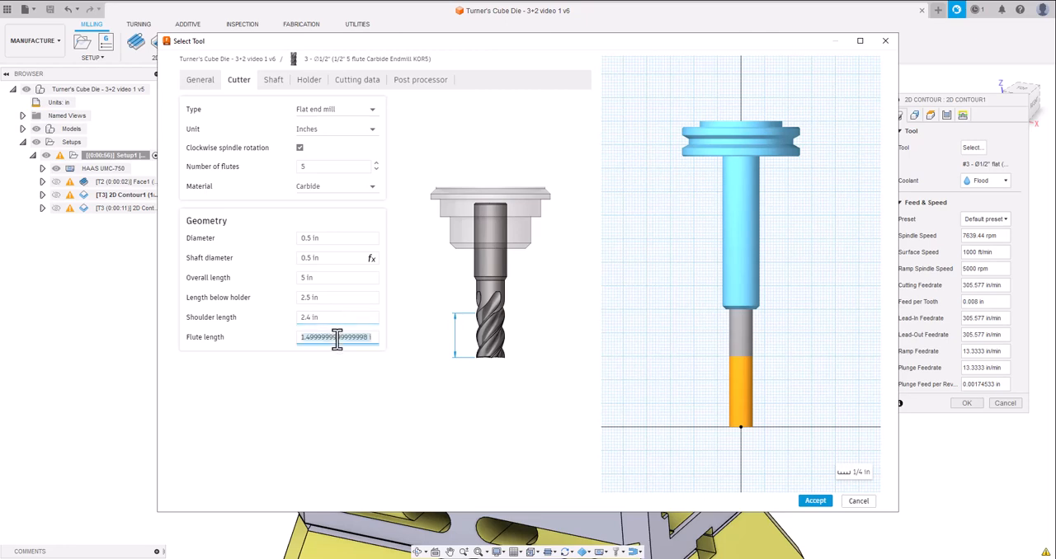
pyautogui.write('1')
pyautogui.hotkey('ctrl', 'z')
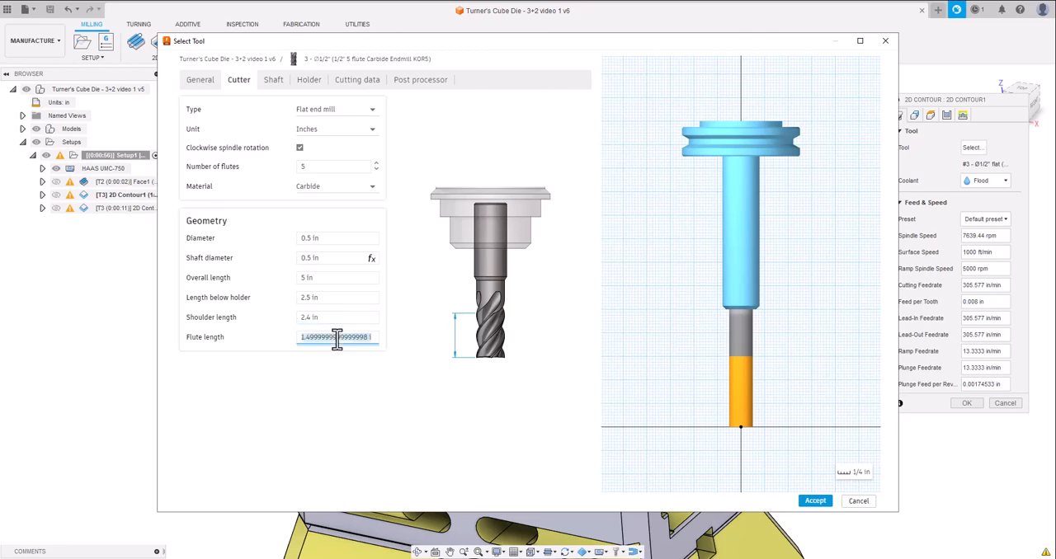
pyautogui.write('2.35')
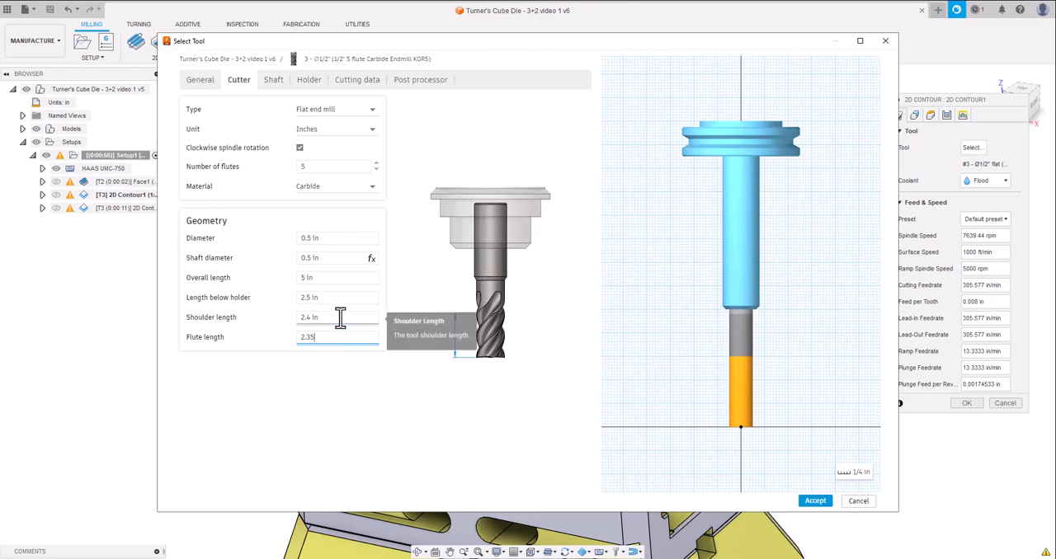
pyautogui.click(340, 317)
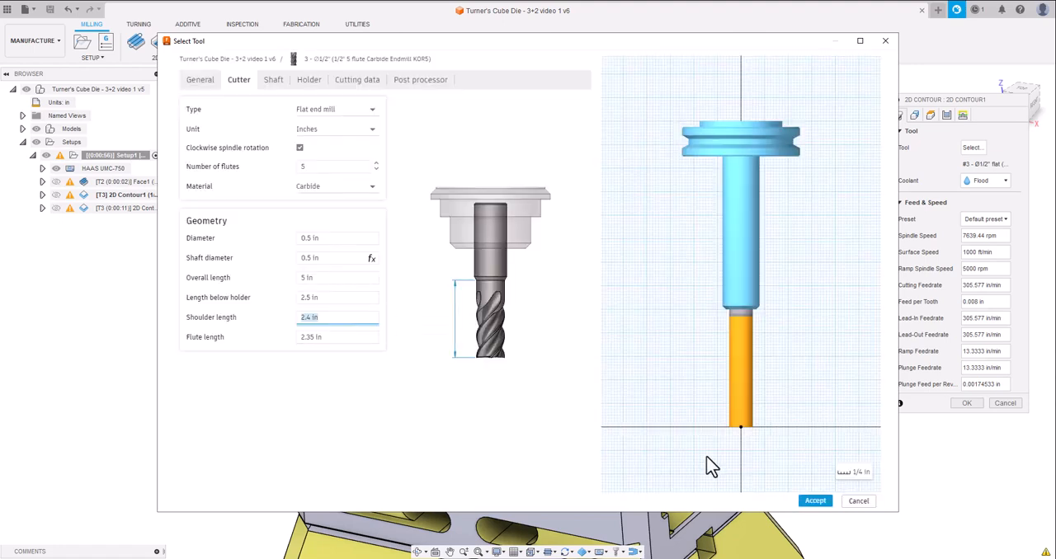
pyautogui.click(810, 501)
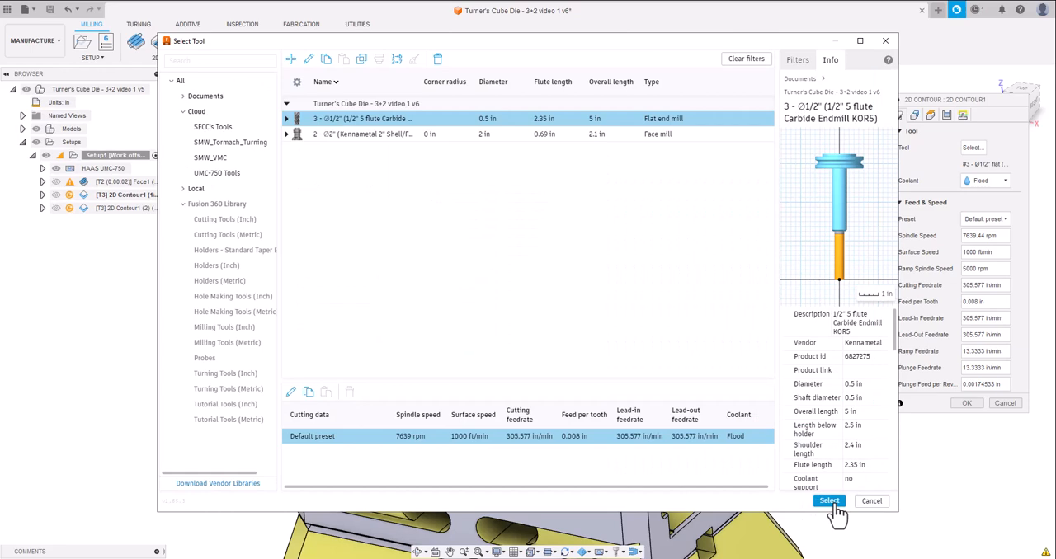
pyautogui.click(829, 502)
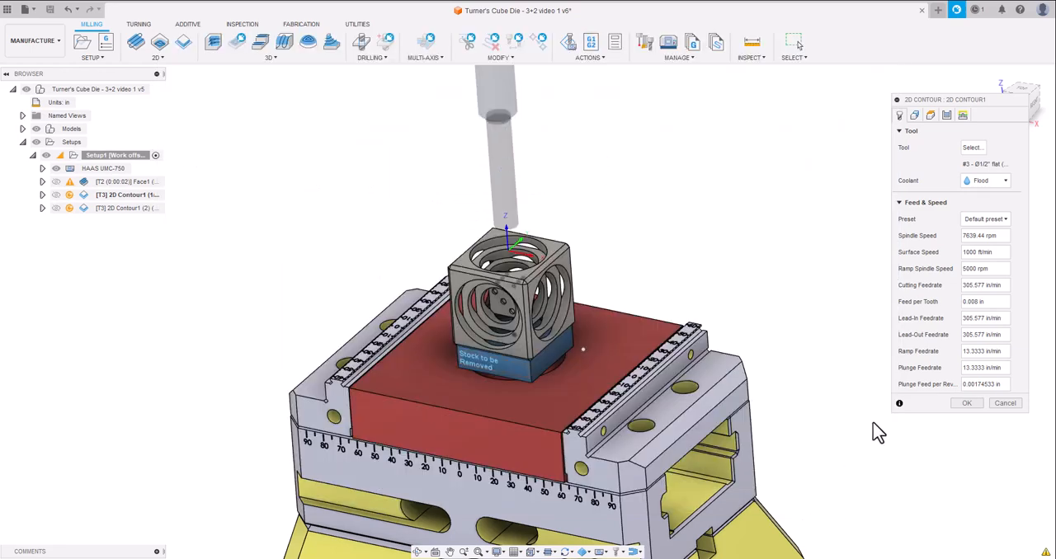
pyautogui.click(965, 404)
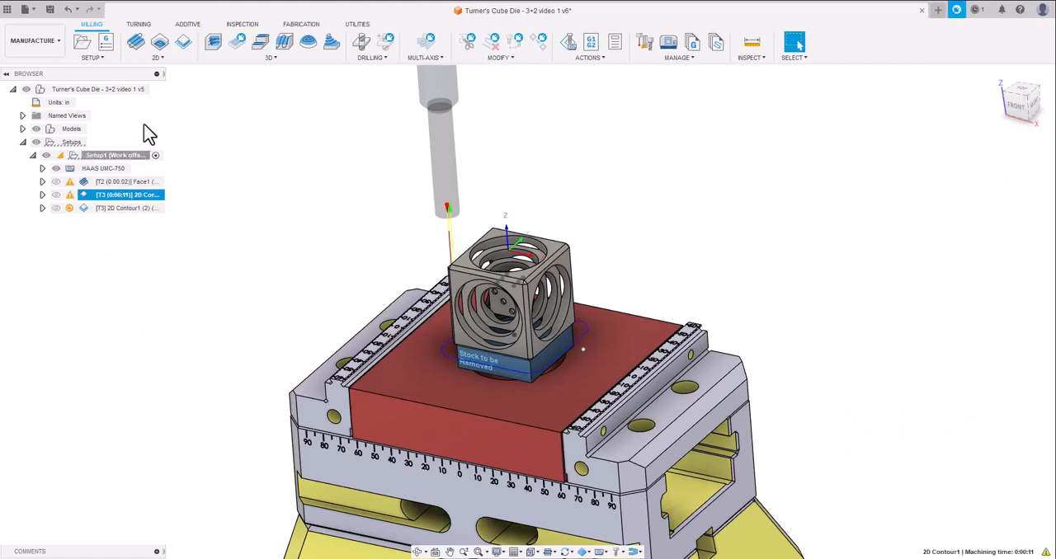
# Regenerate all toolpaths in Setup1, including the operations that do not require regeneration.
pyautogui.click(140, 157)
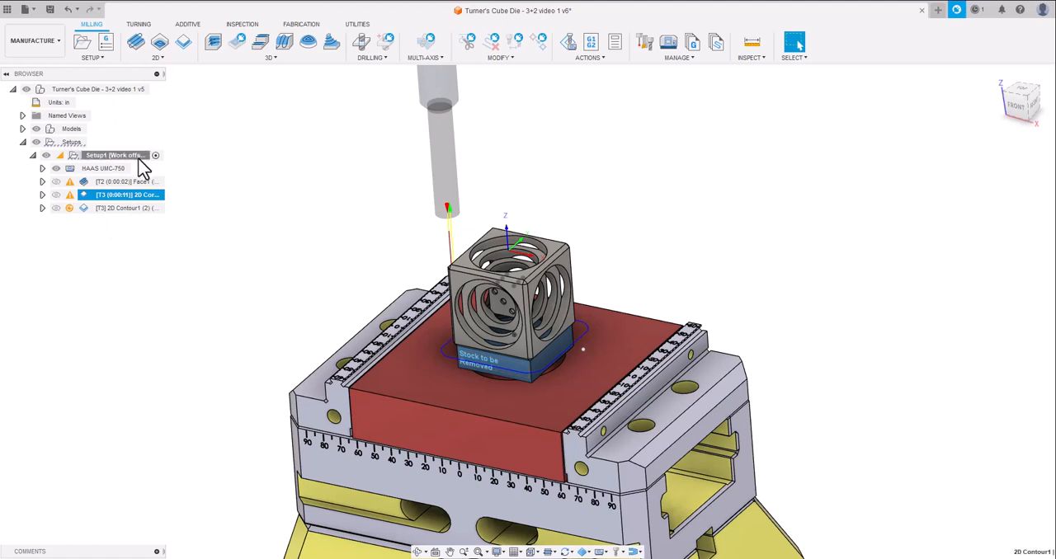
pyautogui.hotkey('ctrl', 'g')
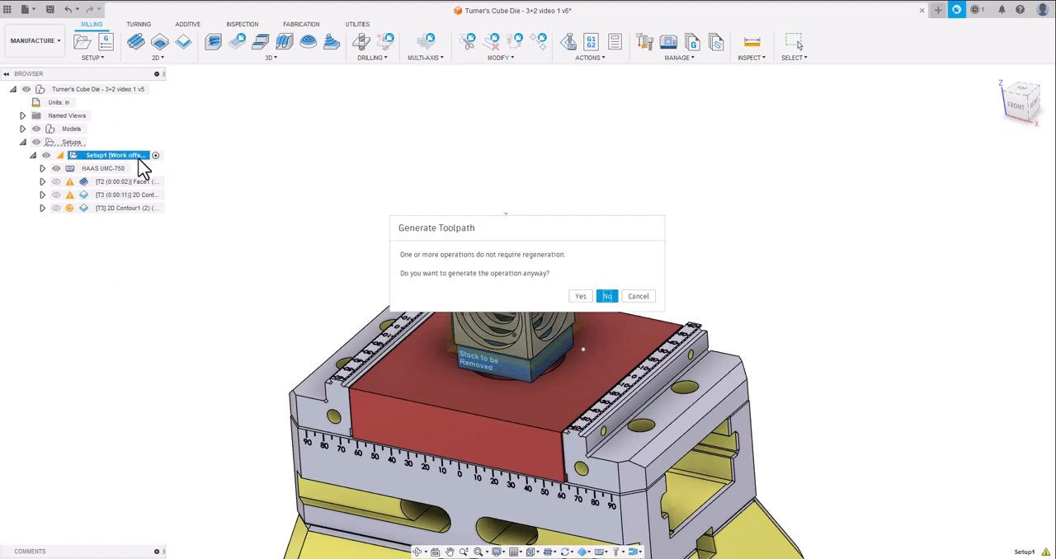
pyautogui.click(581, 297)
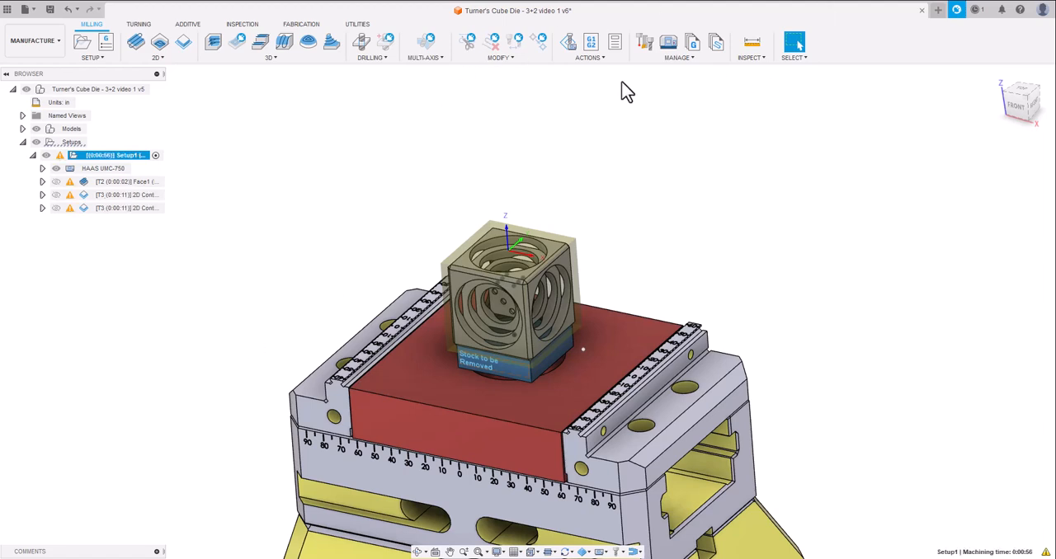
# Run the machine simulation of Setup1 with the lengthened end mill and save the design with the description "User Saved".
pyautogui.click(579, 51)
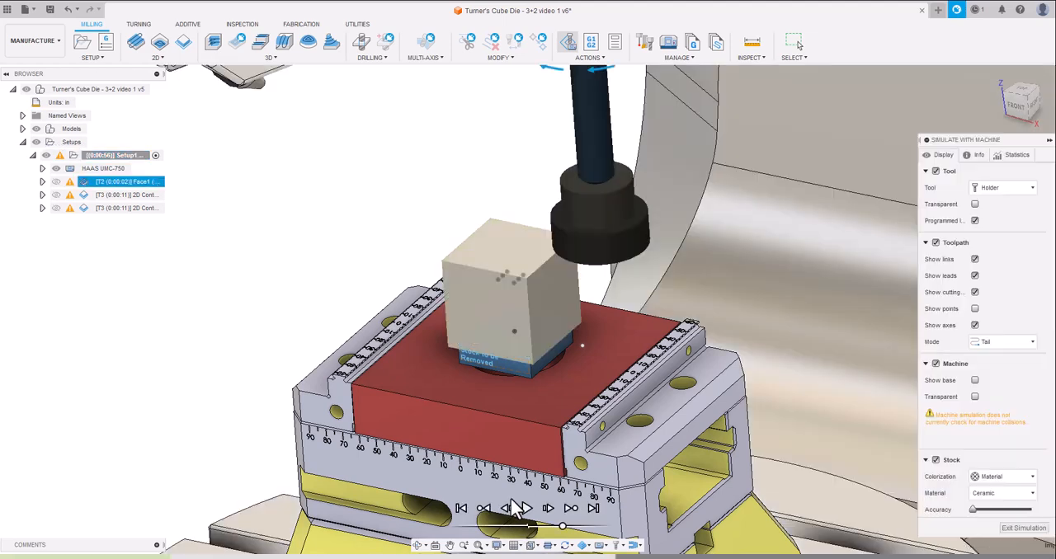
pyautogui.click(526, 509)
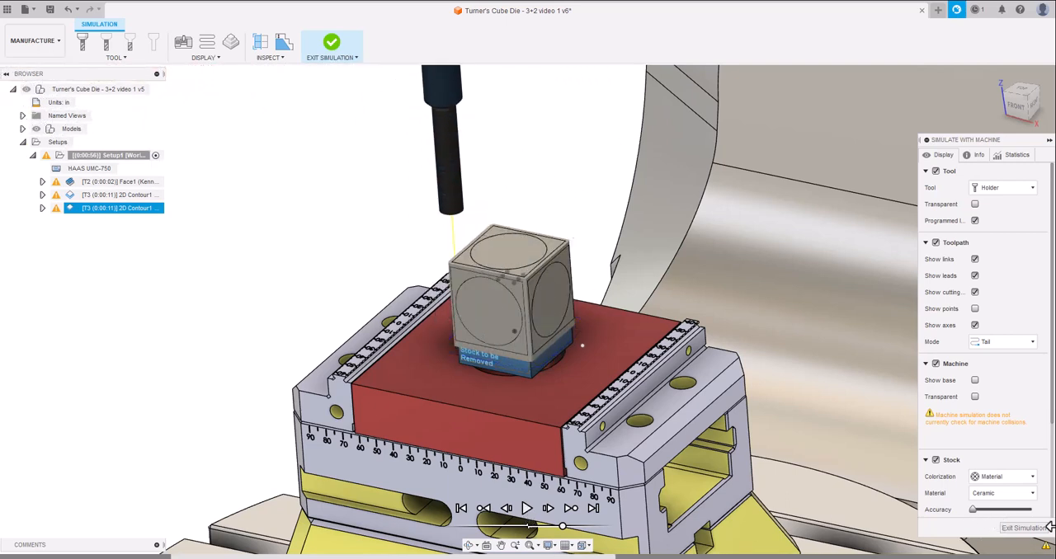
pyautogui.click(1023, 528)
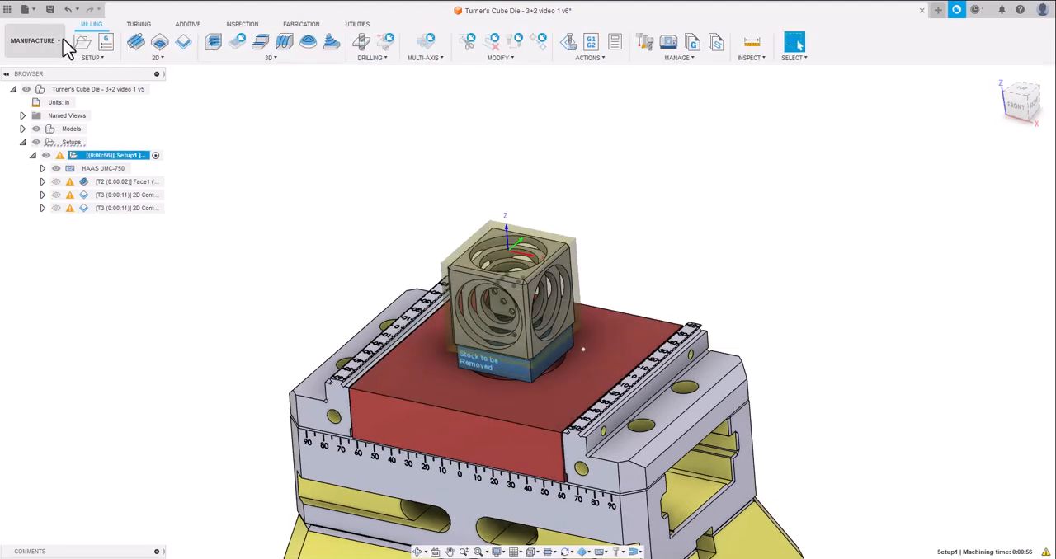
pyautogui.click(50, 10)
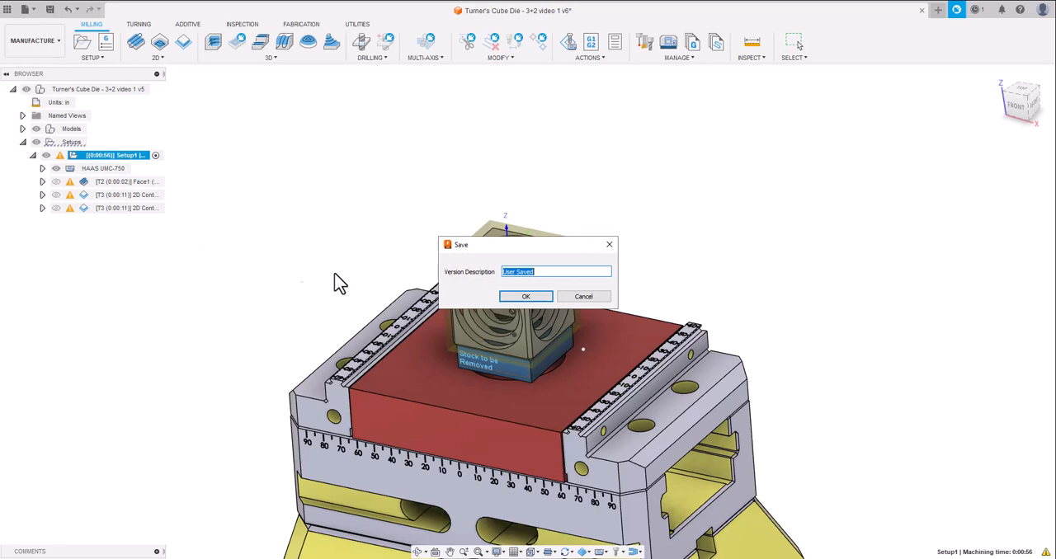
pyautogui.click(520, 299)
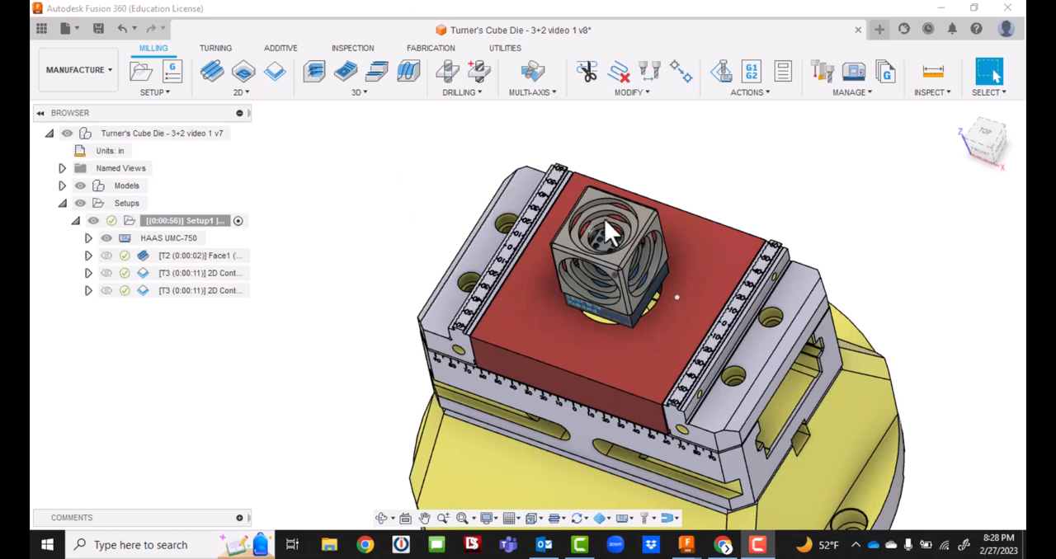
# Start a 3D Pocket Clearing operation in Setup1 for the cube using the 1/2" flat end mill.
pyautogui.scroll(2, 603, 233)
pyautogui.scroll(1, 594, 220)
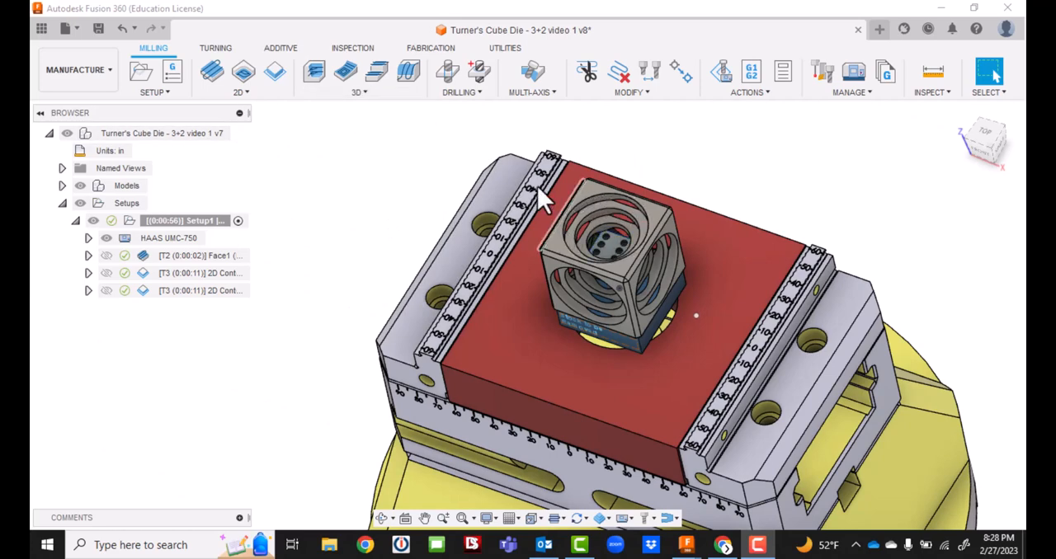
pyautogui.click(360, 92)
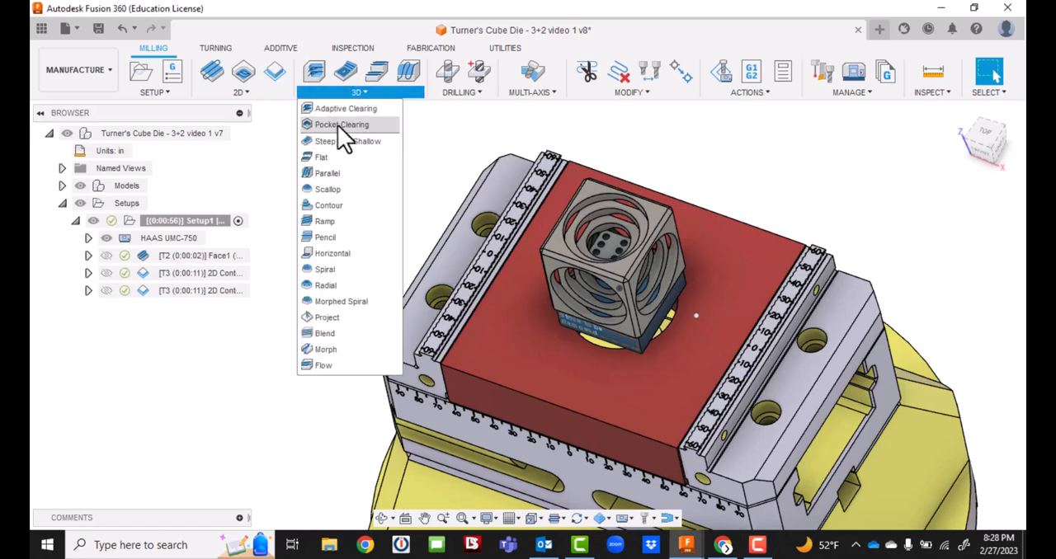
pyautogui.click(337, 125)
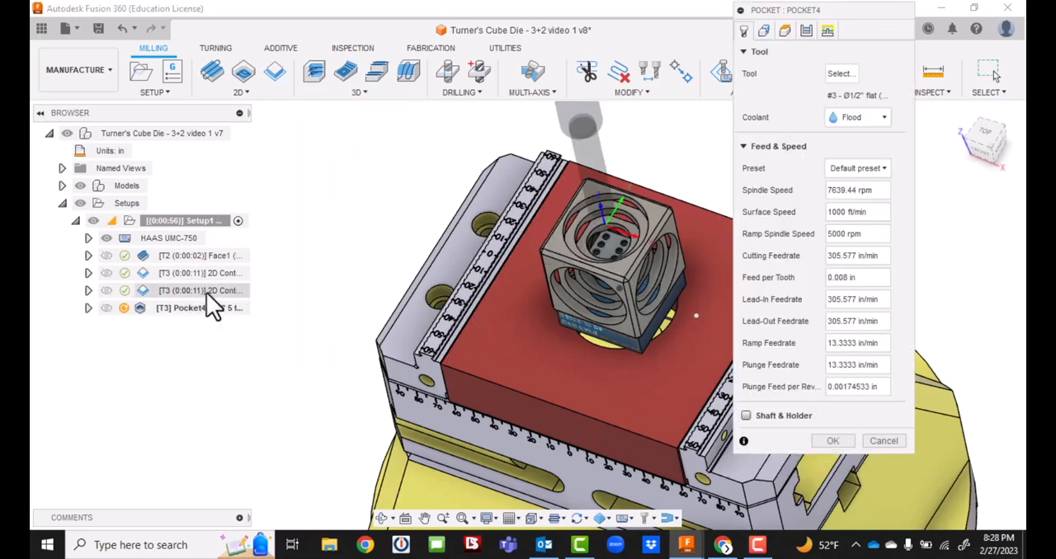
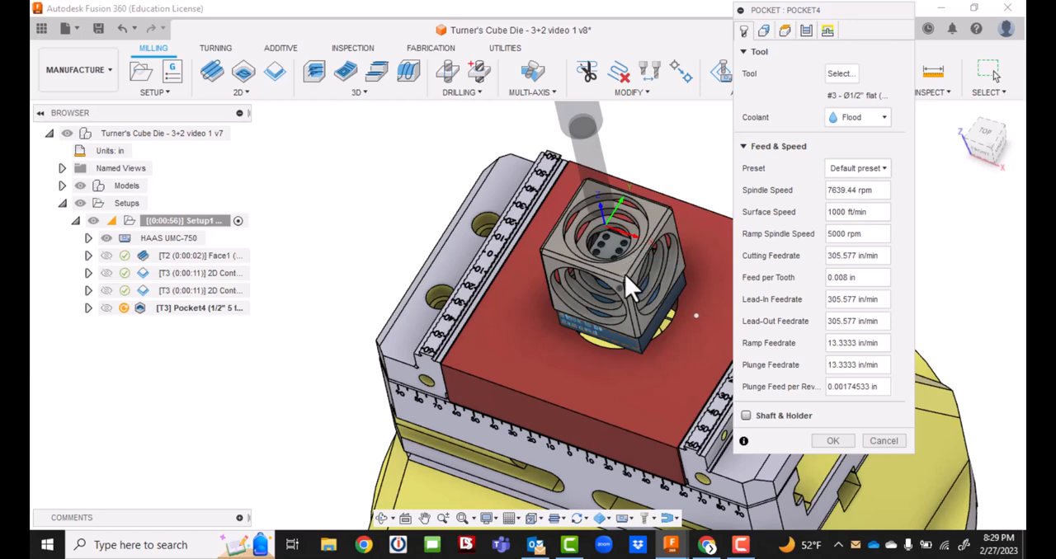
# Set the pocket's machining boundary to Selection and pick the concentric circular edges of the cube's top opening.
pyautogui.scroll(2, 628, 248)
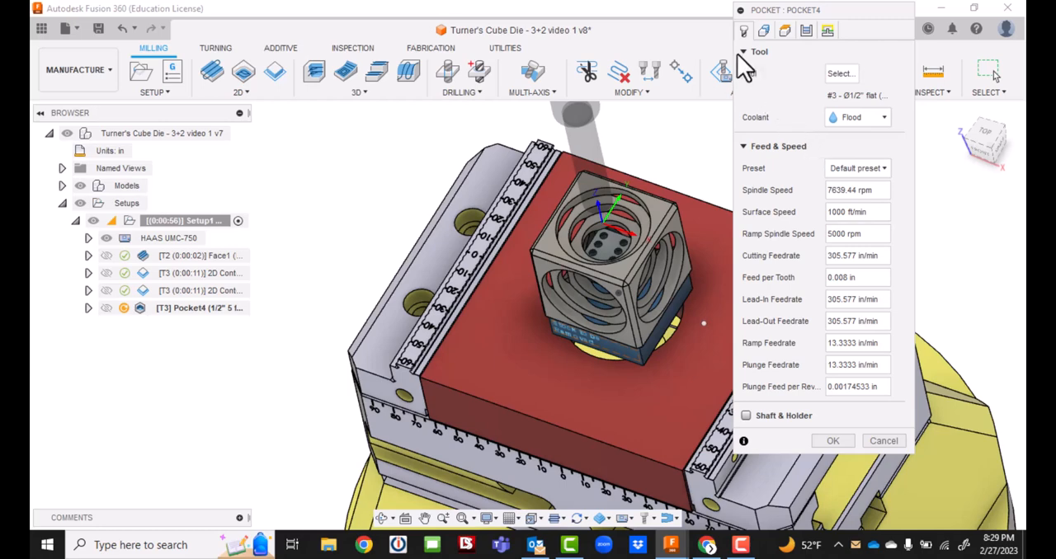
pyautogui.click(764, 31)
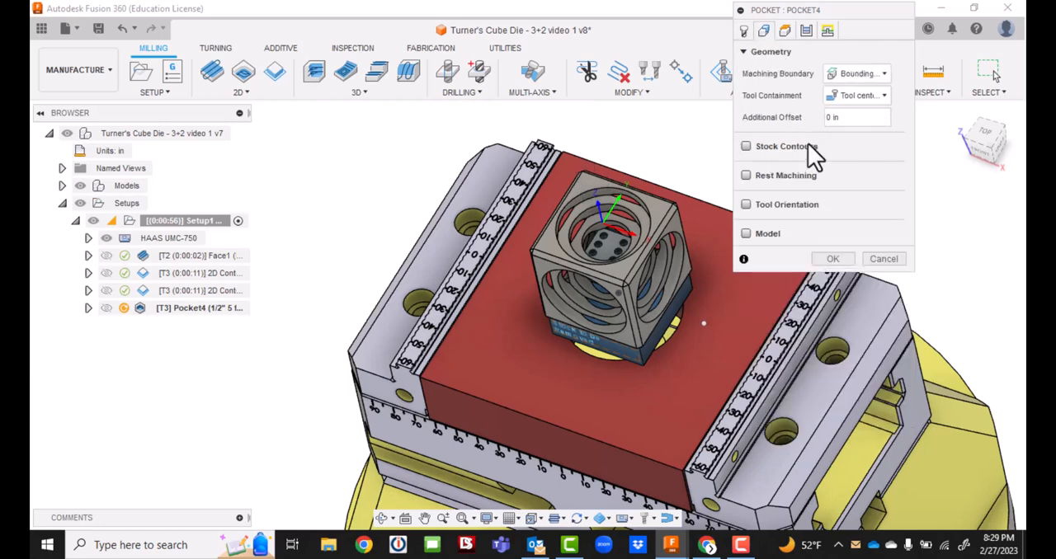
pyautogui.click(883, 73)
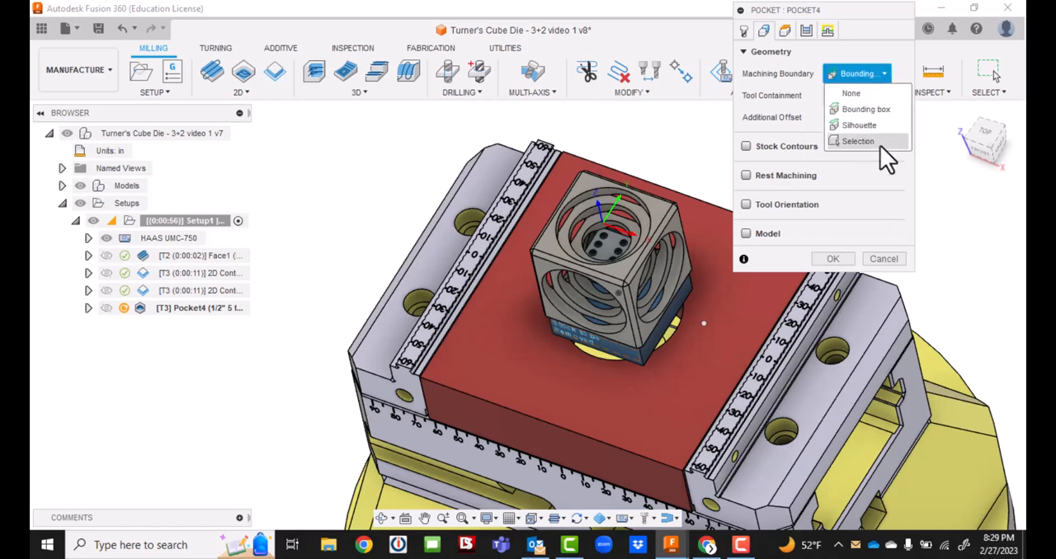
pyautogui.click(880, 143)
pyautogui.click(595, 189)
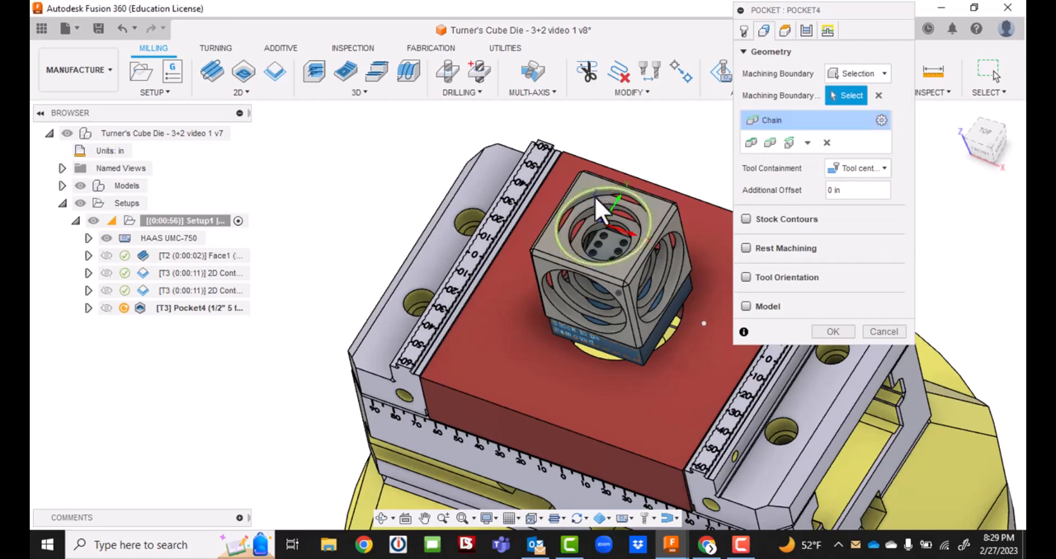
pyautogui.click(599, 217)
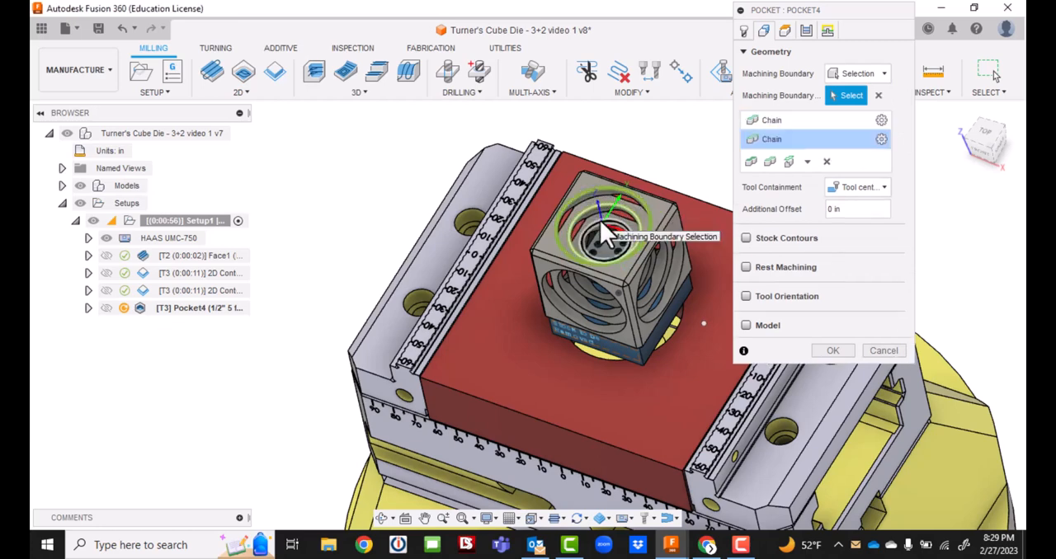
pyautogui.click(600, 220)
# Set the pocket's top height from Selection, referencing the cube's top face.
pyautogui.click(785, 30)
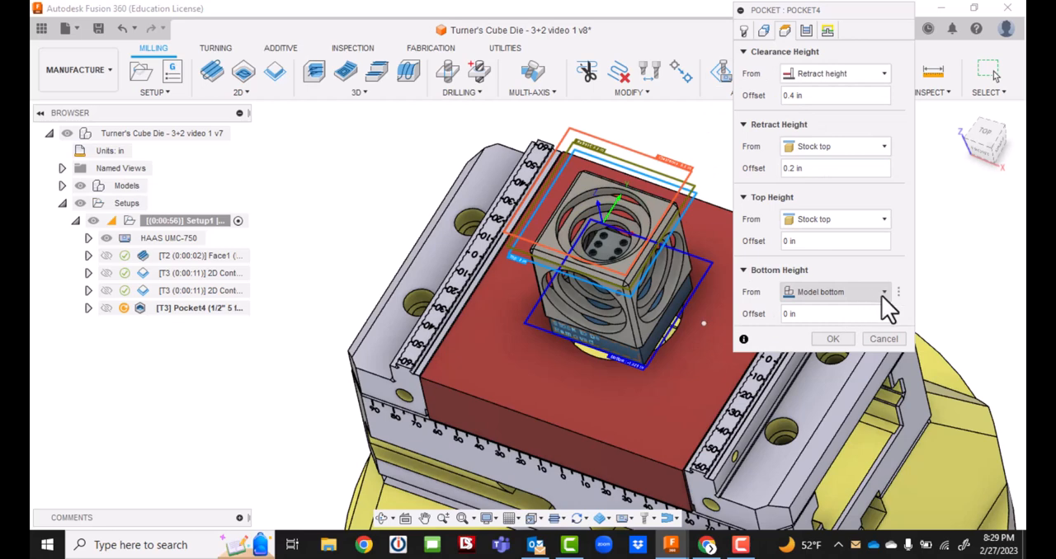
pyautogui.click(835, 220)
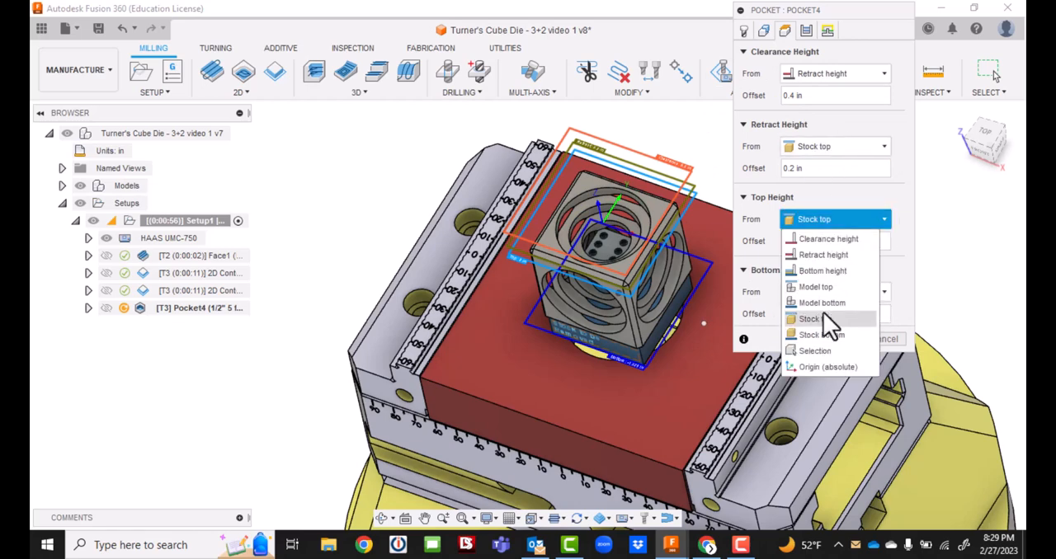
pyautogui.click(820, 352)
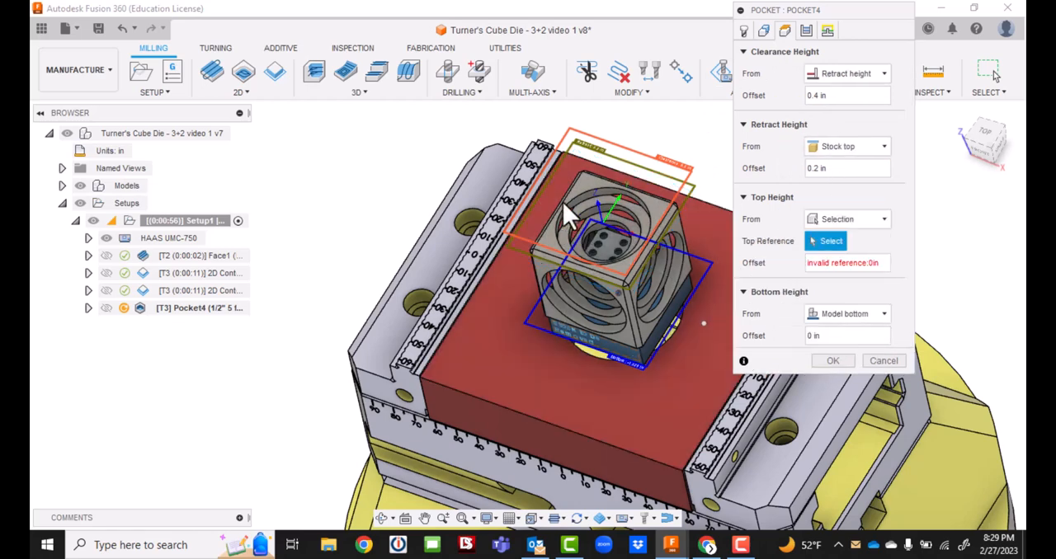
pyautogui.click(588, 181)
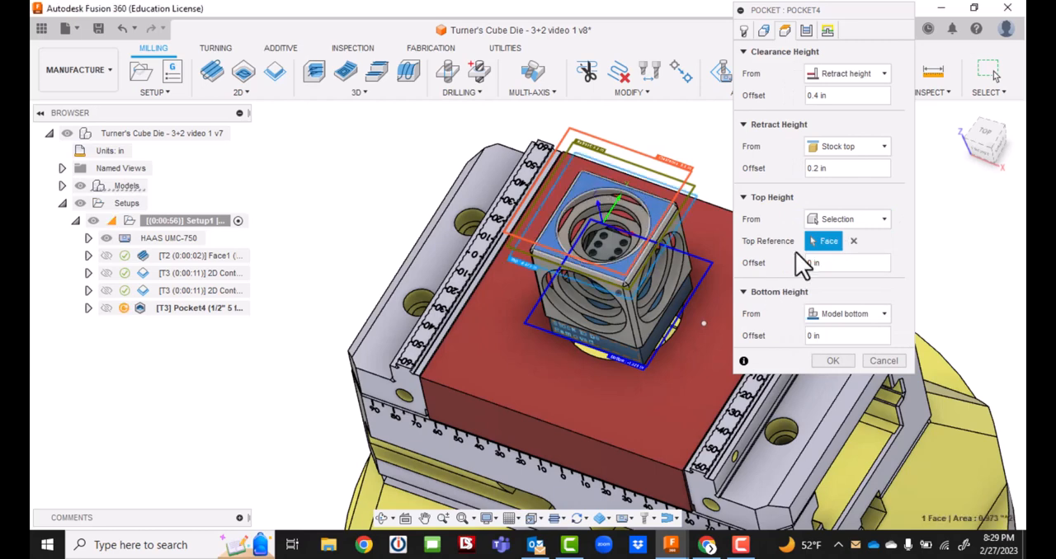
# Set the pocket's stock to leave to 0.01 in and its maximum roughing stepdown to 0.03 in.
pyautogui.click(806, 31)
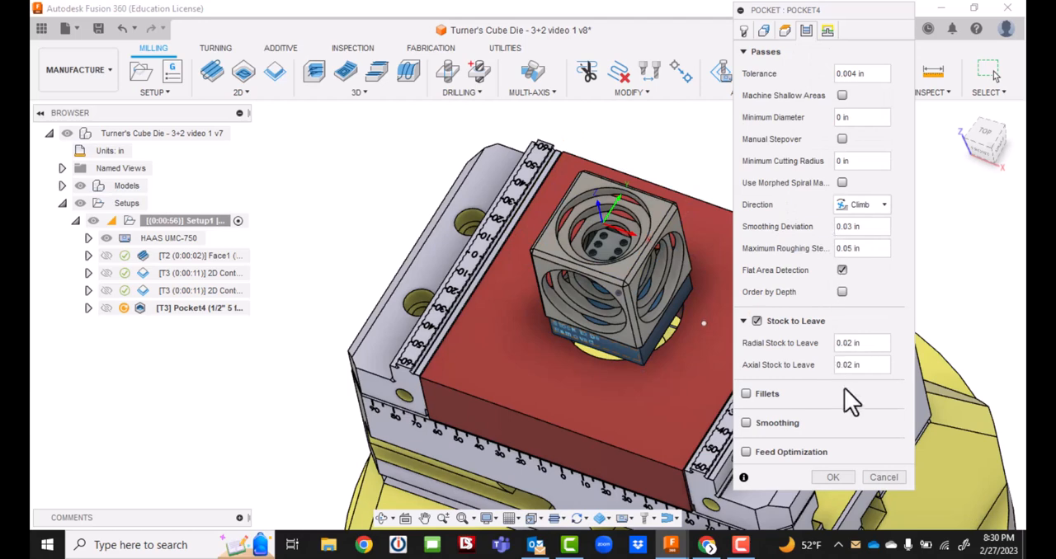
pyautogui.click(861, 345)
pyautogui.write('.01')
pyautogui.moveTo(869, 248); pyautogui.dragTo(812, 242)
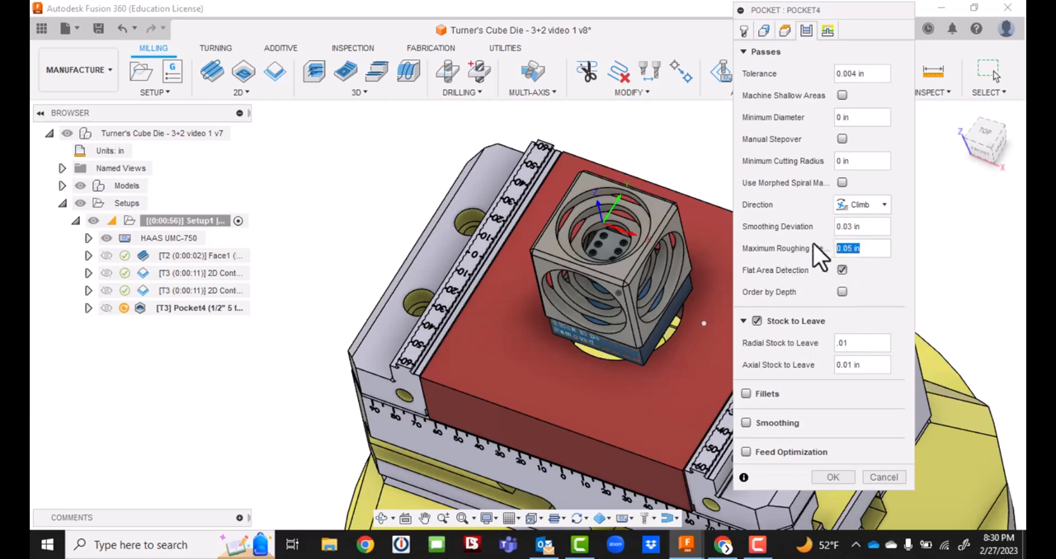
pyautogui.press('BackSpace')
pyautogui.write('.03')
# Check the pocket's linking and ramp settings and accept the operation to generate its toolpath.
pyautogui.click(827, 31)
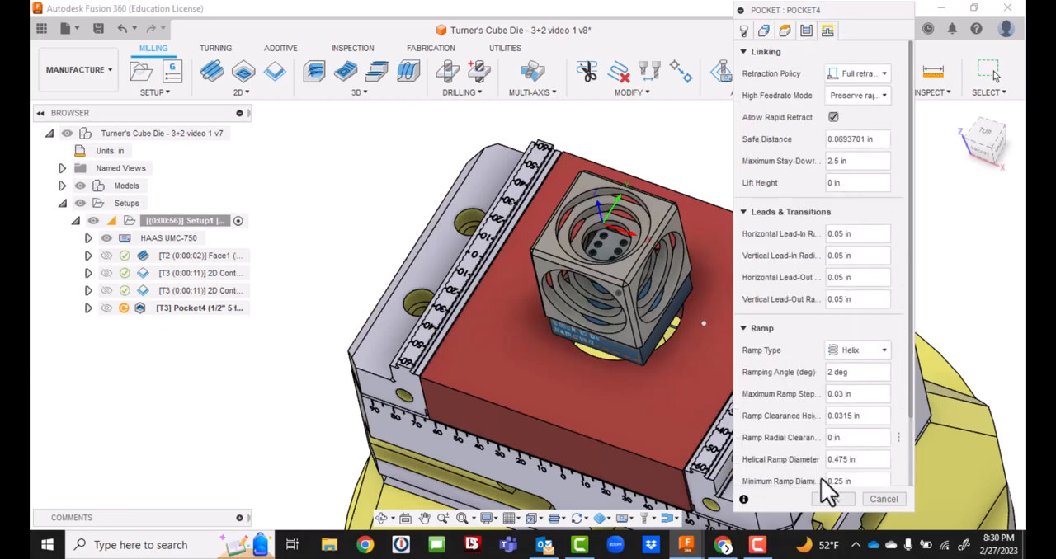
pyautogui.click(833, 373)
pyautogui.click(843, 393)
pyautogui.click(832, 498)
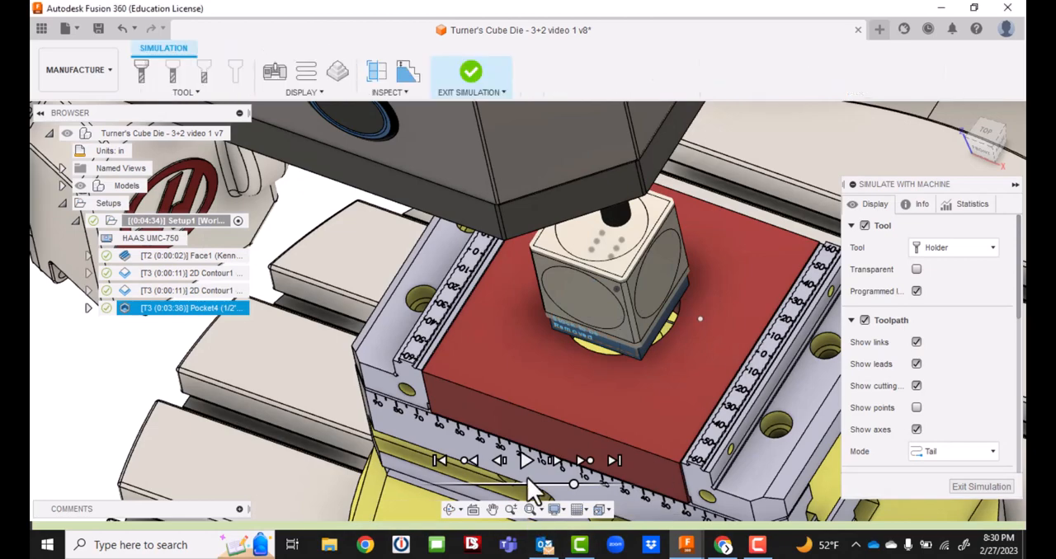
# Play the machine simulation of the pocket toolpath, inspect the cut with the stock made transparent, and exit the simulation.
pyautogui.click(525, 462)
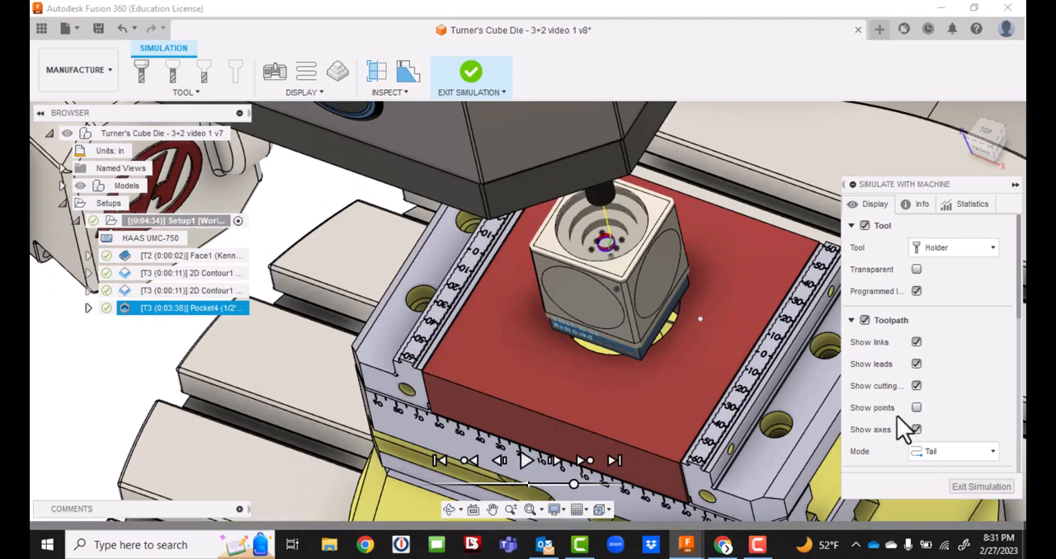
pyautogui.scroll(-3, 898, 379)
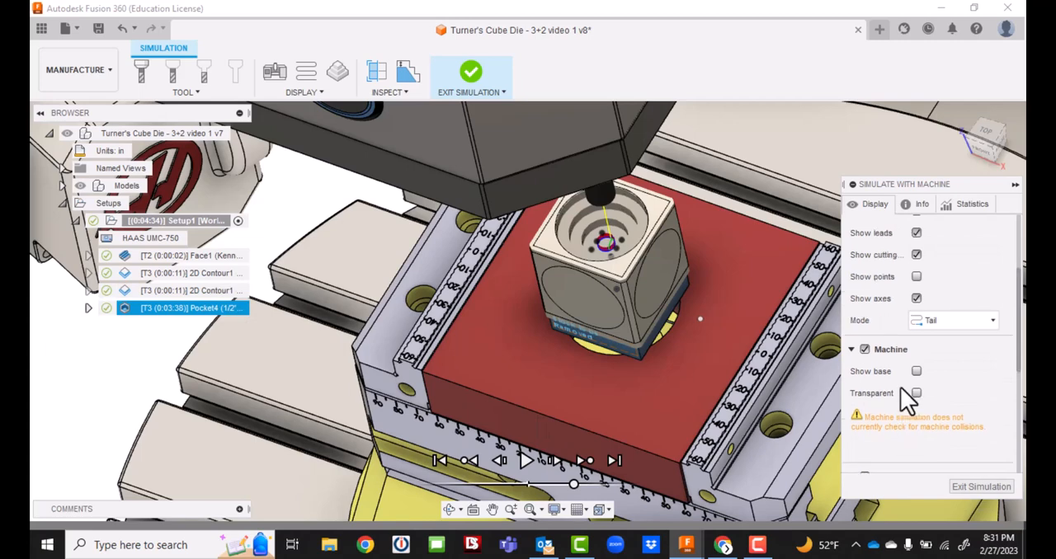
pyautogui.scroll(-2, 901, 389)
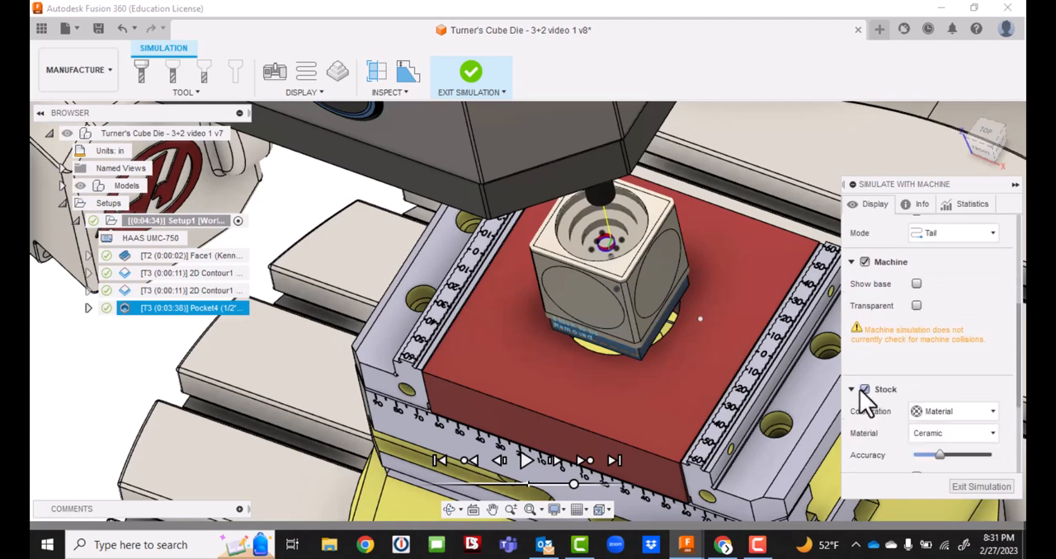
pyautogui.scroll(-2, 899, 412)
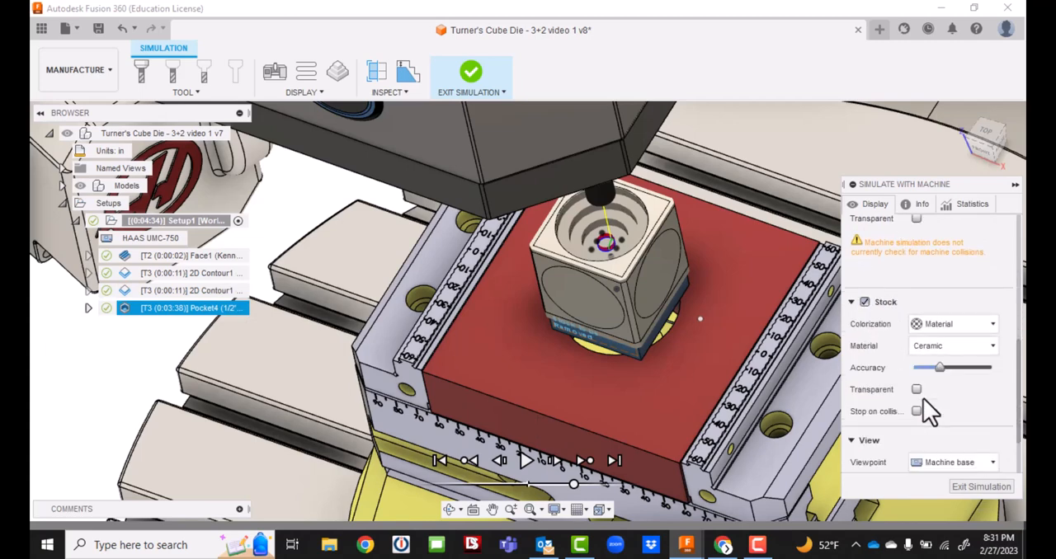
pyautogui.scroll(-1, 923, 399)
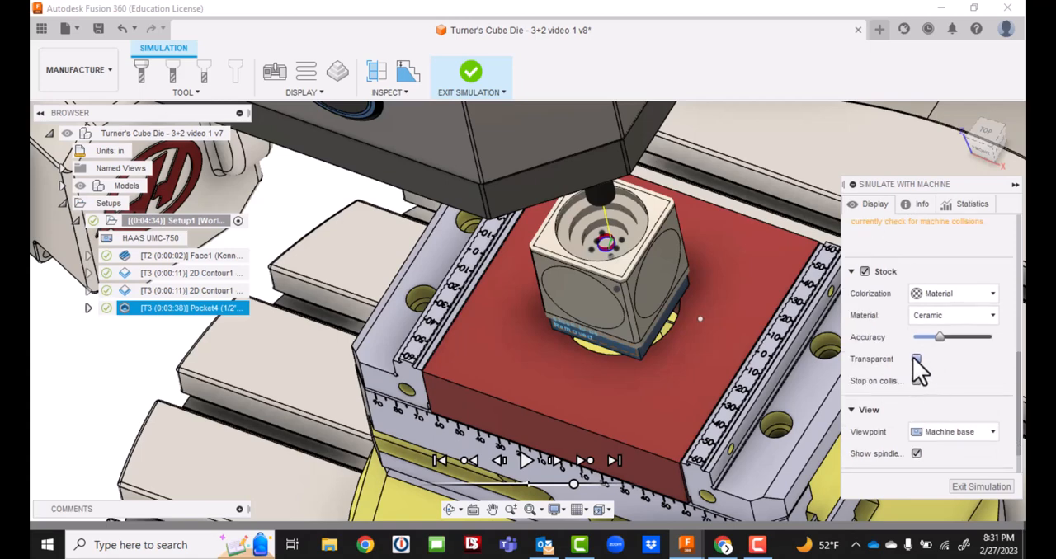
pyautogui.click(916, 359)
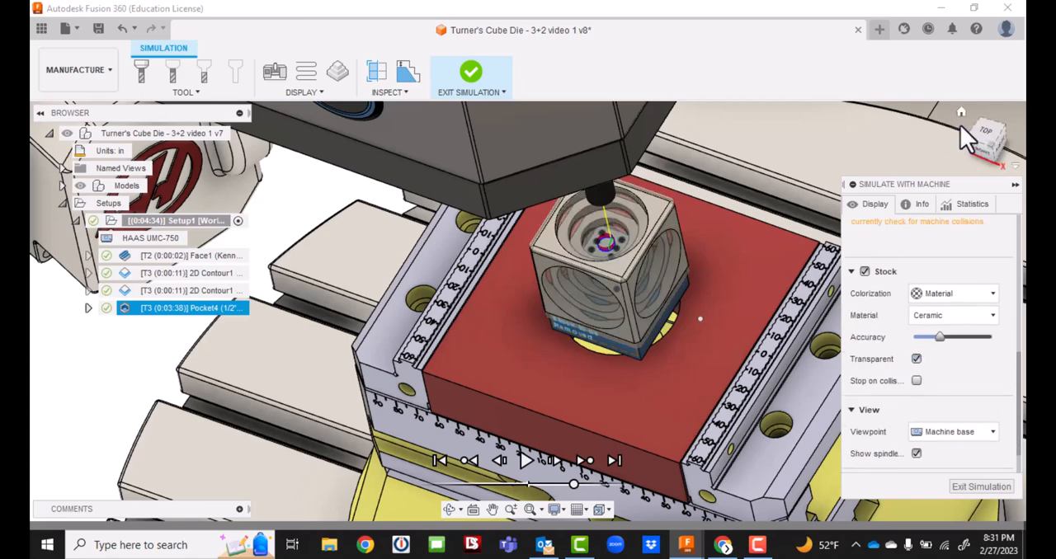
pyautogui.moveTo(988, 130)
pyautogui.mouseDown()
pyautogui.moveTo(1010, 109)
pyautogui.moveTo(999, 145)
pyautogui.moveTo(980, 151)
pyautogui.moveTo(980, 170)
pyautogui.mouseUp()
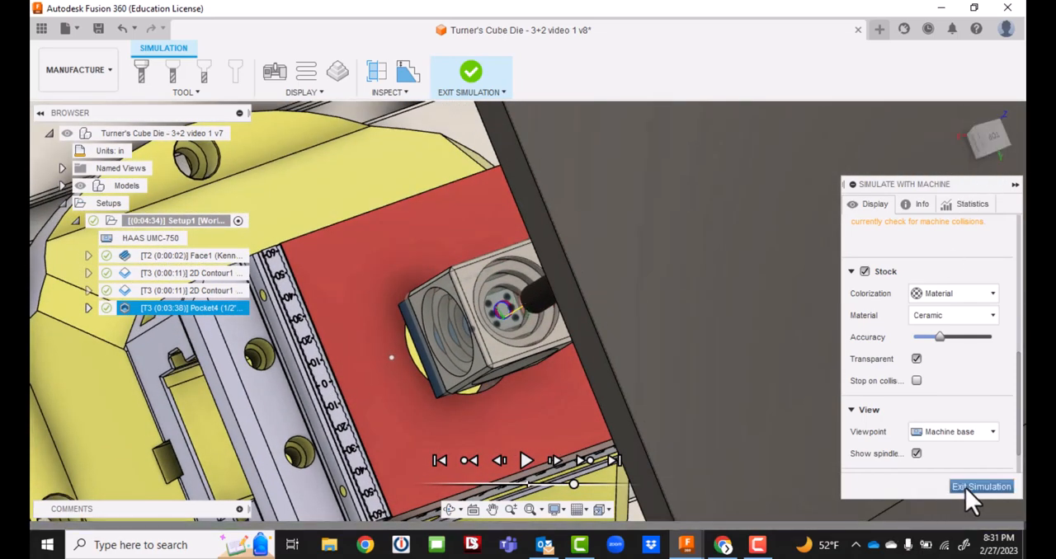
pyautogui.click(965, 488)
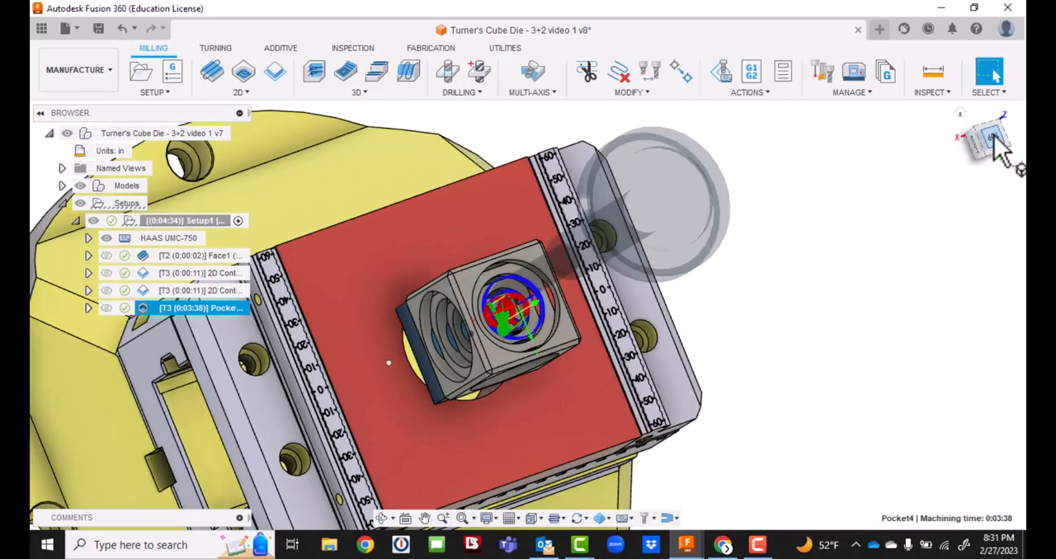
# Save the design with the version description "User Saved".
pyautogui.click(994, 137)
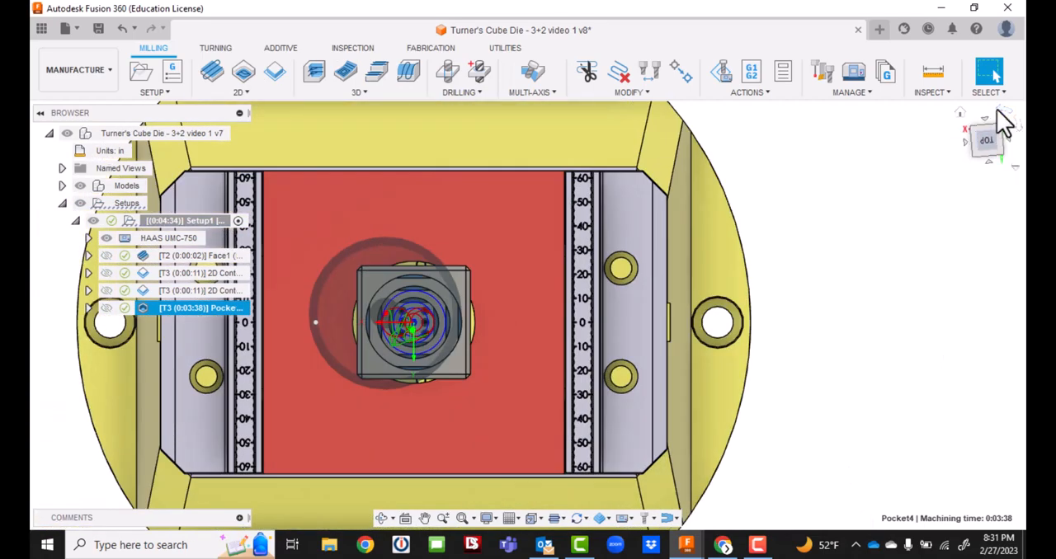
pyautogui.click(998, 110)
pyautogui.click(998, 112)
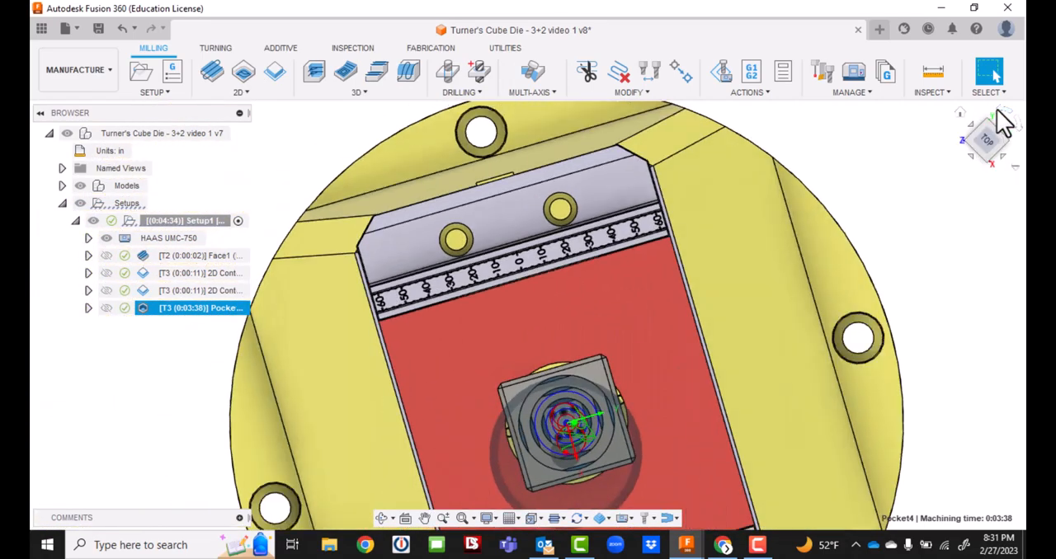
pyautogui.moveTo(993, 146); pyautogui.dragTo(972, 109)
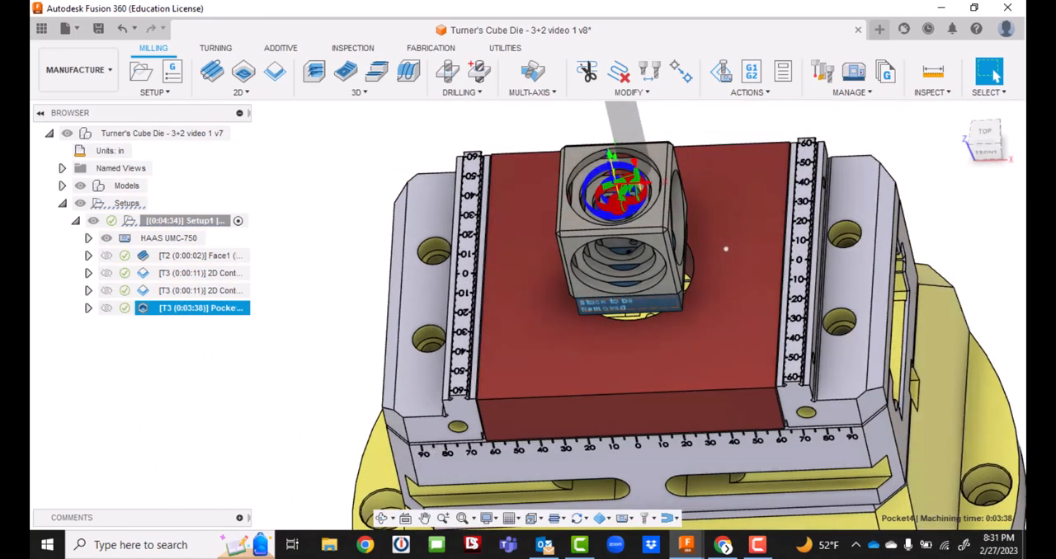
pyautogui.click(758, 545)
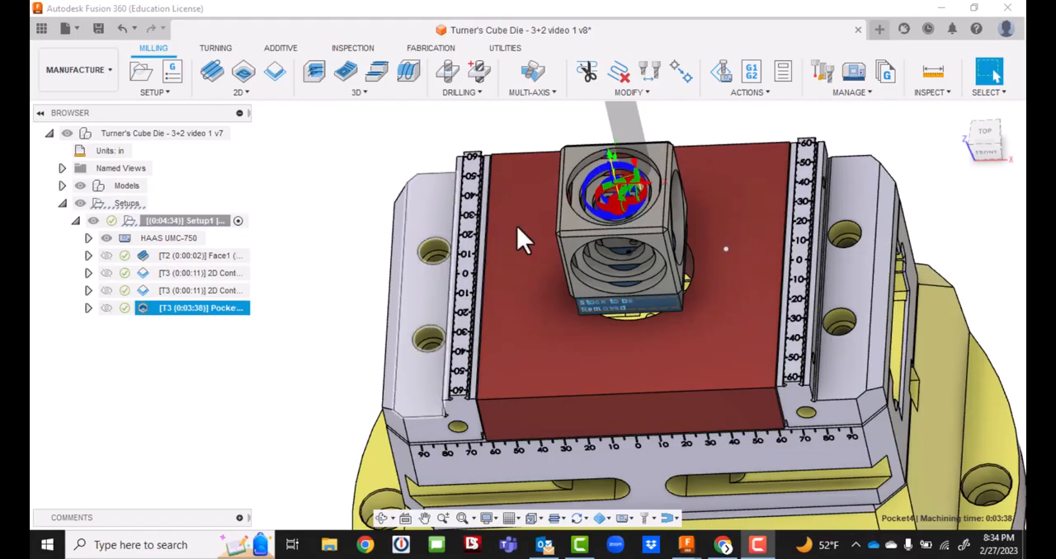
pyautogui.click(97, 28)
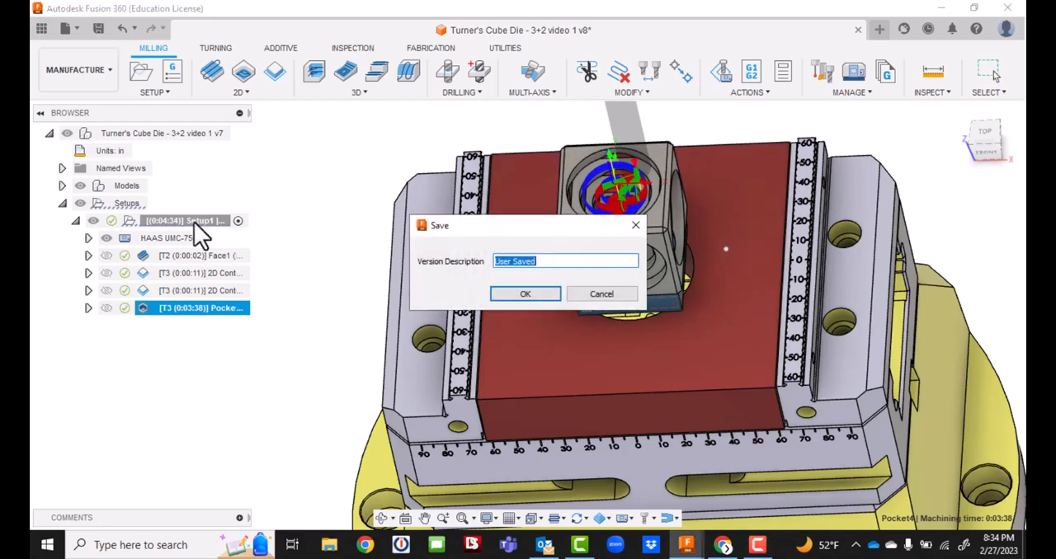
pyautogui.click(516, 294)
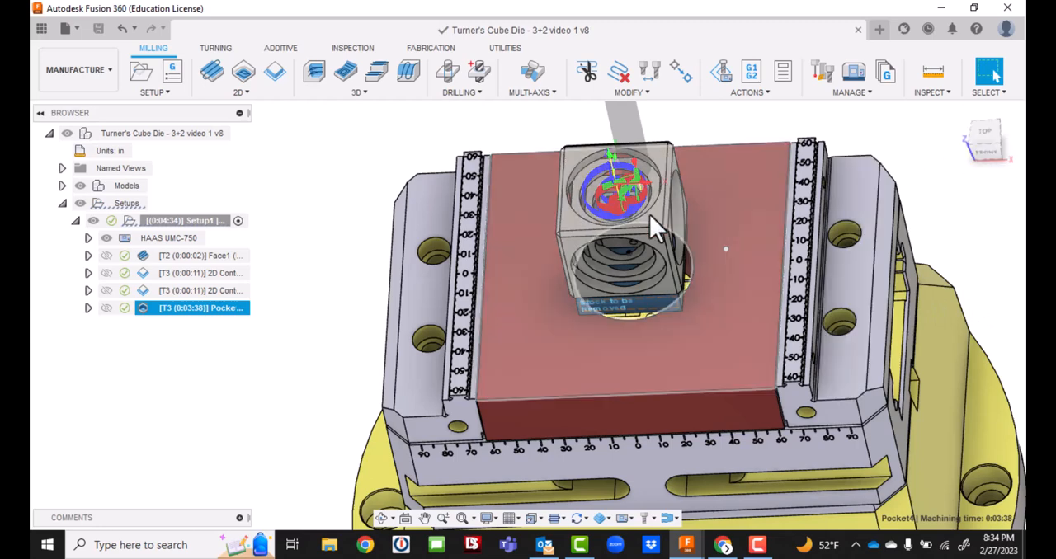
# Duplicate the 3D pocket operation in Setup1.
pyautogui.scroll(-3, 665, 262)
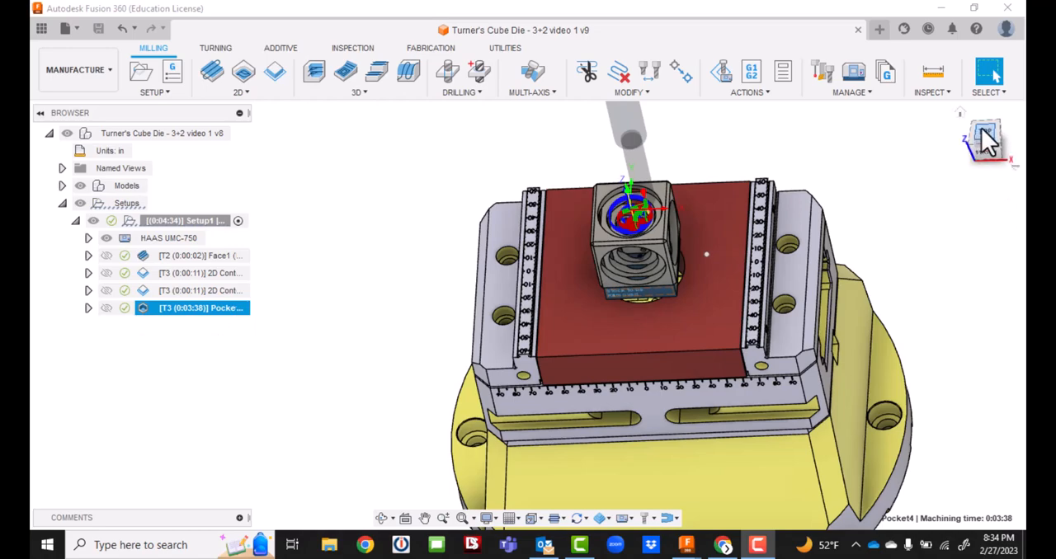
pyautogui.moveTo(983, 132)
pyautogui.mouseDown()
pyautogui.moveTo(916, 145)
pyautogui.moveTo(895, 136)
pyautogui.moveTo(899, 120)
pyautogui.moveTo(1013, 149)
pyautogui.mouseUp()
pyautogui.click(984, 155)
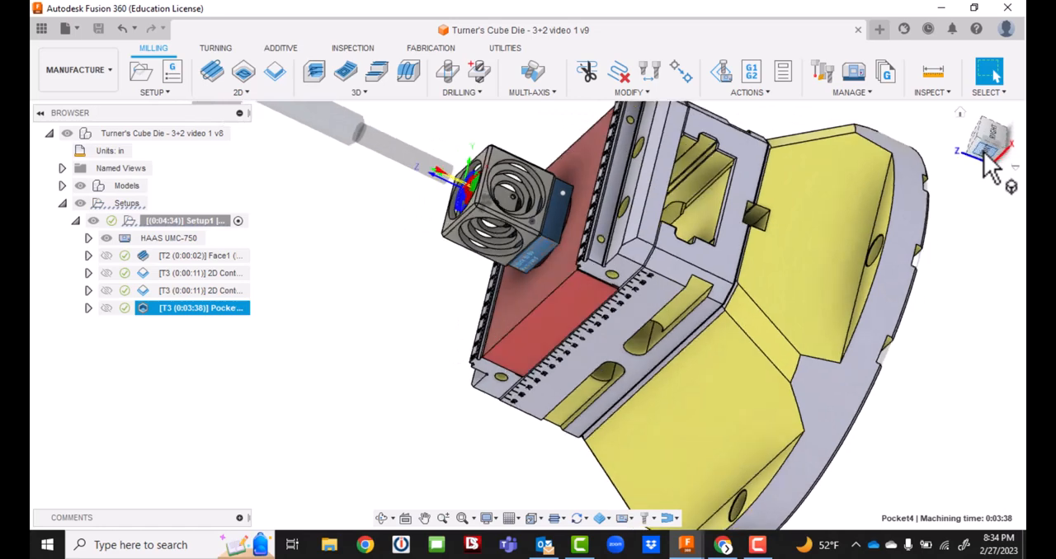
pyautogui.click(424, 518)
pyautogui.moveTo(490, 317); pyautogui.dragTo(594, 462)
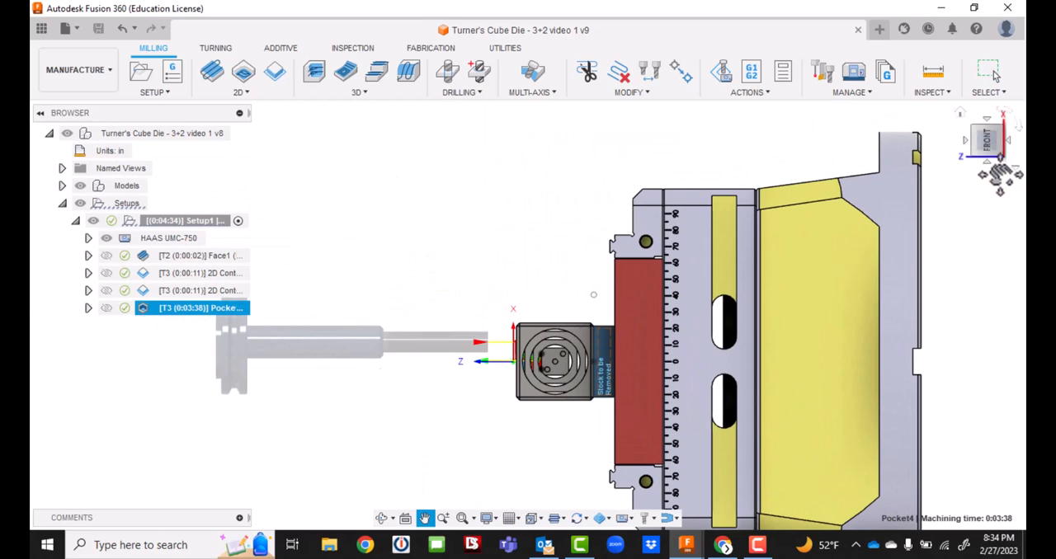
pyautogui.moveTo(984, 136); pyautogui.dragTo(1004, 169)
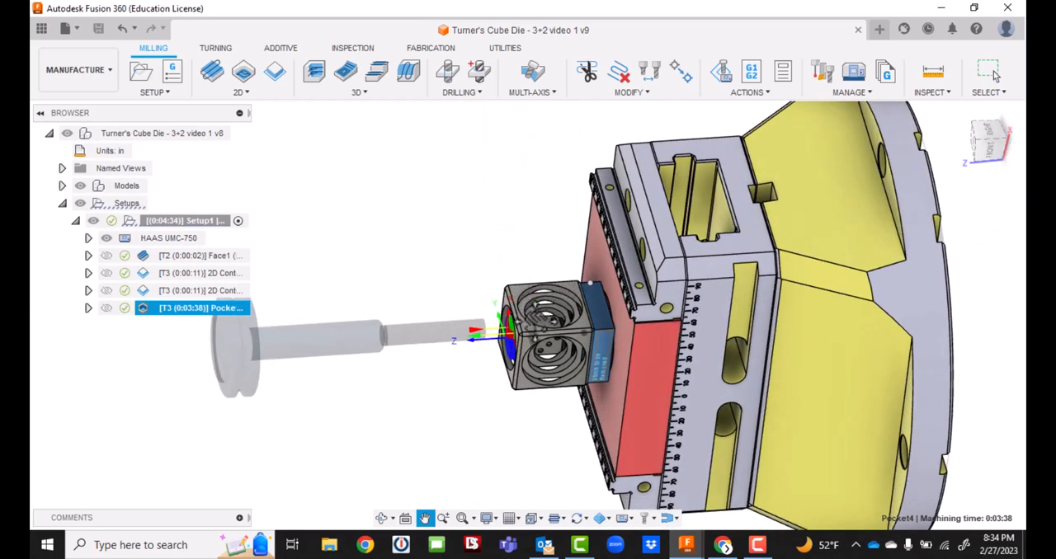
pyautogui.press('Escape')
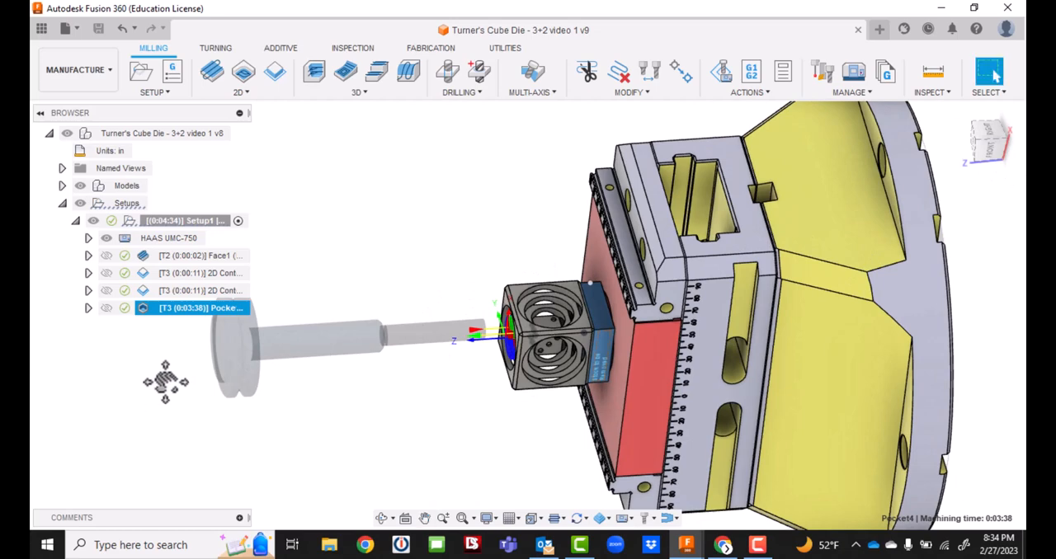
pyautogui.rightClick(182, 312)
pyautogui.click(235, 355)
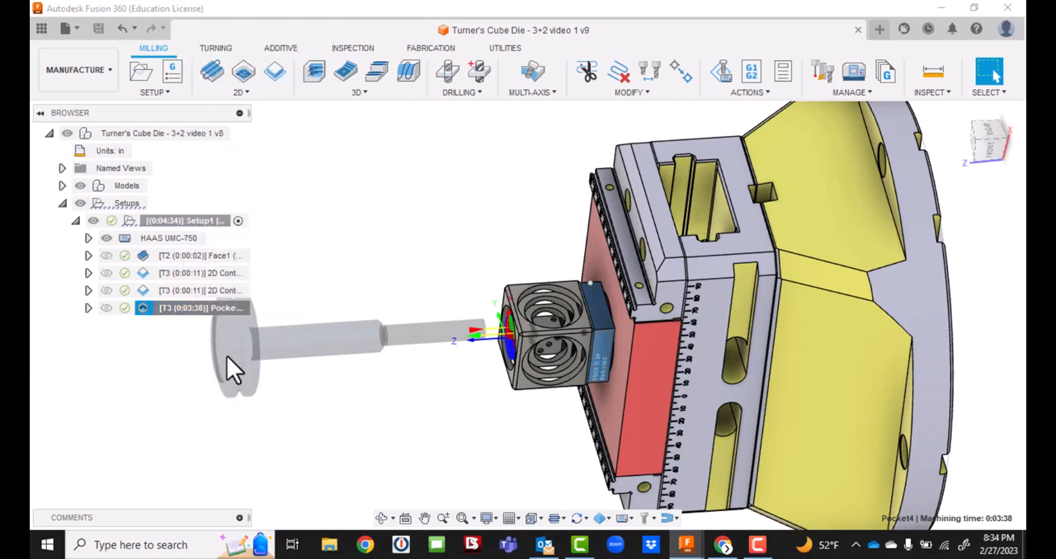
pyautogui.click(157, 391)
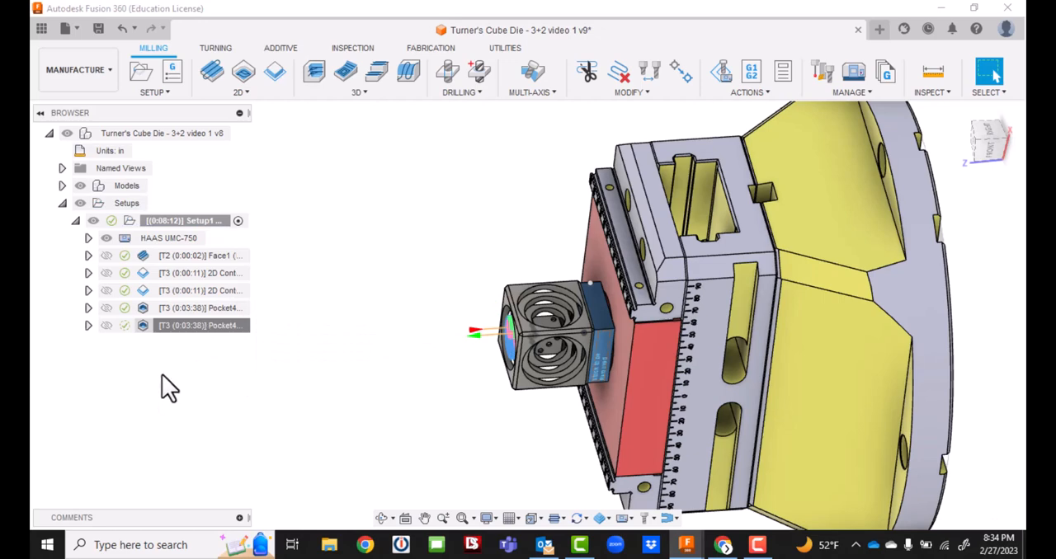
# Edit the duplicated pocket operation and remove its three inherited machining boundary chains.
pyautogui.doubleClick(178, 326)
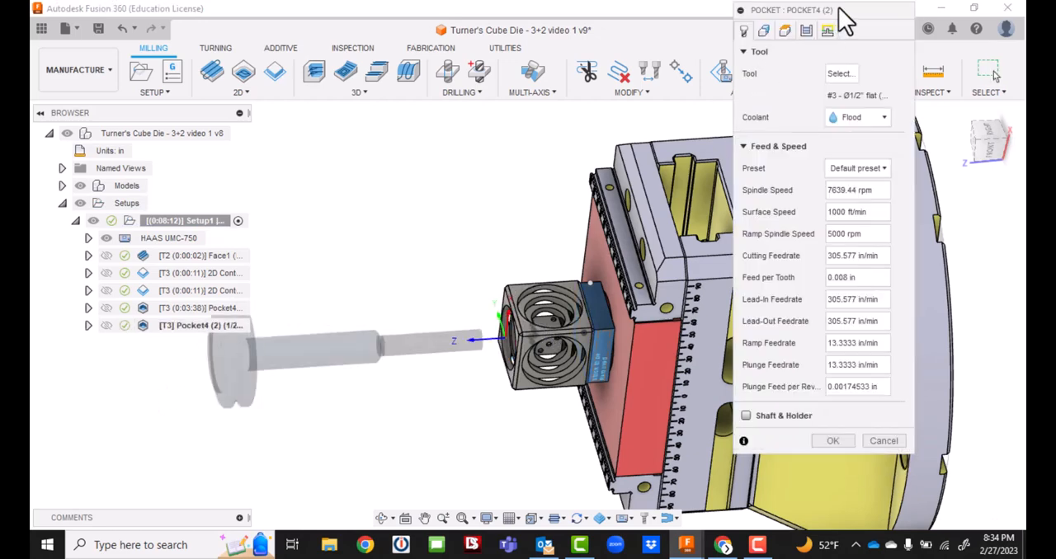
pyautogui.moveTo(839, 19); pyautogui.dragTo(911, 62)
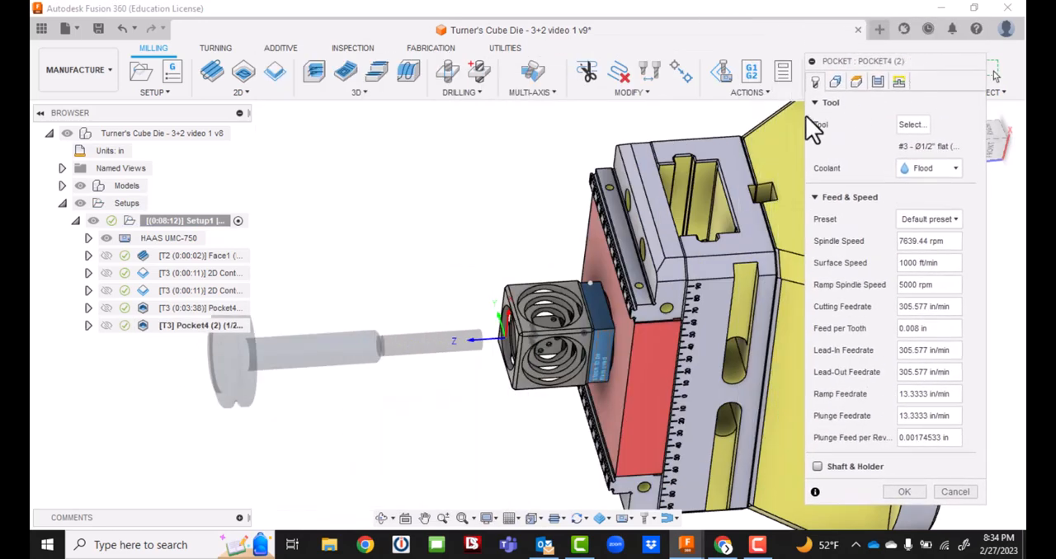
pyautogui.click(835, 82)
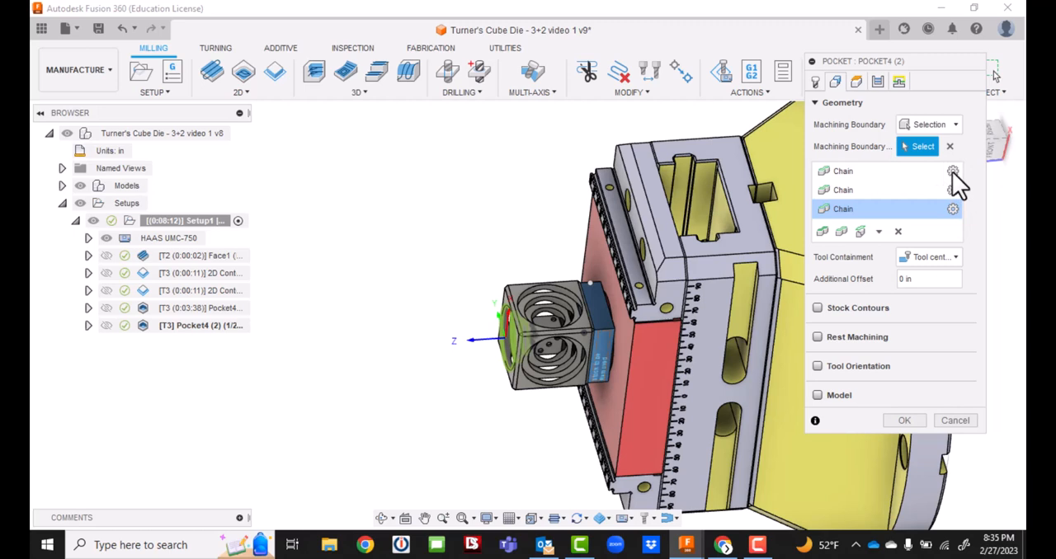
pyautogui.click(898, 231)
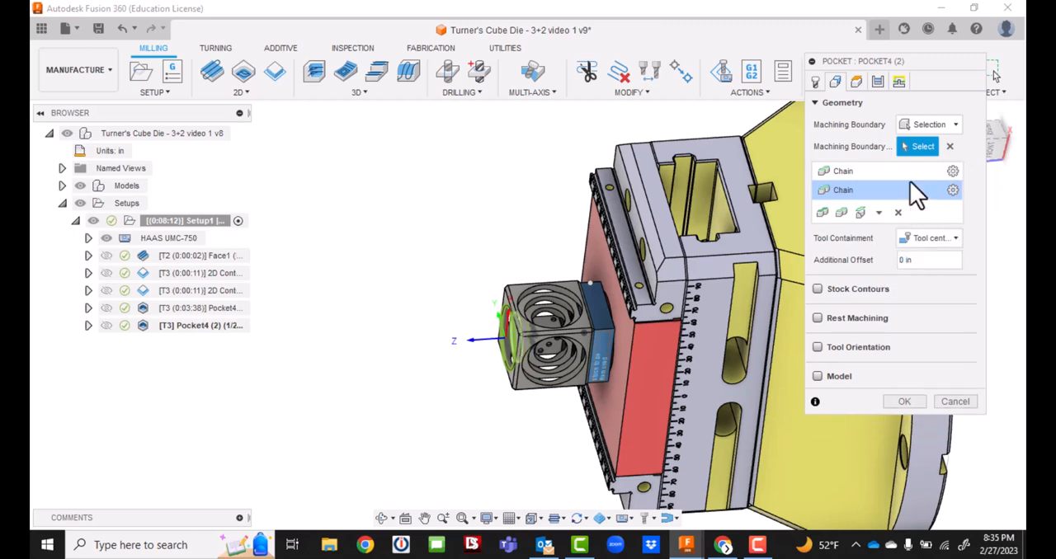
pyautogui.click(898, 213)
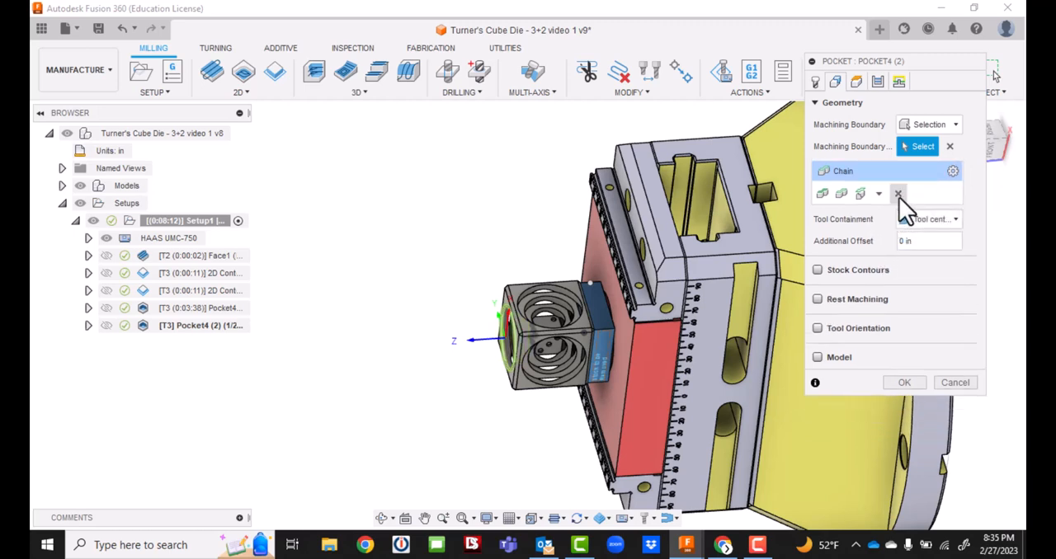
pyautogui.click(899, 196)
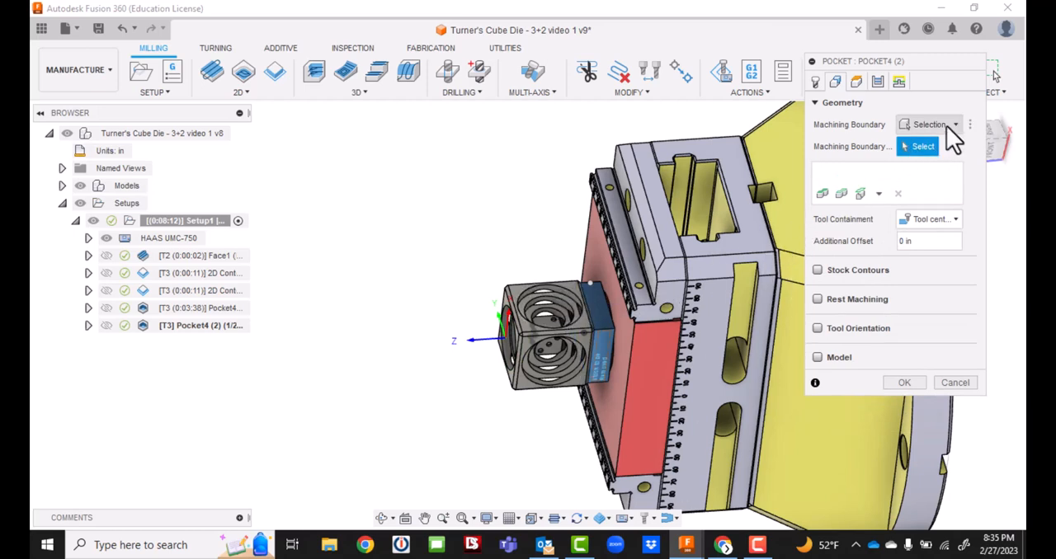
pyautogui.click(552, 288)
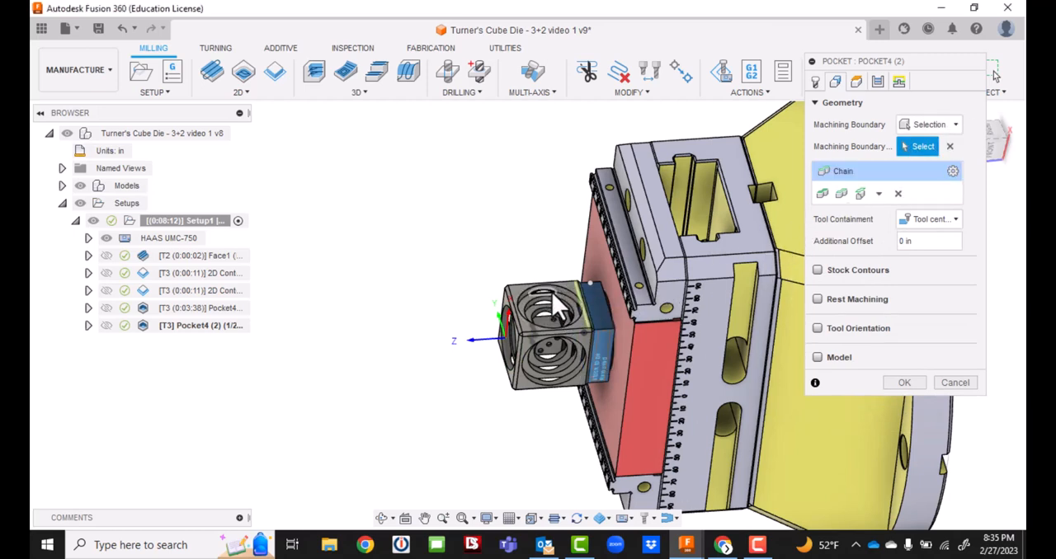
pyautogui.click(552, 295)
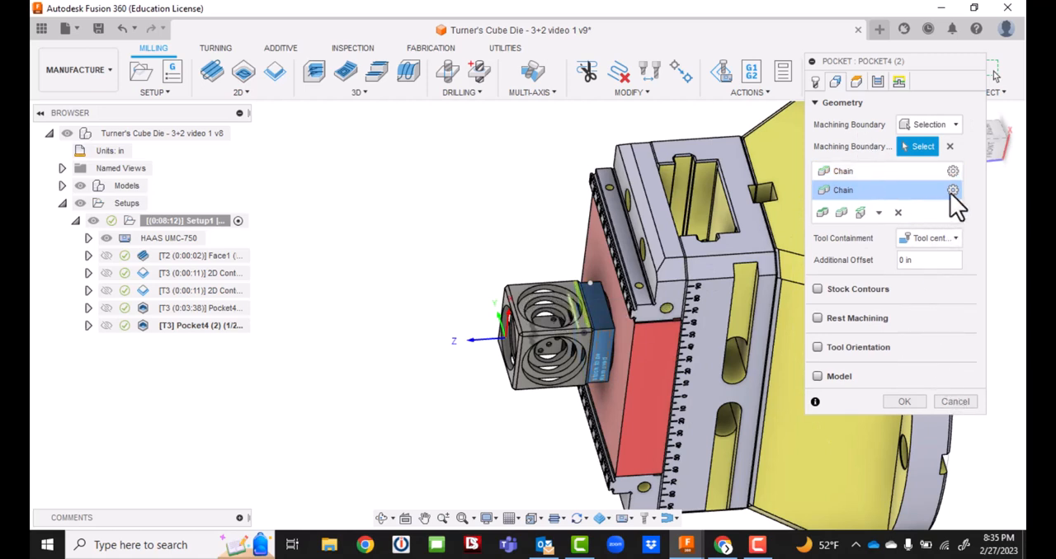
pyautogui.click(897, 212)
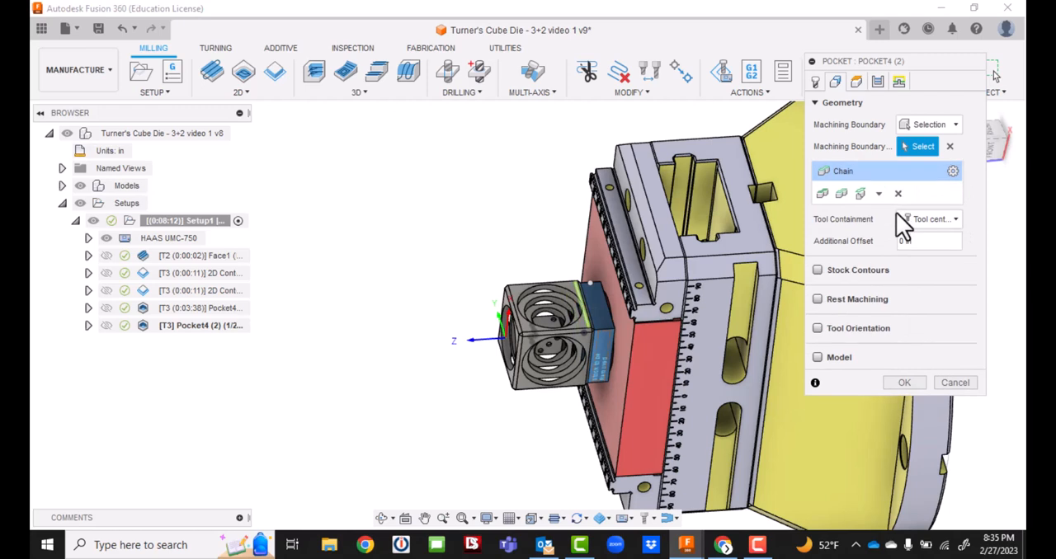
pyautogui.click(897, 194)
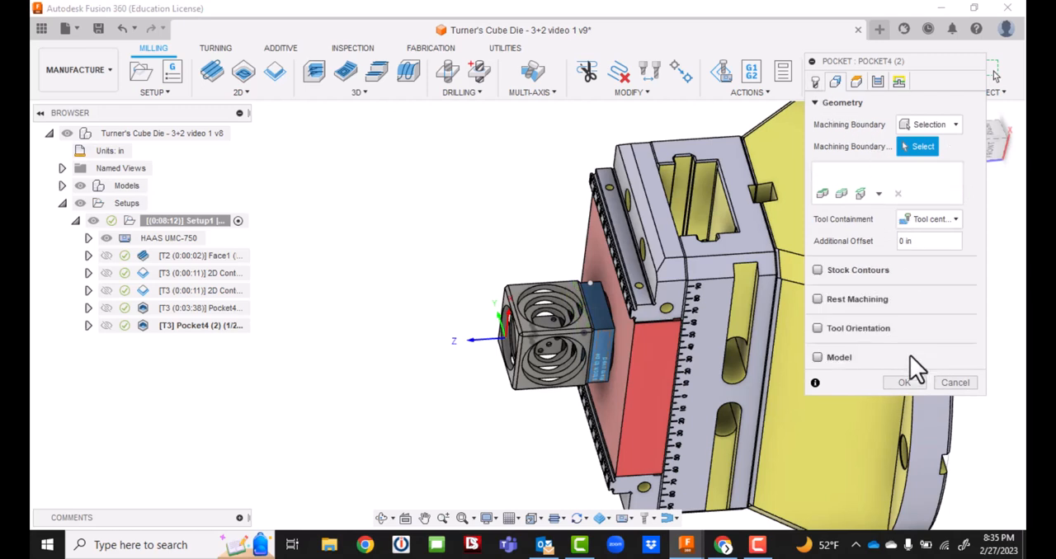
# Enable tool orientation by Z axis/plane and X axis, using the cube's upper side face for Z and its straight edge for X.
pyautogui.click(816, 328)
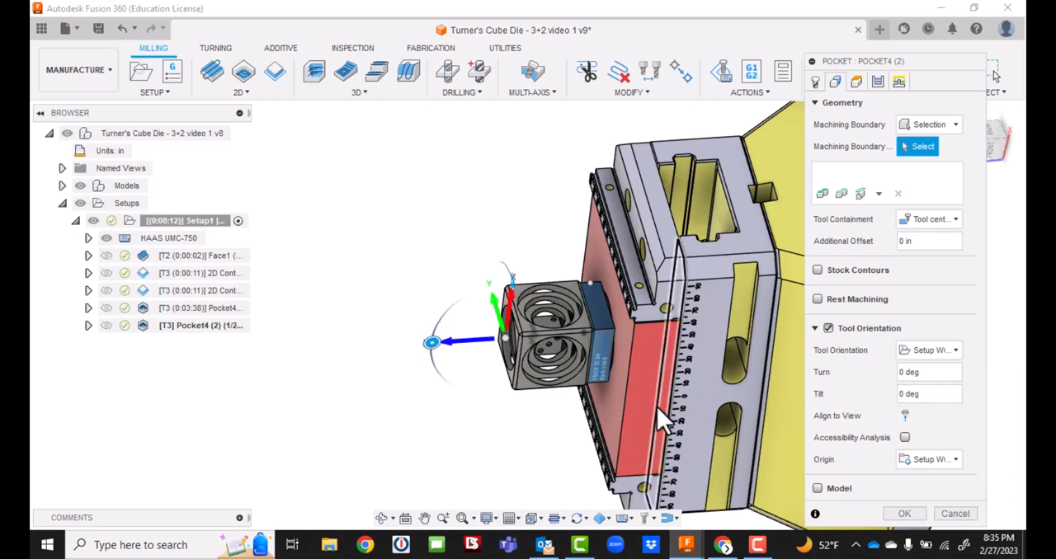
pyautogui.click(954, 352)
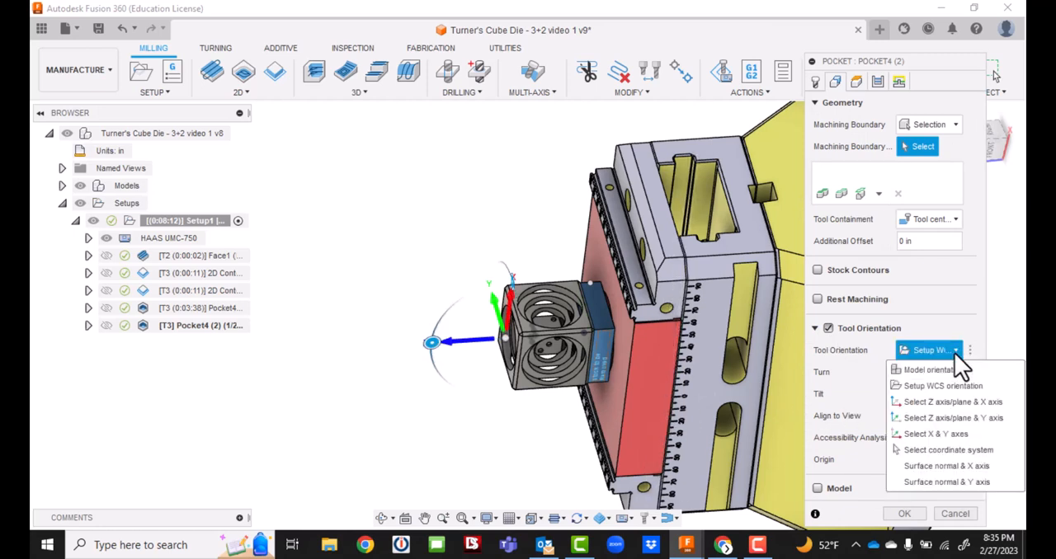
pyautogui.click(950, 403)
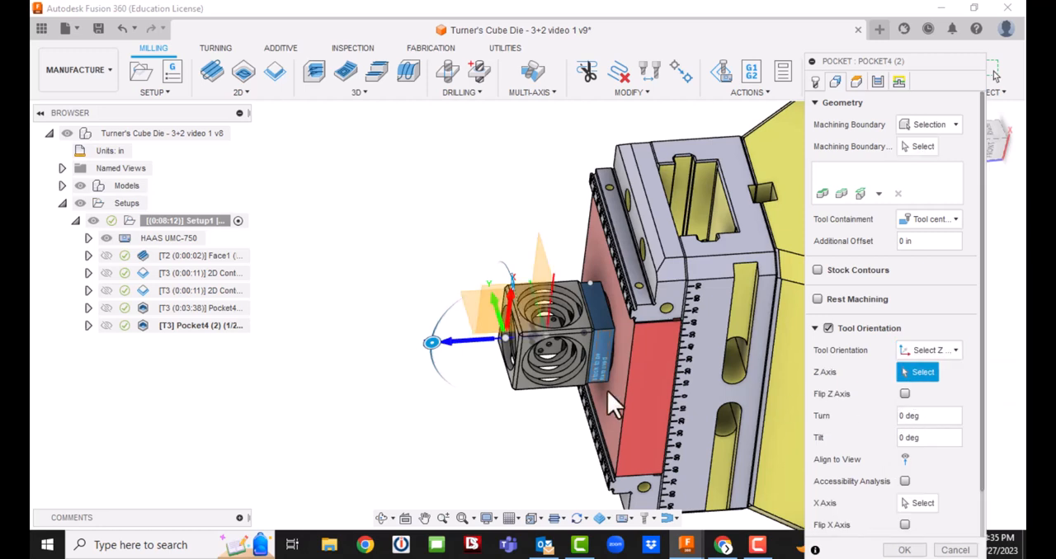
pyautogui.click(574, 288)
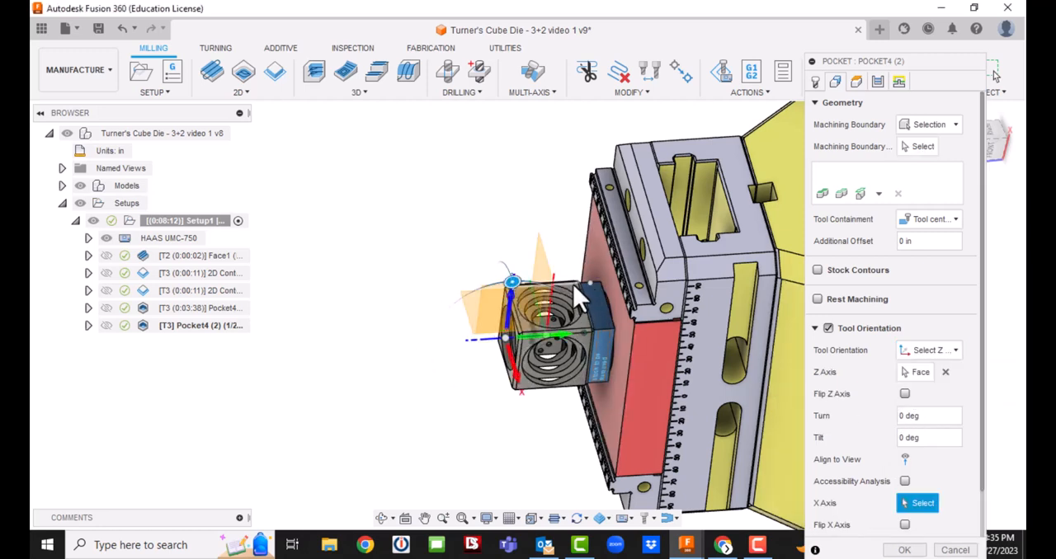
pyautogui.click(581, 284)
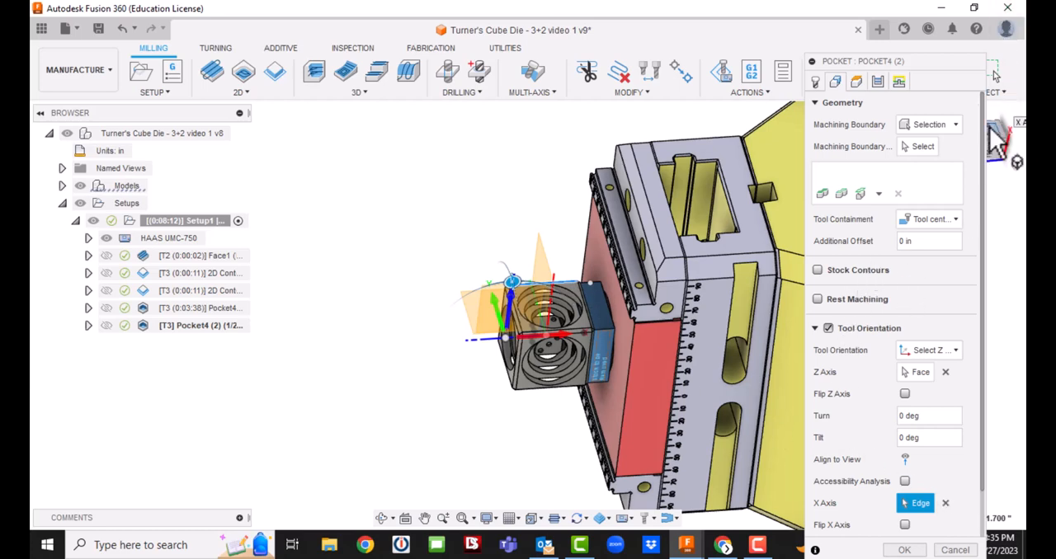
# Pick the outer circular edge on the cube's upper side face as the X-axis reference and accept the pocket operation.
pyautogui.moveTo(1003, 124); pyautogui.dragTo(1008, 128)
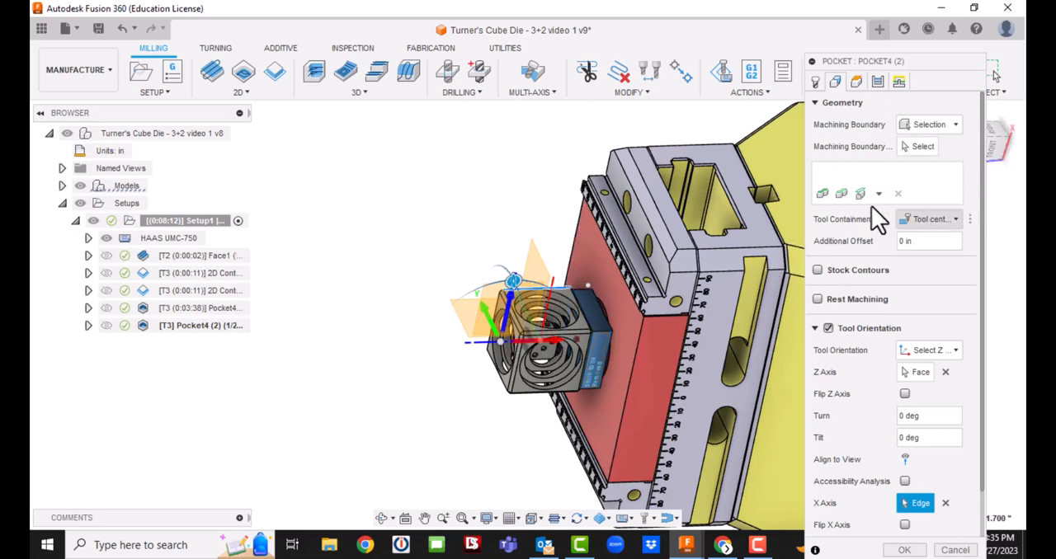
pyautogui.click(933, 123)
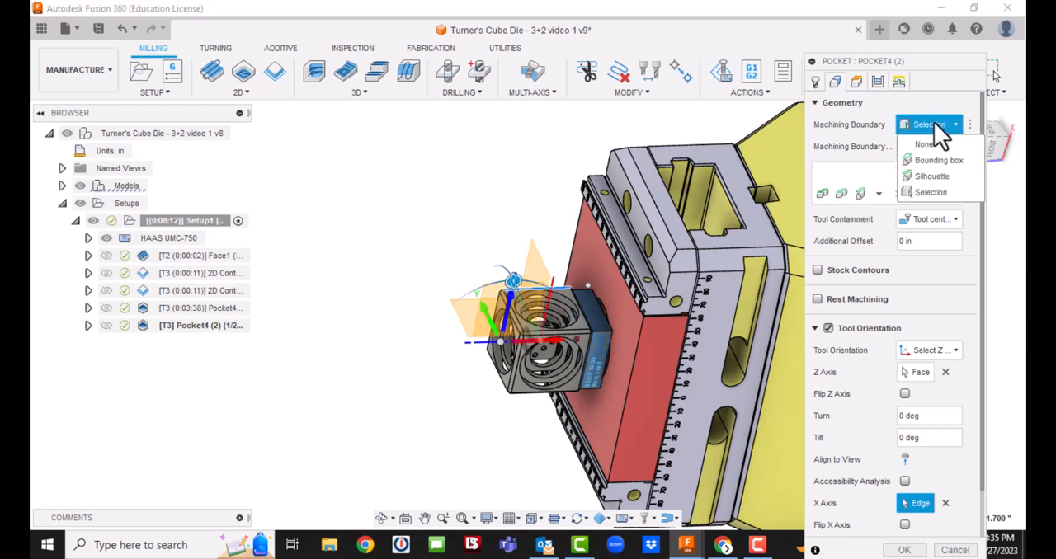
pyautogui.click(928, 192)
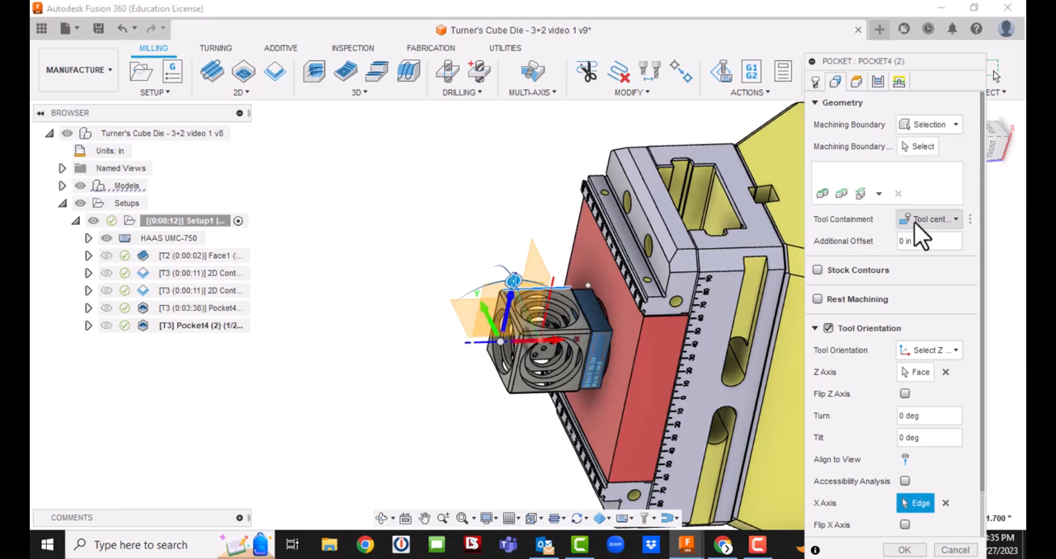
pyautogui.moveTo(914, 58)
pyautogui.mouseDown()
pyautogui.moveTo(897, 7)
pyautogui.moveTo(926, 66)
pyautogui.mouseUp()
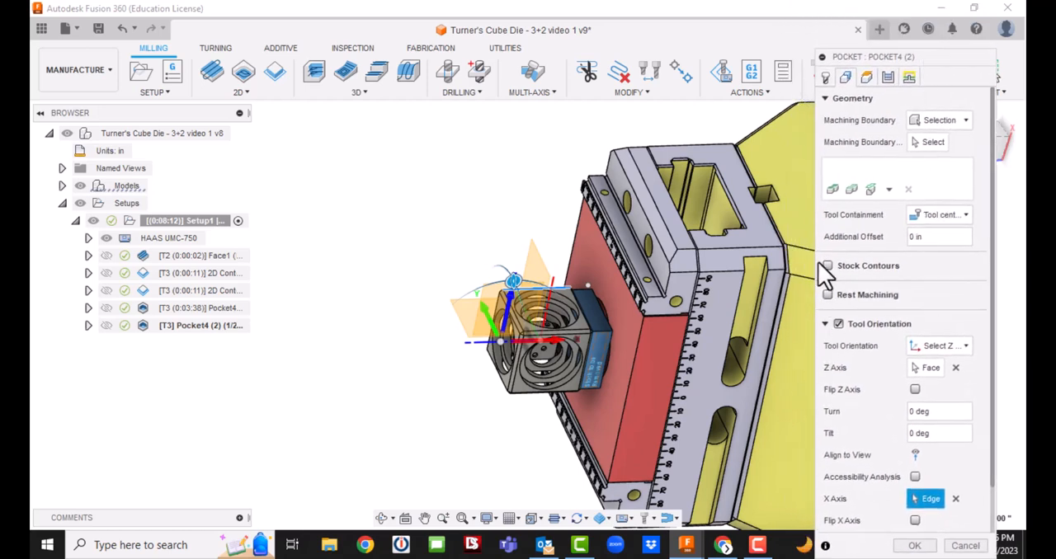
pyautogui.click(566, 298)
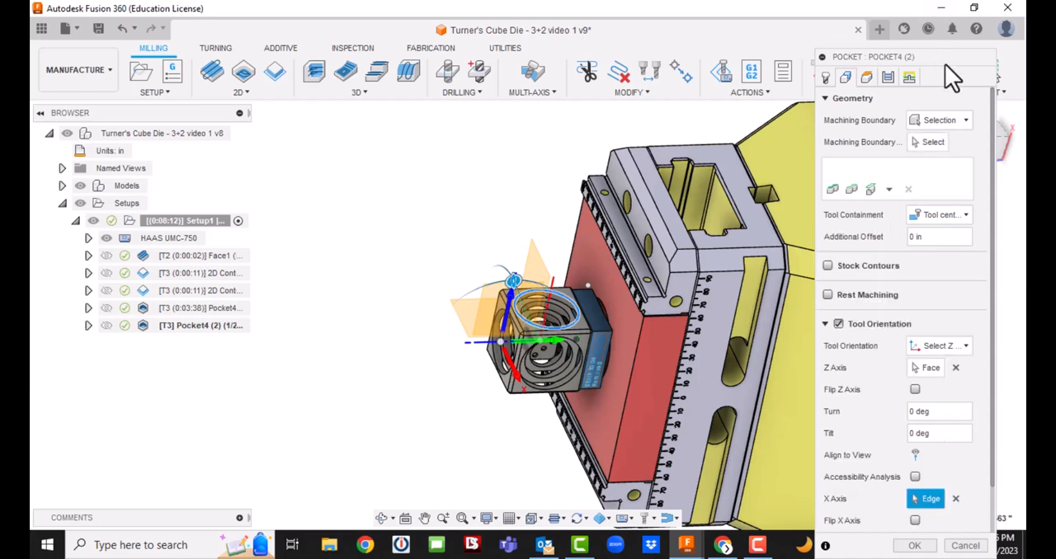
pyautogui.moveTo(946, 63); pyautogui.dragTo(942, 0)
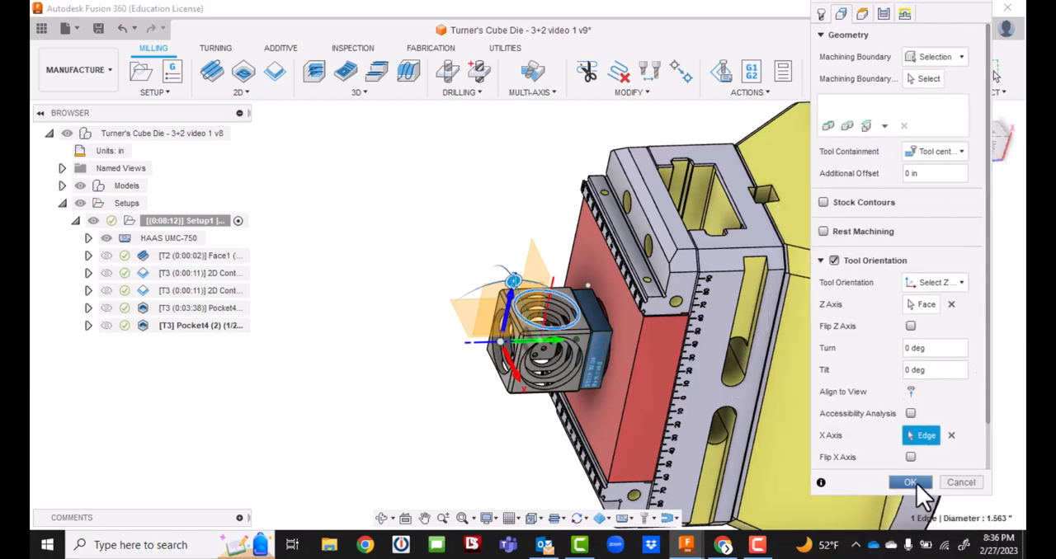
pyautogui.click(911, 482)
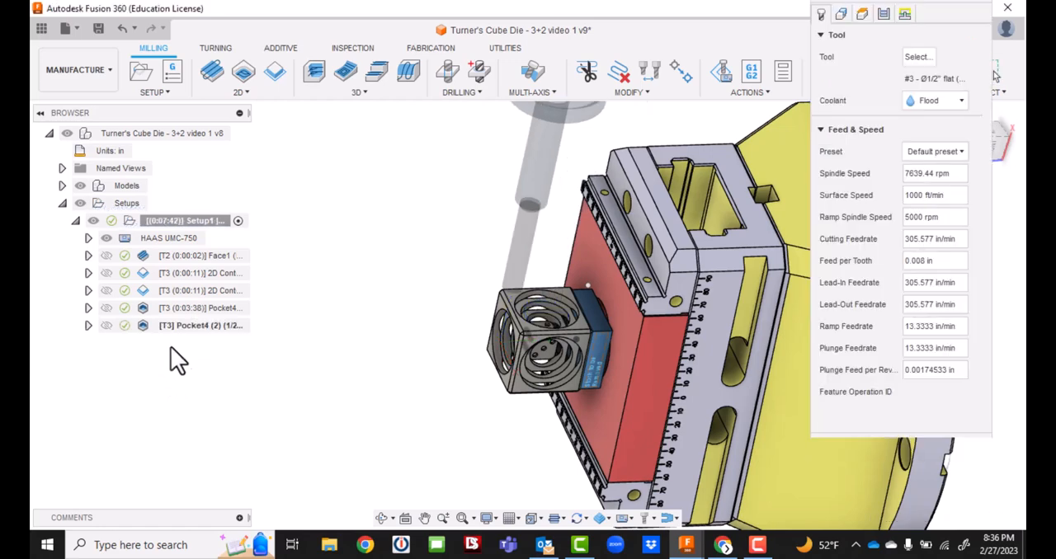
# Reopen the duplicated pocket's geometry and select the three concentric circular edges on the cube's upper side face as machining boundaries.
pyautogui.click(842, 14)
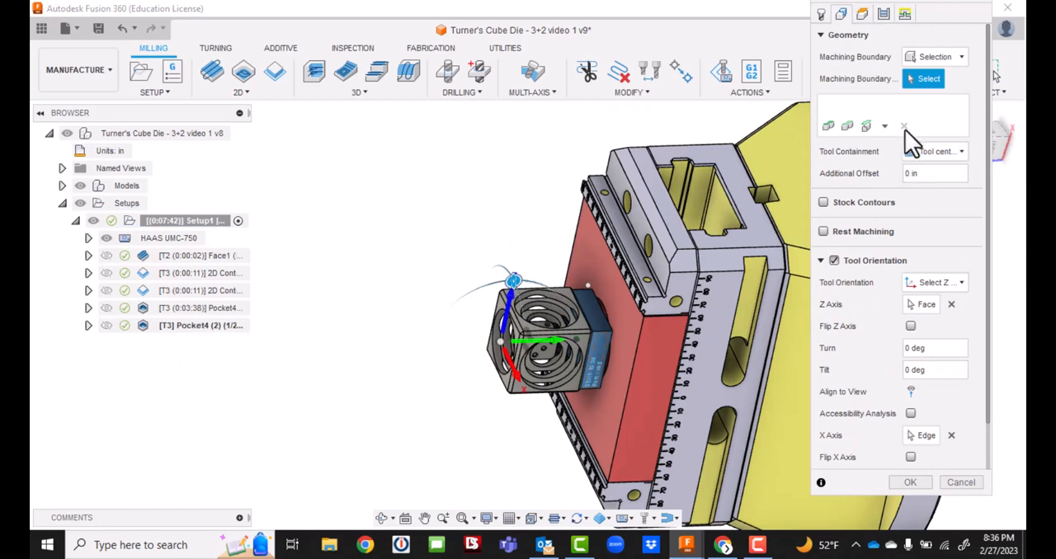
pyautogui.click(946, 60)
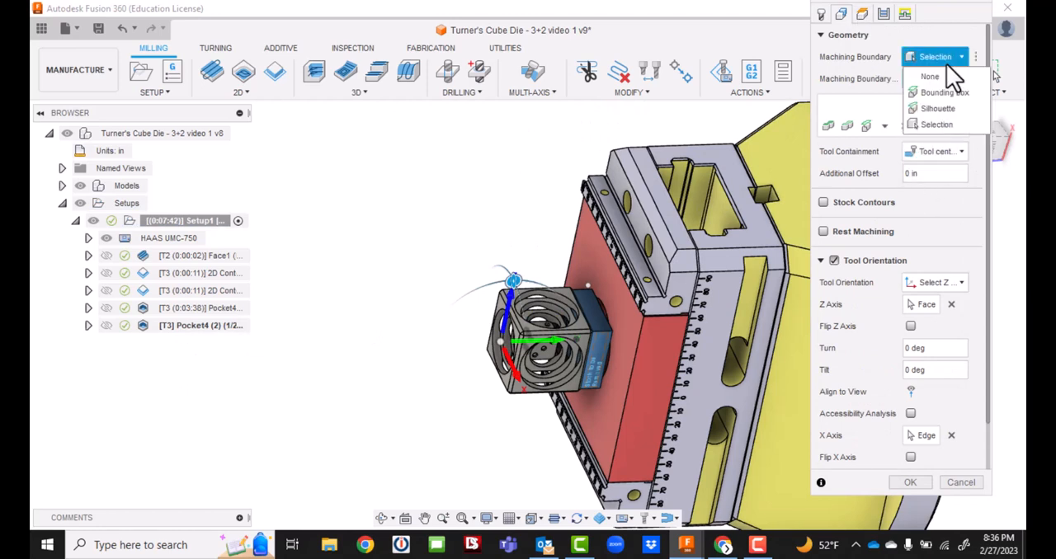
pyautogui.click(948, 125)
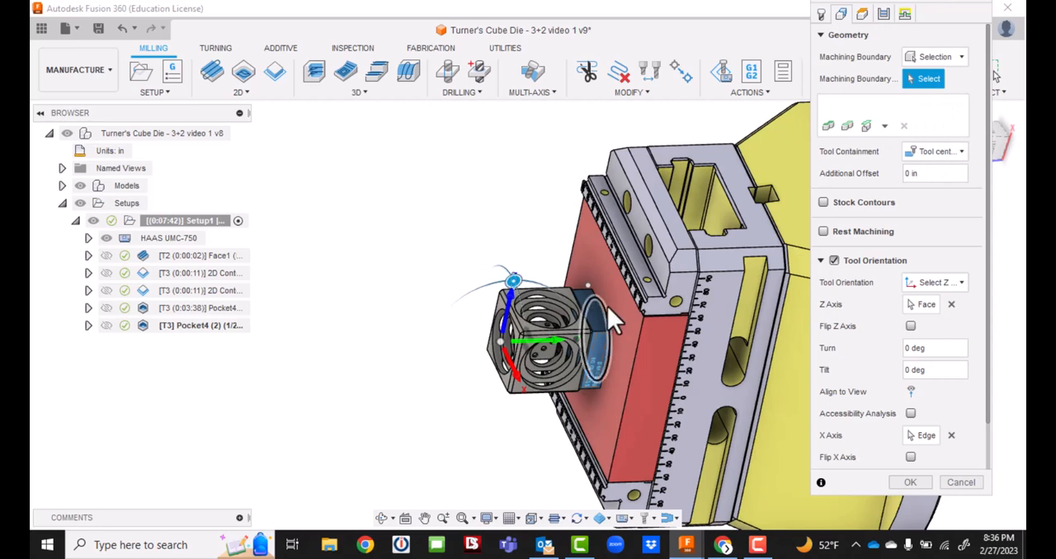
pyautogui.click(565, 298)
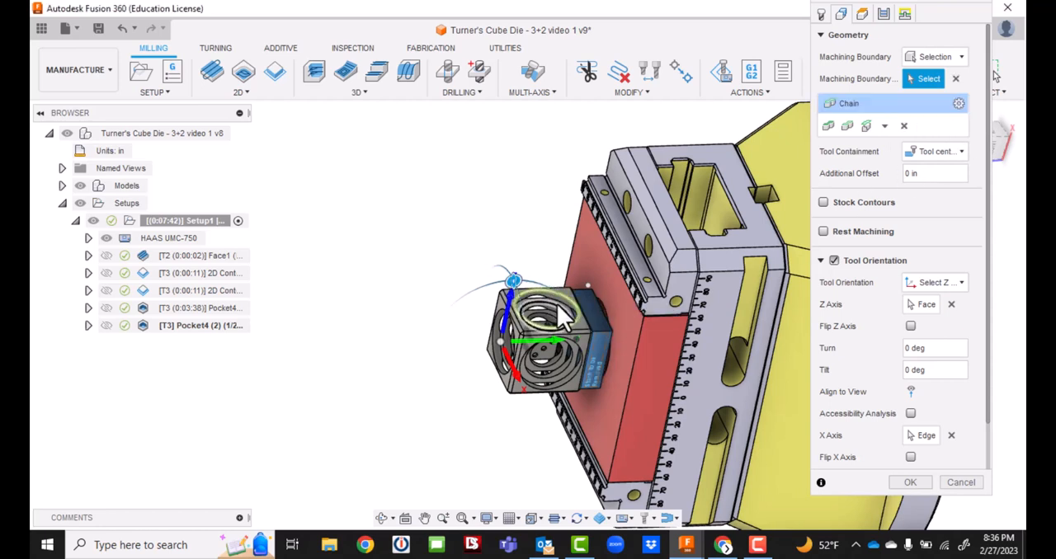
pyautogui.click(556, 304)
pyautogui.click(552, 318)
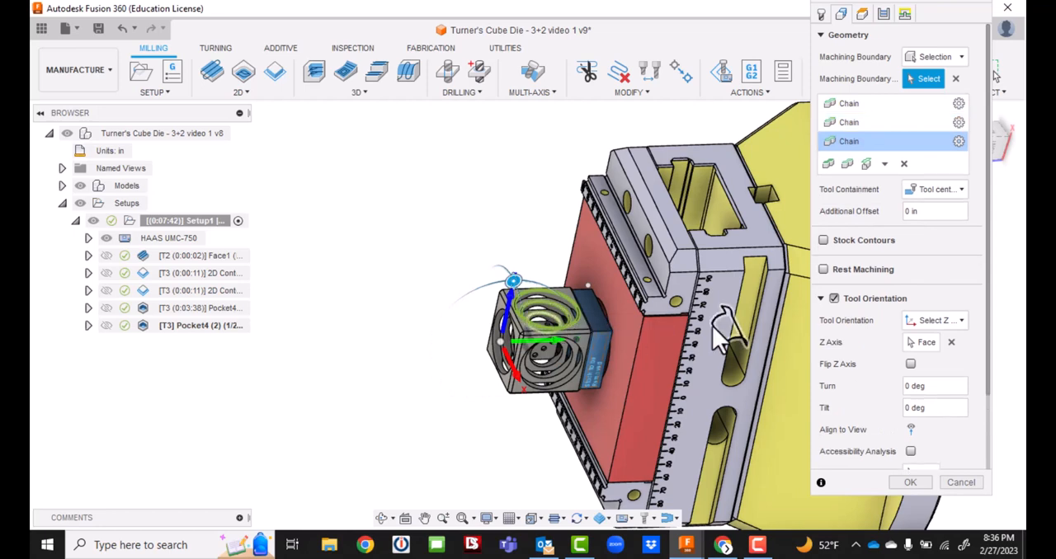
# Accept the duplicated pocket after checking its heights and passes so its toolpath generates, and save the design.
pyautogui.click(864, 17)
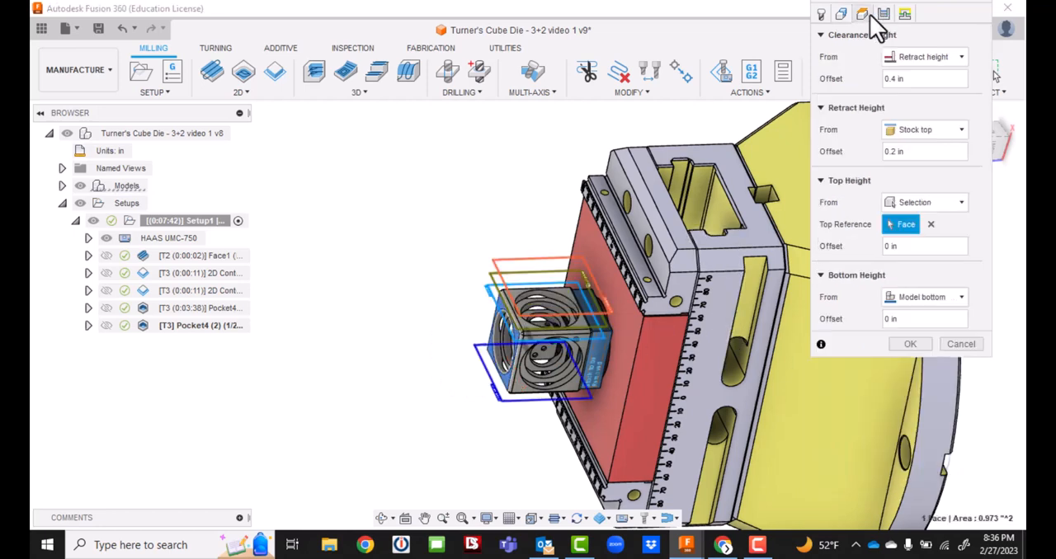
pyautogui.click(883, 15)
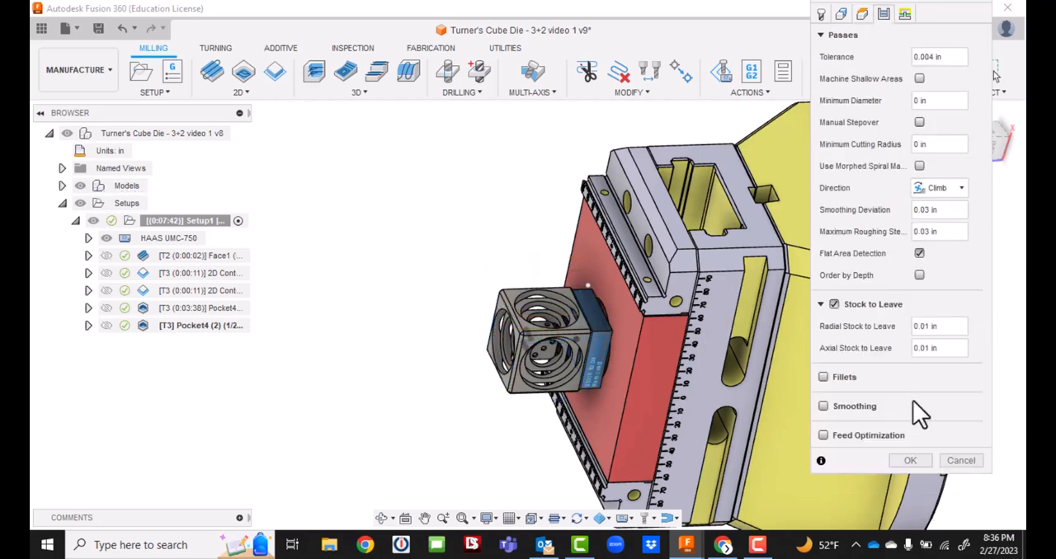
pyautogui.click(912, 461)
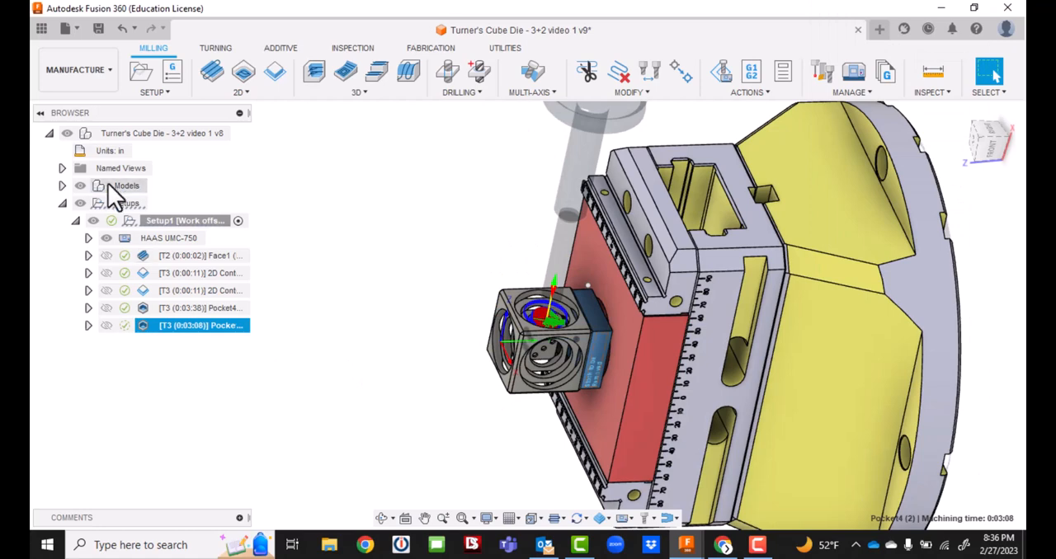
pyautogui.click(98, 29)
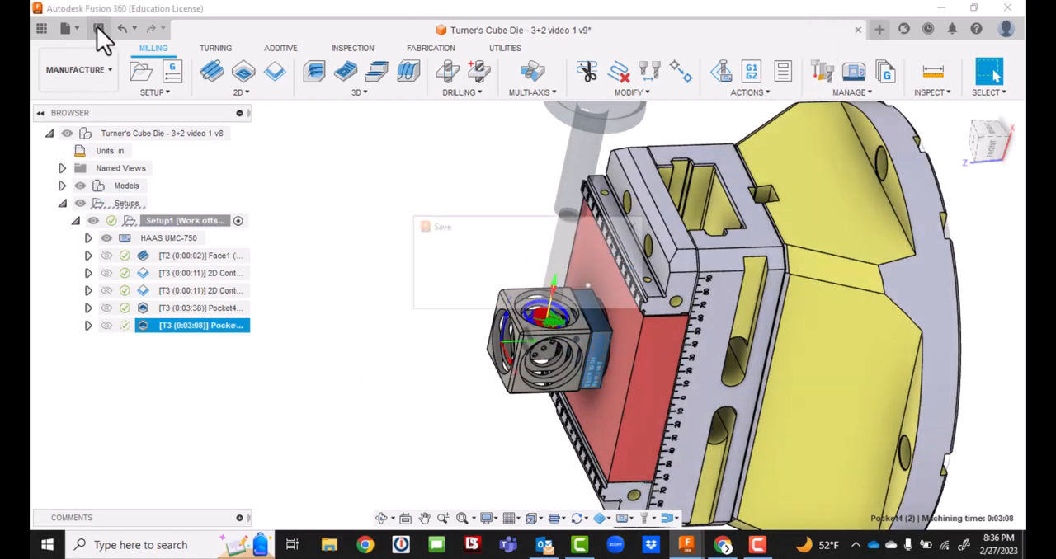
pyautogui.click(520, 294)
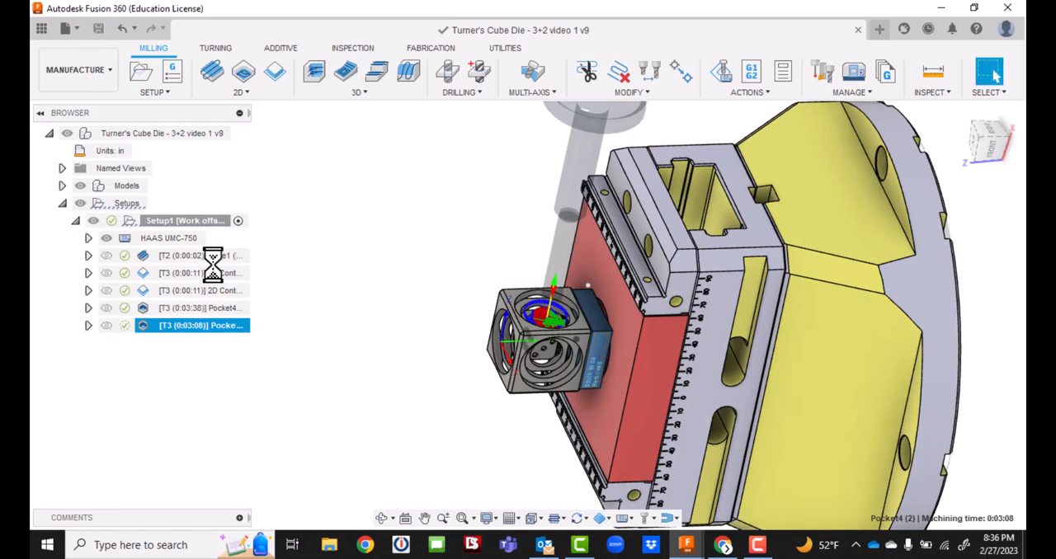
# Rename the original pocket operation as Top Pocket Rough.
pyautogui.click(224, 308)
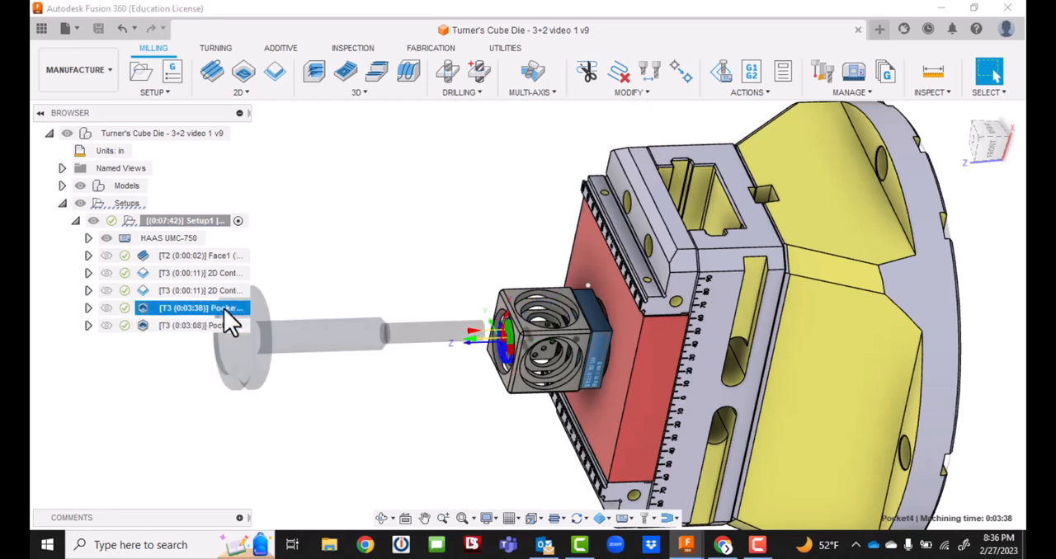
pyautogui.click(223, 308)
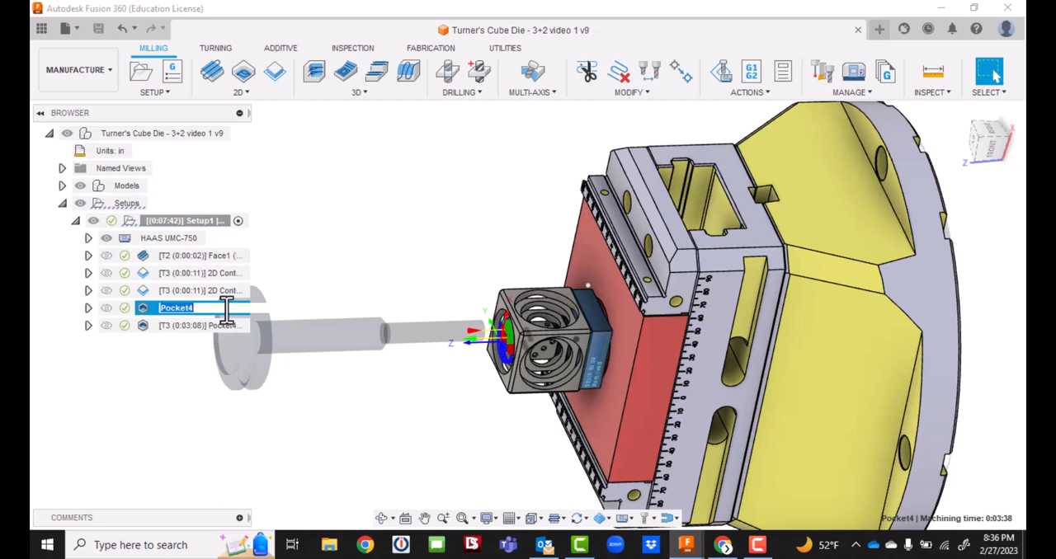
pyautogui.write('Top Pocket')
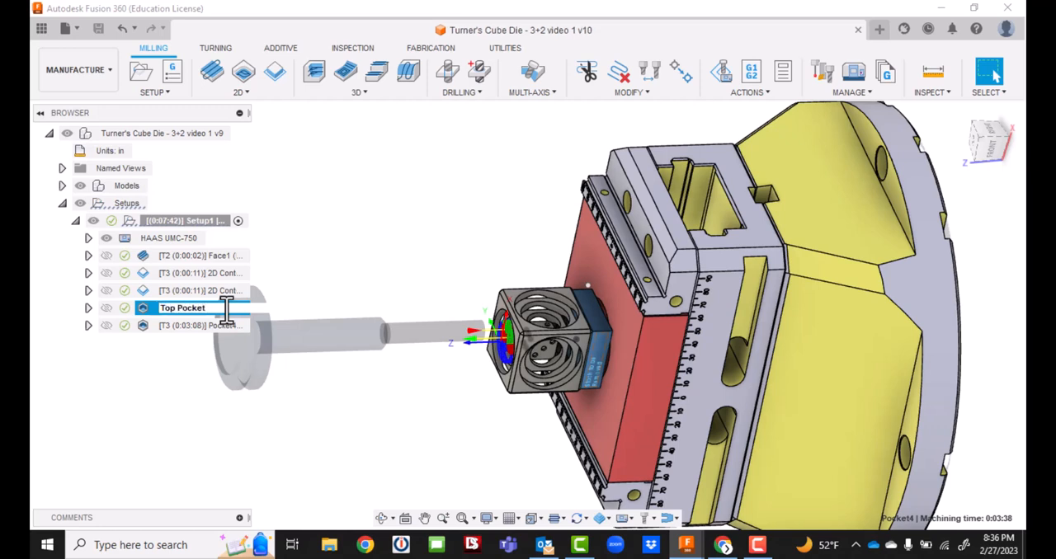
pyautogui.write(' Rough')
pyautogui.press('Return')
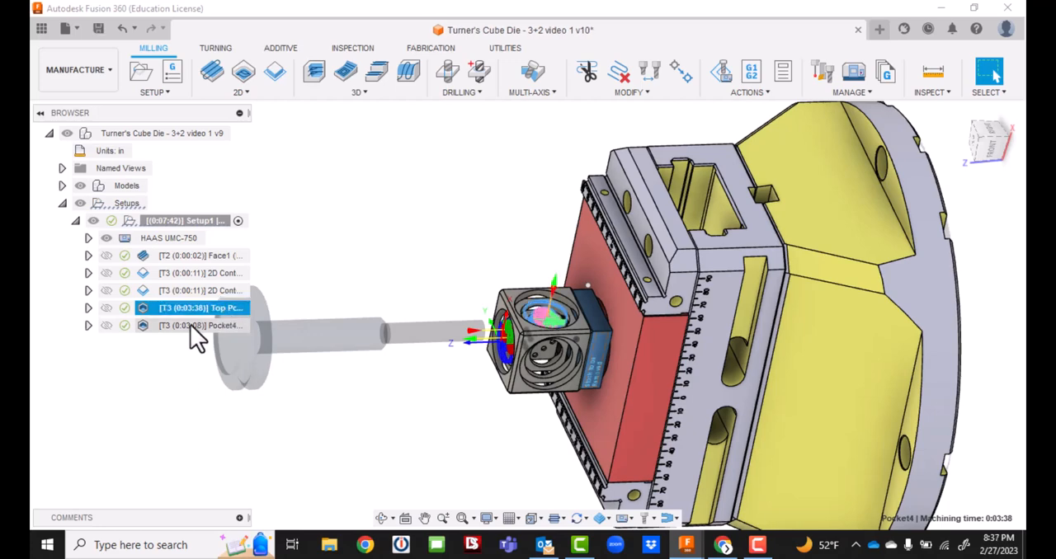
# Rename the duplicated pocket operation as 2nd Pocket Rough and save the design.
pyautogui.click(190, 326)
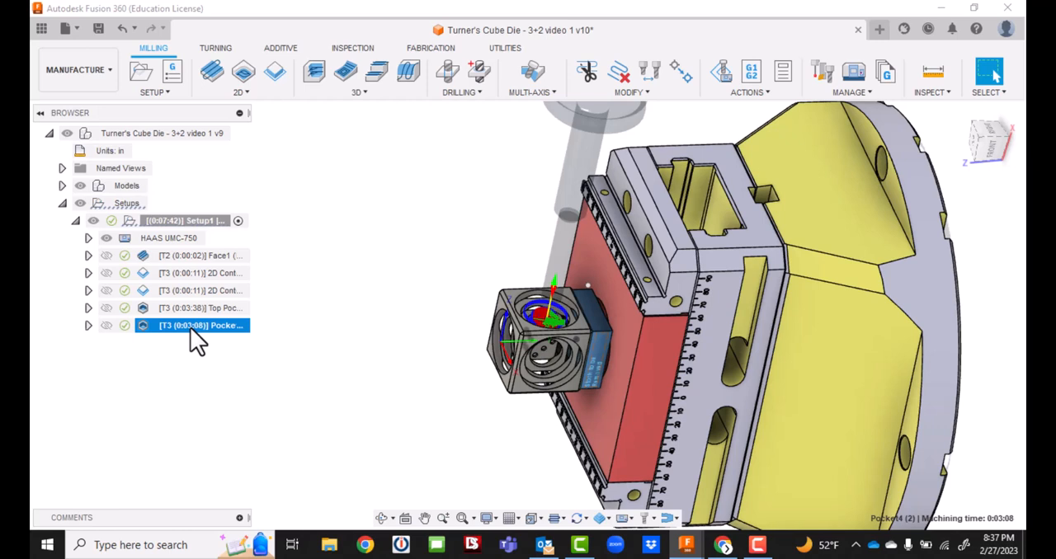
pyautogui.click(190, 327)
pyautogui.click(193, 328)
pyautogui.press('BackSpace')
pyautogui.press('BackSpace')
pyautogui.press('BackSpace')
pyautogui.press('BackSpace')
pyautogui.press('BackSpace')
pyautogui.press('BackSpace')
pyautogui.press('BackSpace')
pyautogui.press('BackSpace')
pyautogui.press('BackSpace')
pyautogui.press('BackSpace')
pyautogui.press('BackSpace')
pyautogui.write('2nd P')
pyautogui.write('ocket to')
pyautogui.write('ugh')
pyautogui.press('Return')
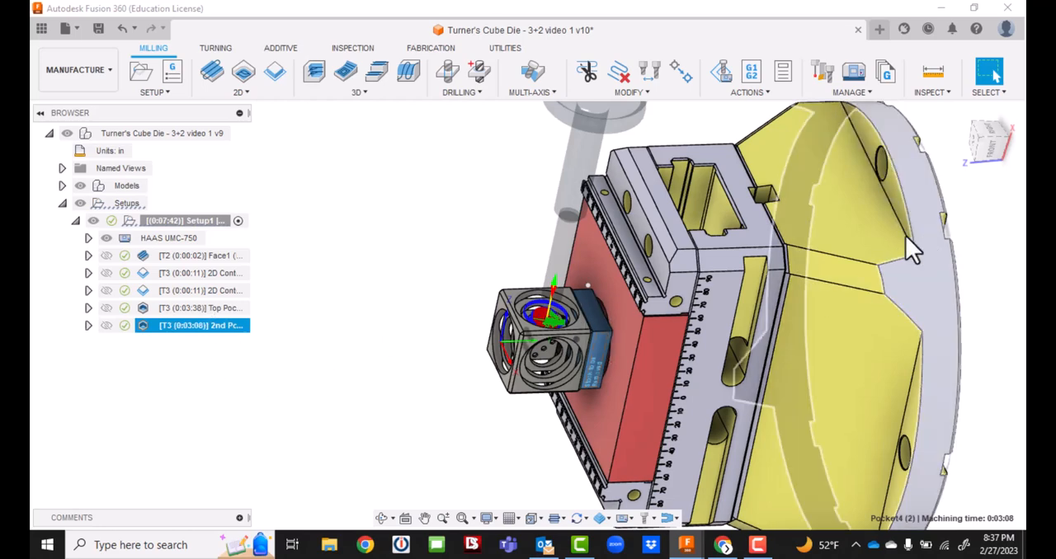
pyautogui.click(98, 29)
pyautogui.click(526, 294)
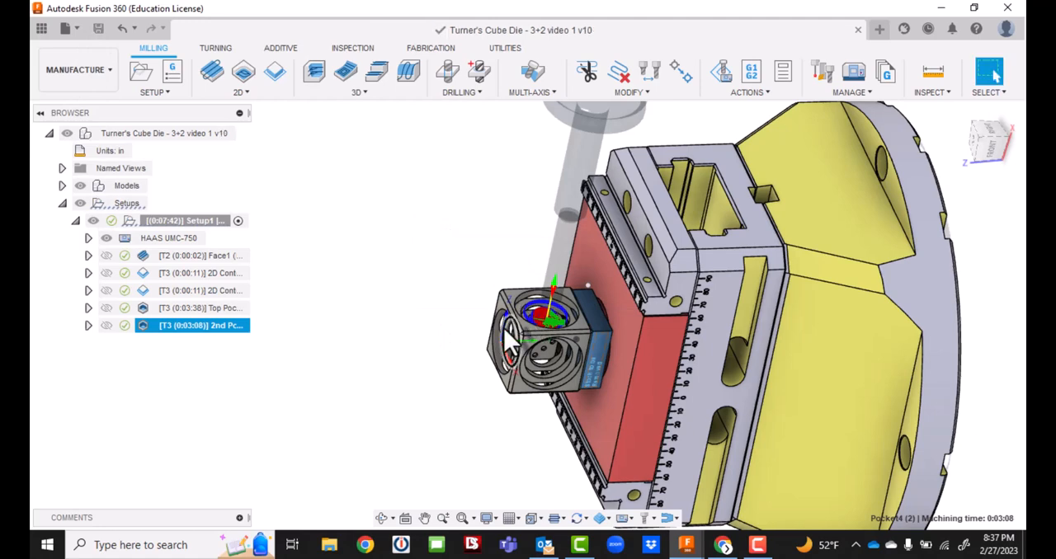
# Add 2nd Pocket Rough to a new linear pattern, using the outer circular edge on the cube's adjacent side face as Direction 1.
pyautogui.moveTo(1018, 175); pyautogui.dragTo(1020, 124)
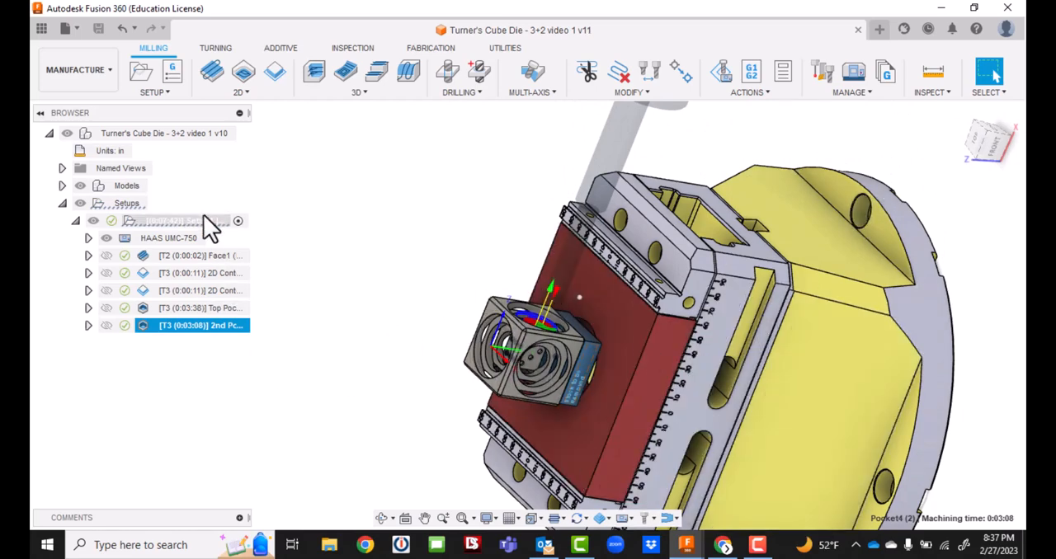
pyautogui.click(768, 536)
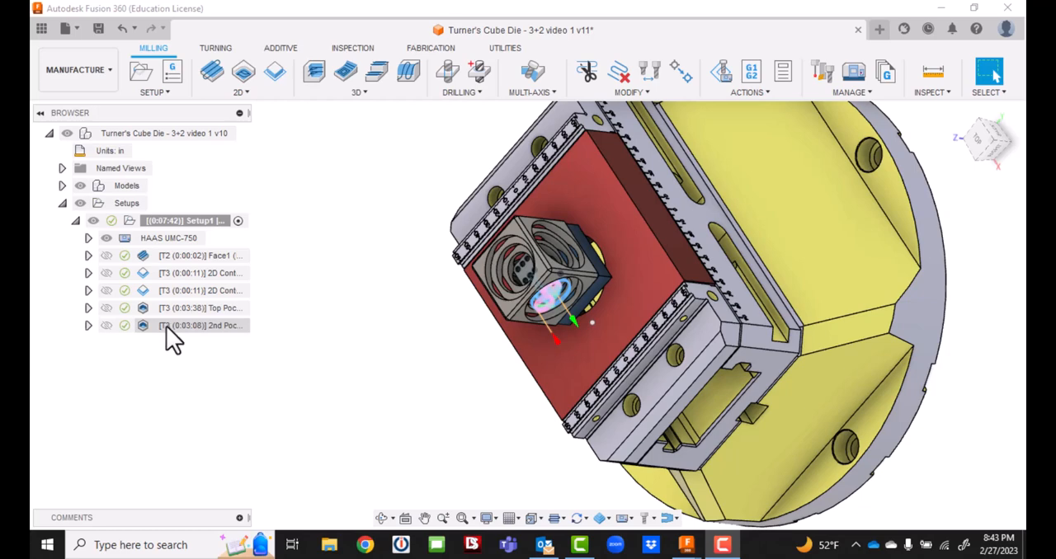
pyautogui.rightClick(166, 326)
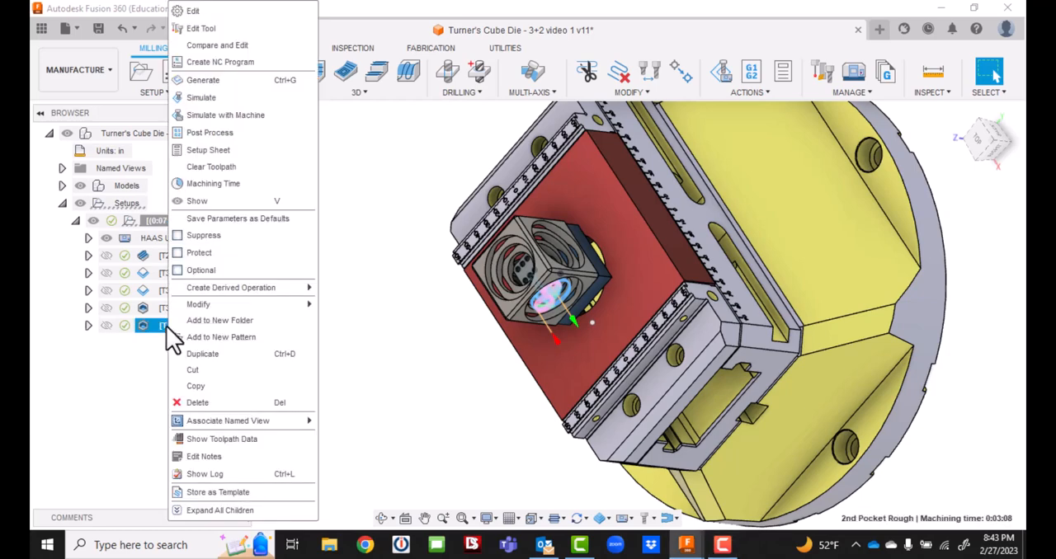
pyautogui.click(227, 339)
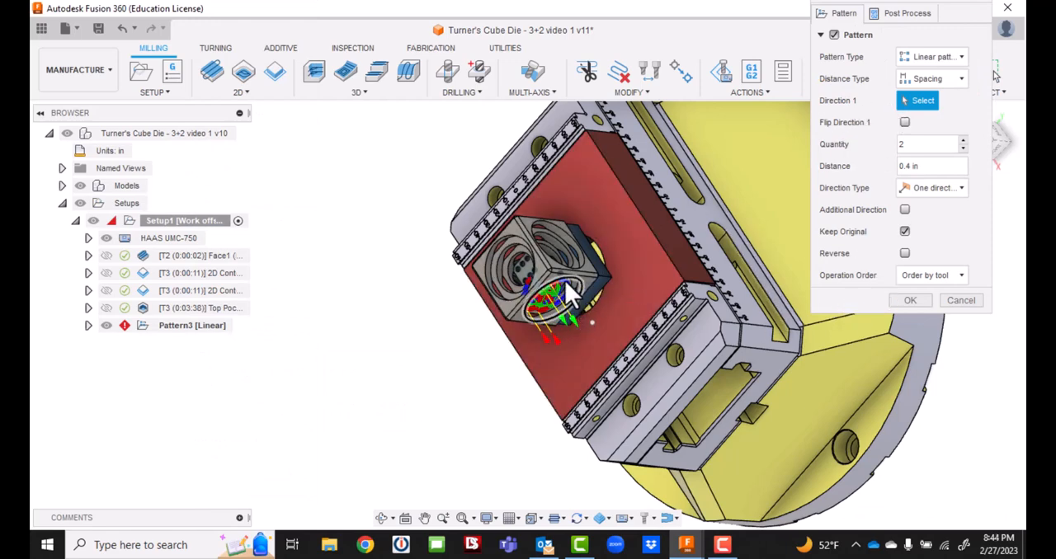
pyautogui.scroll(3, 603, 288)
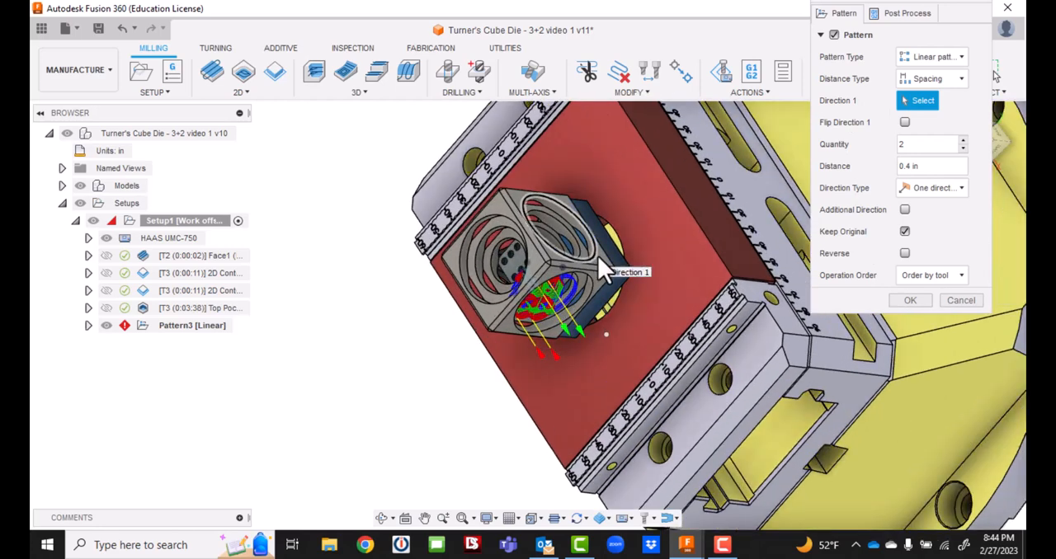
pyautogui.click(598, 260)
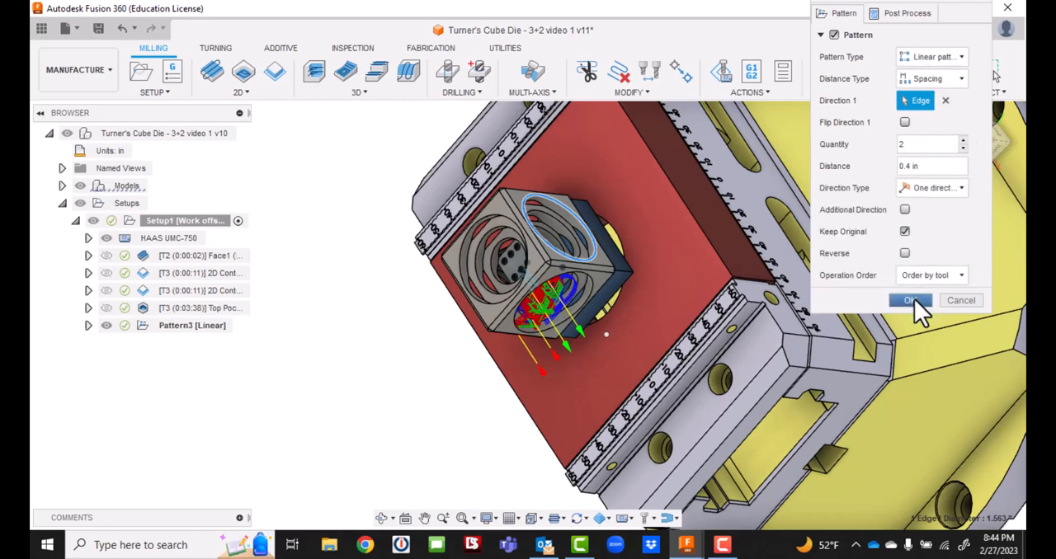
pyautogui.click(911, 301)
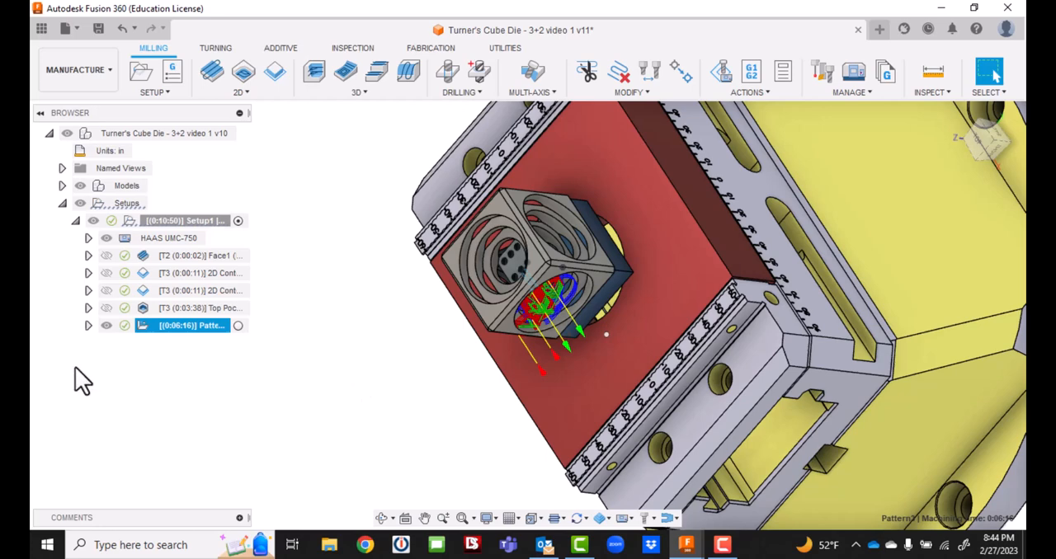
# Expand the new pattern and duplicate the 2nd Pocket Rough operation inside it three times.
pyautogui.click(88, 326)
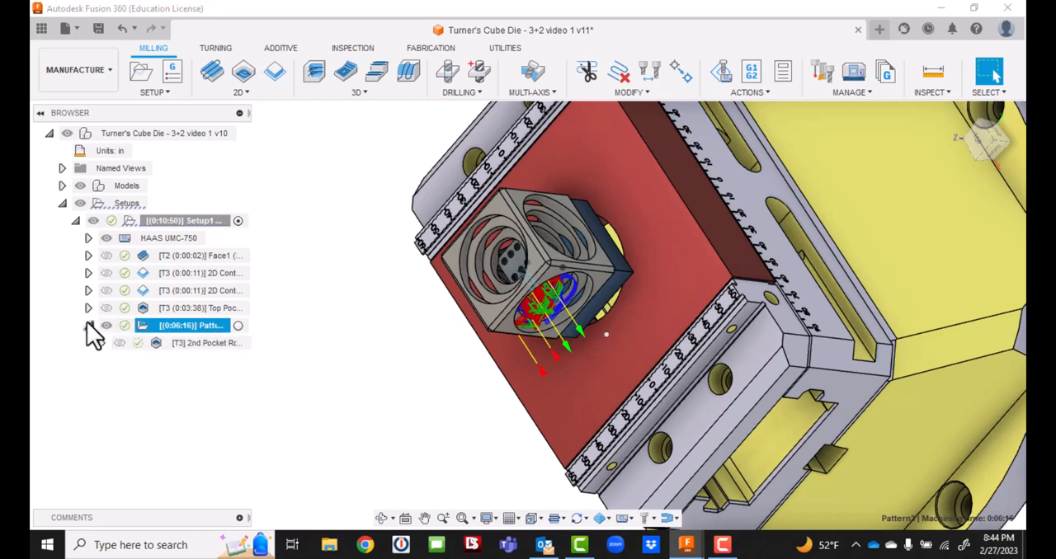
pyautogui.click(88, 326)
pyautogui.click(89, 327)
pyautogui.rightClick(215, 345)
pyautogui.click(278, 354)
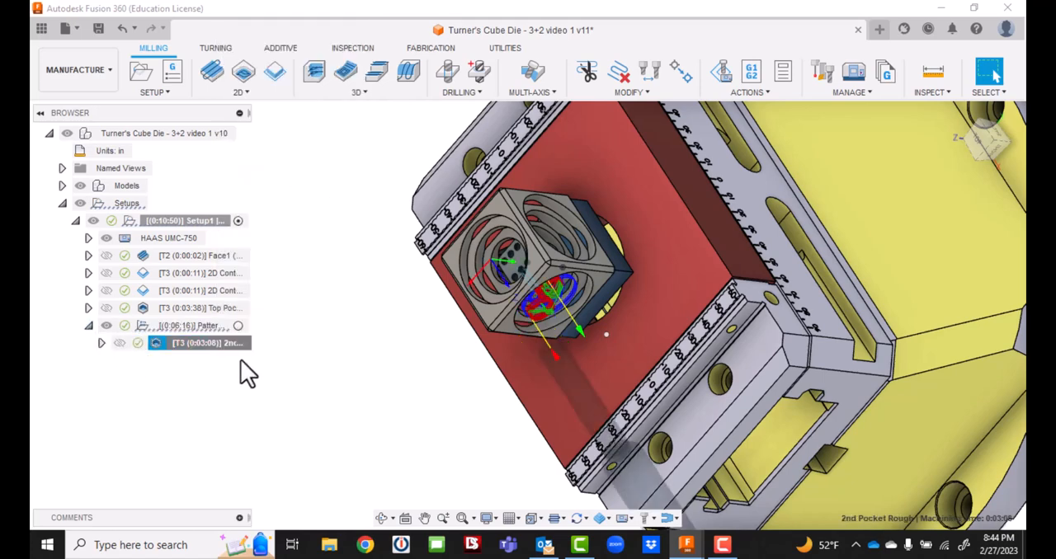
pyautogui.rightClick(227, 370)
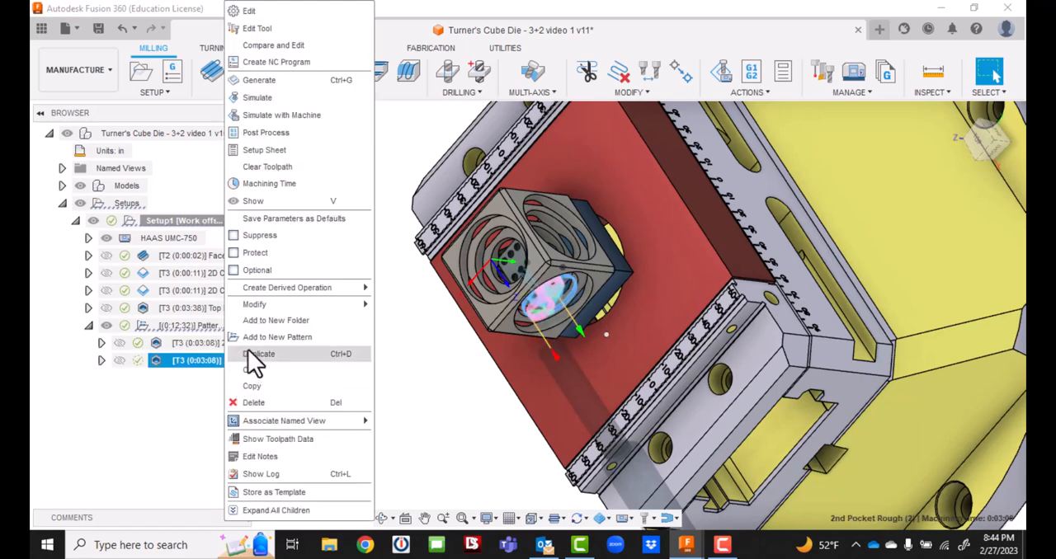
pyautogui.click(251, 353)
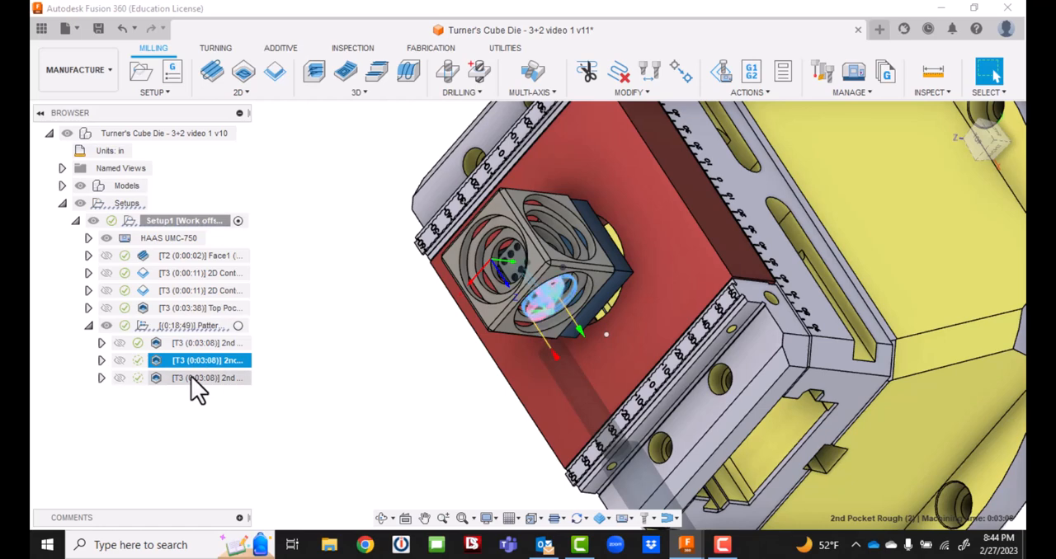
pyautogui.rightClick(191, 377)
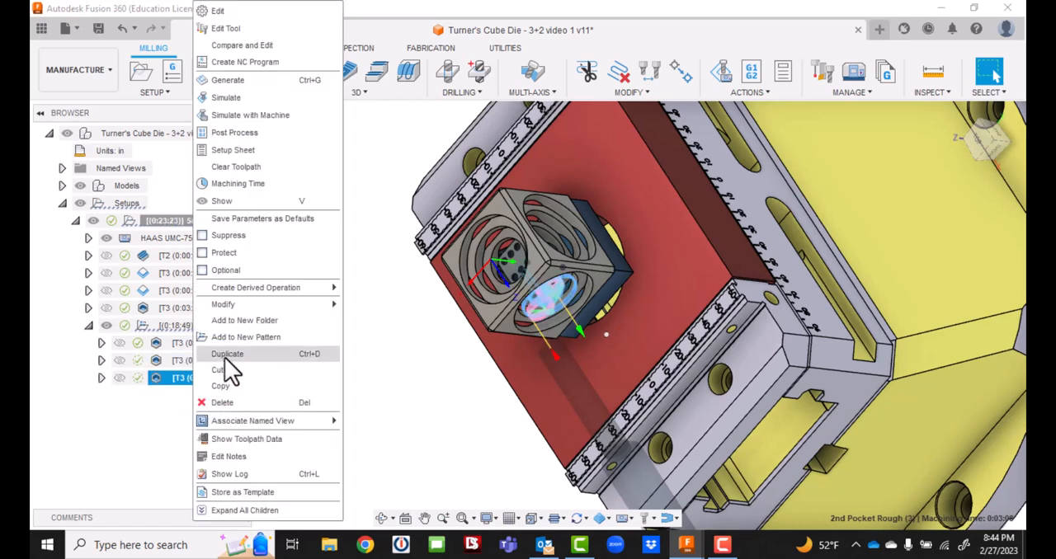
pyautogui.click(227, 354)
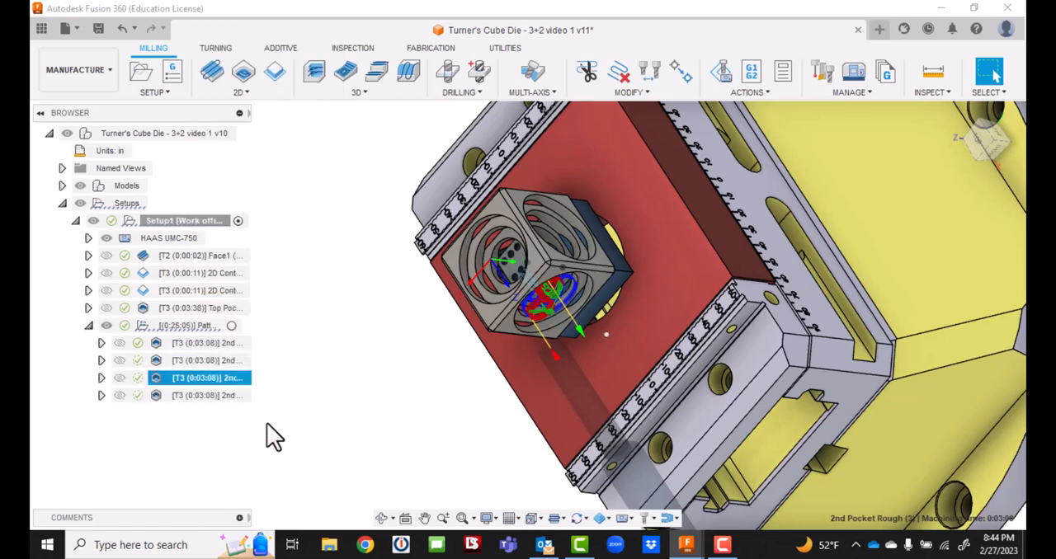
pyautogui.click(298, 414)
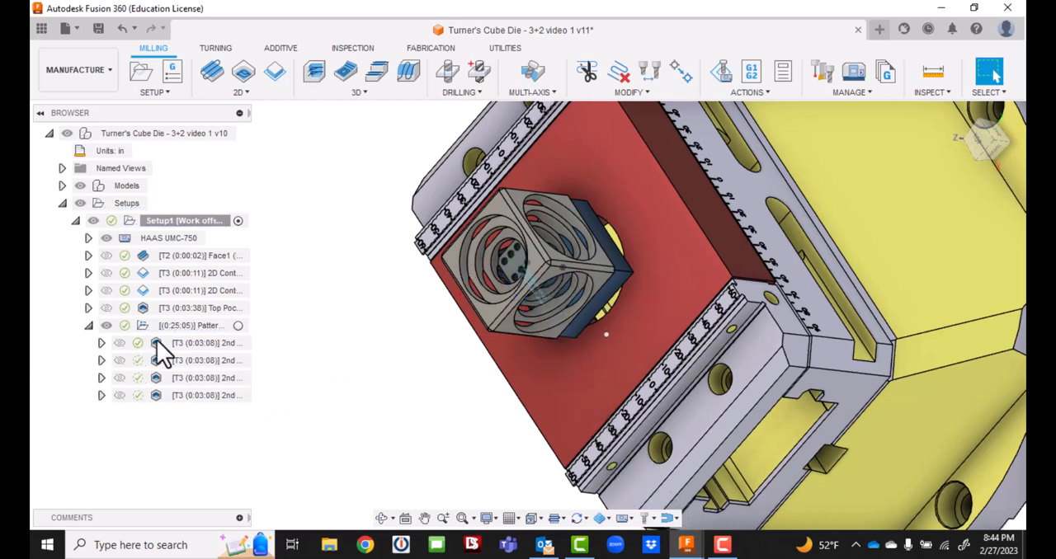
pyautogui.click(182, 330)
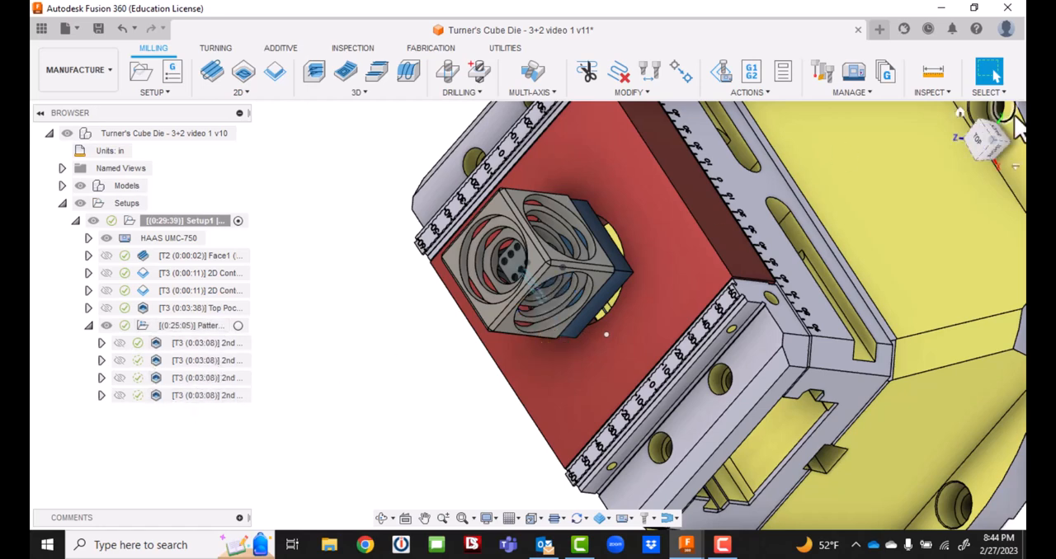
# Edit the first duplicate of 2nd Pocket Rough and set its tool-orientation Z axis to the cube's adjacent side face, keeping Z axis/plane and X axis orientation.
pyautogui.click(171, 363)
pyautogui.rightClick(172, 362)
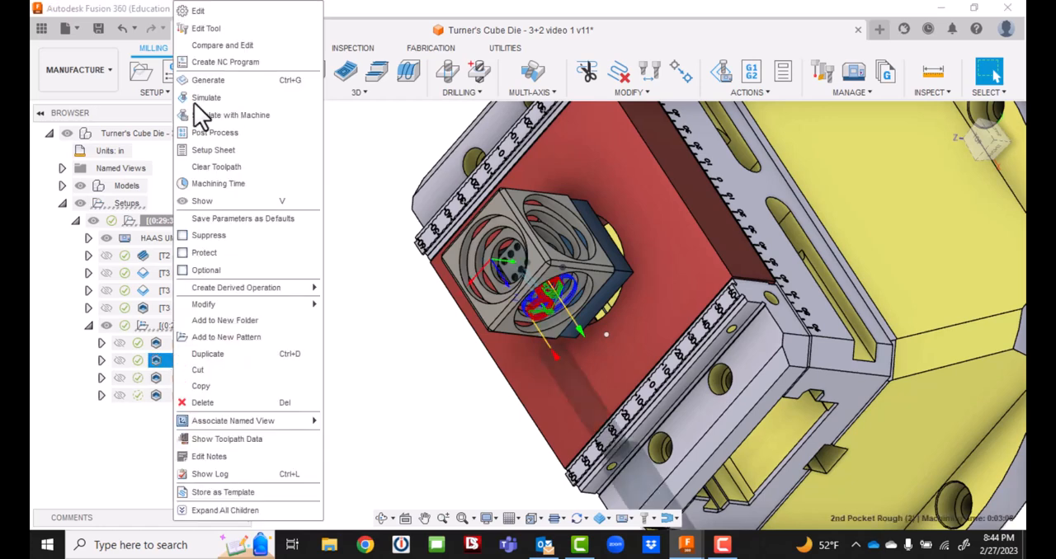
pyautogui.click(204, 14)
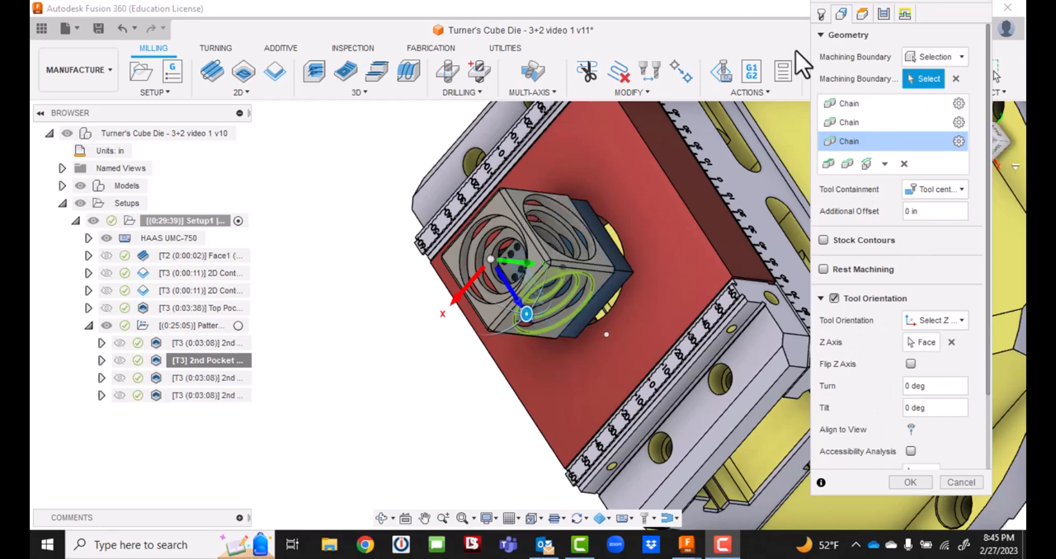
pyautogui.moveTo(988, 141); pyautogui.dragTo(977, 141)
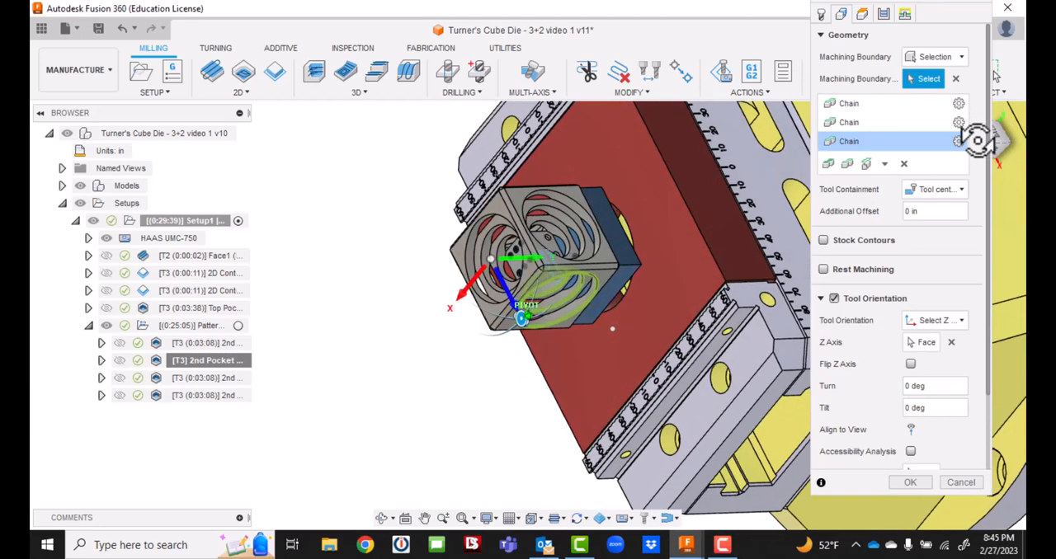
pyautogui.click(937, 341)
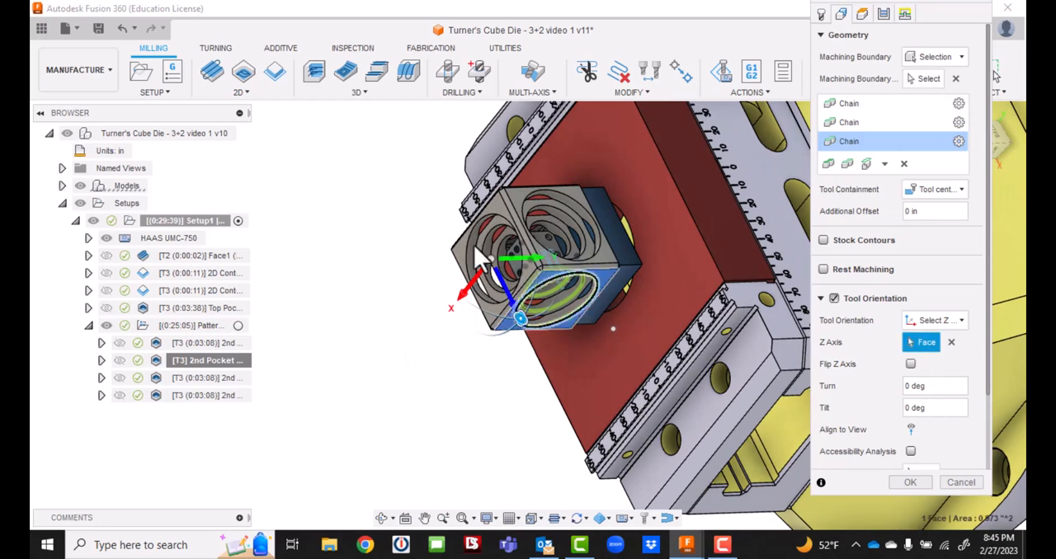
pyautogui.click(516, 195)
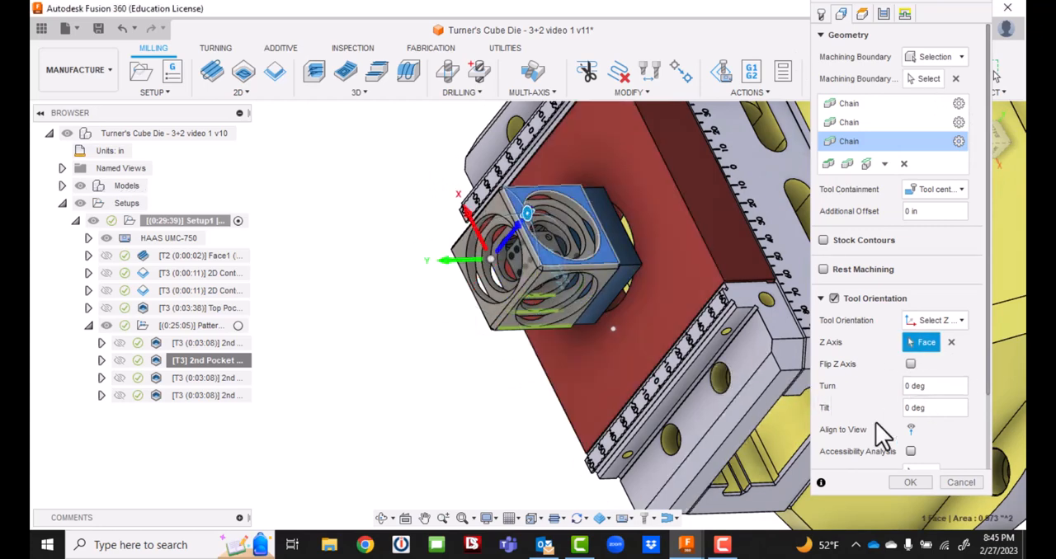
pyautogui.click(963, 320)
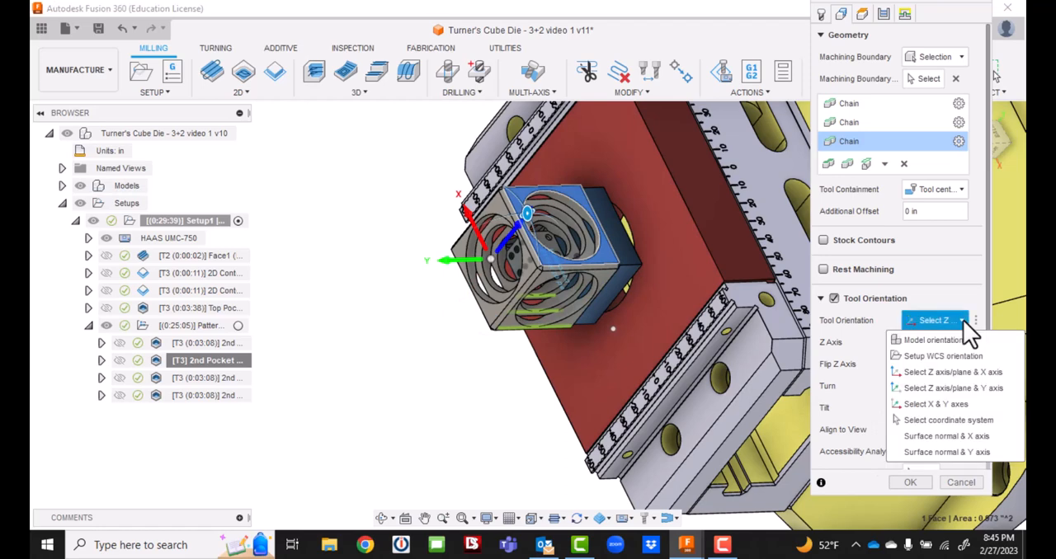
pyautogui.click(943, 372)
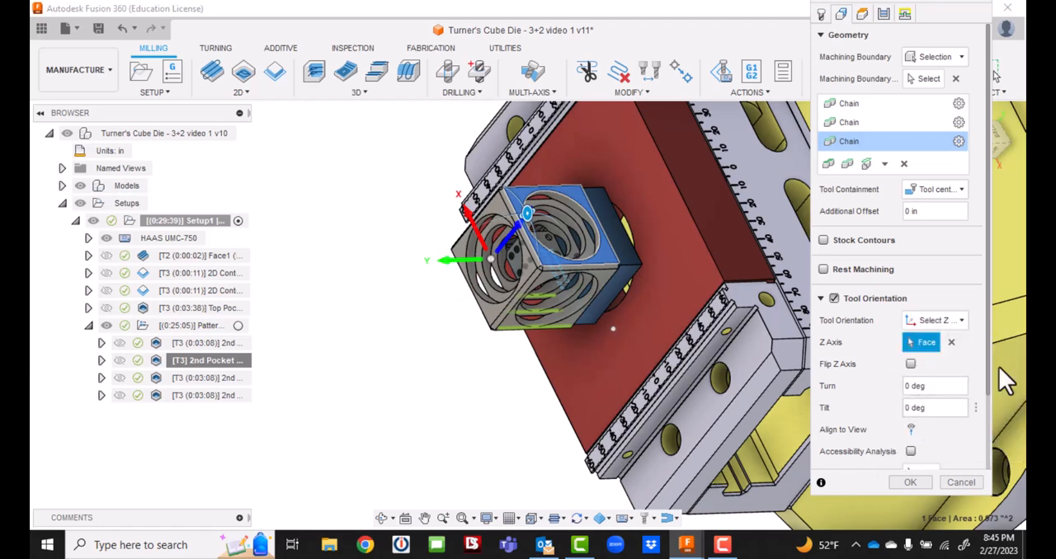
# Use the straight outer edge of that side face as the X axis, accept the operation, and check its generation log.
pyautogui.scroll(-3, 986, 304)
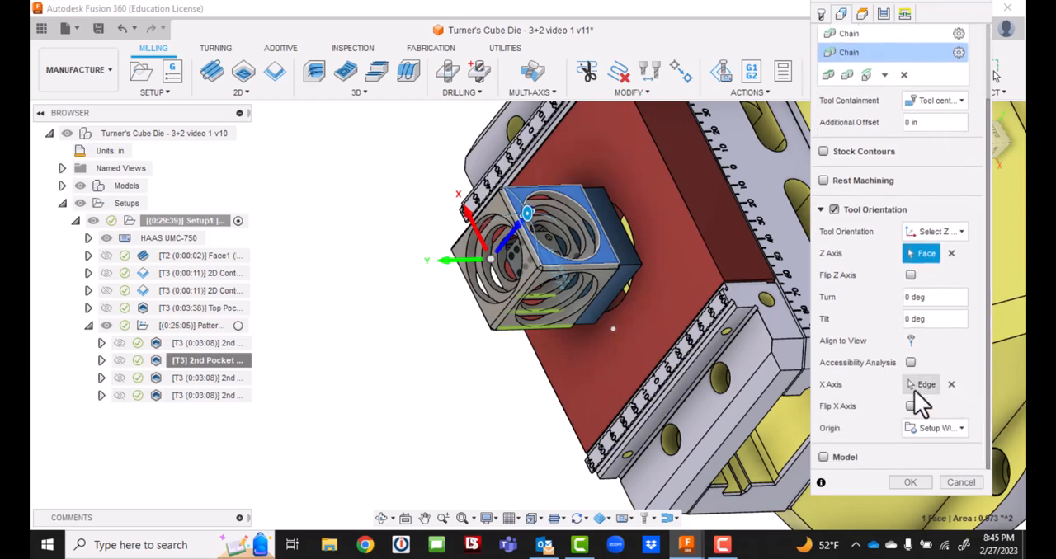
pyautogui.click(919, 385)
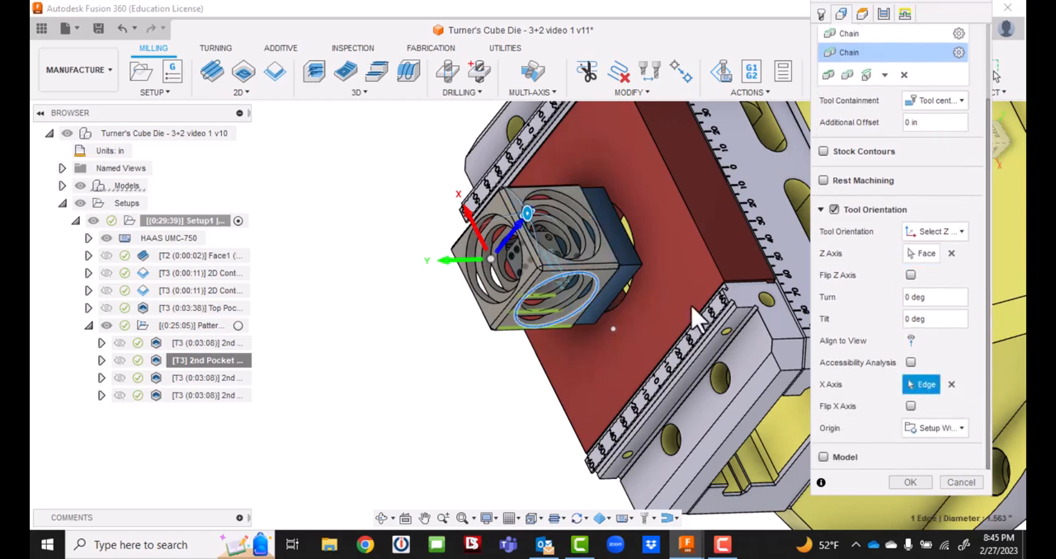
pyautogui.click(543, 185)
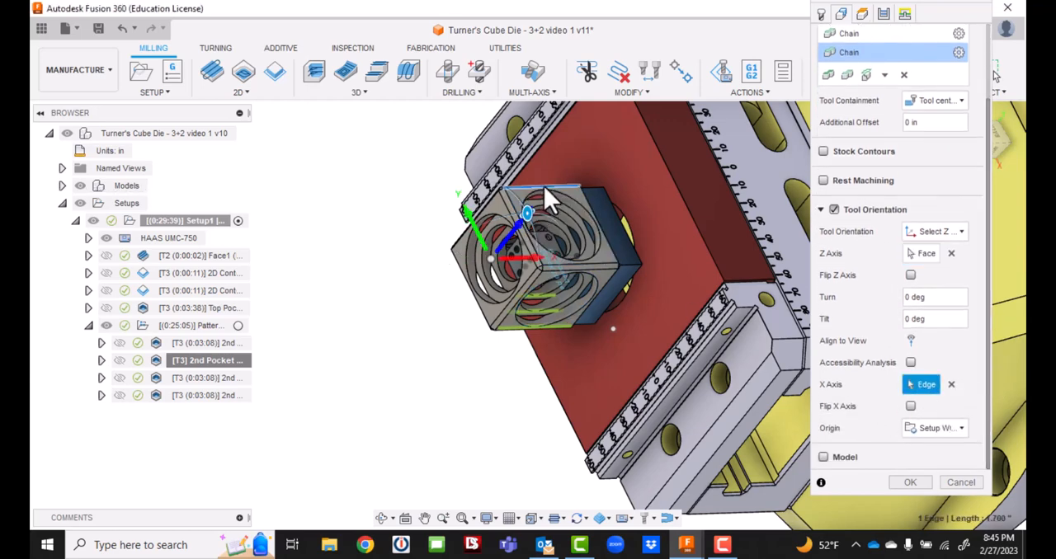
pyautogui.click(909, 483)
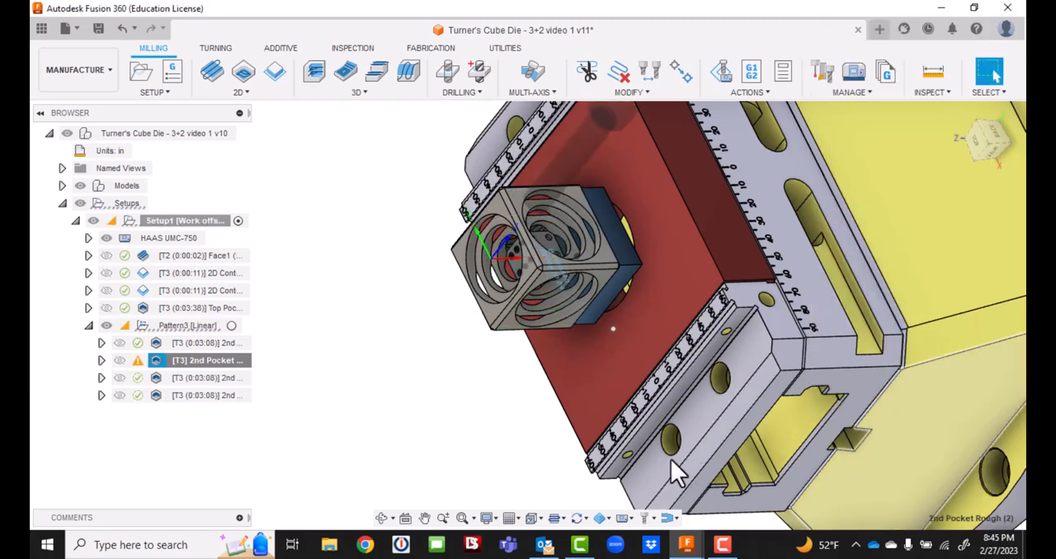
pyautogui.click(136, 362)
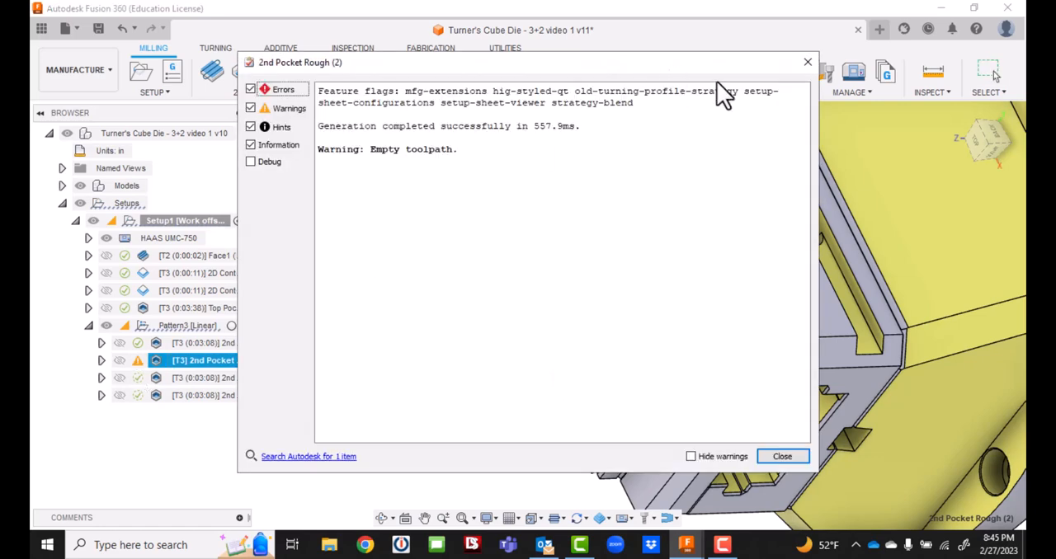
pyautogui.click(808, 62)
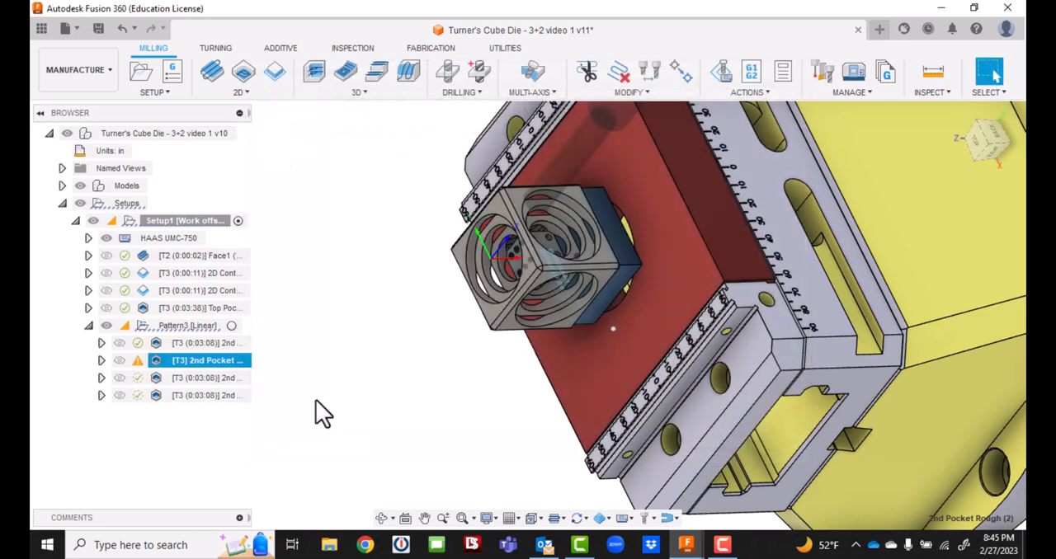
# Edit the first duplicate of 2nd Pocket Rough and remove all three existing machining boundary chains.
pyautogui.doubleClick(172, 361)
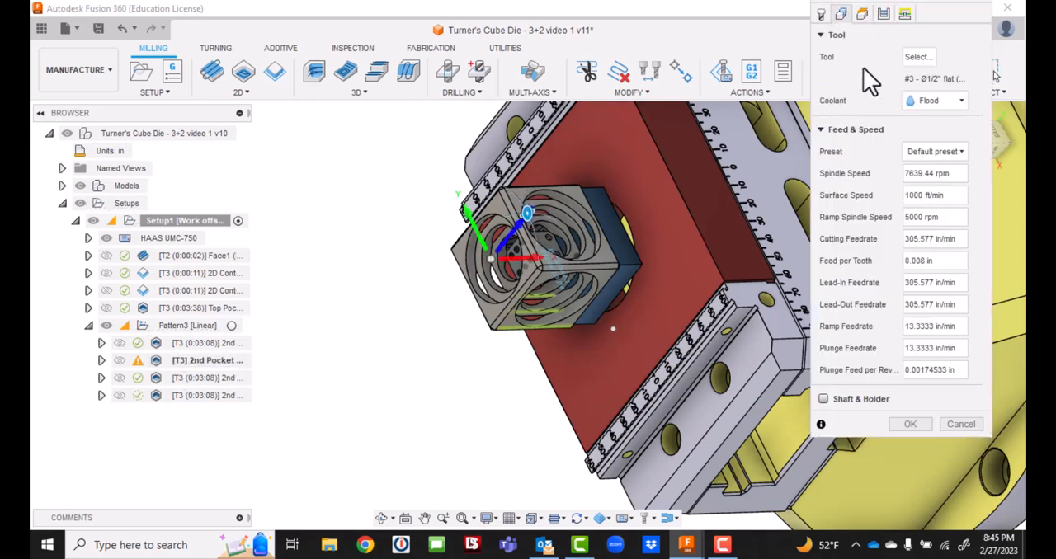
pyautogui.click(841, 14)
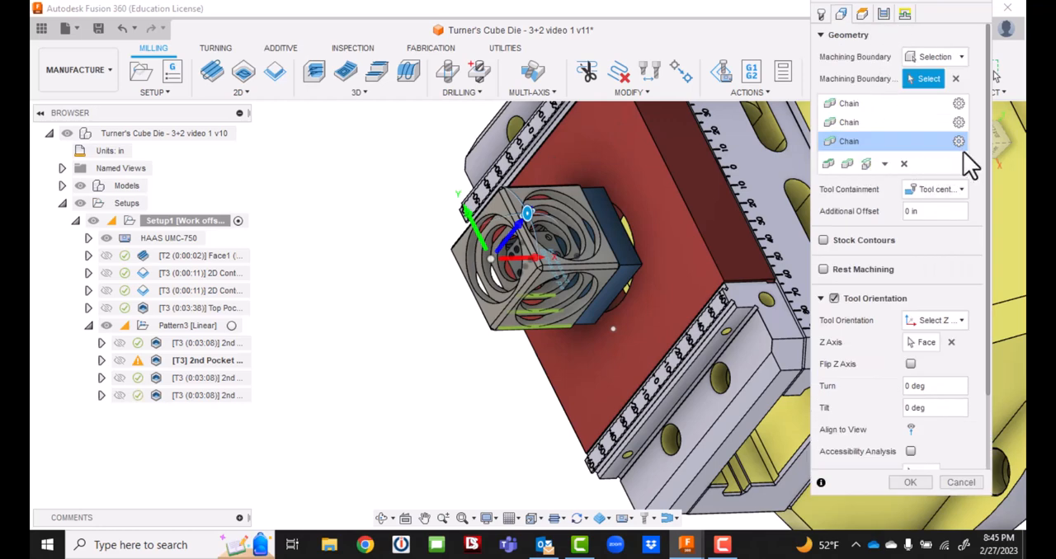
pyautogui.click(903, 163)
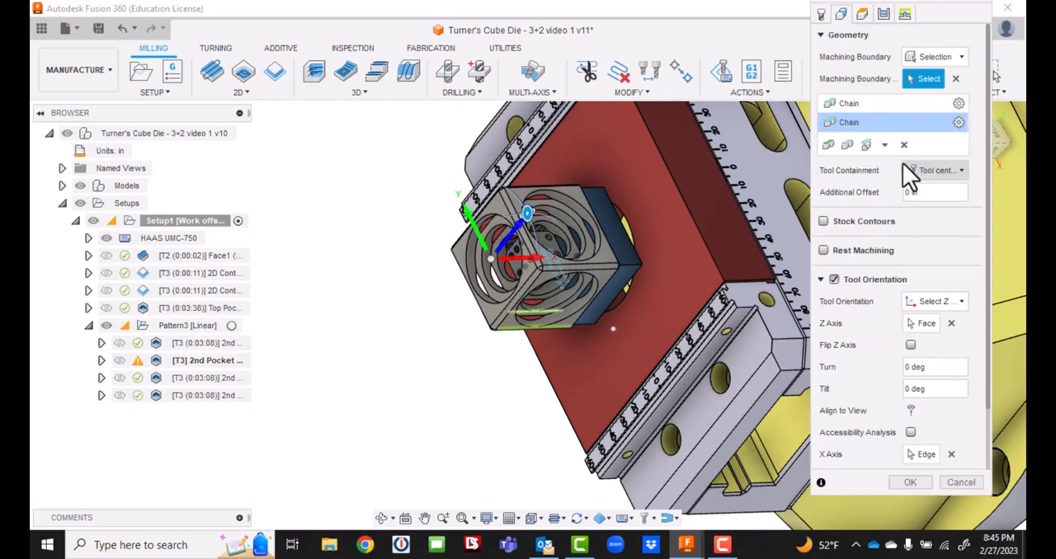
pyautogui.click(903, 144)
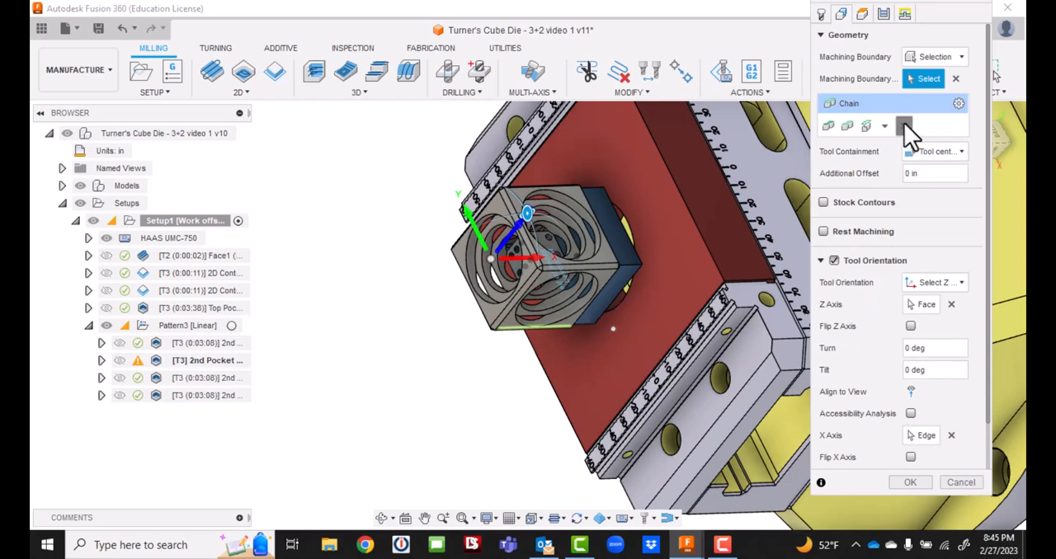
pyautogui.click(904, 125)
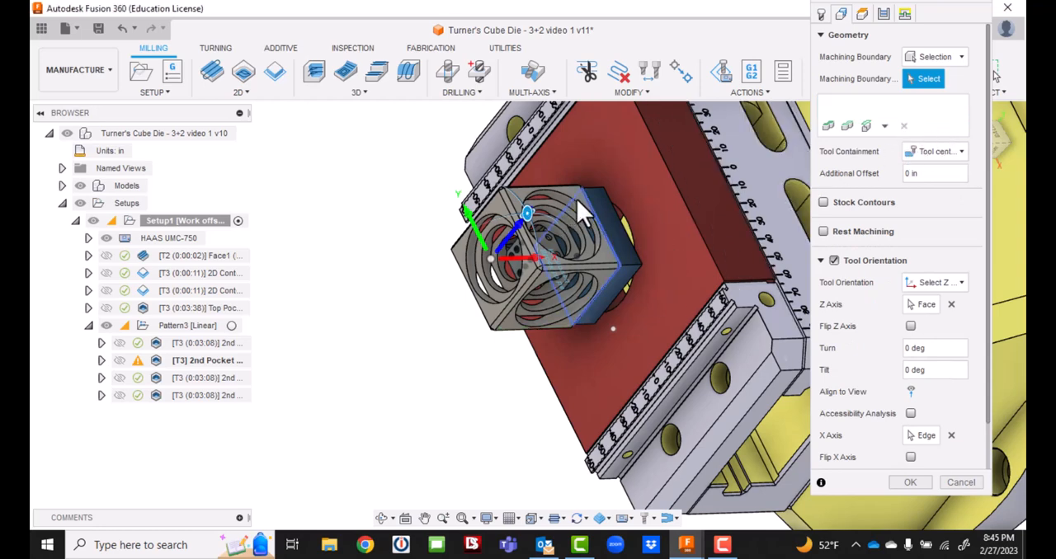
# Select the three concentric circular pocket edges on the adjacent side face as machining boundaries and accept the operation.
pyautogui.click(945, 52)
pyautogui.click(942, 126)
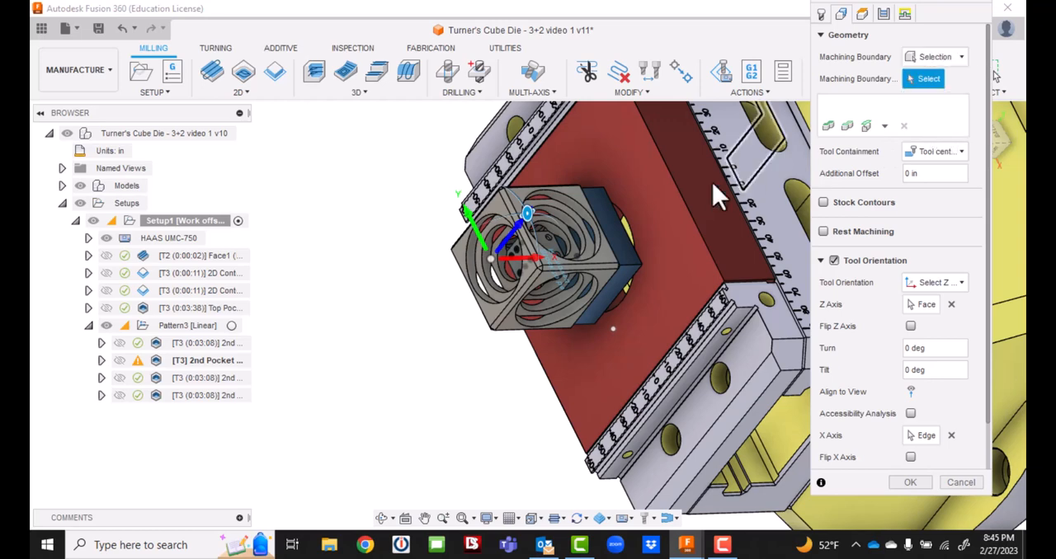
pyautogui.click(582, 204)
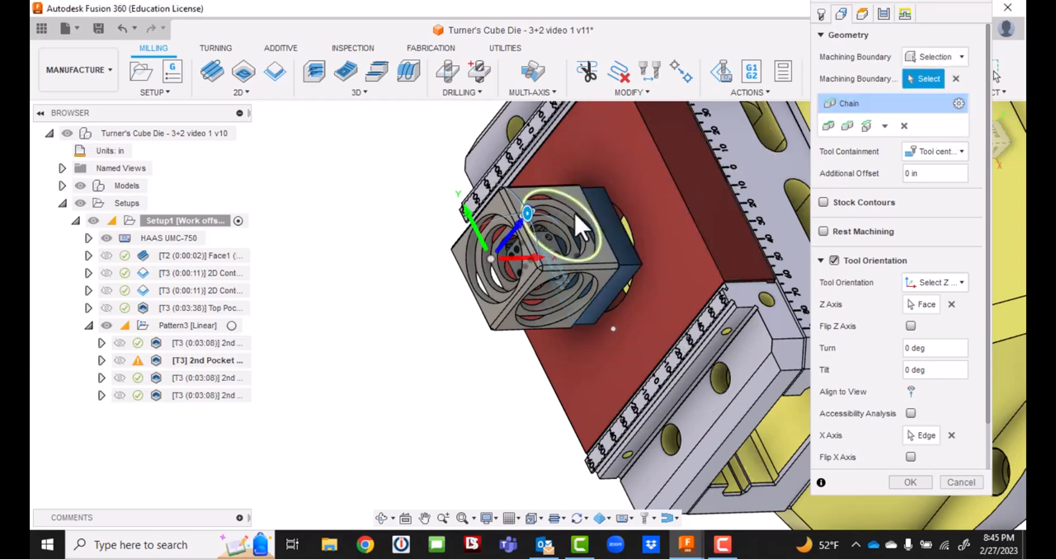
pyautogui.click(570, 218)
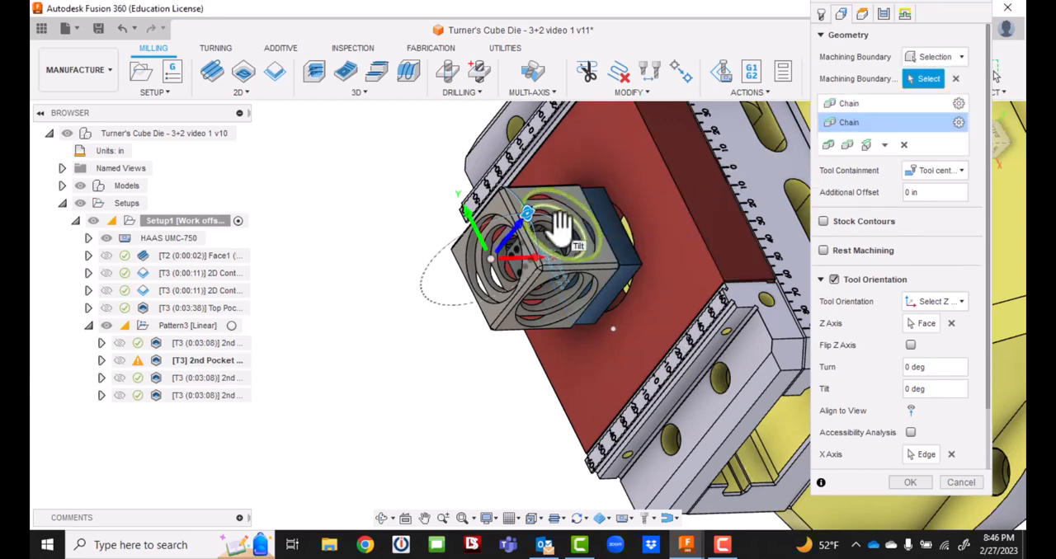
pyautogui.click(562, 231)
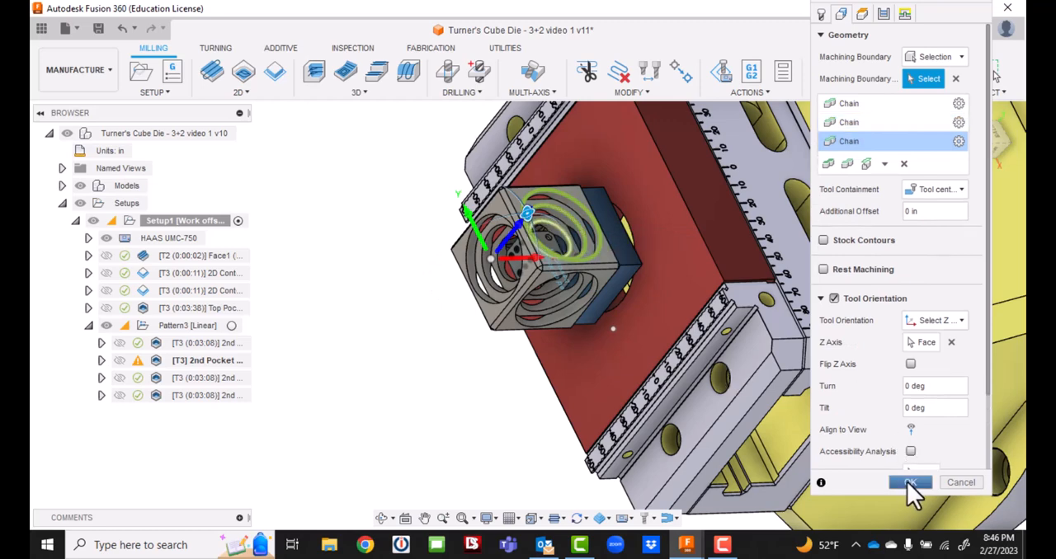
pyautogui.click(908, 482)
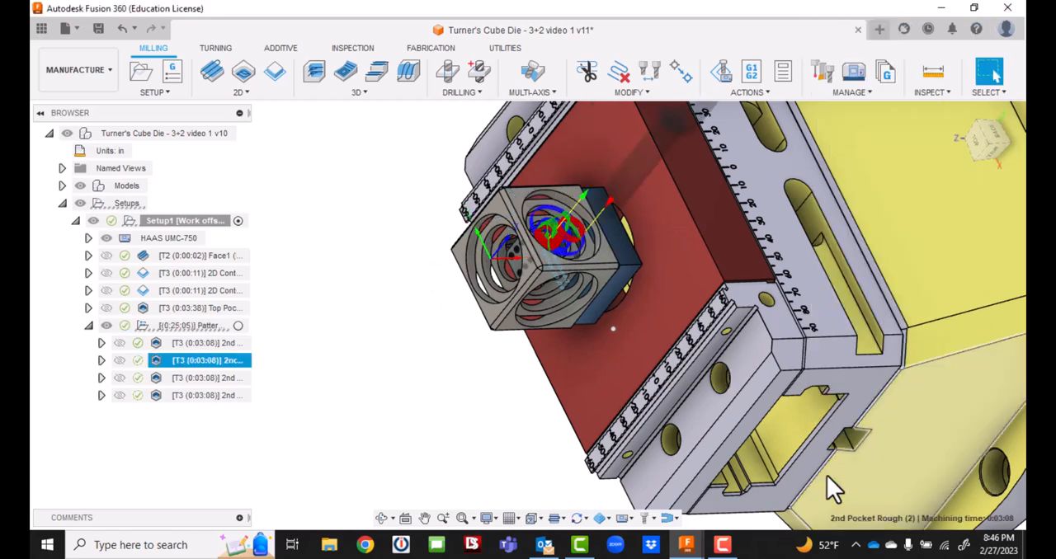
# Rename the first duplicate, 2nd Pocket Rough (2), as 3rd Pocket Rough.
pyautogui.click(998, 142)
pyautogui.click(212, 379)
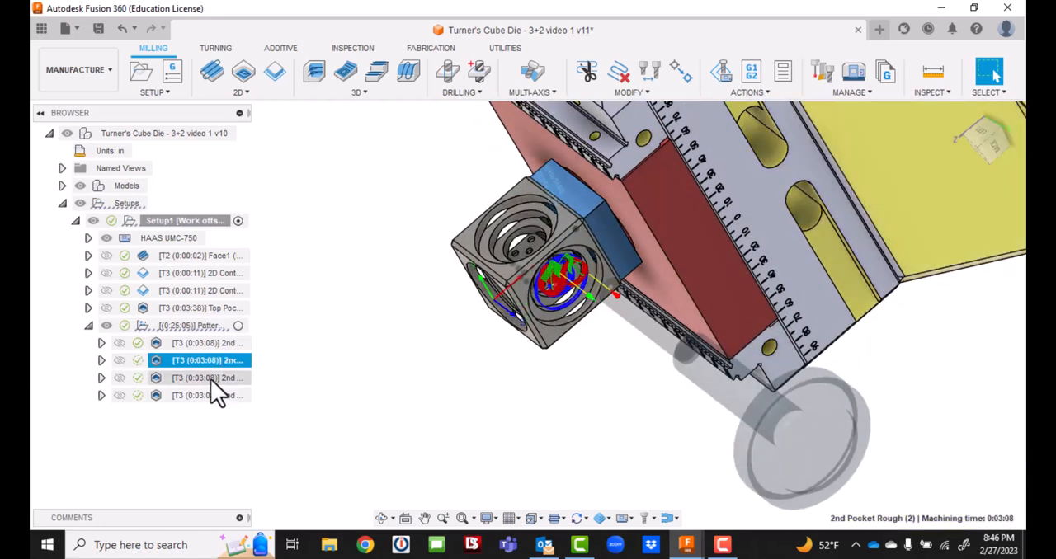
pyautogui.click(216, 359)
pyautogui.click(216, 360)
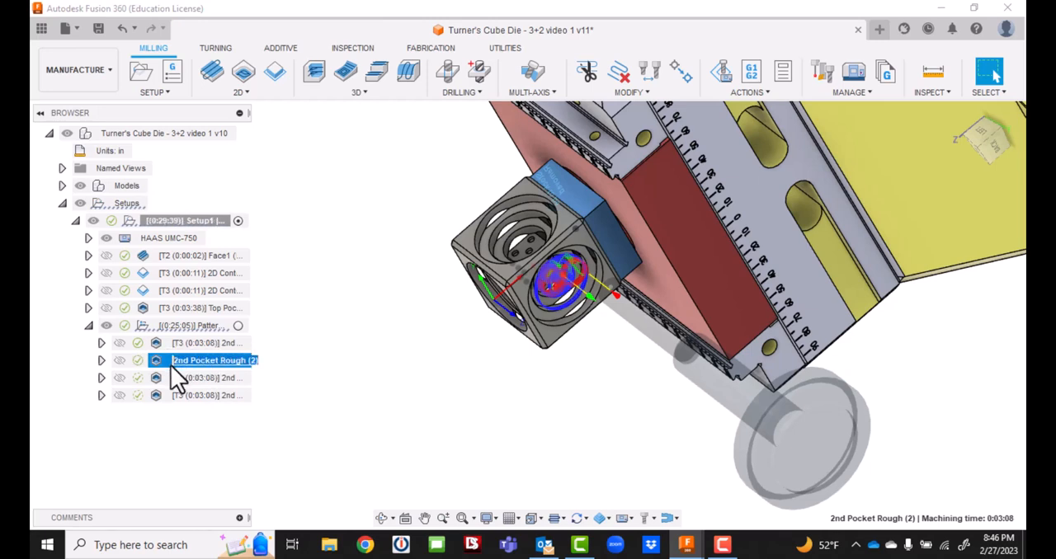
pyautogui.write('3rd')
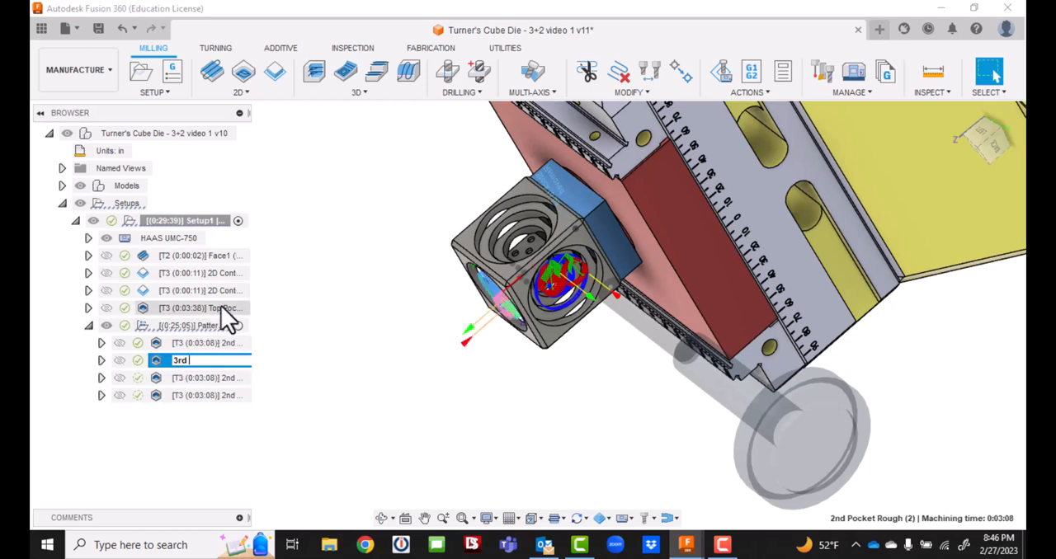
pyautogui.write('P')
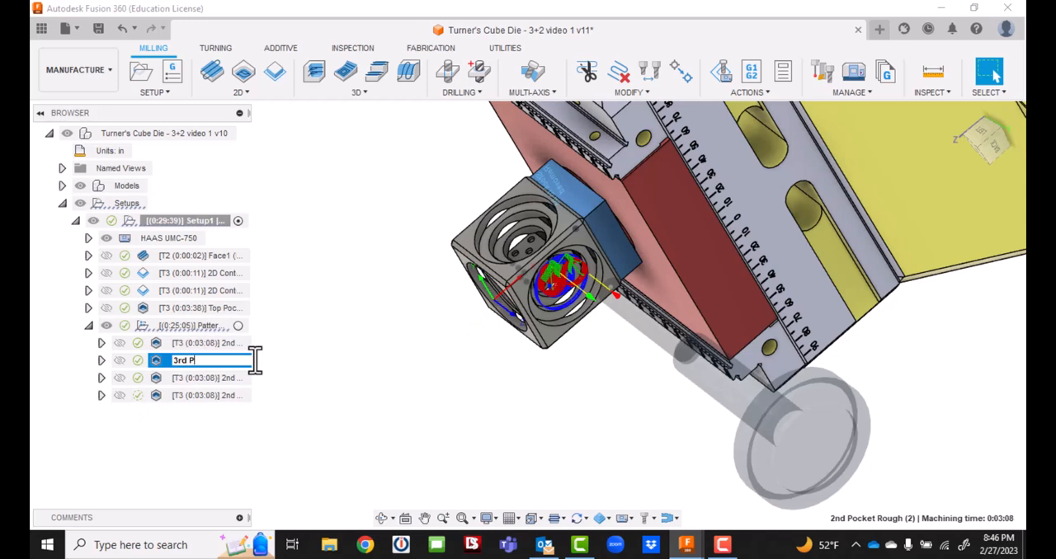
pyautogui.write('ocket Rough')
pyautogui.press('Return')
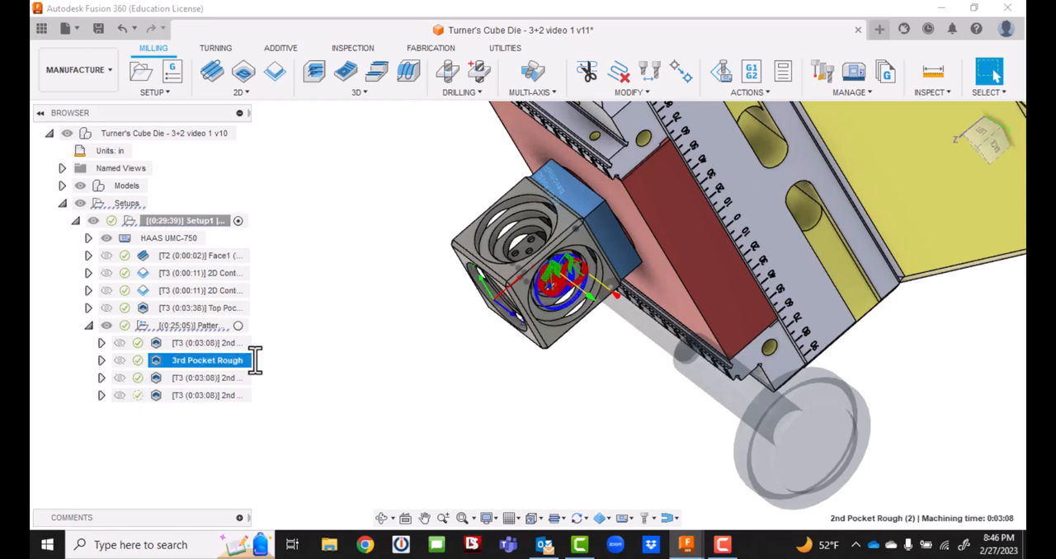
# Edit 2nd Pocket Rough (3), setting its tool-orientation Z axis to the next side face and its X axis to that face's straight outer edge.
pyautogui.click(188, 378)
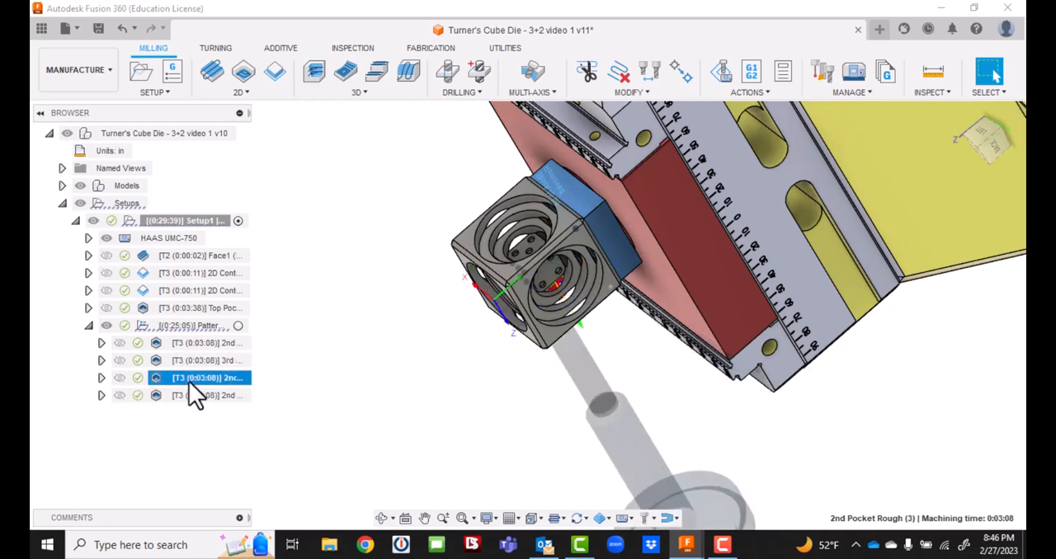
pyautogui.doubleClick(189, 381)
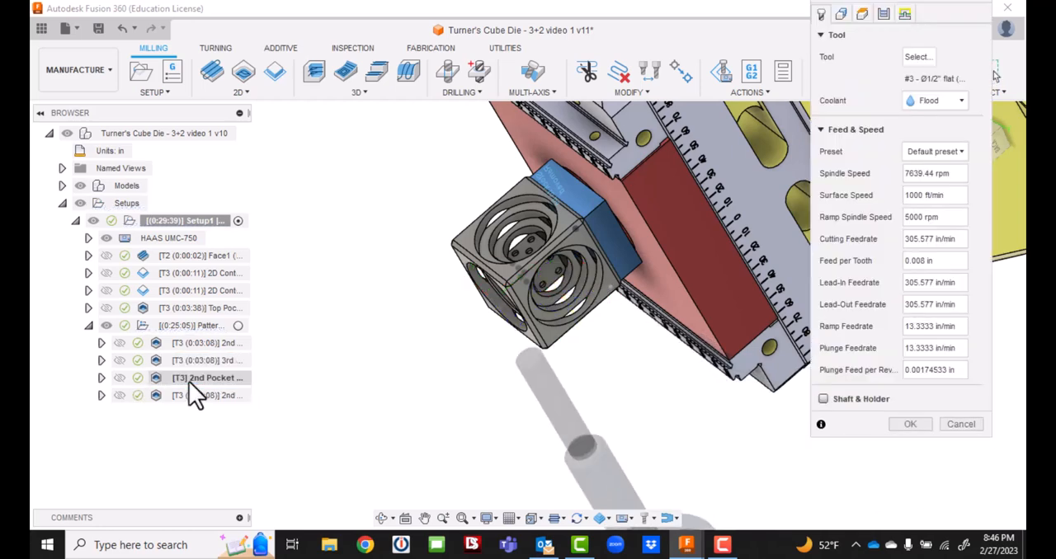
pyautogui.click(841, 14)
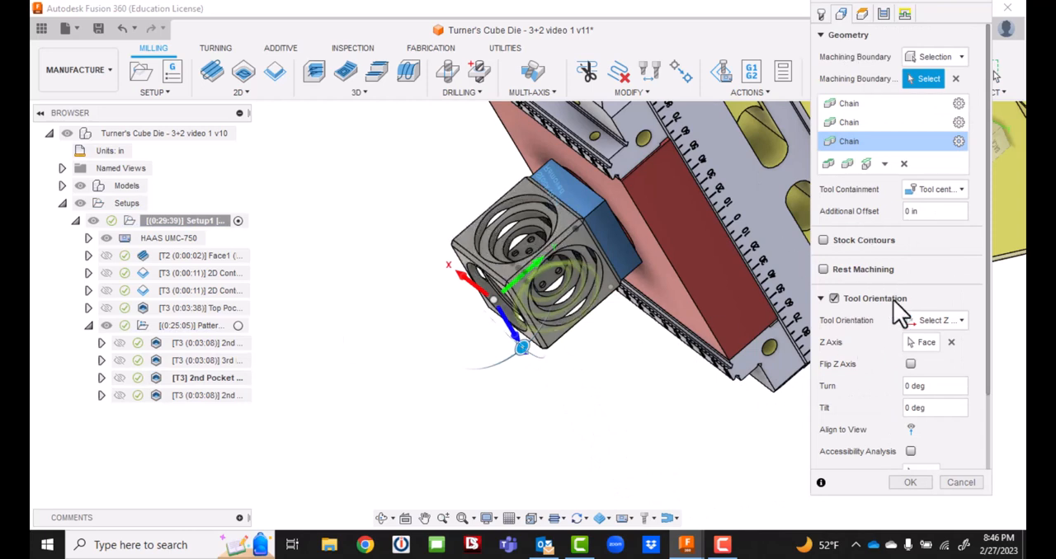
pyautogui.click(914, 343)
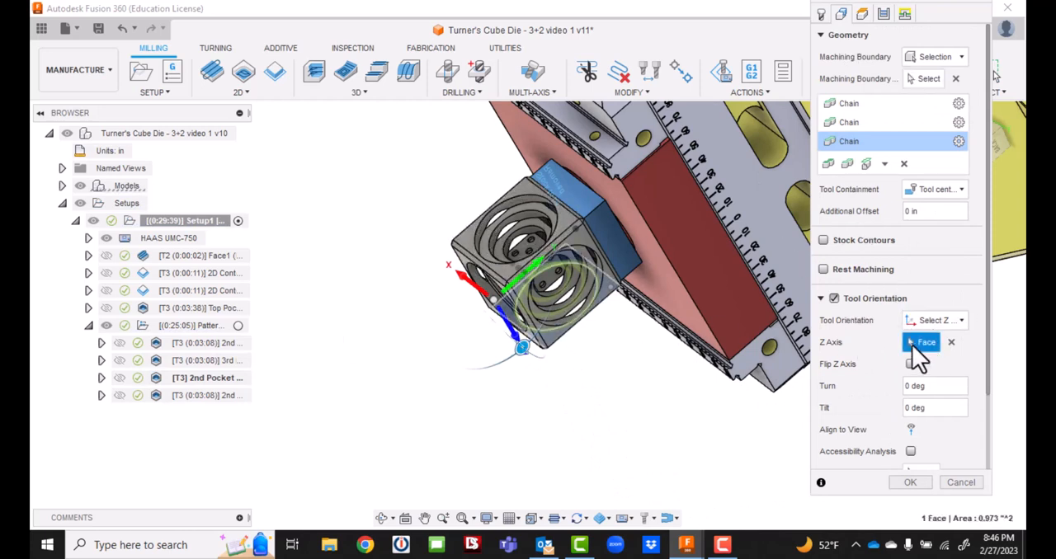
pyautogui.click(470, 240)
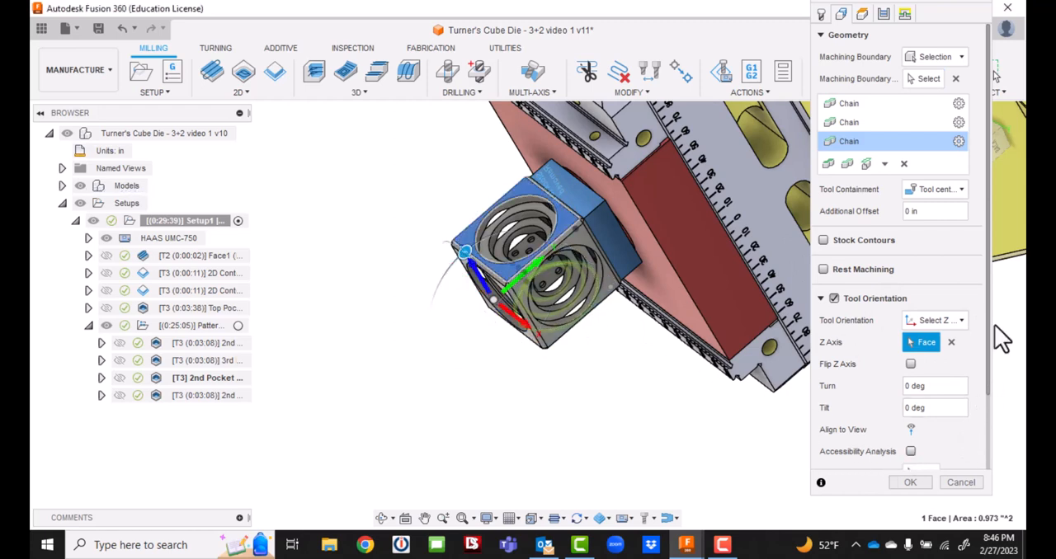
pyautogui.moveTo(990, 312); pyautogui.dragTo(988, 400)
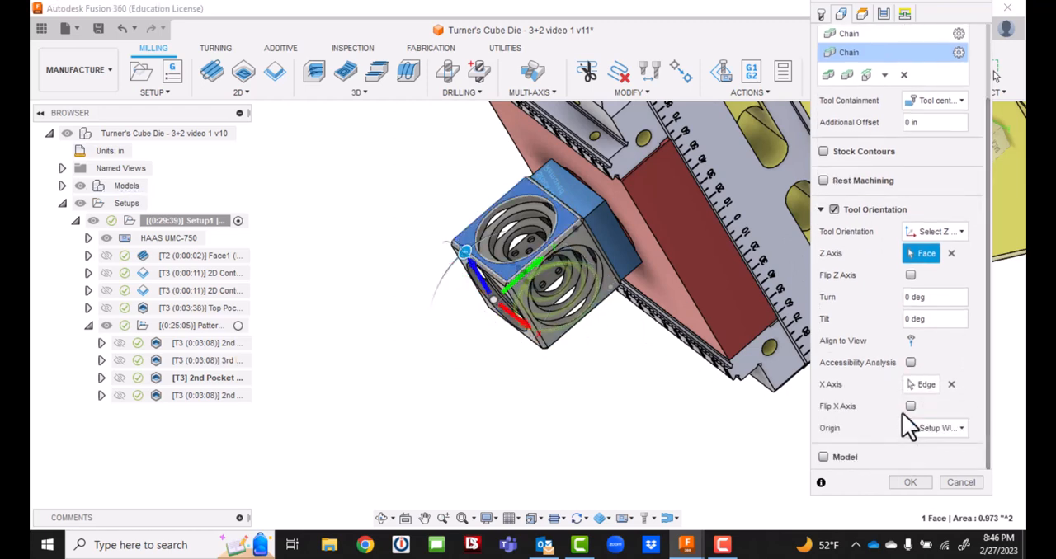
pyautogui.click(924, 385)
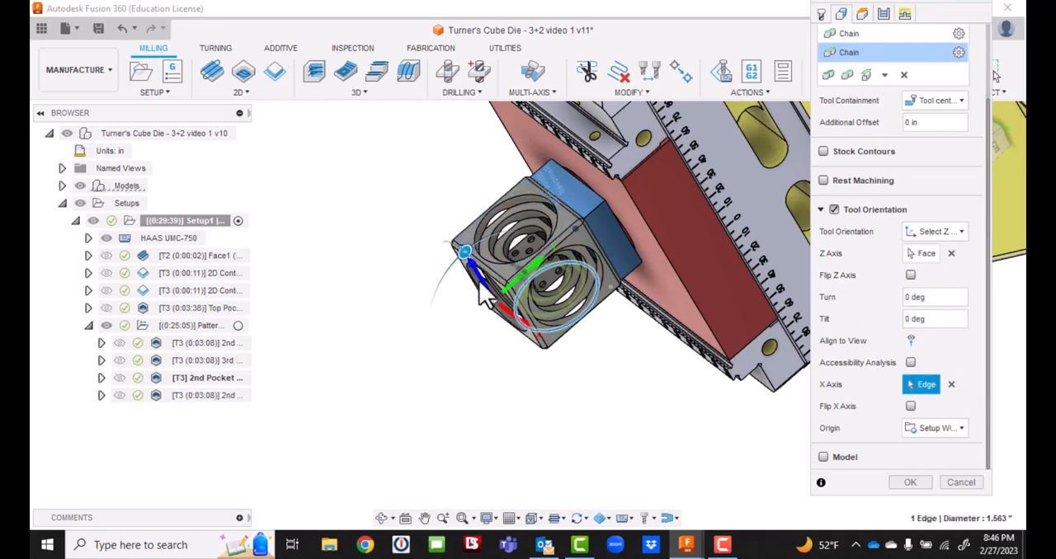
pyautogui.click(469, 241)
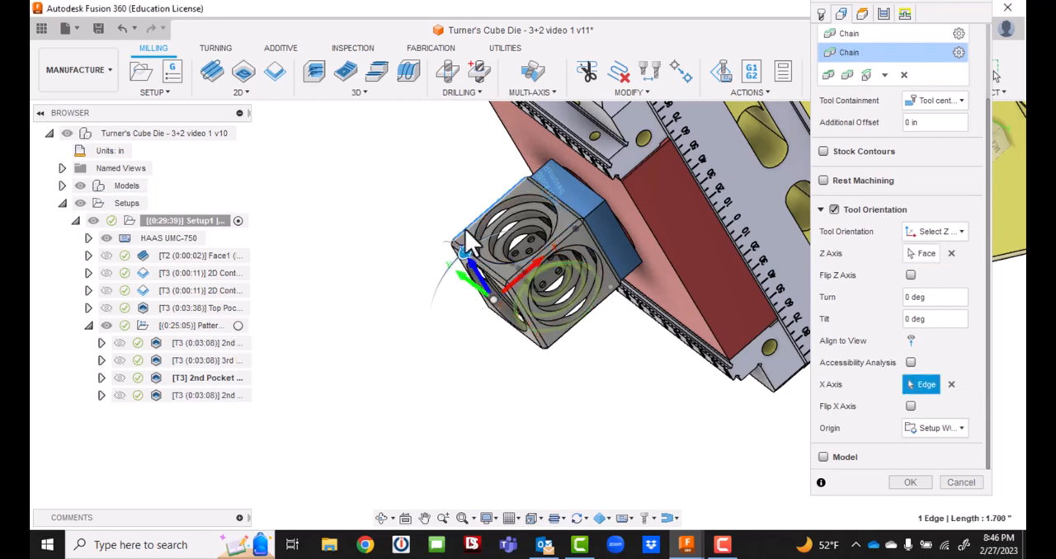
# Replace the three machining boundary chains with the three concentric circular pocket edges on the newly oriented side face and accept the operation.
pyautogui.scroll(2, 941, 82)
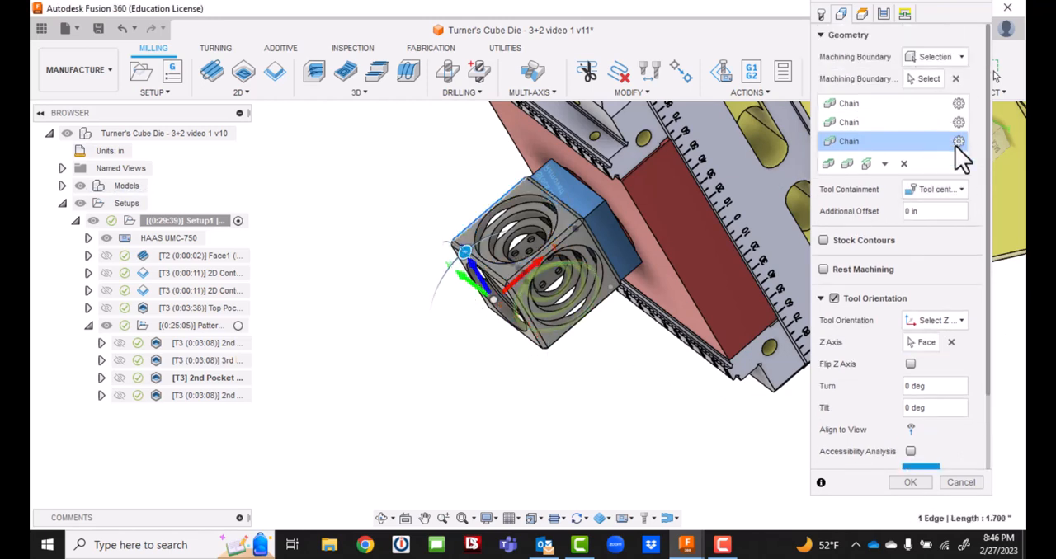
pyautogui.click(903, 164)
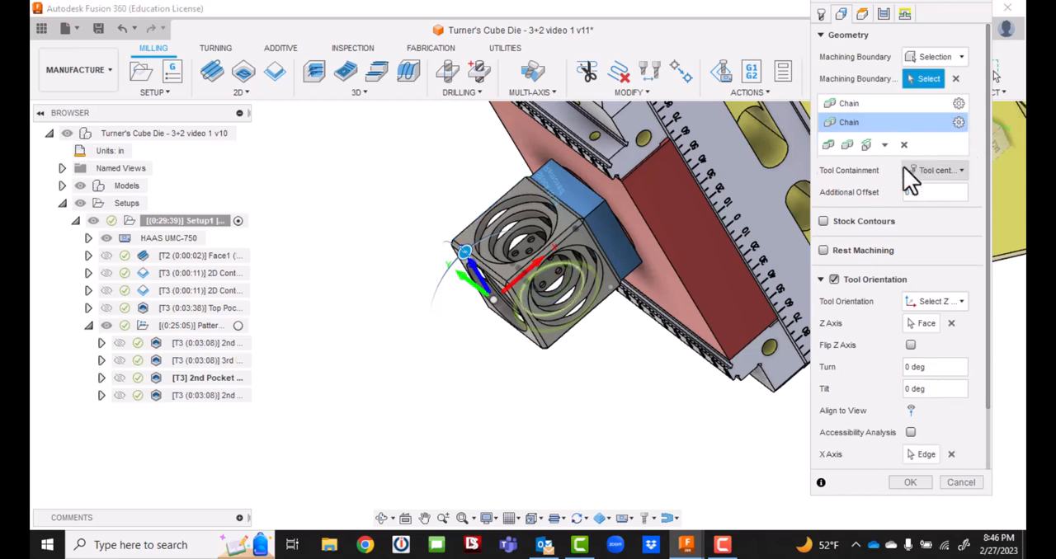
pyautogui.click(905, 143)
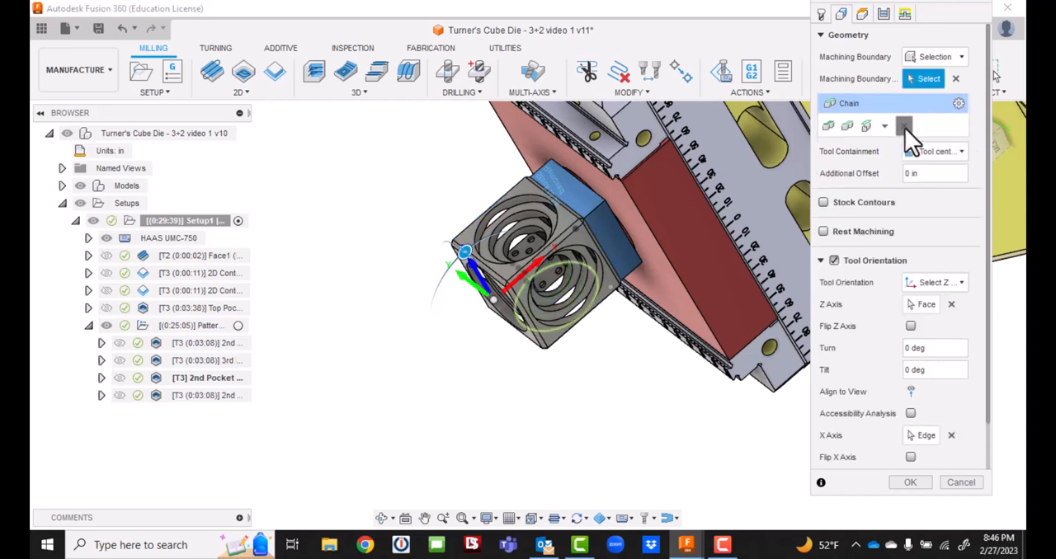
pyautogui.click(905, 127)
pyautogui.click(513, 198)
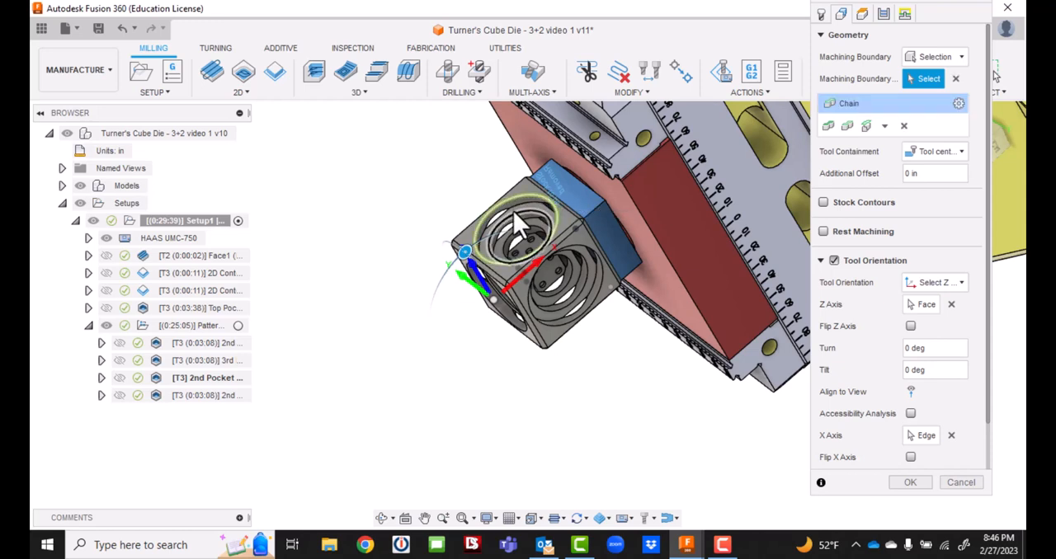
pyautogui.click(514, 219)
pyautogui.click(514, 231)
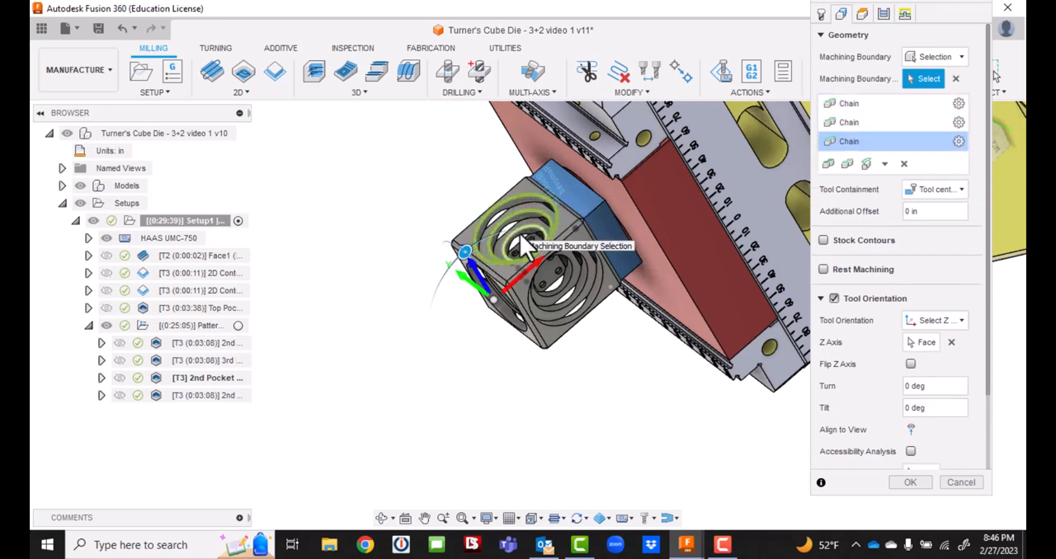
pyautogui.click(909, 483)
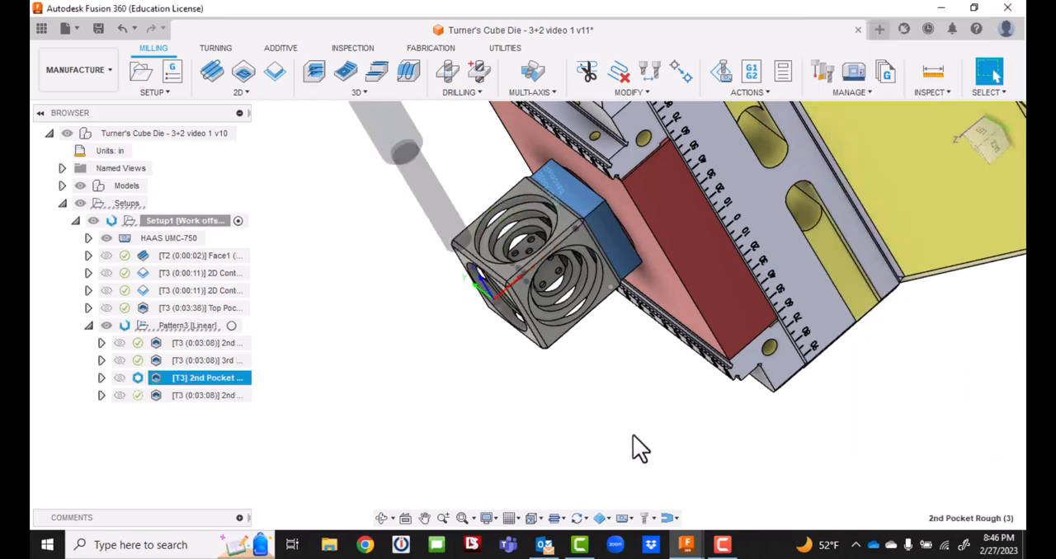
# Rename the reoriented duplicate, 2nd Pocket Rough (3), as 4th Pocket Rough.
pyautogui.click(215, 380)
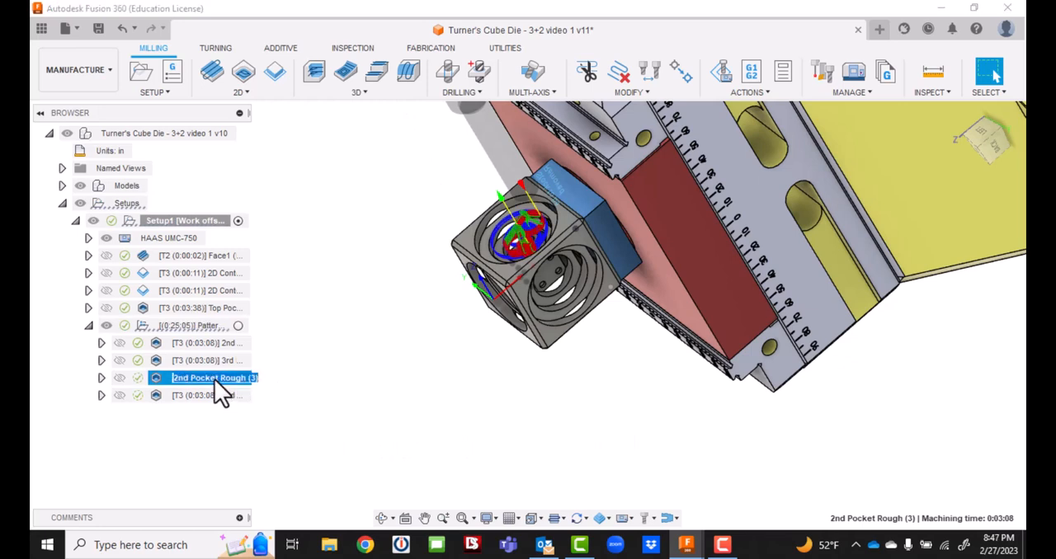
pyautogui.write('4th Pock')
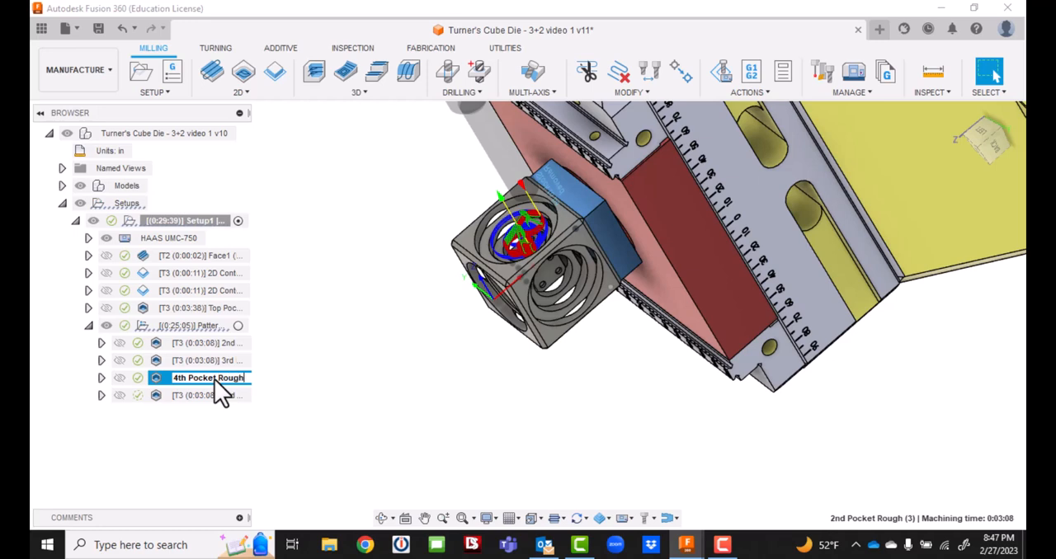
pyautogui.write('et Rough')
pyautogui.press('Return')
# Edit 2nd Pocket Rough (4), setting its tool-orientation Z axis to the remaining side face and its X axis to that face's straight outer edge.
pyautogui.moveTo(981, 136)
pyautogui.mouseDown()
pyautogui.moveTo(1025, 150)
pyautogui.moveTo(1020, 122)
pyautogui.moveTo(990, 124)
pyautogui.mouseUp()
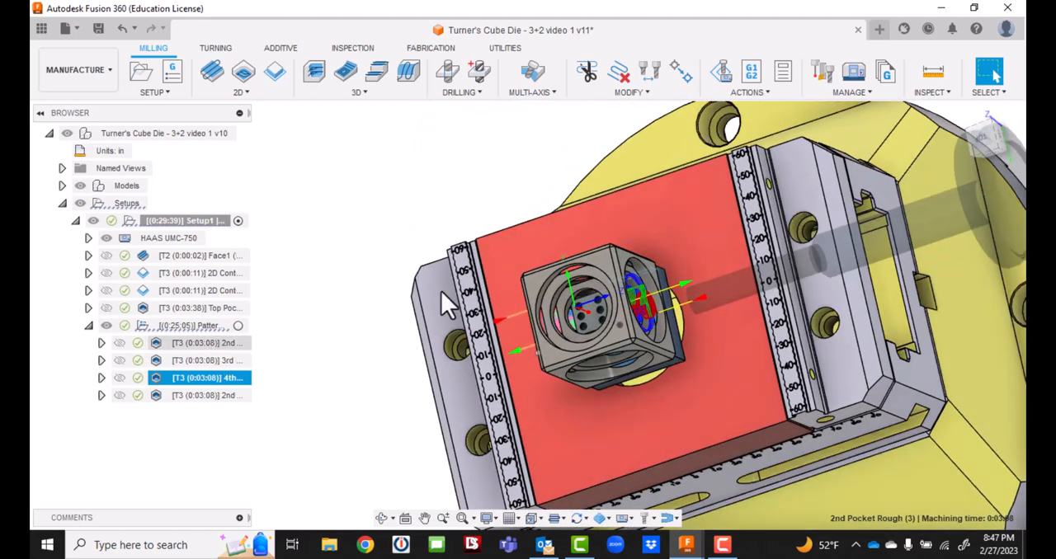
pyautogui.moveTo(987, 140)
pyautogui.mouseDown()
pyautogui.moveTo(994, 154)
pyautogui.moveTo(996, 142)
pyautogui.mouseUp()
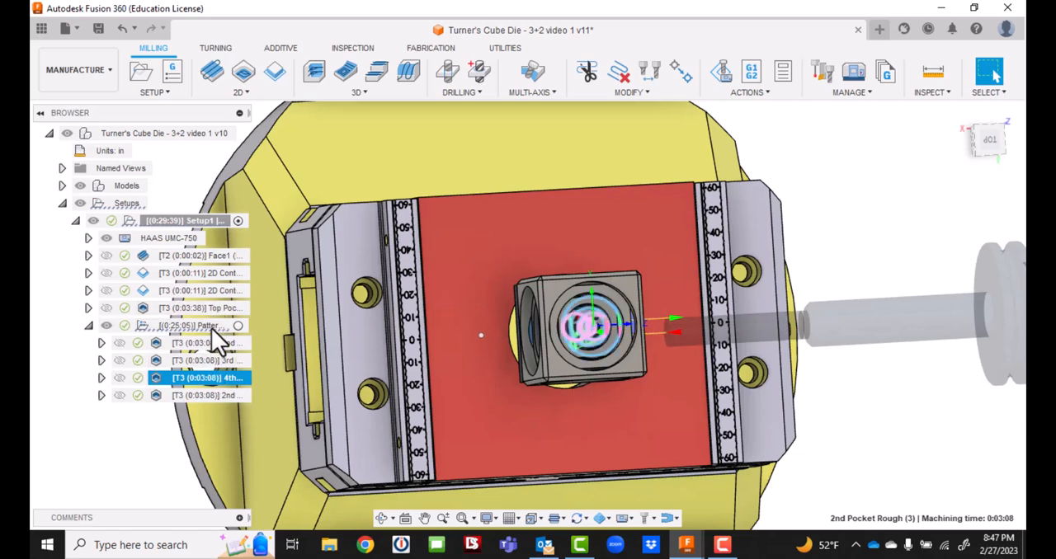
pyautogui.rightClick(212, 396)
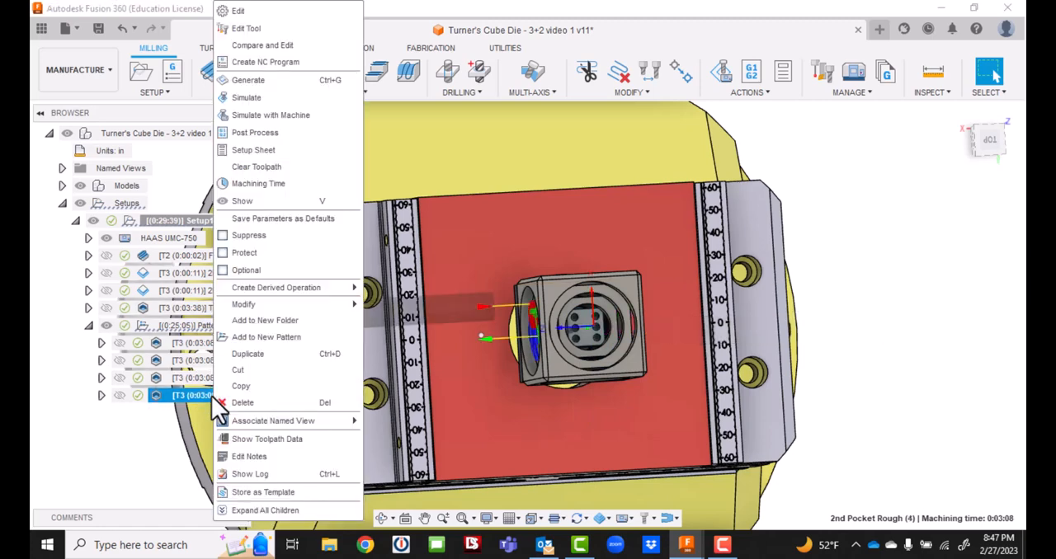
pyautogui.click(244, 12)
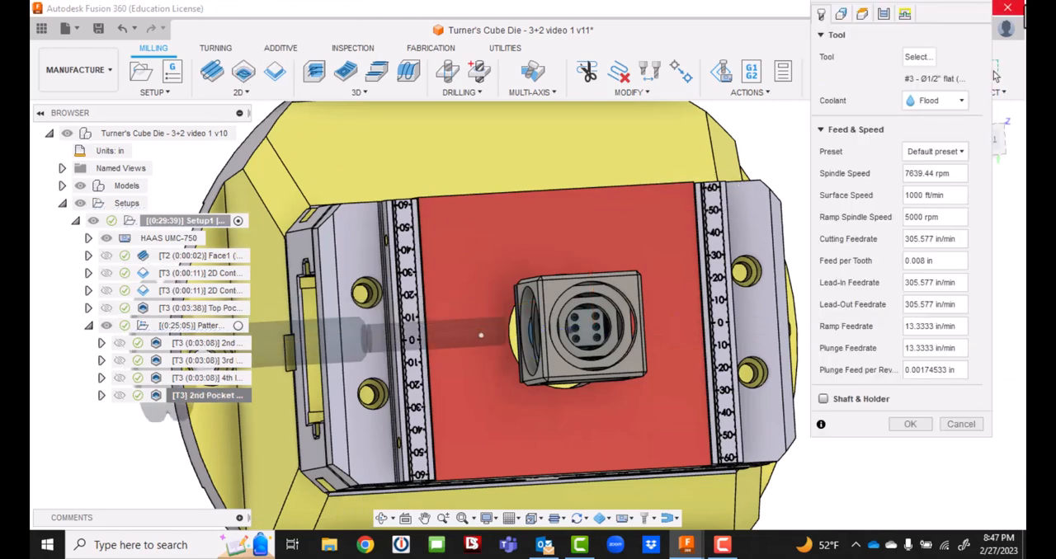
pyautogui.moveTo(998, 142); pyautogui.dragTo(993, 184)
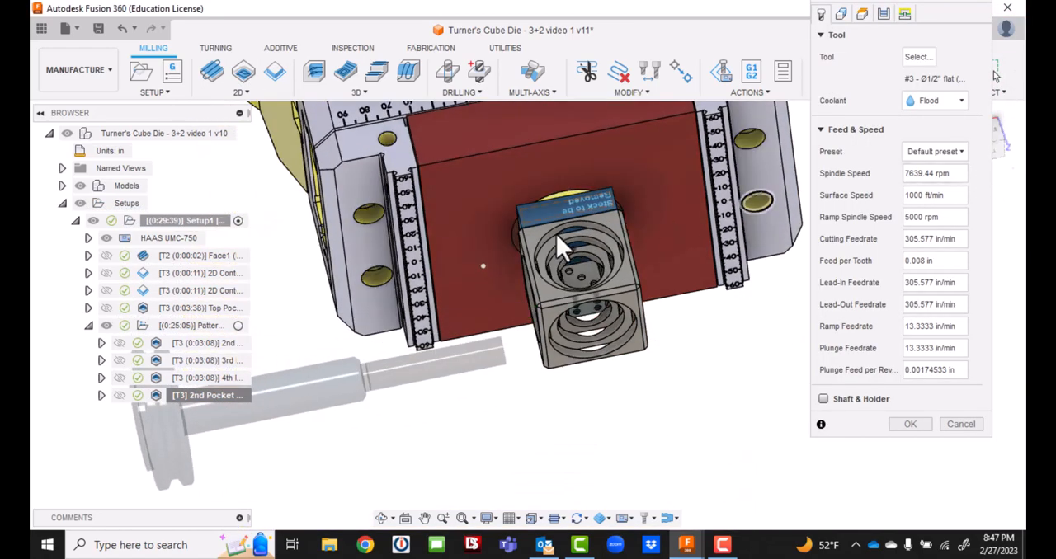
pyautogui.click(841, 14)
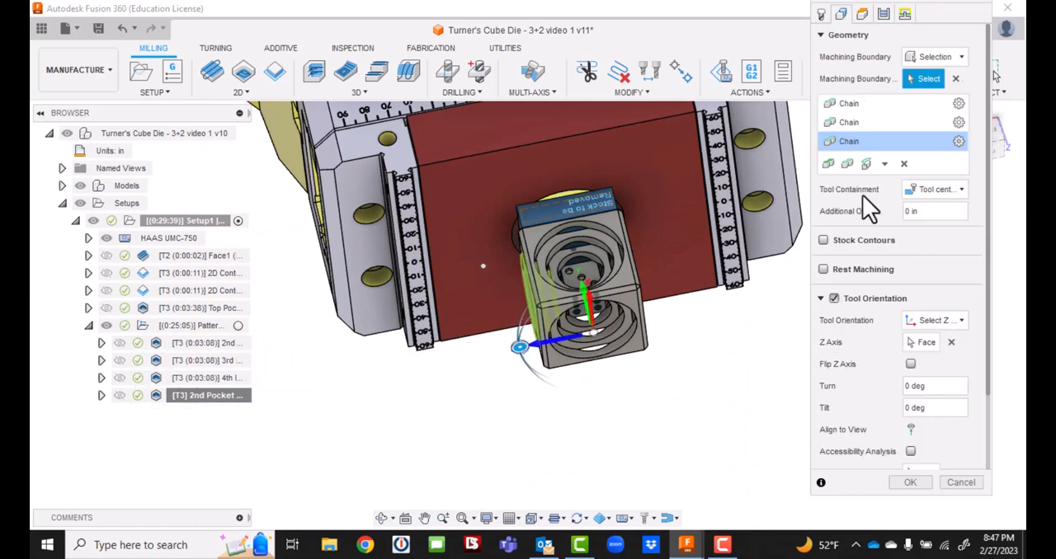
pyautogui.click(922, 344)
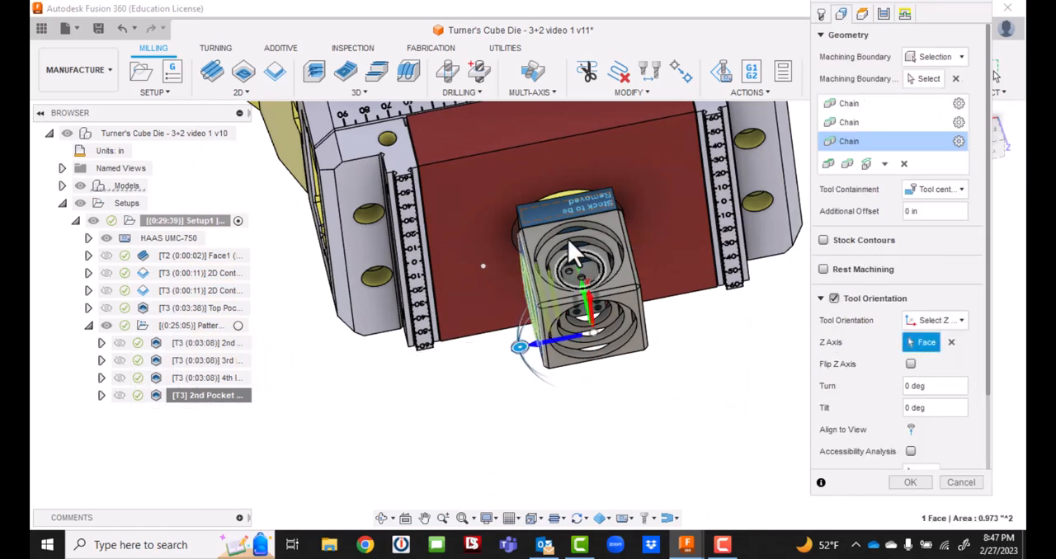
pyautogui.click(610, 221)
pyautogui.scroll(-2, 877, 397)
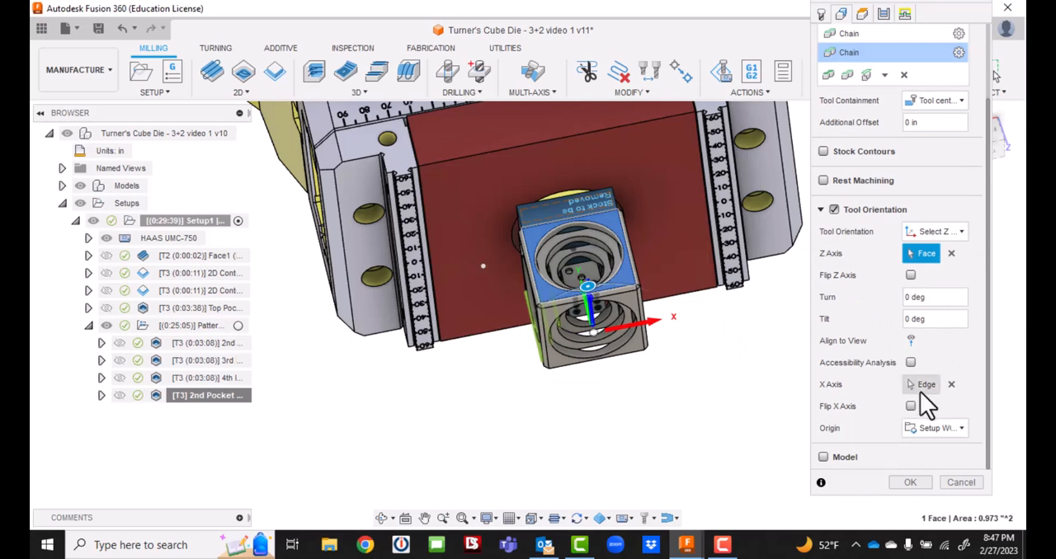
pyautogui.click(925, 387)
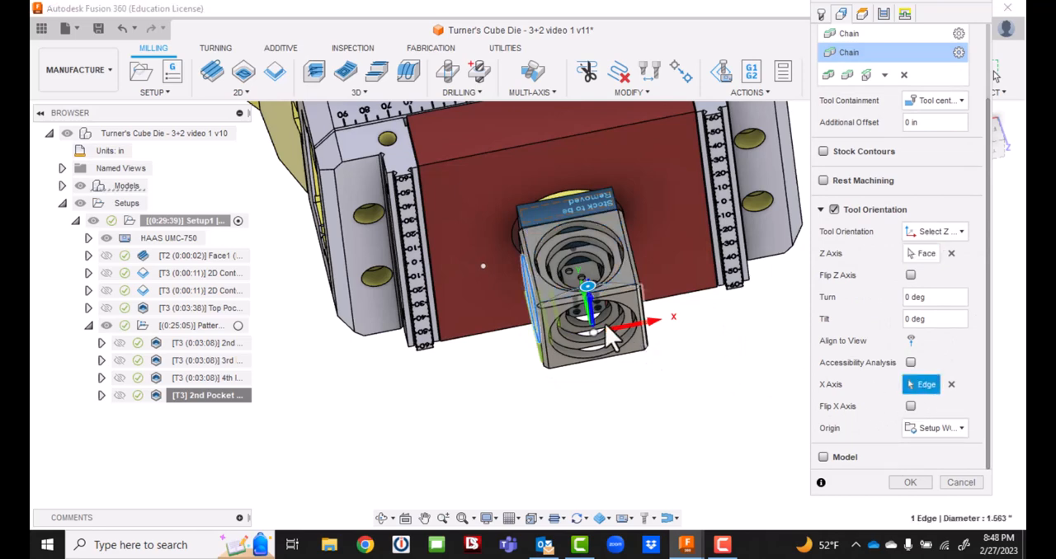
pyautogui.click(541, 293)
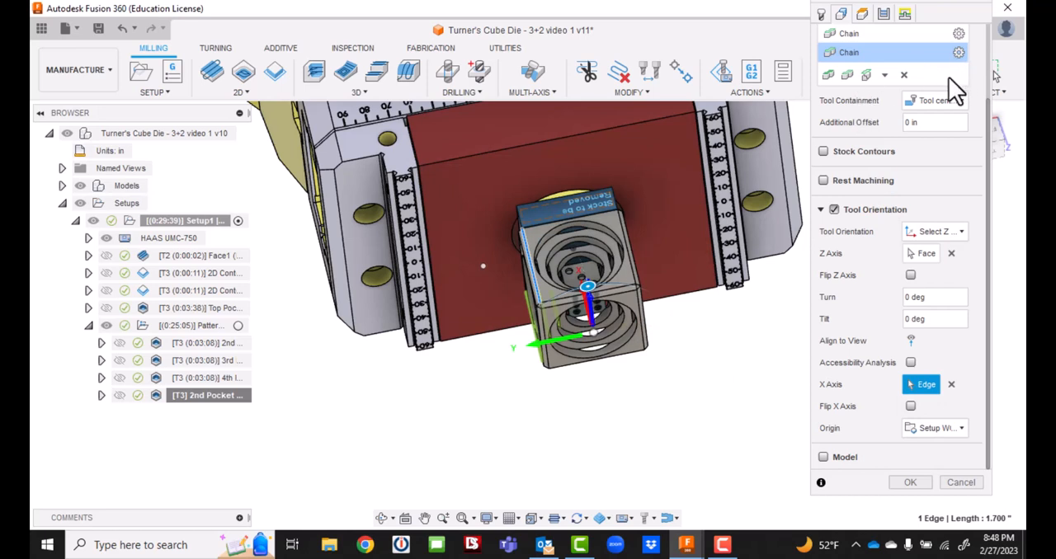
# Replace the operation's old machining boundary chains with the three concentric circular pocket edges on the remaining side face and accept the operation.
pyautogui.scroll(3, 949, 77)
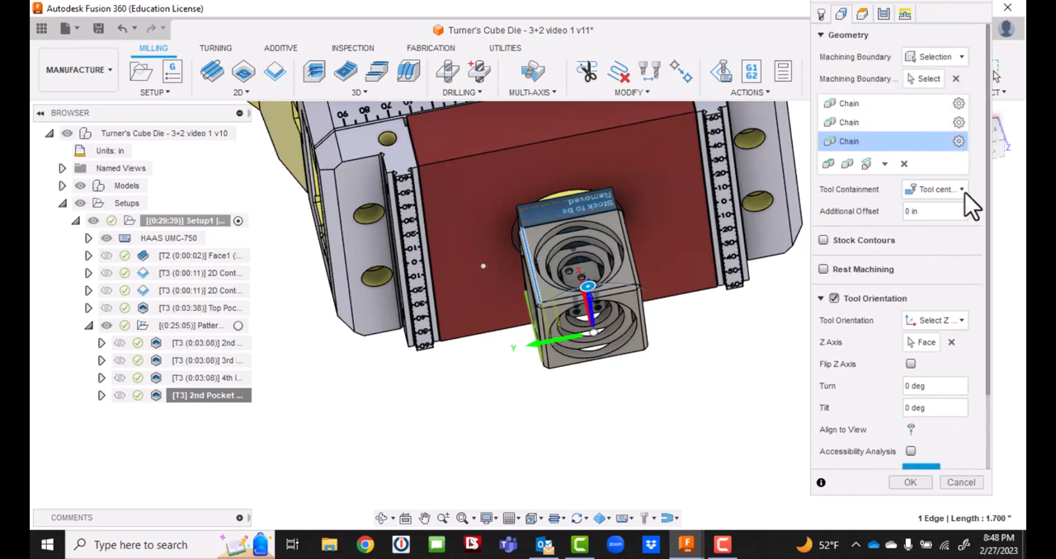
pyautogui.click(904, 164)
pyautogui.click(907, 166)
pyautogui.click(905, 148)
pyautogui.click(905, 145)
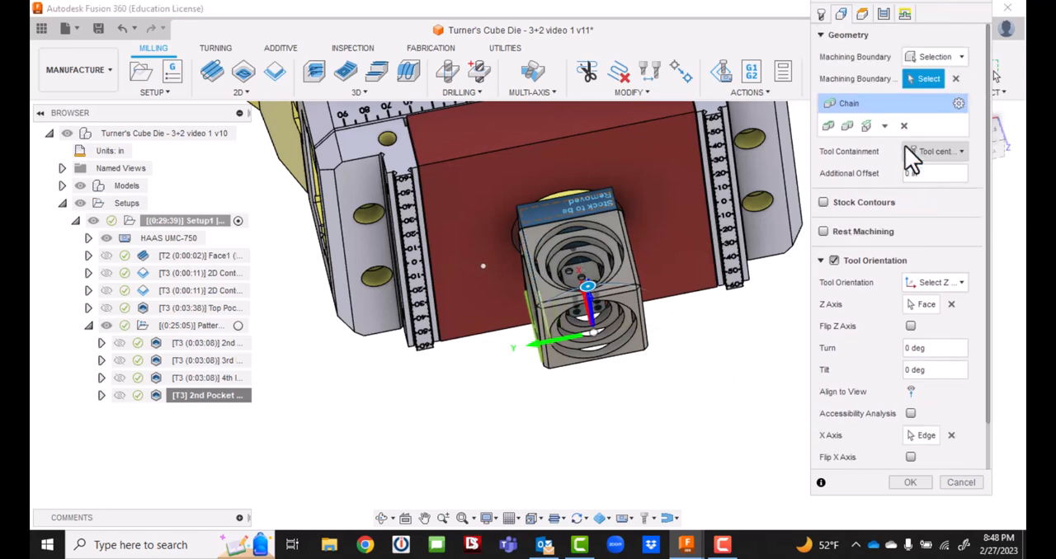
pyautogui.click(595, 238)
pyautogui.click(594, 256)
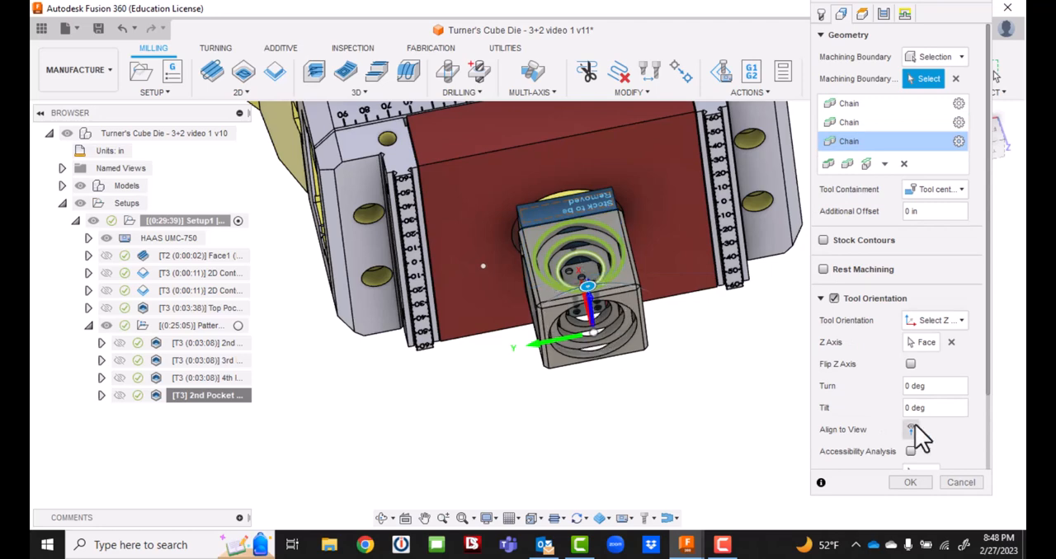
pyautogui.click(909, 484)
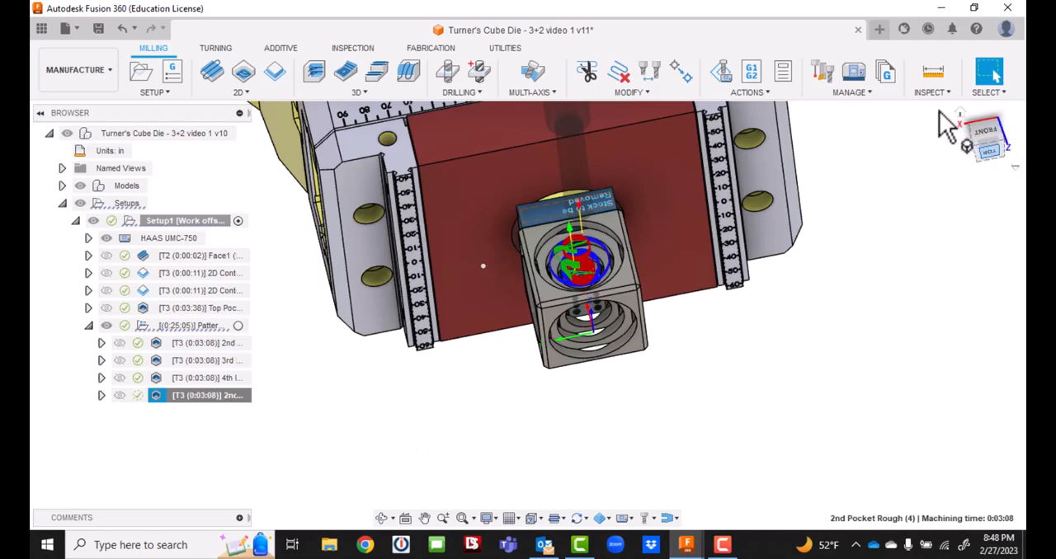
# Save the design with all four reoriented side pocket operations as a new version.
pyautogui.moveTo(987, 148); pyautogui.dragTo(1005, 103)
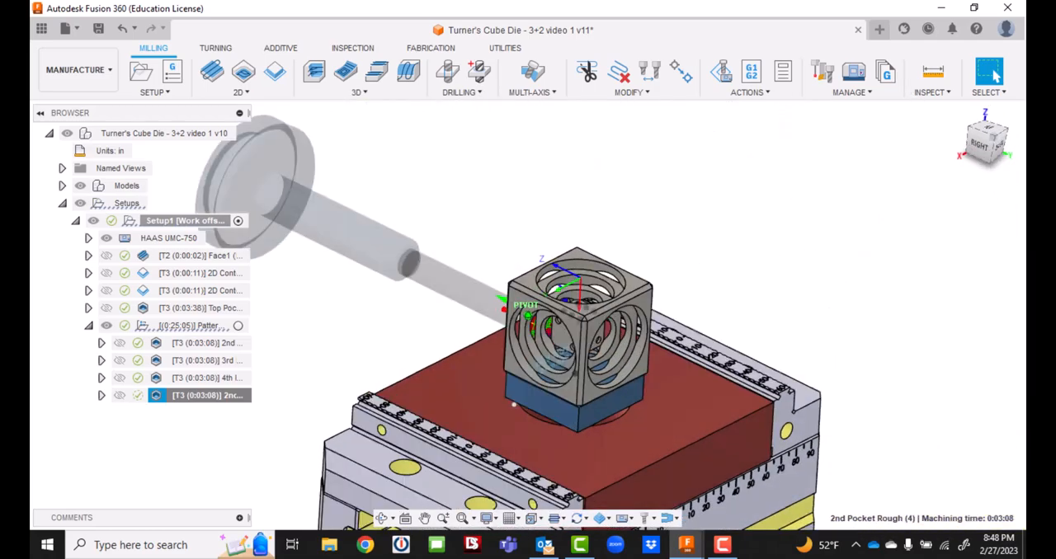
pyautogui.moveTo(513, 404)
pyautogui.keyDown('shift'); pyautogui.mouseDown(button='middle')
pyautogui.moveTo(490, 393)
pyautogui.moveTo(490, 361)
pyautogui.moveTo(535, 341)
pyautogui.moveTo(558, 358)
pyautogui.moveTo(566, 384)
pyautogui.mouseUp(button='middle'); pyautogui.keyUp('shift')
pyautogui.moveTo(980, 147); pyautogui.dragTo(885, 189)
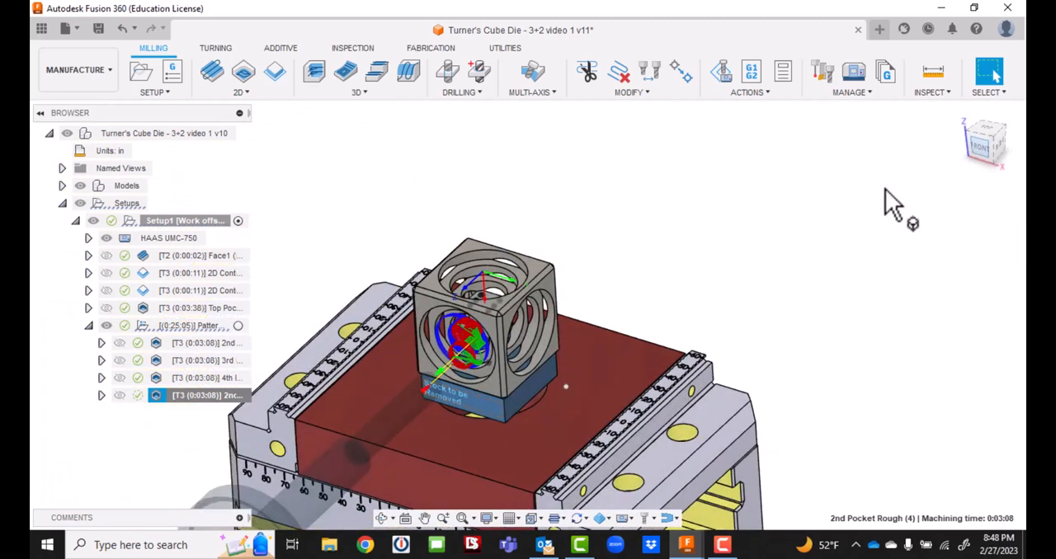
pyautogui.click(97, 28)
pyautogui.click(532, 295)
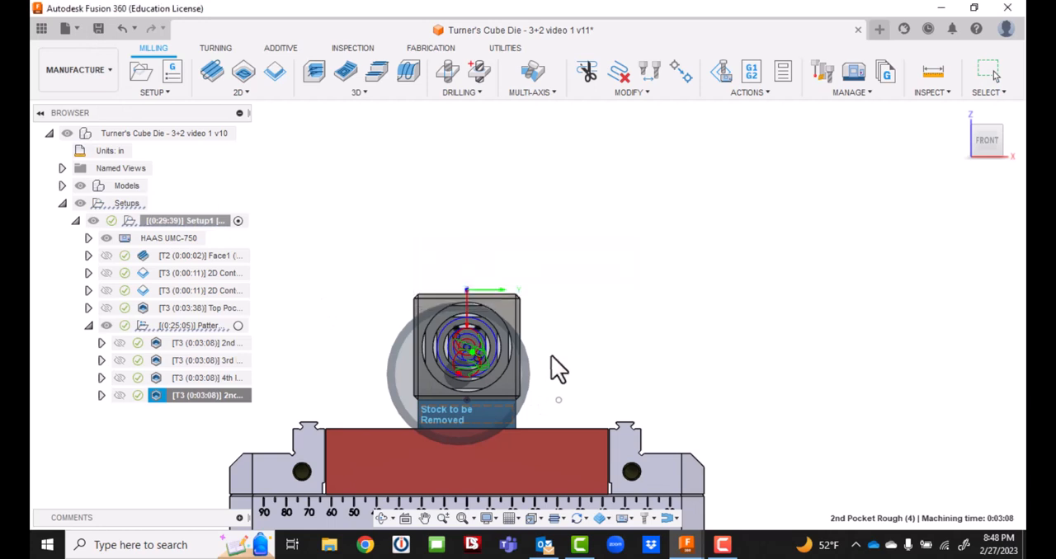
# Play the machine simulation of Setup1 from the front through the facing, contour and first pocket roughing operations, and exit the simulation.
pyautogui.click(472, 518)
pyautogui.click(483, 497)
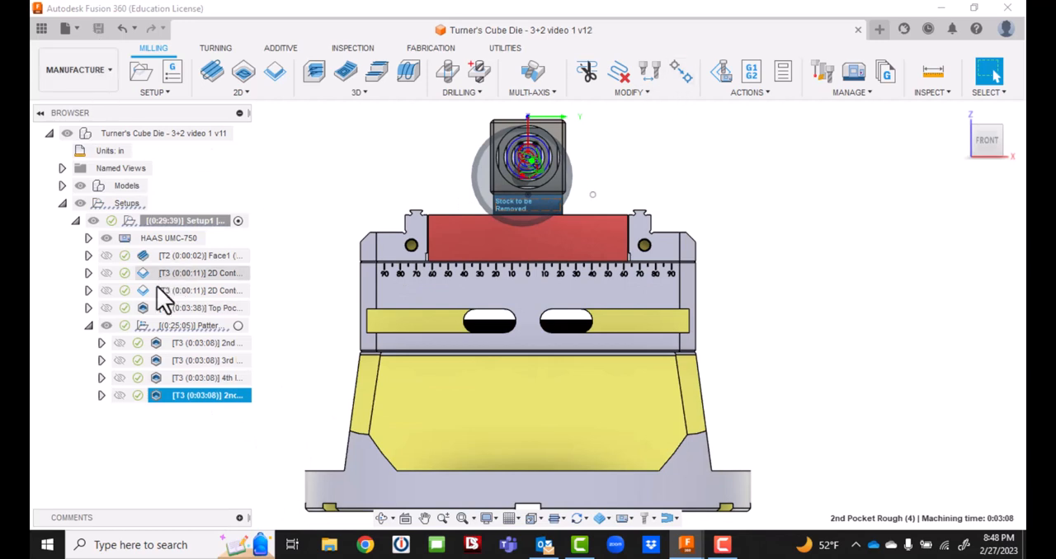
pyautogui.click(175, 221)
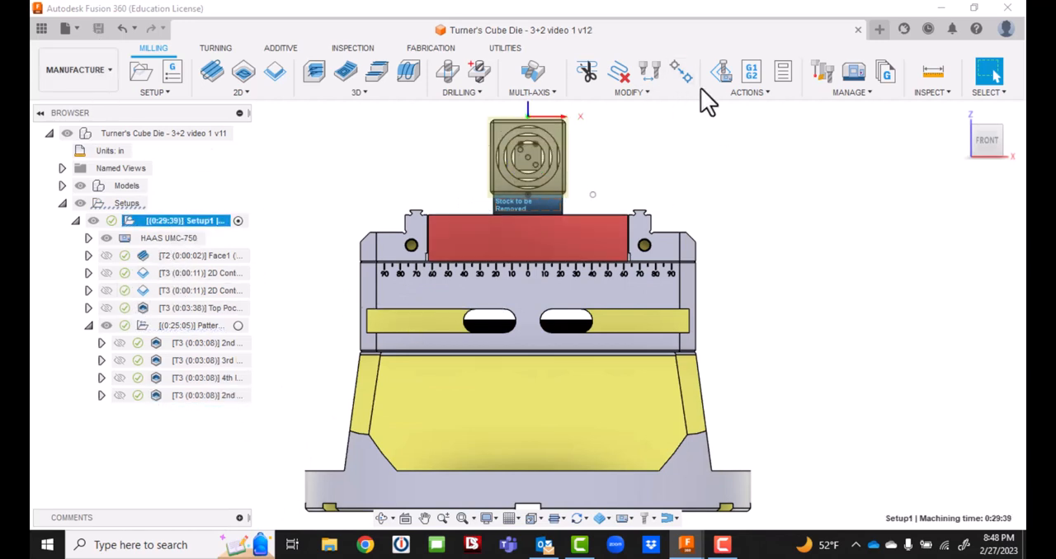
pyautogui.click(719, 71)
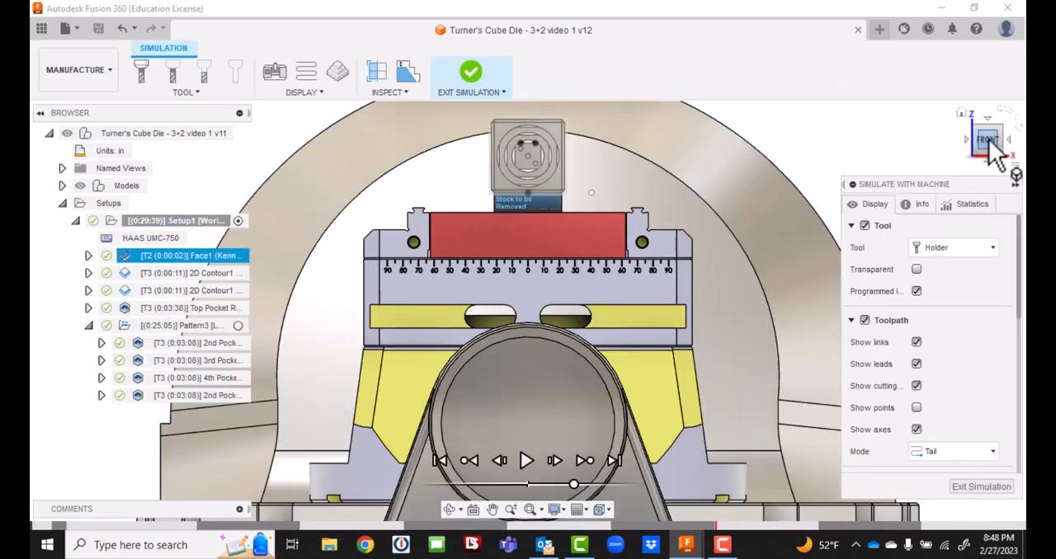
pyautogui.scroll(-4, 661, 262)
pyautogui.scroll(-4, 628, 198)
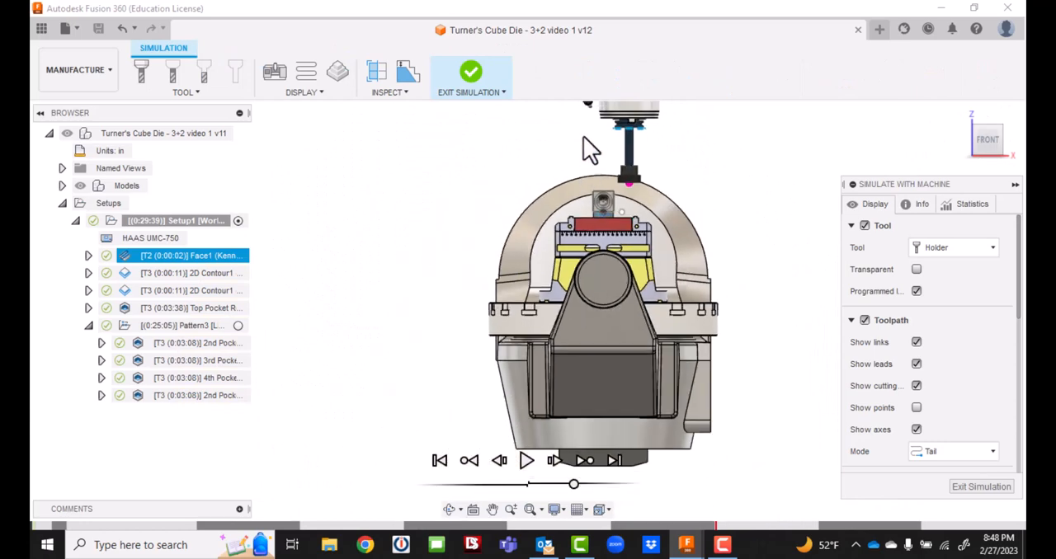
pyautogui.scroll(4, 589, 131)
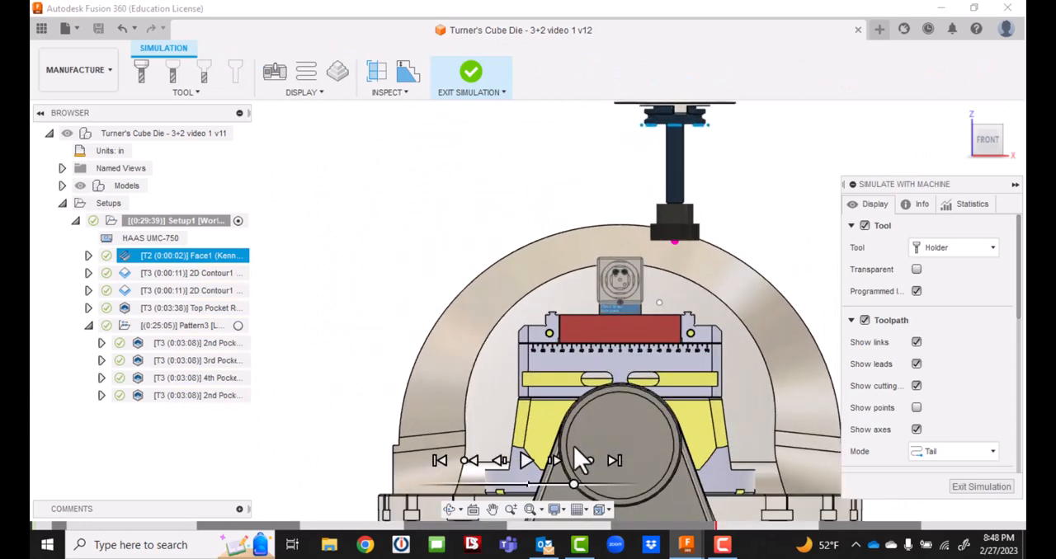
pyautogui.click(526, 460)
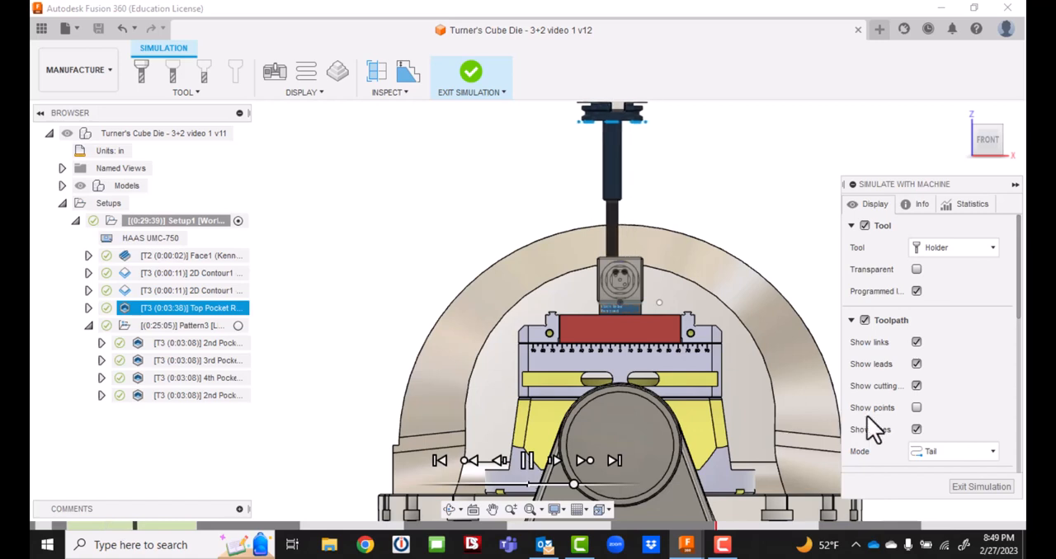
pyautogui.scroll(-5, 895, 374)
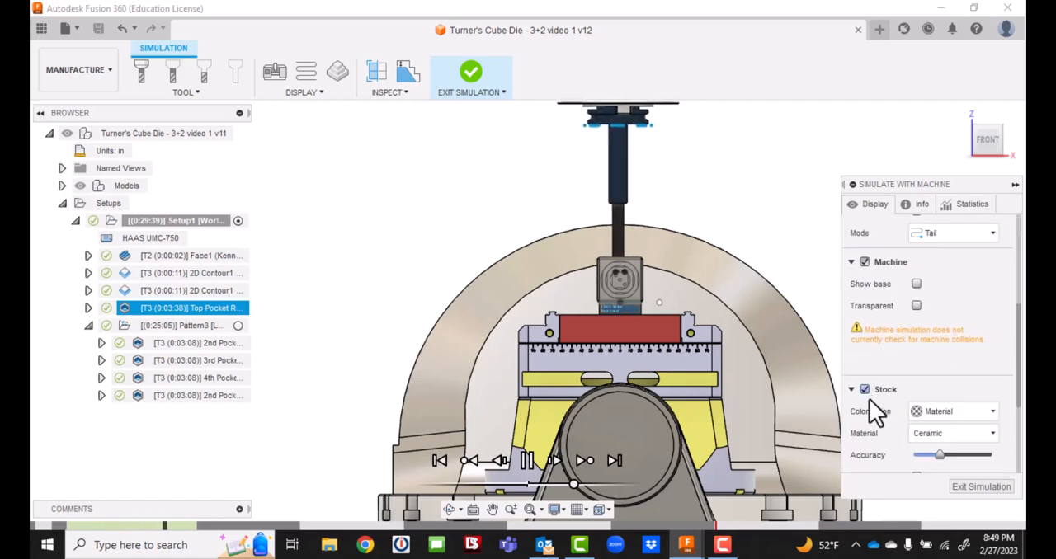
pyautogui.scroll(-3, 875, 410)
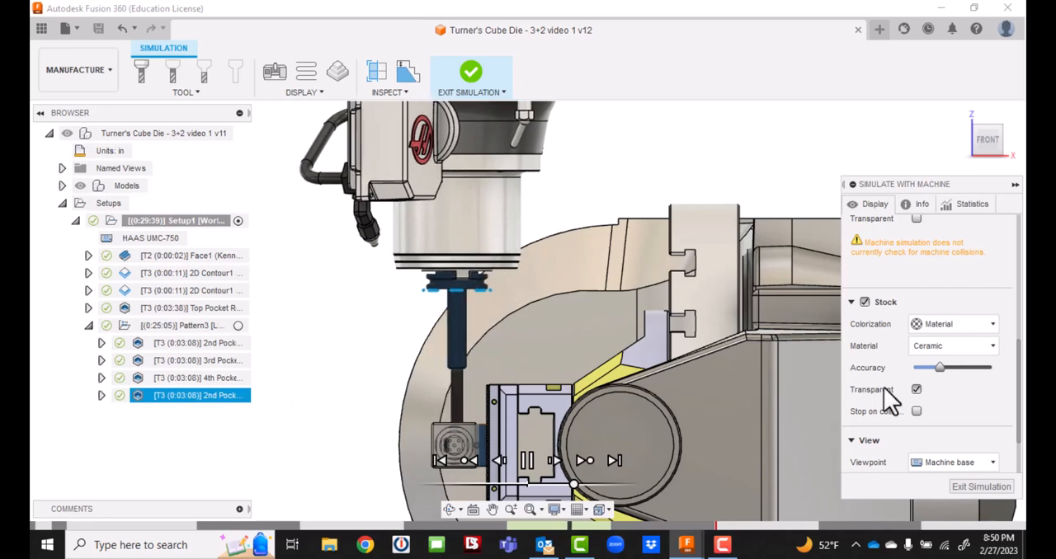
pyautogui.click(964, 487)
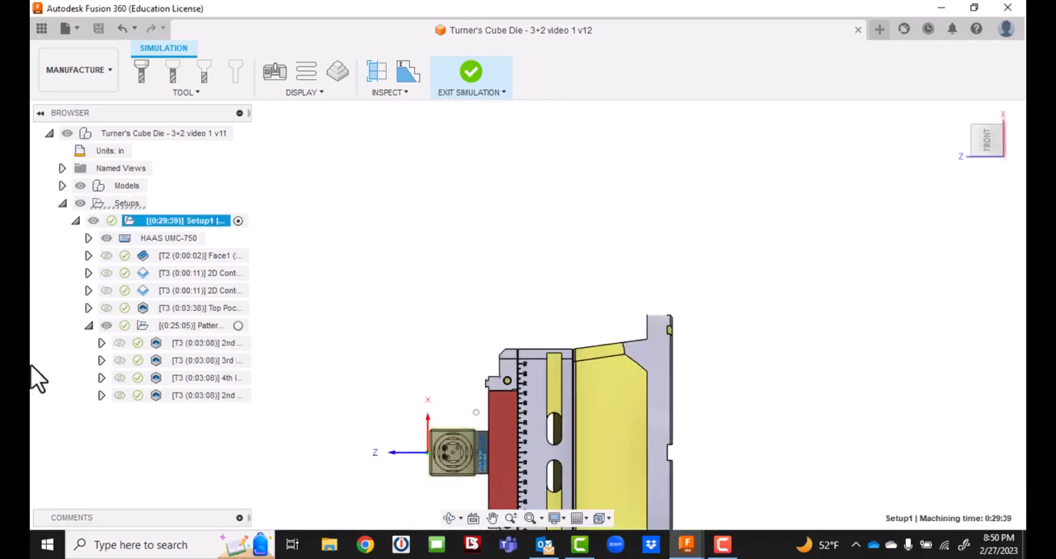
pyautogui.click(102, 342)
pyautogui.click(102, 342)
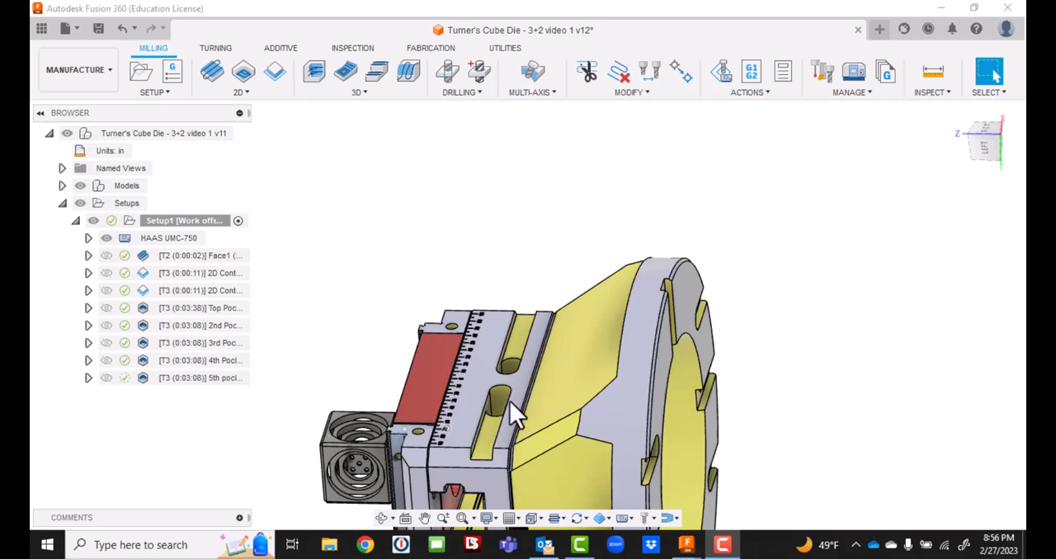
# Save the setup with its ungrouped pocket operations as another version, keeping the default version description User Saved.
pyautogui.moveTo(984, 143); pyautogui.dragTo(1025, 124)
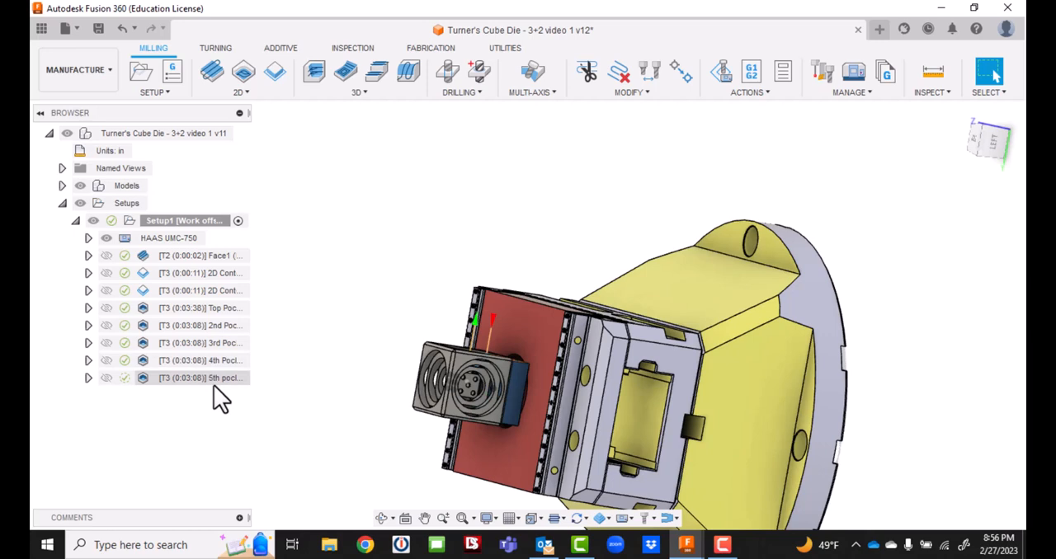
pyautogui.click(99, 29)
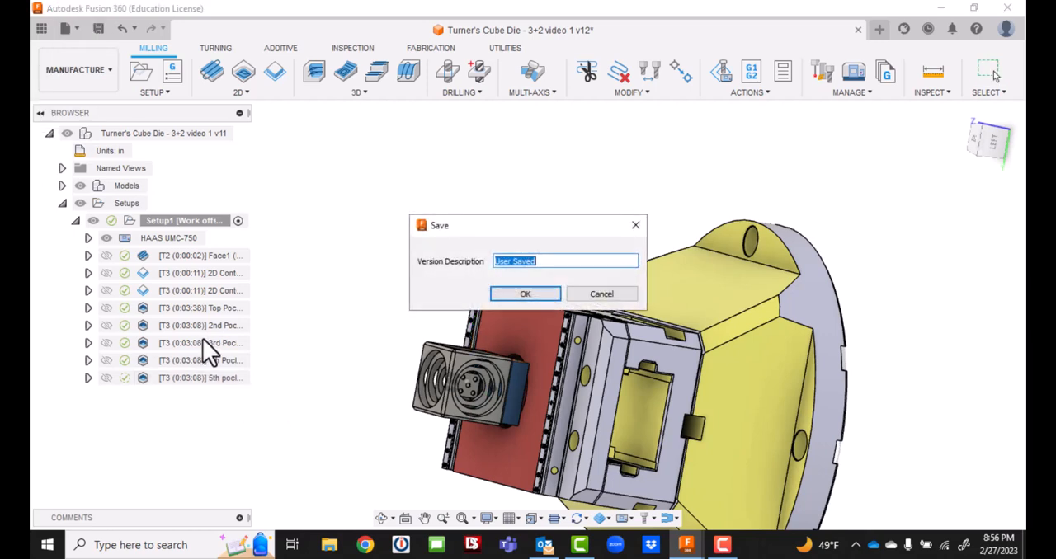
pyautogui.click(528, 295)
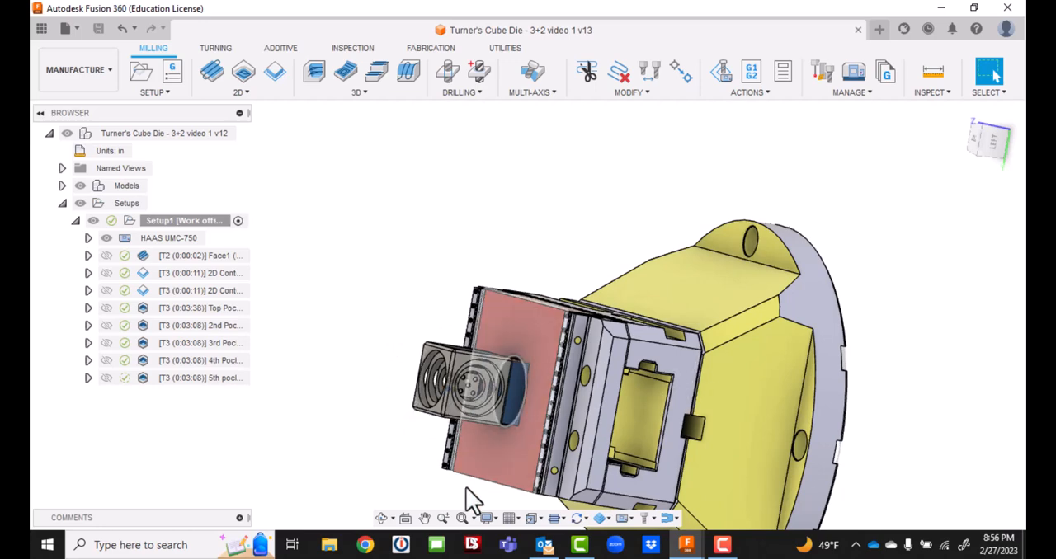
# Examine the cube's ringed pockets on the top and side faces from above and in an angled close-up.
pyautogui.moveTo(983, 153); pyautogui.dragTo(822, 196)
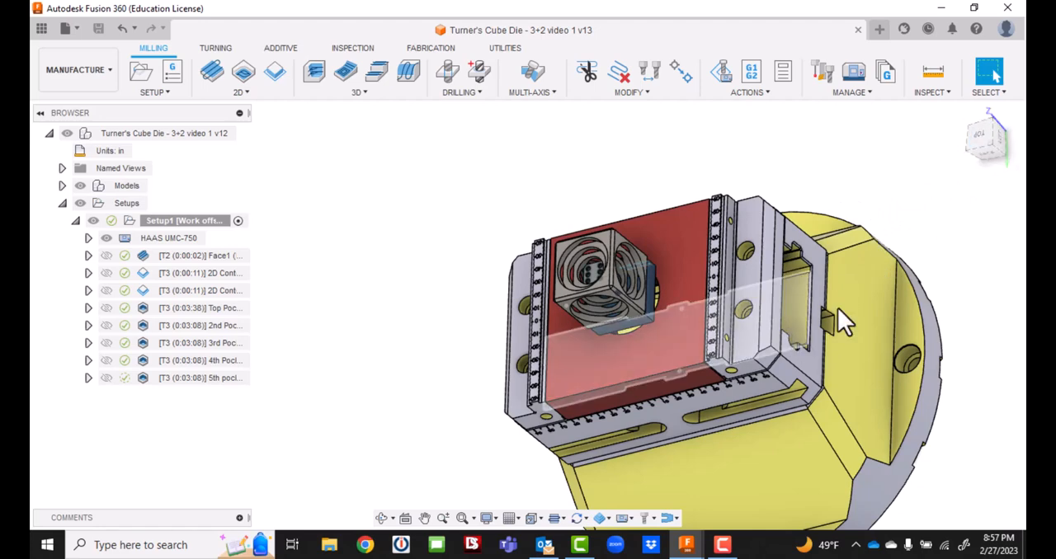
pyautogui.click(980, 137)
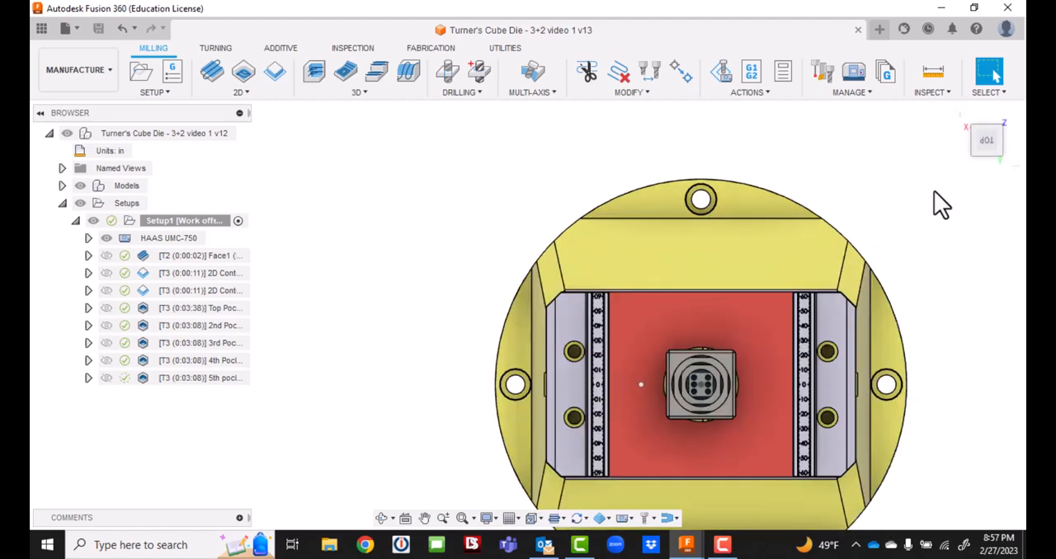
pyautogui.moveTo(987, 144); pyautogui.dragTo(975, 124)
pyautogui.scroll(2, 702, 241)
pyautogui.scroll(2, 701, 240)
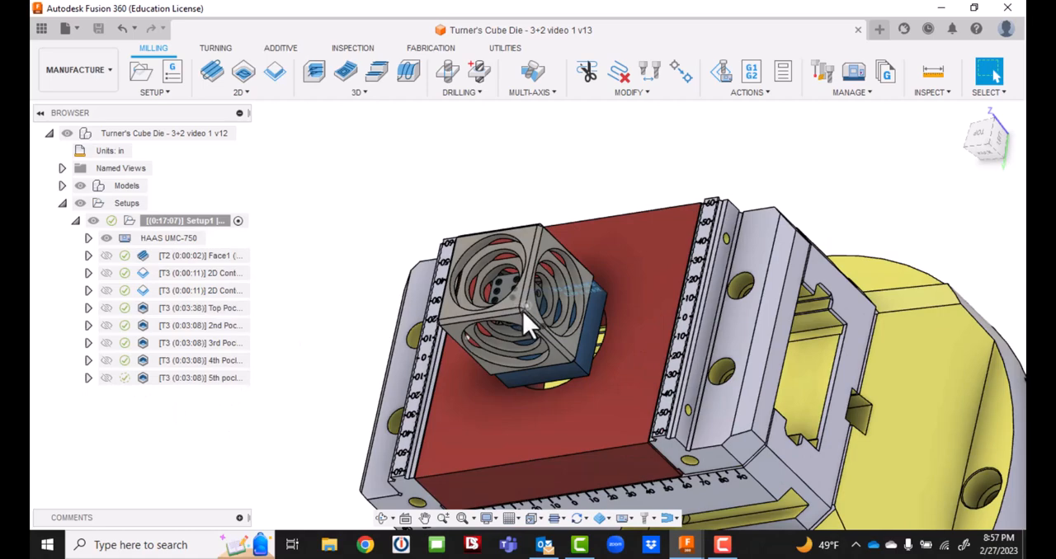
pyautogui.scroll(3, 523, 312)
pyautogui.scroll(-4, 495, 297)
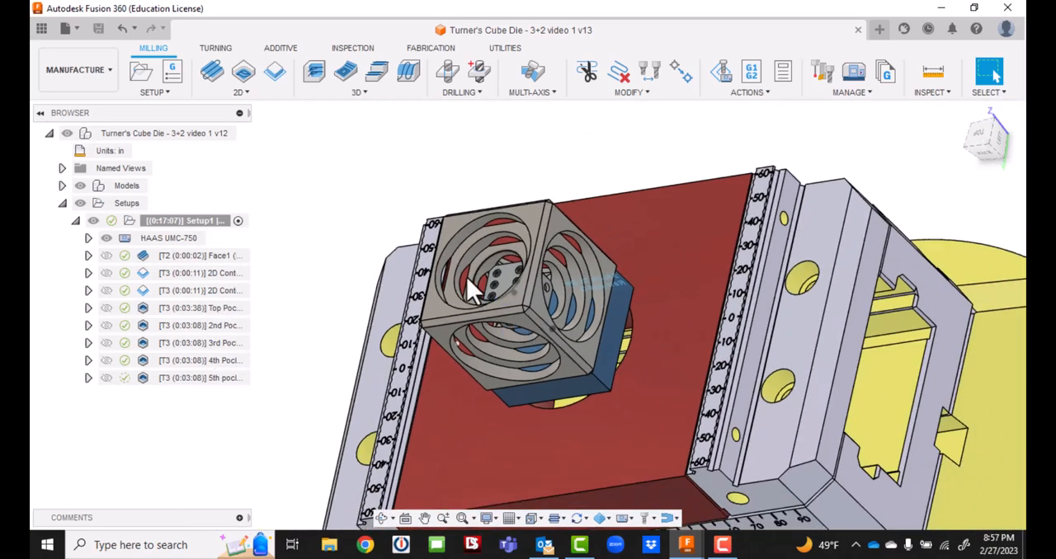
pyautogui.scroll(2, 475, 284)
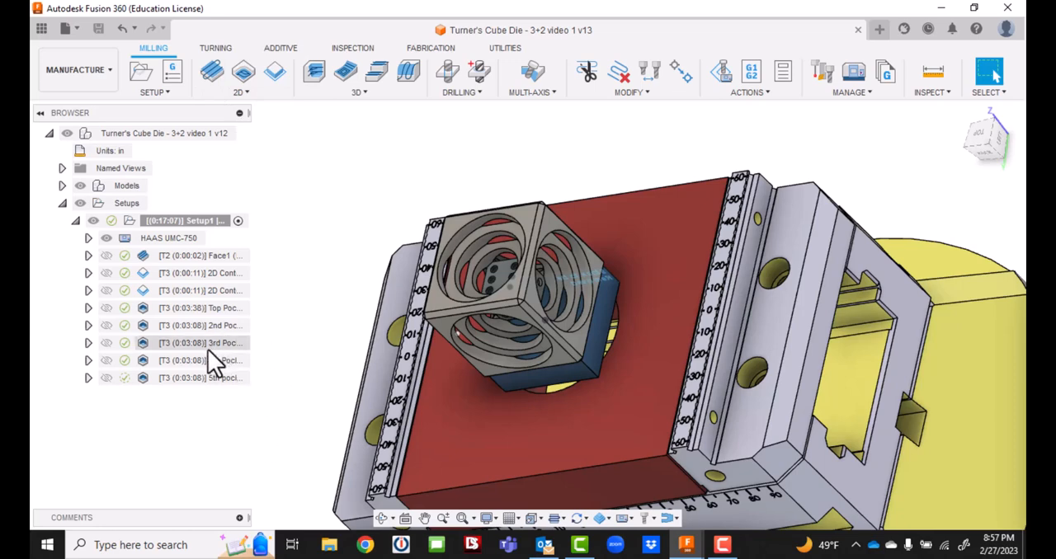
# Start a Face operation and orient its tool by Z axis/plane and Y axis, using the cube's upper chamfer face and its long edge.
pyautogui.click(213, 73)
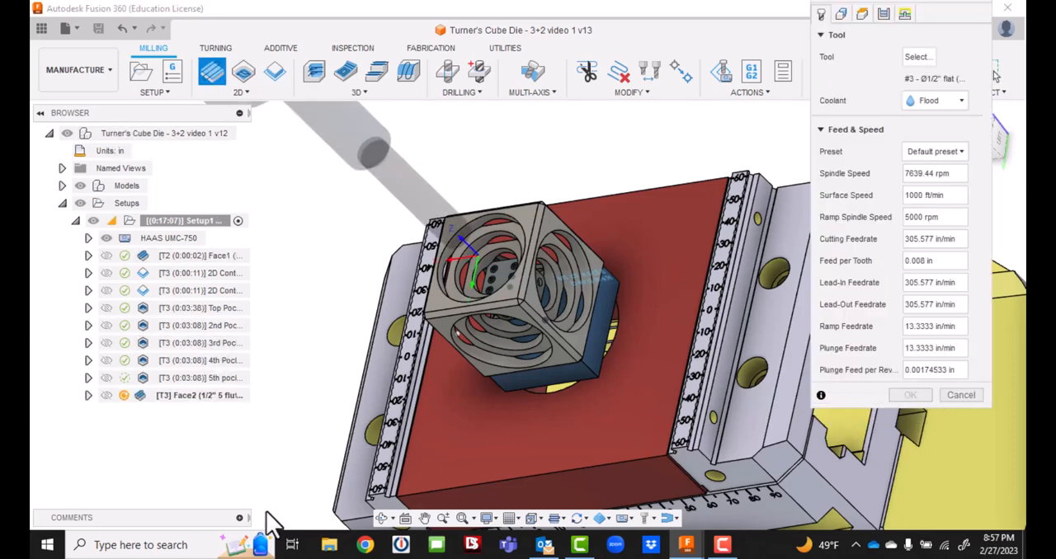
pyautogui.click(841, 15)
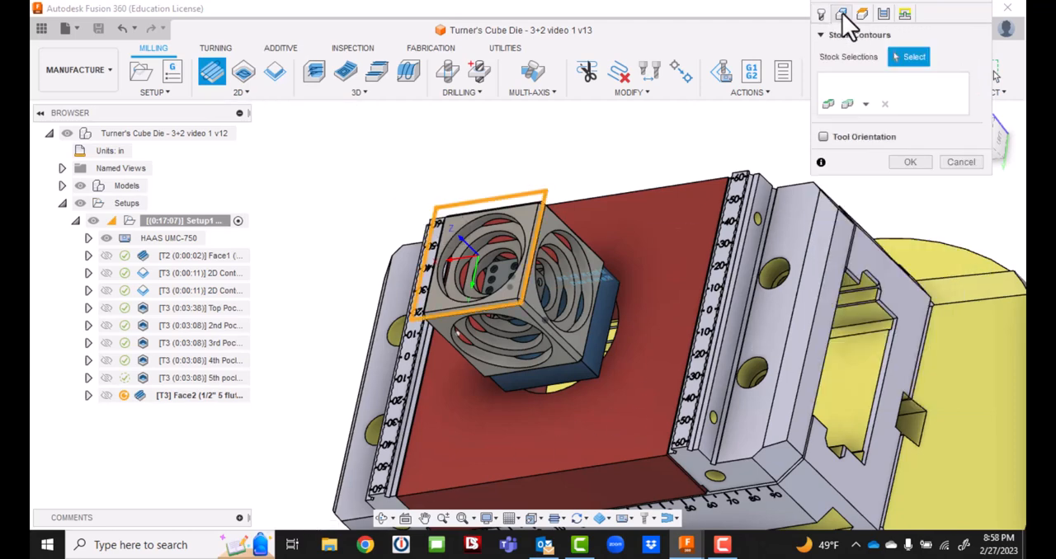
pyautogui.click(823, 137)
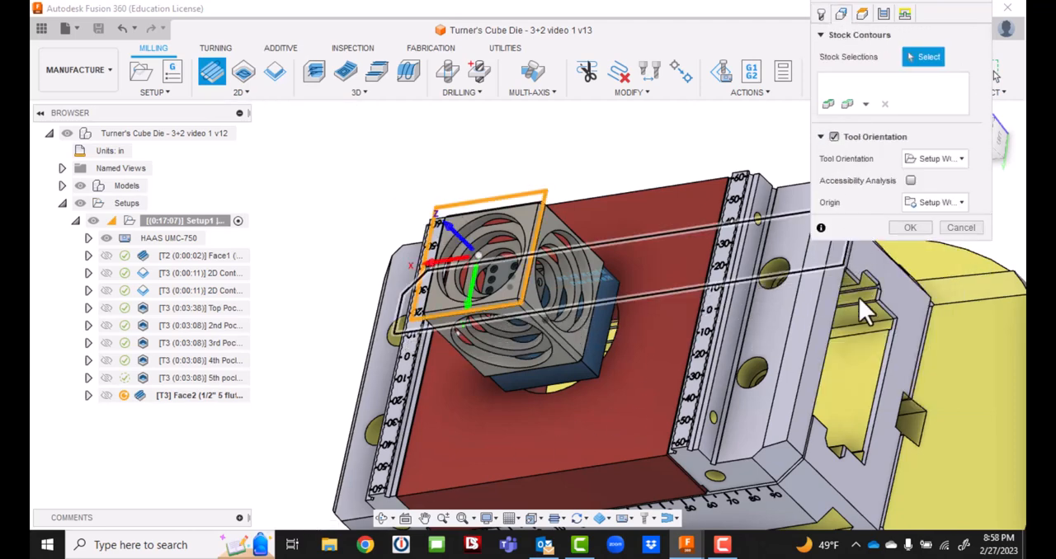
pyautogui.scroll(5, 573, 251)
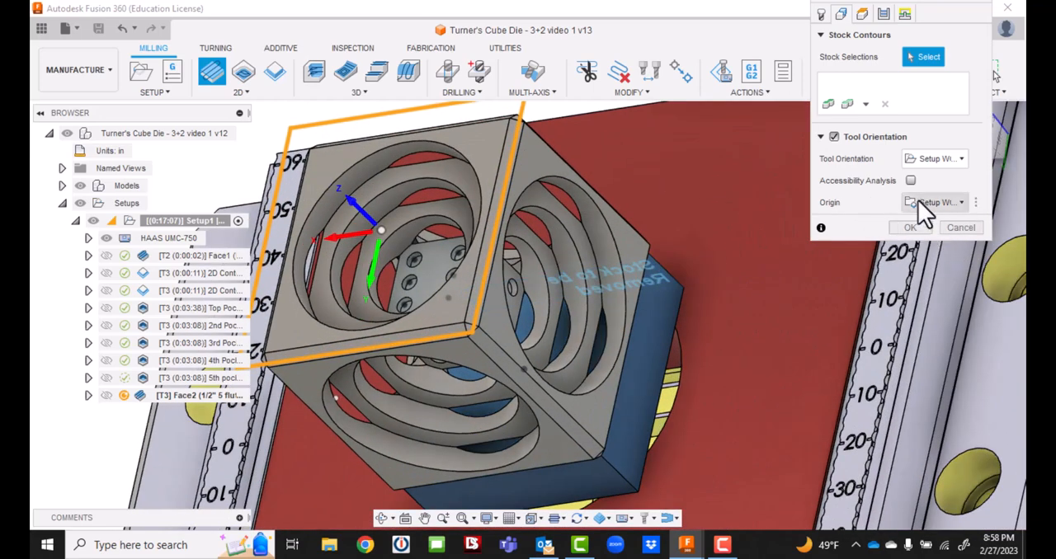
pyautogui.click(961, 159)
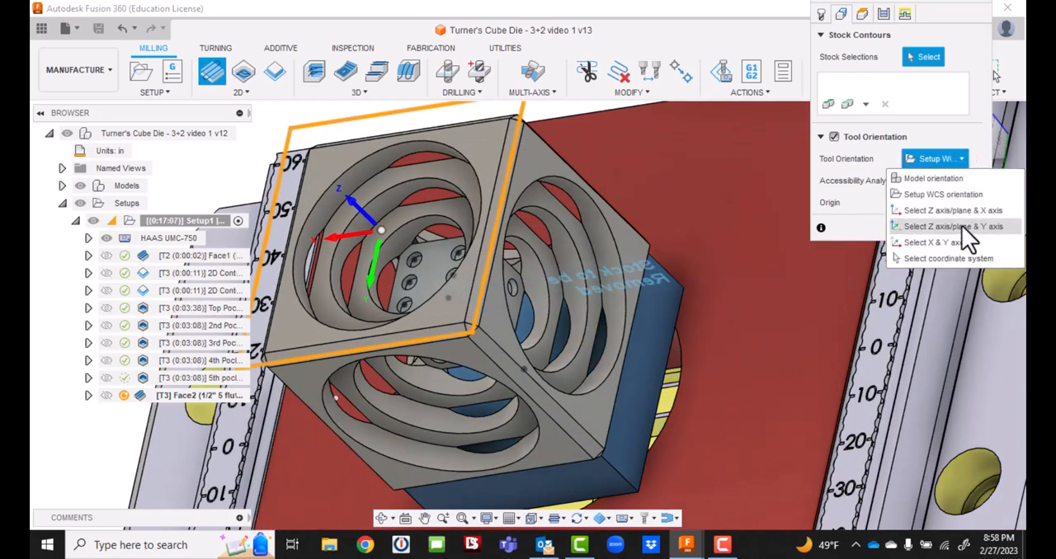
pyautogui.click(953, 226)
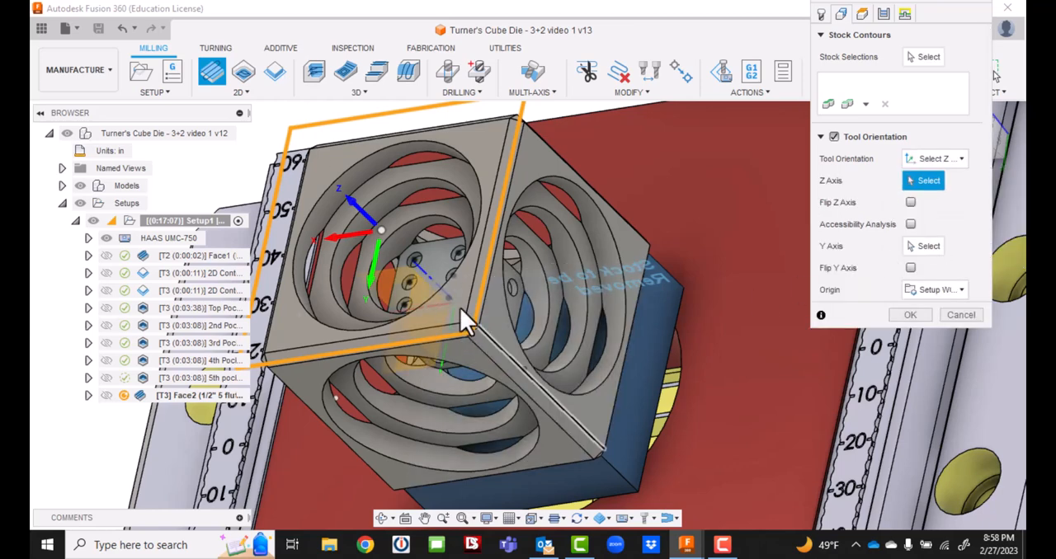
pyautogui.click(482, 267)
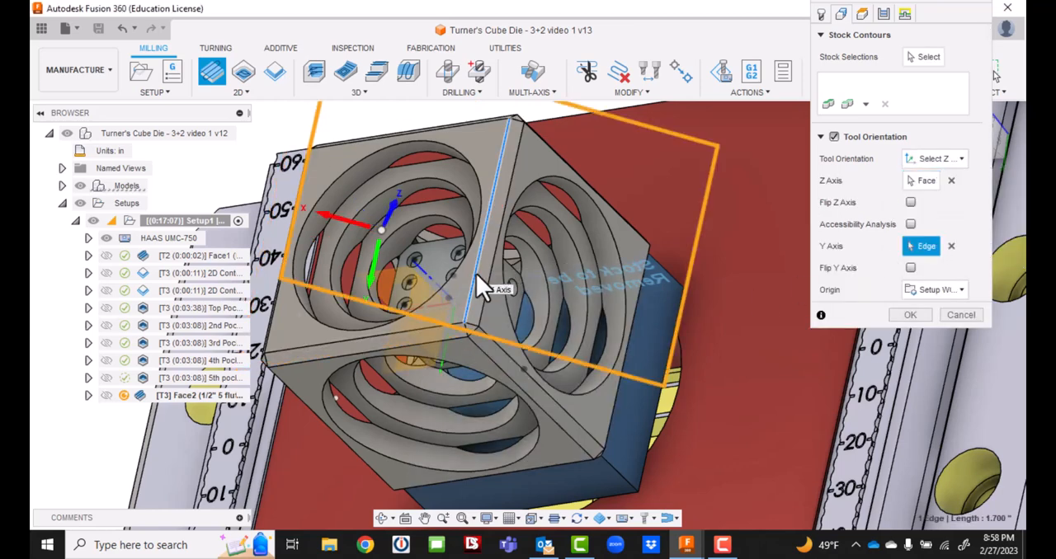
pyautogui.click(480, 280)
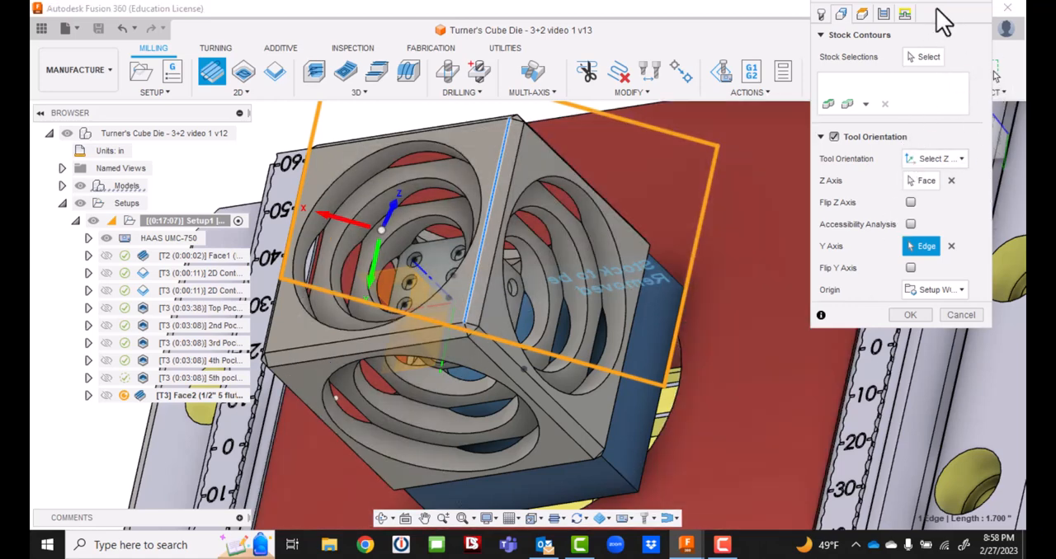
# Add a Face Contours stock selection on the chamfer face between the cube's top and side faces.
pyautogui.moveTo(941, 15)
pyautogui.mouseDown()
pyautogui.moveTo(944, 186)
pyautogui.moveTo(954, 164)
pyautogui.mouseUp()
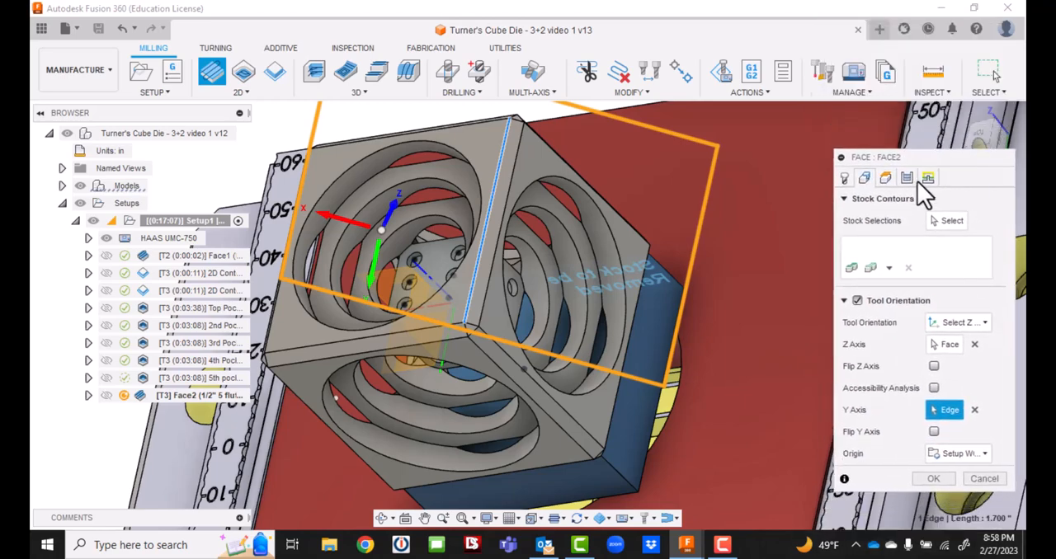
pyautogui.moveTo(978, 126)
pyautogui.mouseDown()
pyautogui.moveTo(963, 124)
pyautogui.moveTo(973, 132)
pyautogui.moveTo(965, 149)
pyautogui.mouseUp()
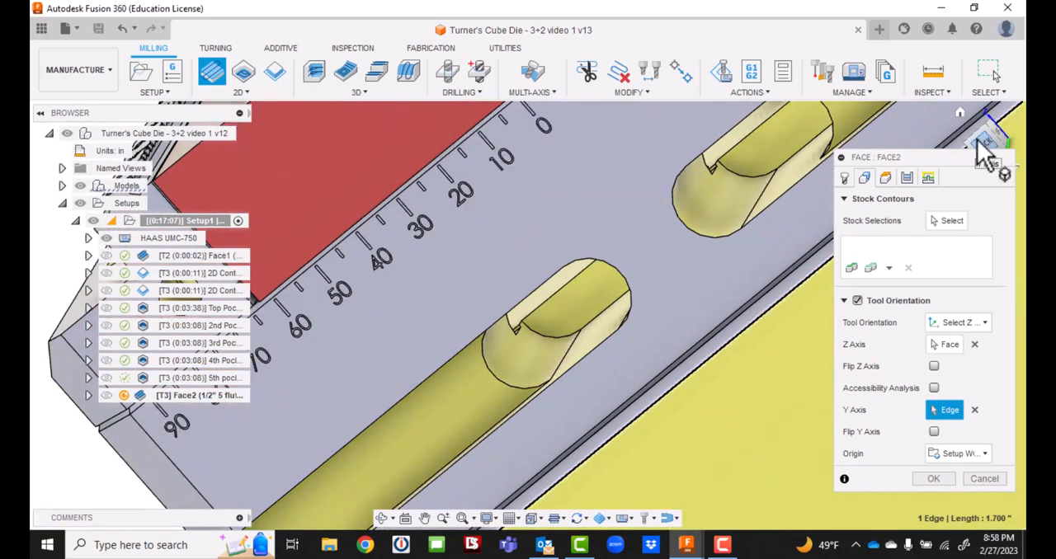
pyautogui.click(977, 147)
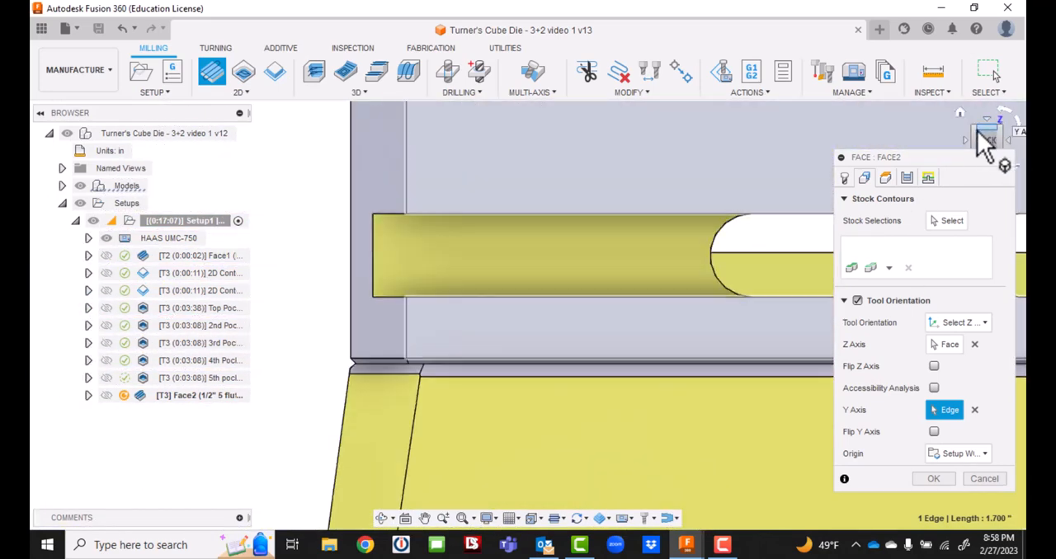
pyautogui.click(983, 133)
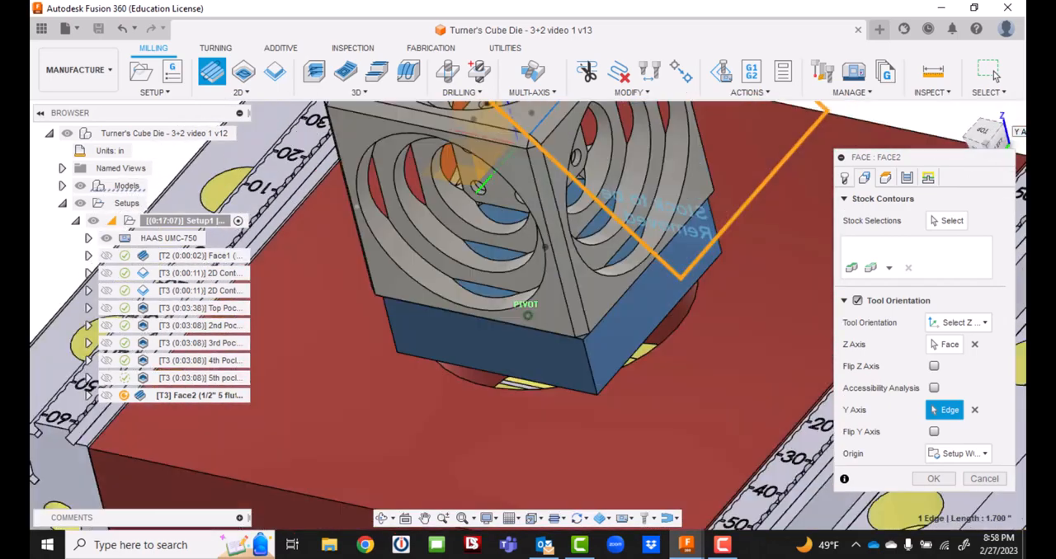
pyautogui.moveTo(984, 132)
pyautogui.mouseDown()
pyautogui.moveTo(982, 156)
pyautogui.moveTo(974, 129)
pyautogui.mouseUp()
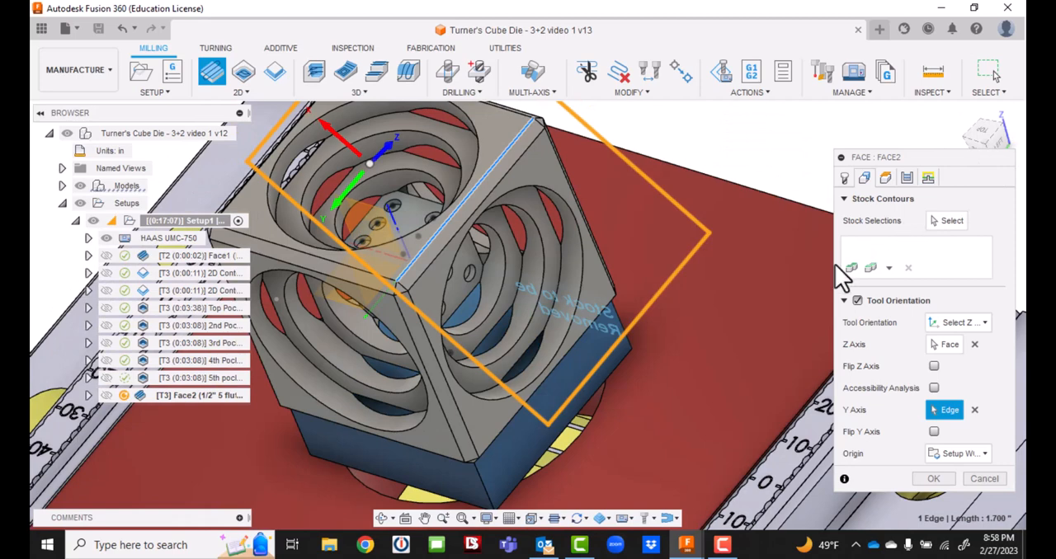
pyautogui.click(889, 268)
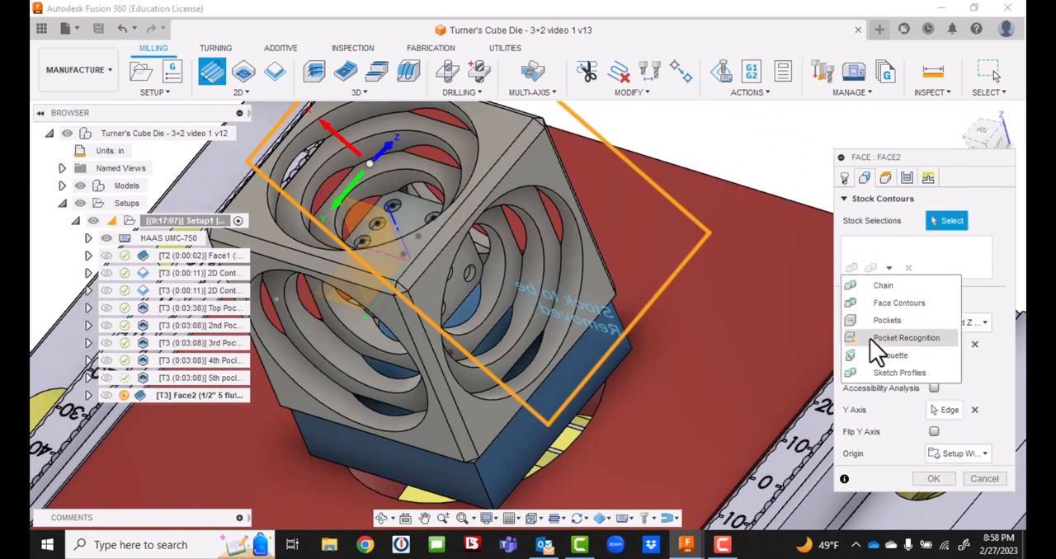
pyautogui.click(894, 304)
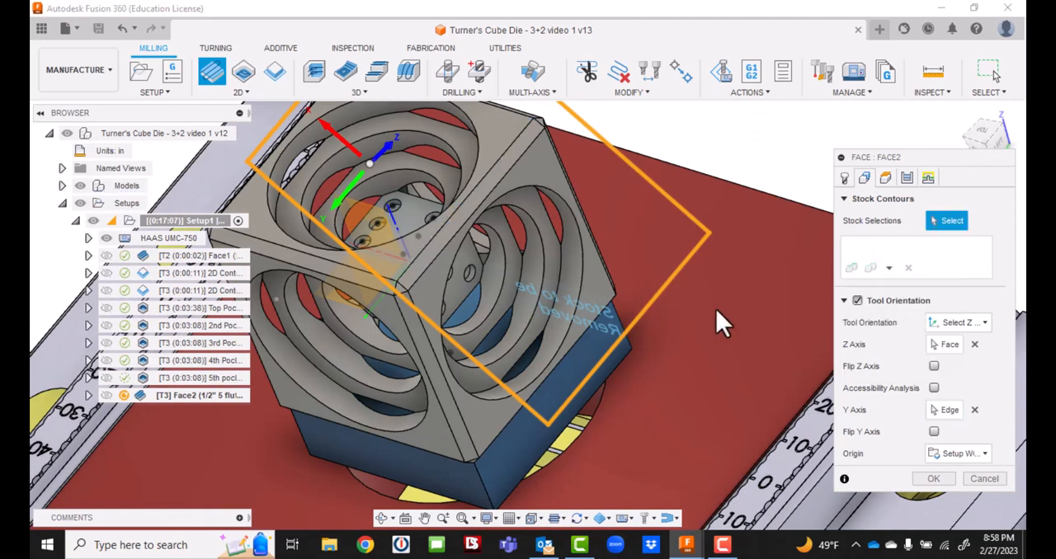
pyautogui.click(422, 263)
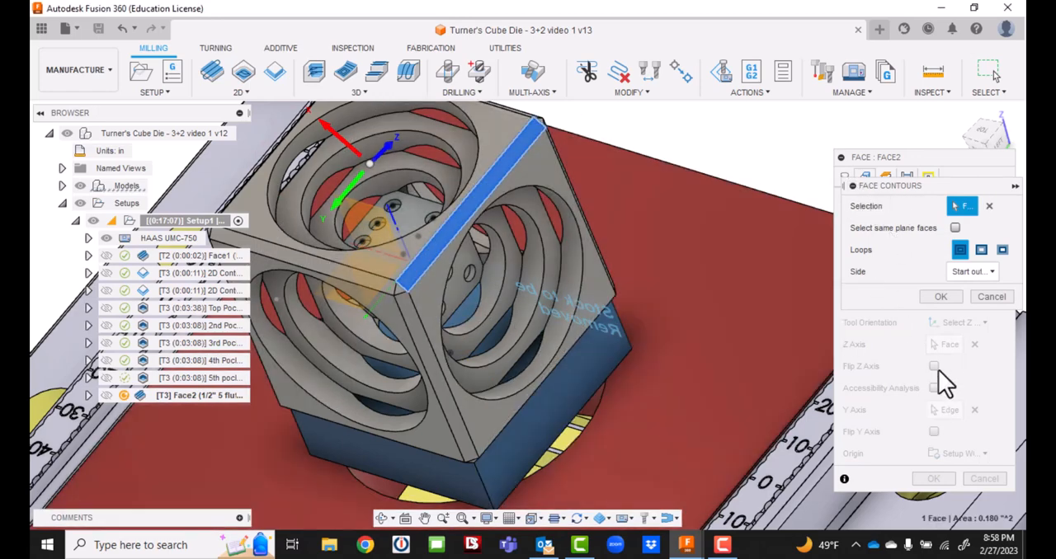
# Try to limit the chamfer's face contour to inside loops only.
pyautogui.click(1002, 250)
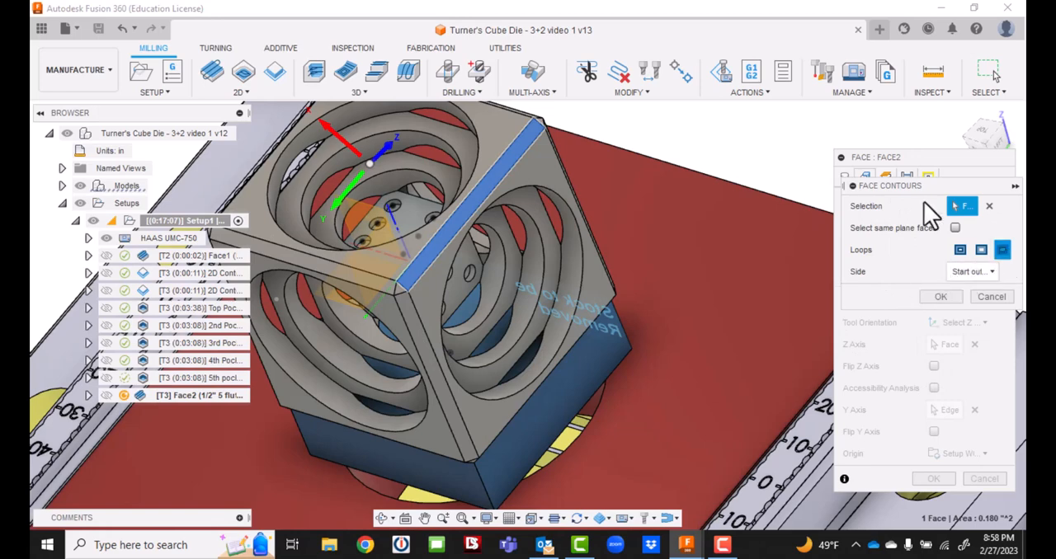
pyautogui.moveTo(959, 183); pyautogui.dragTo(913, 116)
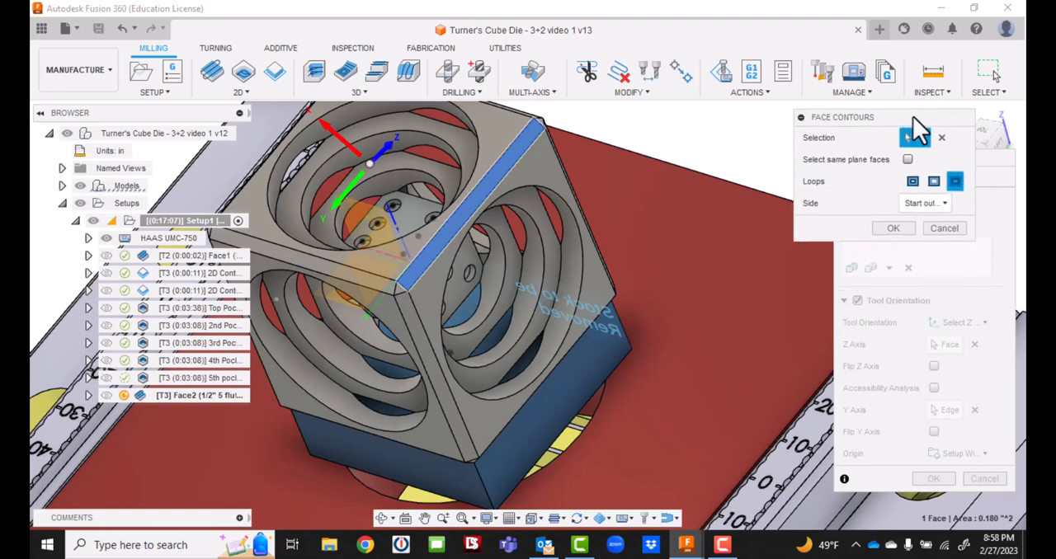
pyautogui.click(891, 231)
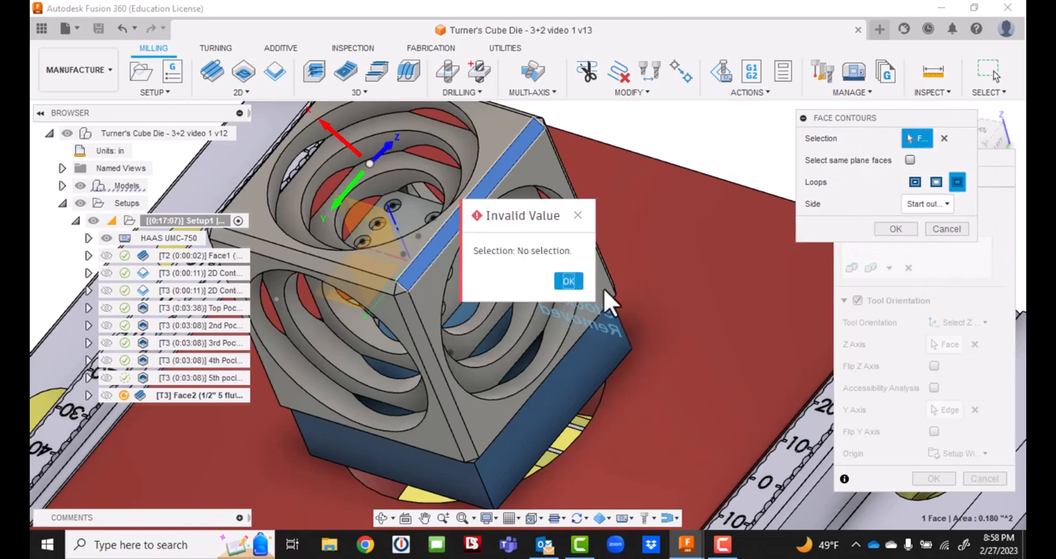
pyautogui.click(568, 281)
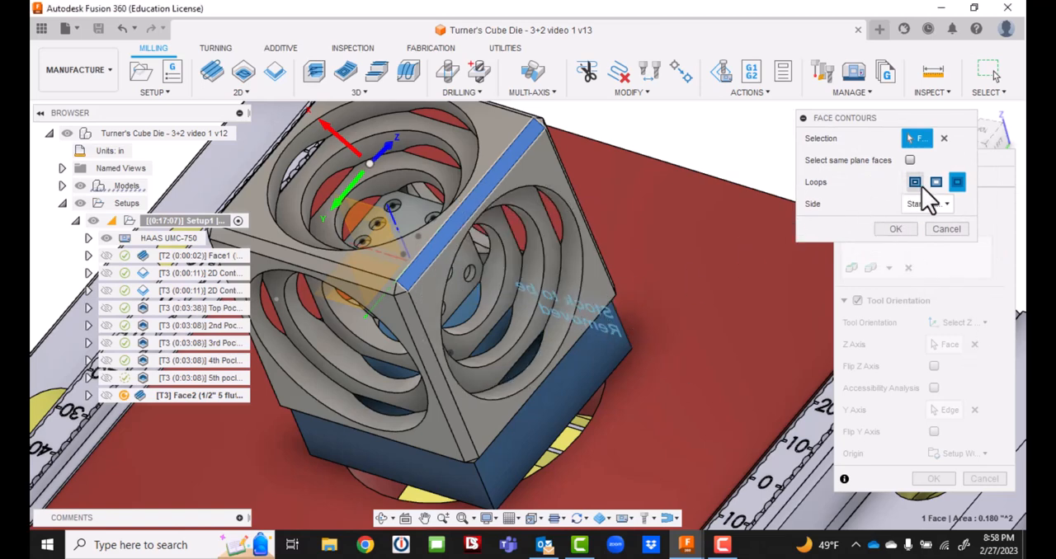
# Reselect the chamfer face for the face contour, set it to use all loops, and accept the contour.
pyautogui.click(427, 272)
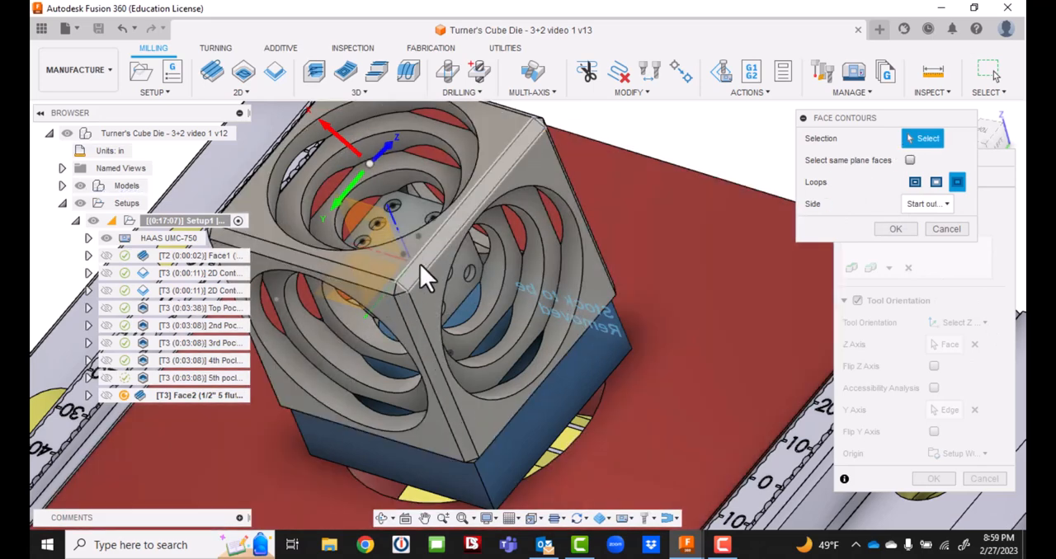
pyautogui.click(420, 264)
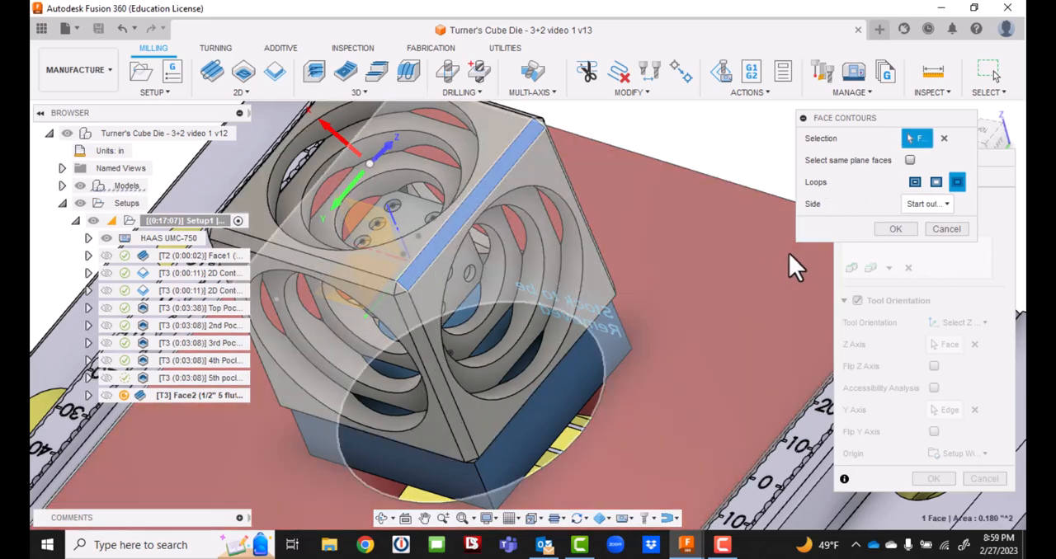
pyautogui.click(890, 231)
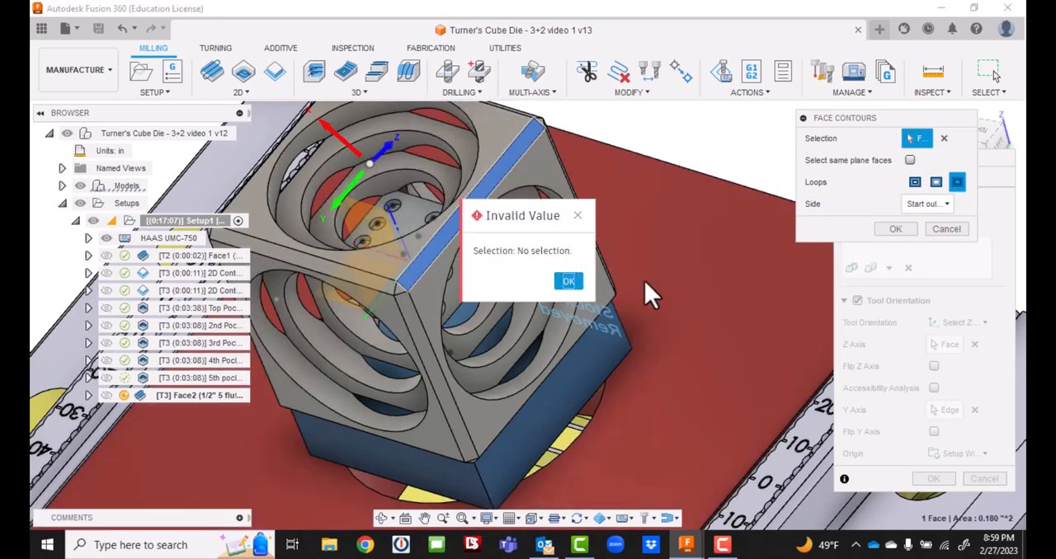
pyautogui.click(568, 283)
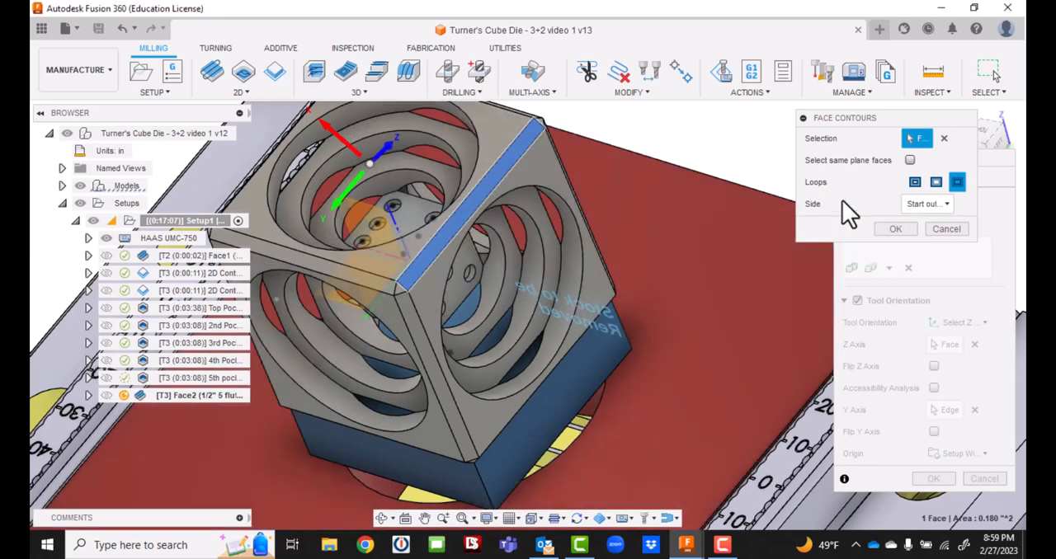
pyautogui.click(914, 186)
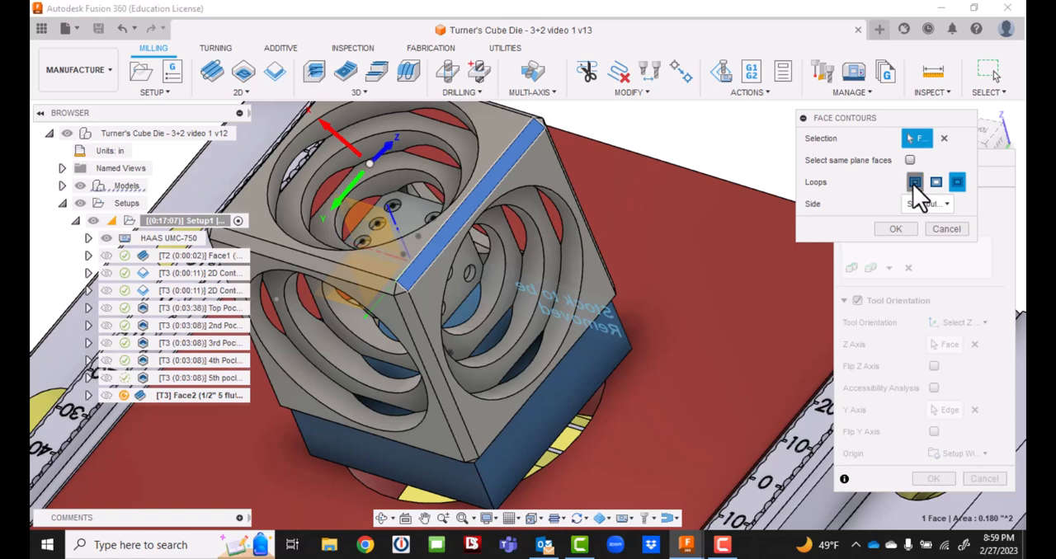
pyautogui.click(892, 230)
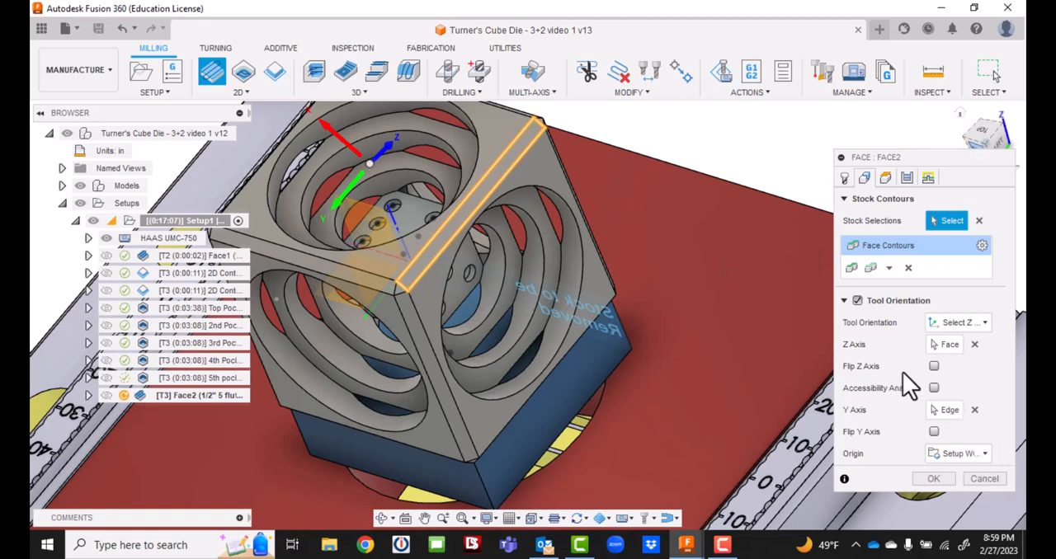
# Set the facing operation's bottom height from a selection on the chamfer face with 0 in offset, and generate the toolpath.
pyautogui.click(889, 180)
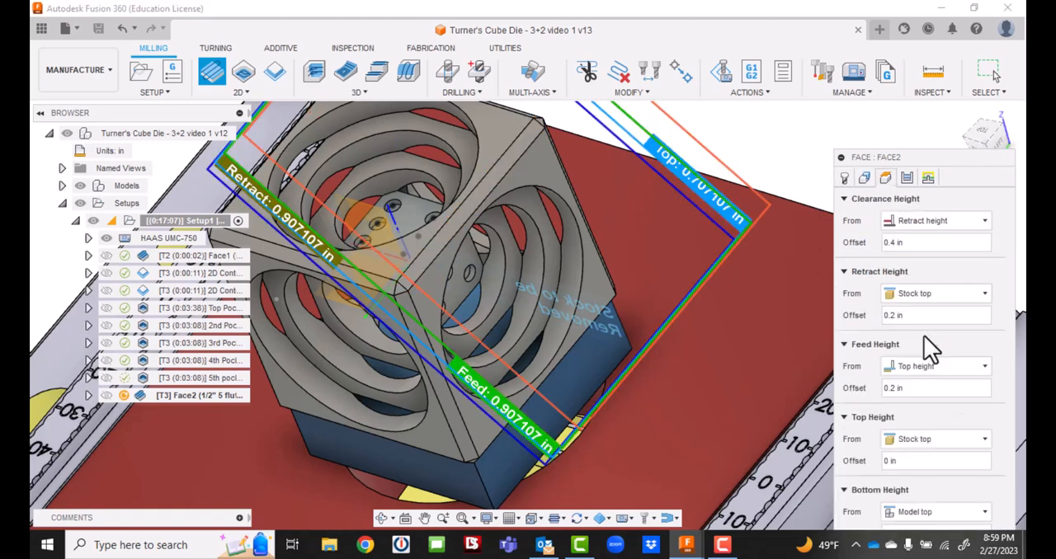
pyautogui.moveTo(927, 158)
pyautogui.mouseDown()
pyautogui.moveTo(919, 43)
pyautogui.moveTo(936, 6)
pyautogui.mouseUp()
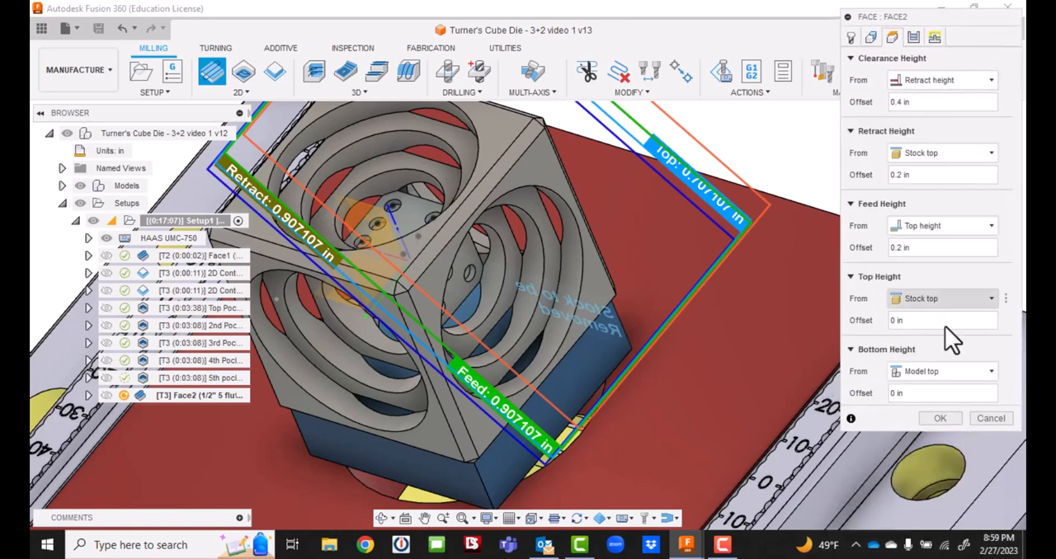
pyautogui.click(938, 373)
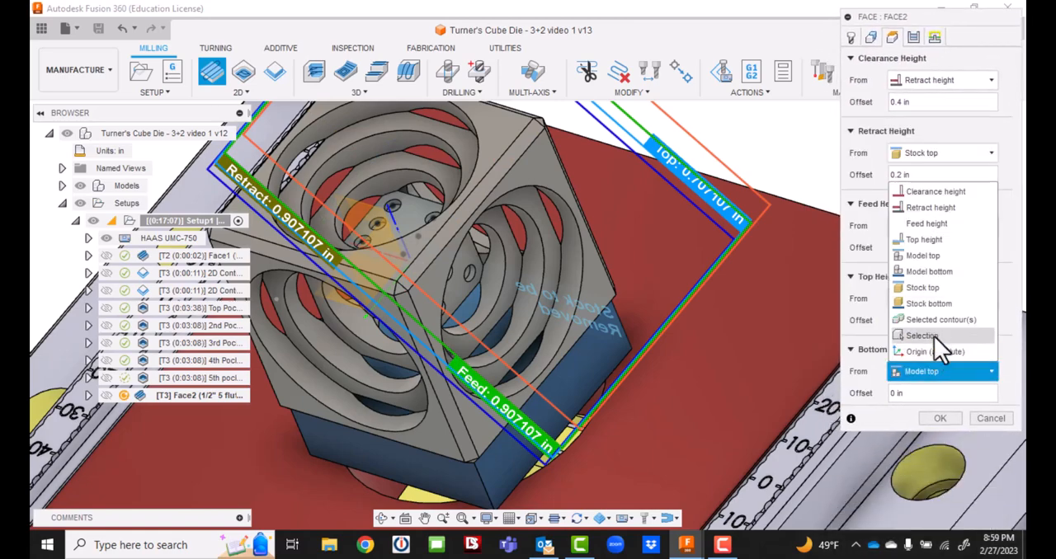
pyautogui.click(934, 336)
pyautogui.scroll(5, 436, 245)
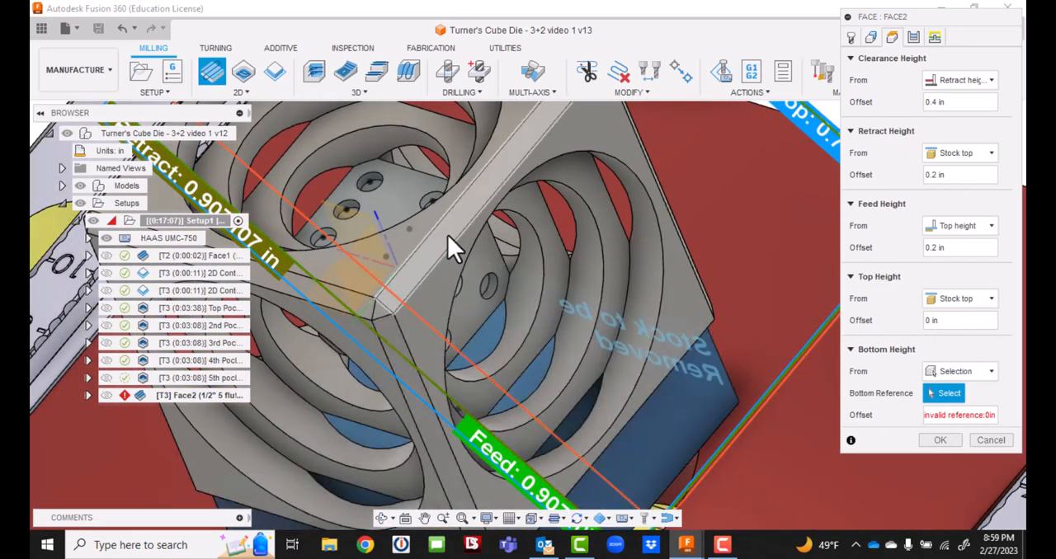
pyautogui.click(448, 235)
pyautogui.click(937, 438)
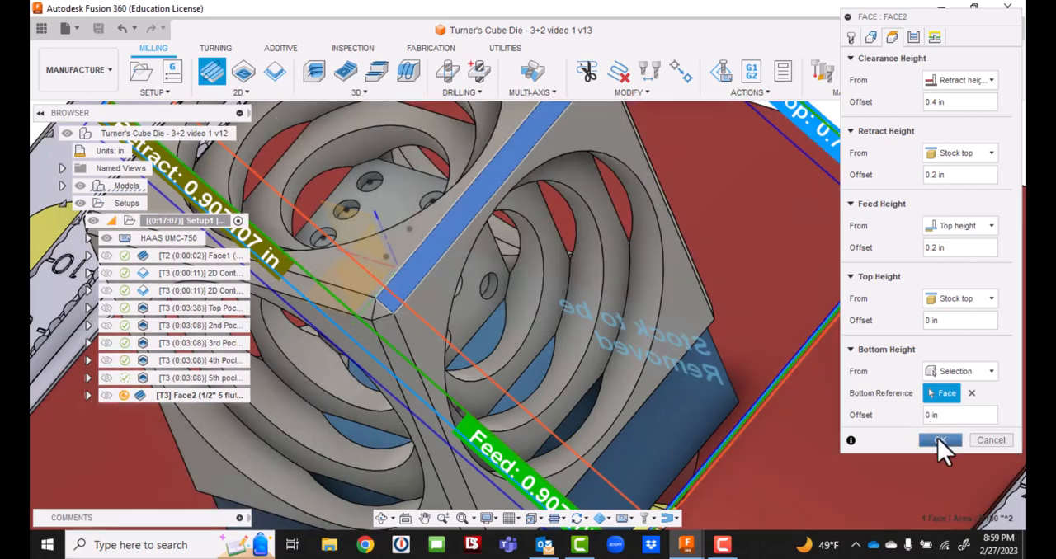
pyautogui.click(938, 439)
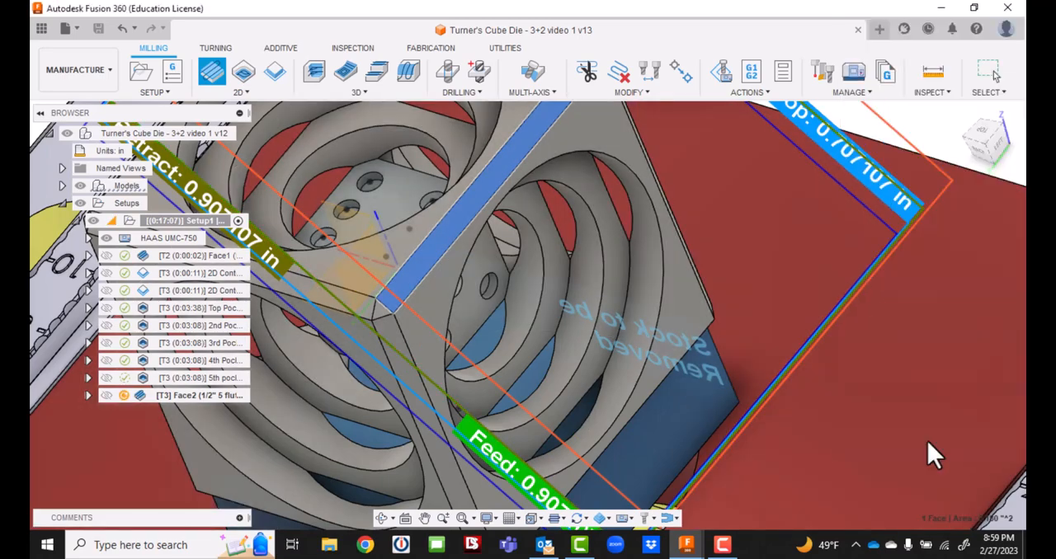
# Set the pass direction of the chamfer's Face2 operation to 90 degrees and regenerate its toolpath.
pyautogui.scroll(-5, 696, 343)
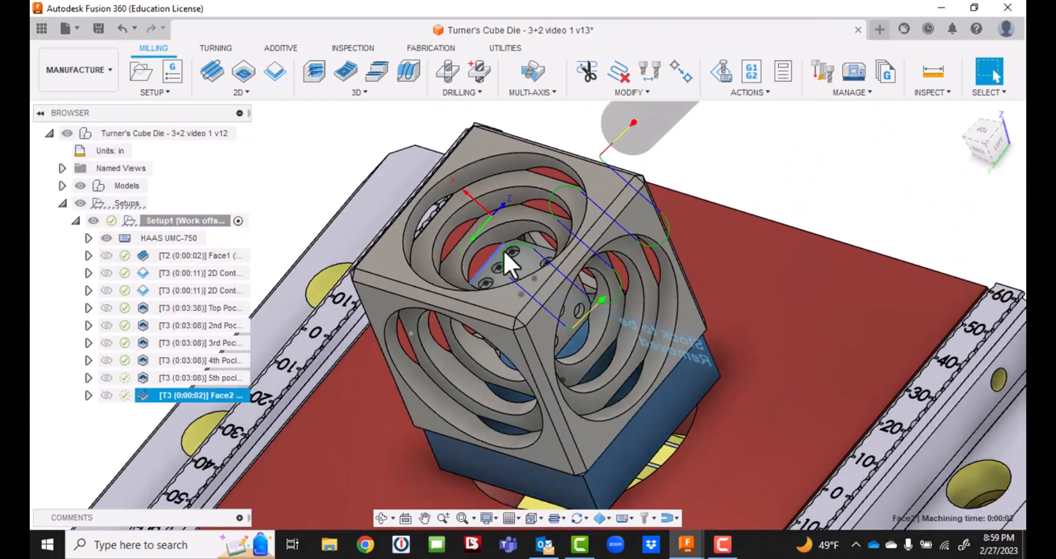
pyautogui.click(105, 421)
pyautogui.doubleClick(171, 399)
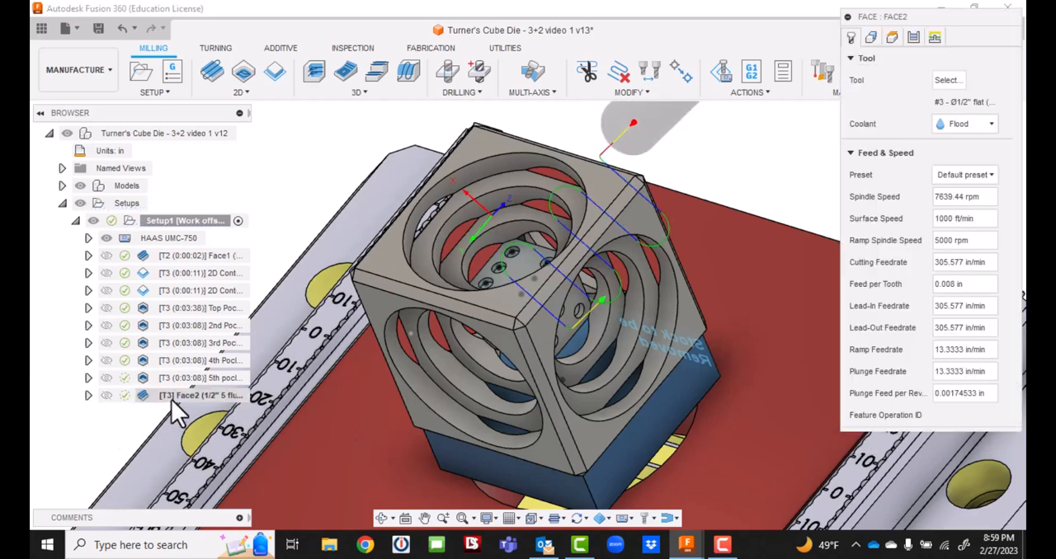
pyautogui.click(872, 37)
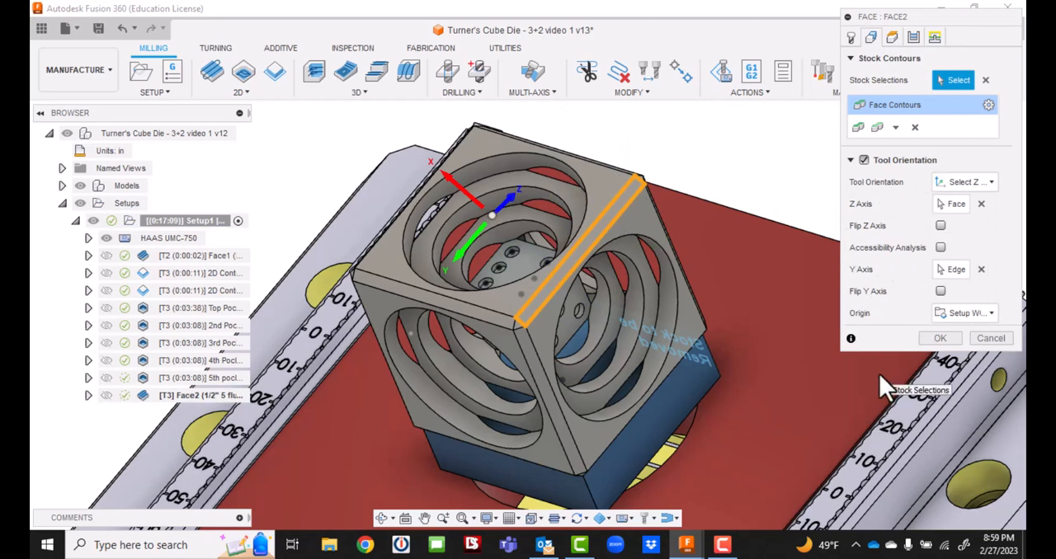
pyautogui.click(912, 37)
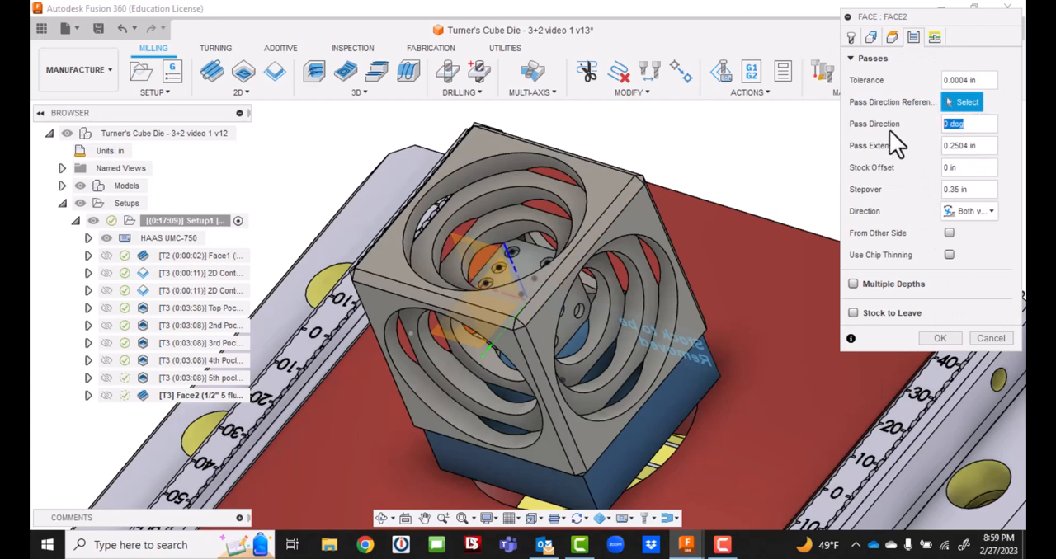
pyautogui.write('90')
pyautogui.click(937, 337)
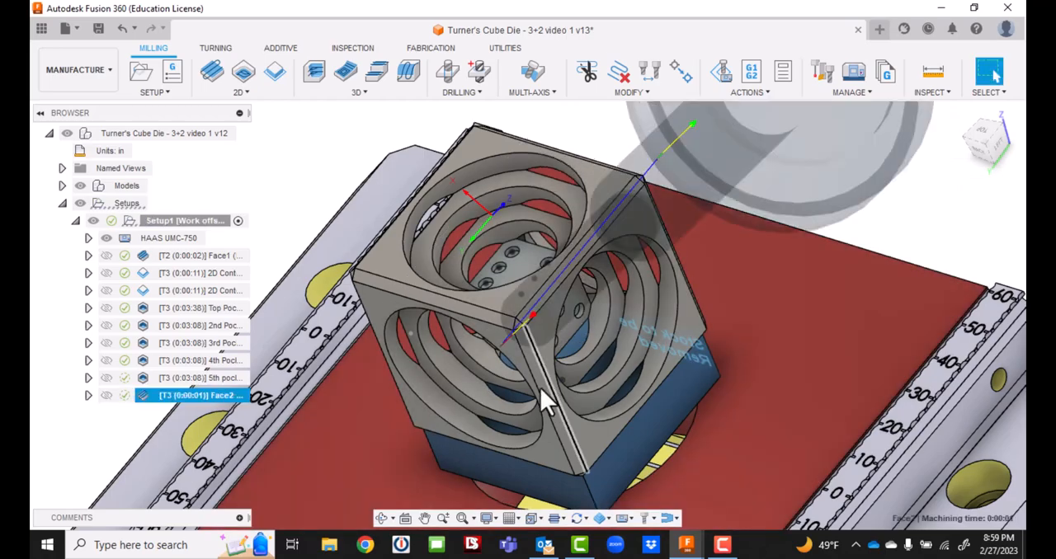
# Save the Turner's cube die design as a new version.
pyautogui.moveTo(979, 132)
pyautogui.mouseDown()
pyautogui.moveTo(961, 128)
pyautogui.moveTo(577, 240)
pyautogui.moveTo(34, 322)
pyautogui.moveTo(31, 182)
pyautogui.mouseUp()
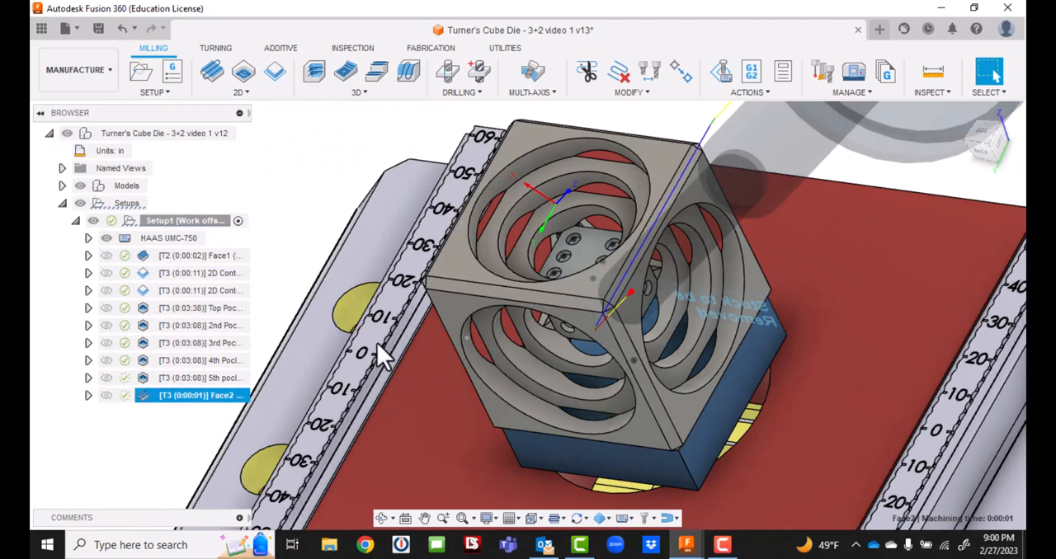
pyautogui.click(98, 29)
pyautogui.click(522, 292)
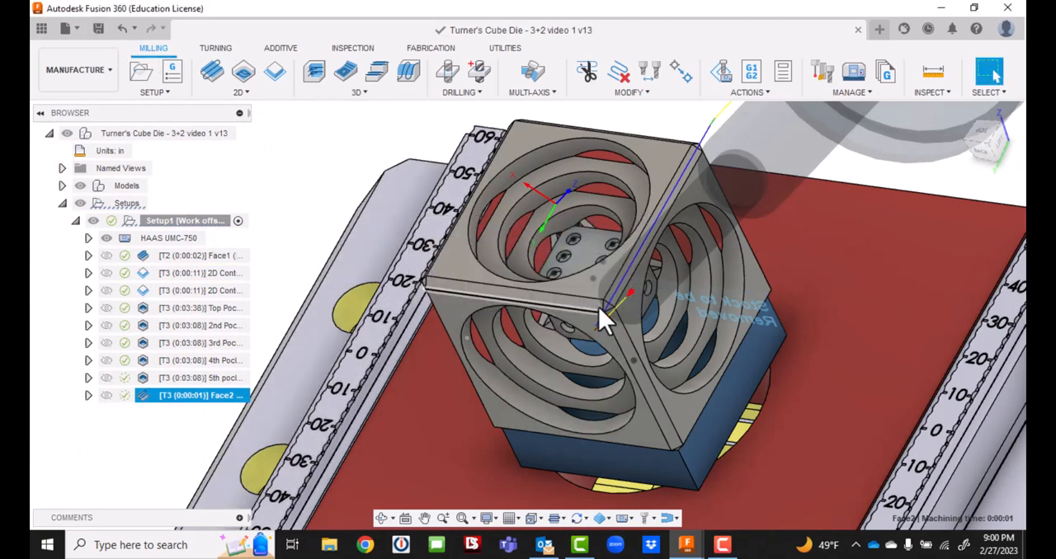
# Examine the faced edge chamfer and the small triangular corner face at its back end from several angles.
pyautogui.click(983, 147)
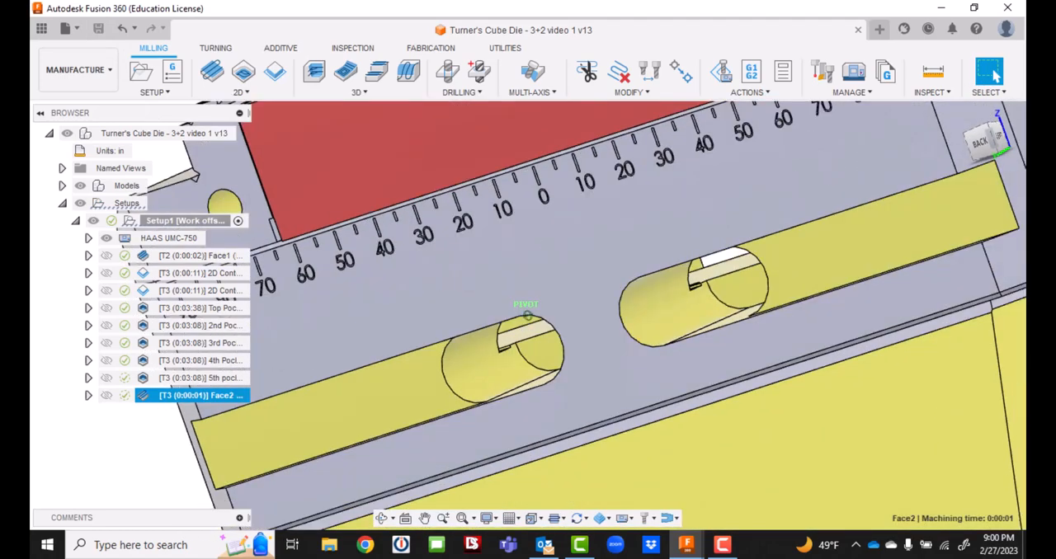
pyautogui.moveTo(983, 146); pyautogui.dragTo(1003, 137)
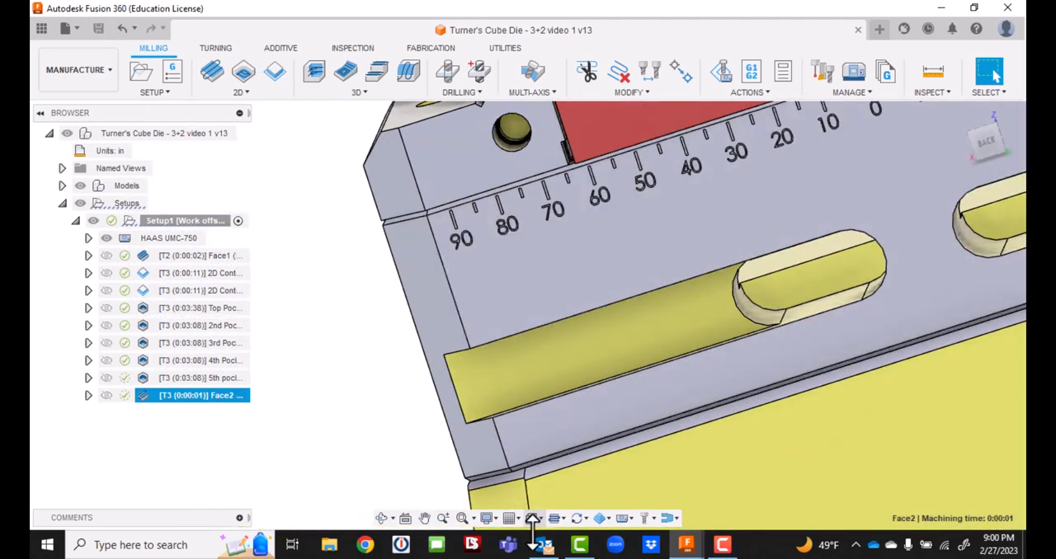
pyautogui.click(424, 518)
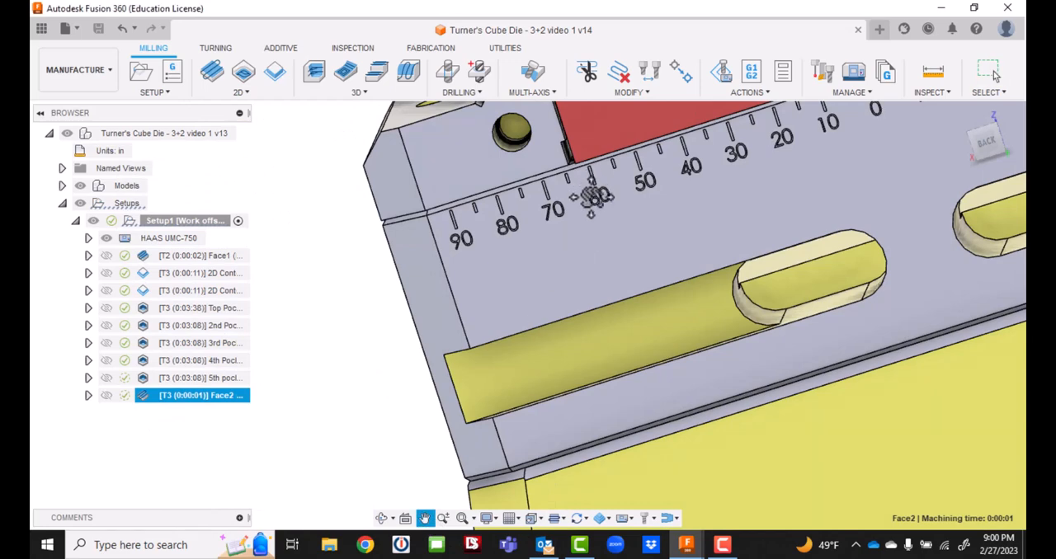
pyautogui.moveTo(591, 197); pyautogui.dragTo(486, 557)
pyautogui.moveTo(607, 166); pyautogui.dragTo(542, 482)
pyautogui.scroll(5, 742, 286)
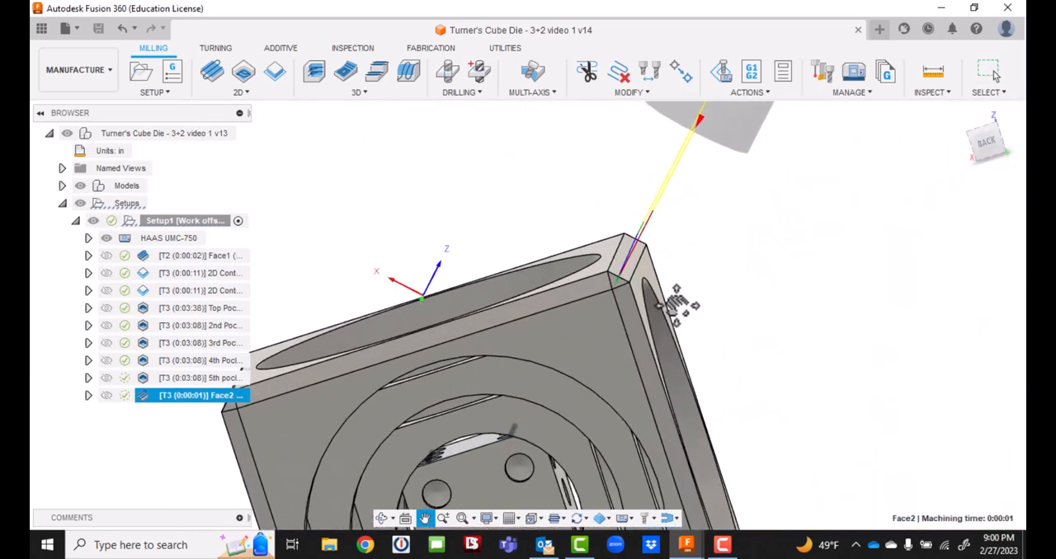
pyautogui.scroll(2, 676, 306)
pyautogui.scroll(2, 541, 300)
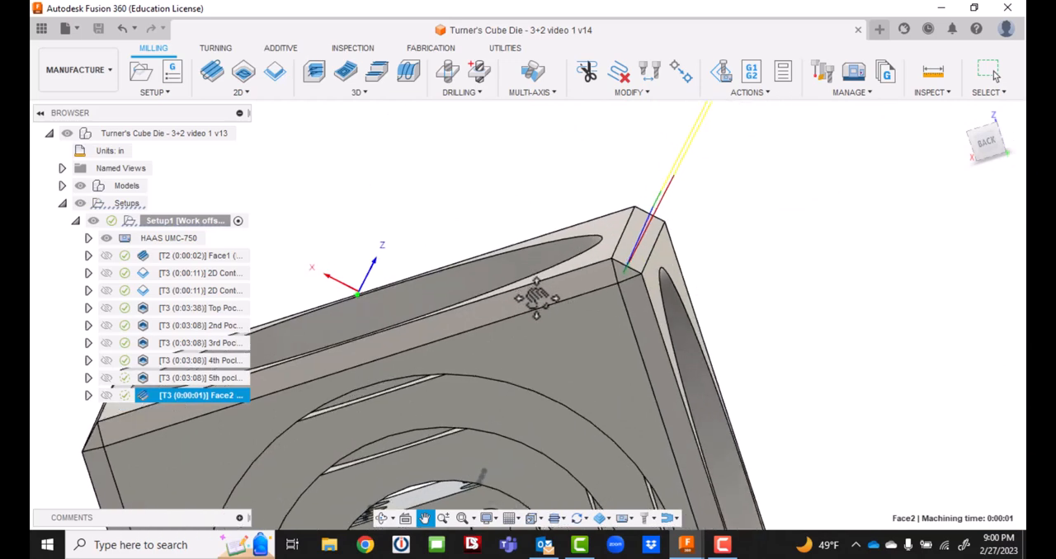
pyautogui.scroll(-2, 718, 287)
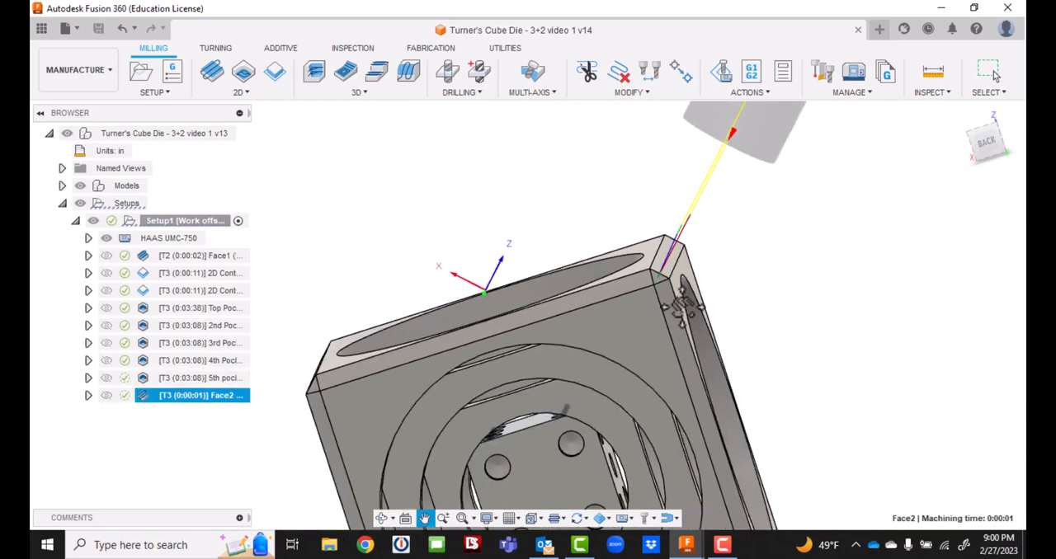
pyautogui.moveTo(985, 140)
pyautogui.mouseDown()
pyautogui.moveTo(975, 152)
pyautogui.moveTo(959, 122)
pyautogui.moveTo(982, 167)
pyautogui.mouseUp()
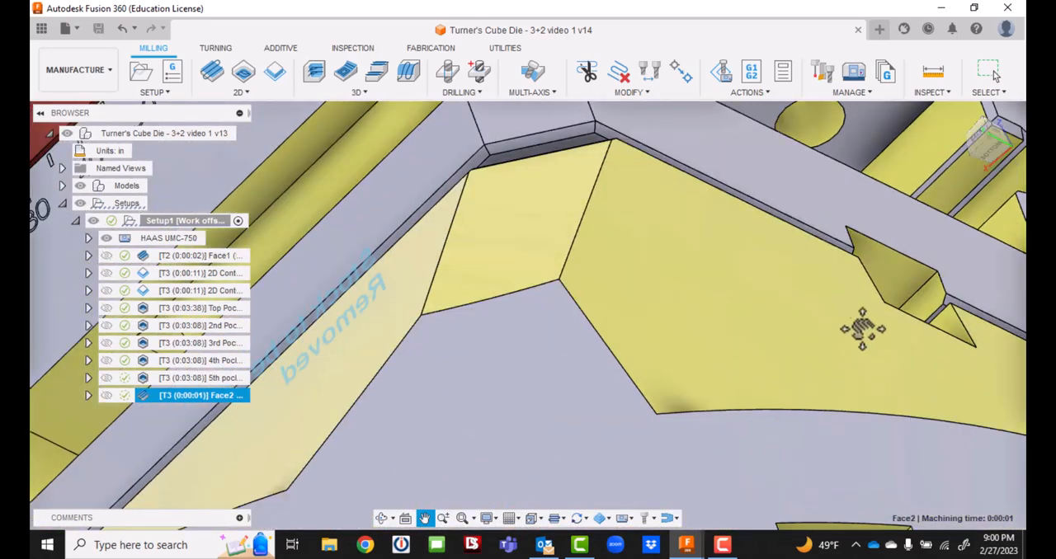
pyautogui.scroll(-6, 854, 259)
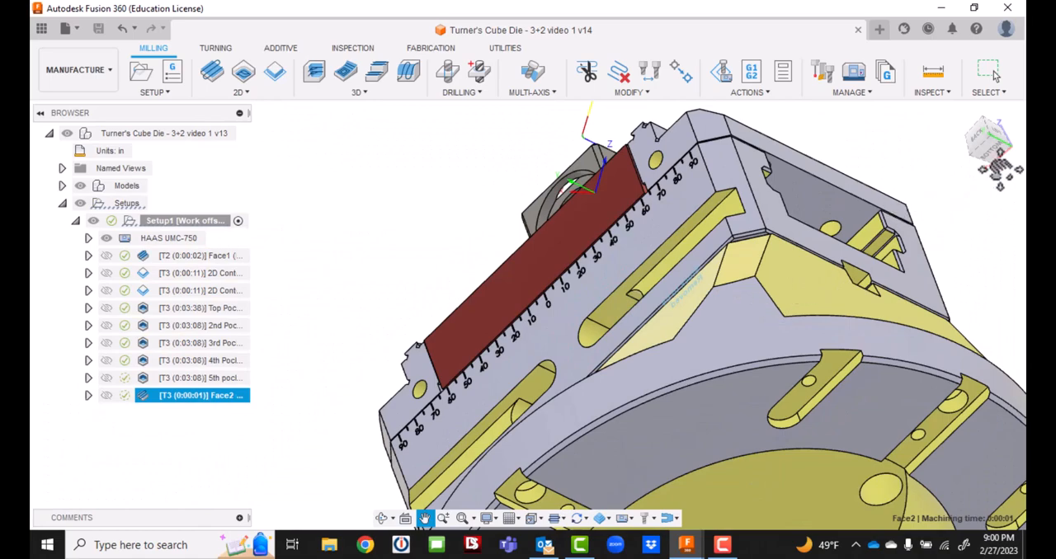
pyautogui.moveTo(991, 158)
pyautogui.mouseDown()
pyautogui.moveTo(996, 150)
pyautogui.moveTo(993, 165)
pyautogui.moveTo(986, 154)
pyautogui.mouseUp()
pyautogui.click(425, 519)
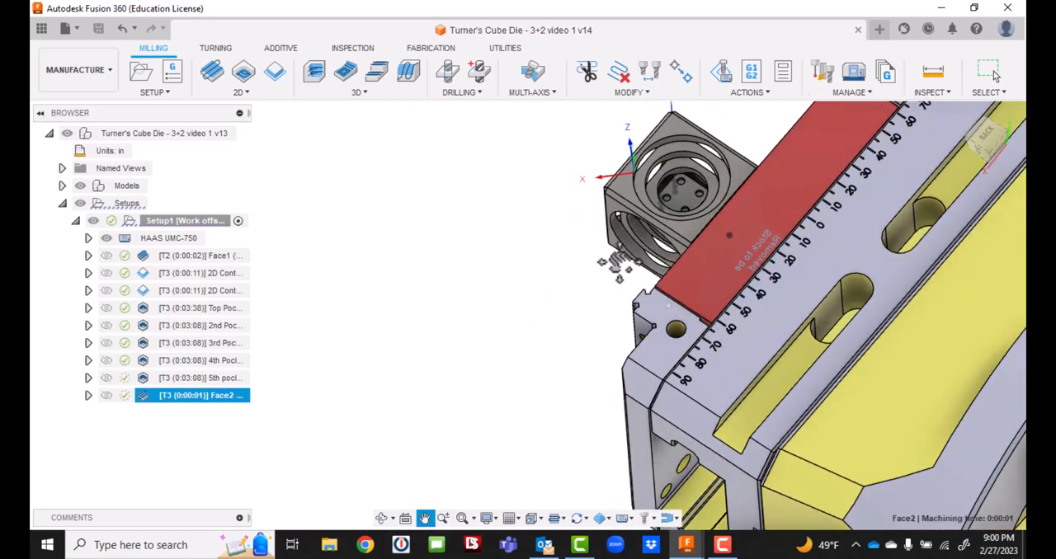
pyautogui.moveTo(685, 186); pyautogui.dragTo(519, 353)
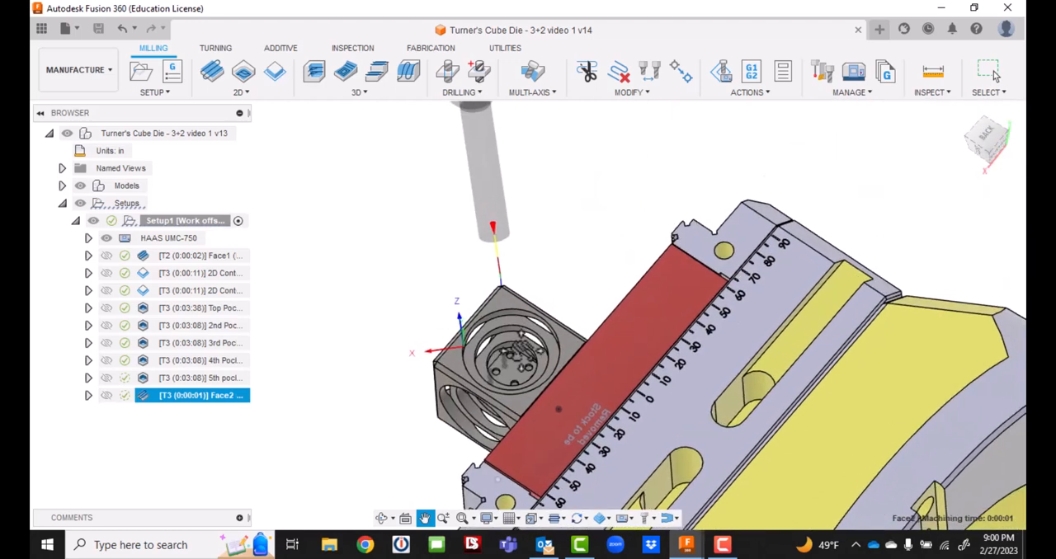
pyautogui.scroll(5, 520, 355)
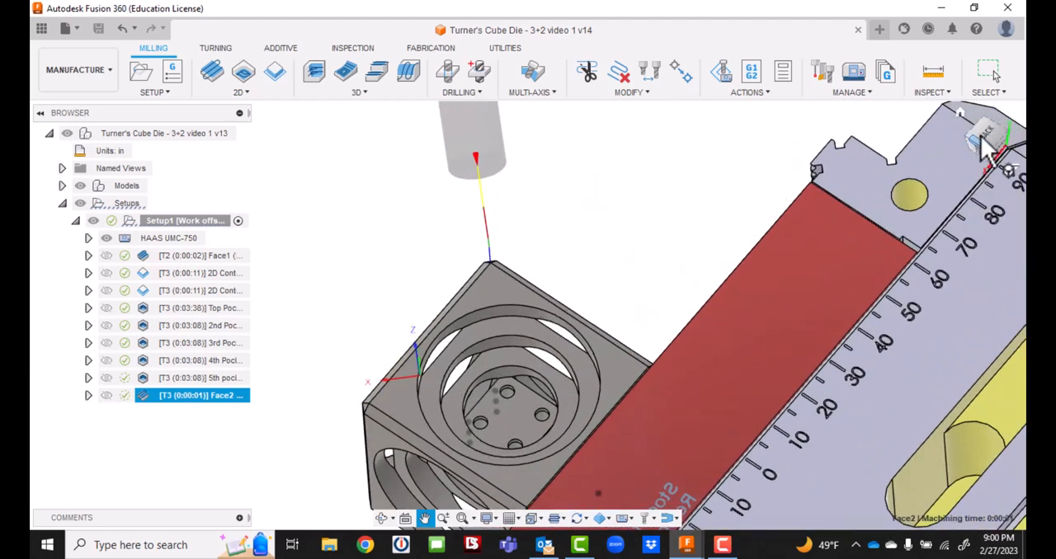
pyautogui.moveTo(985, 135); pyautogui.dragTo(989, 163)
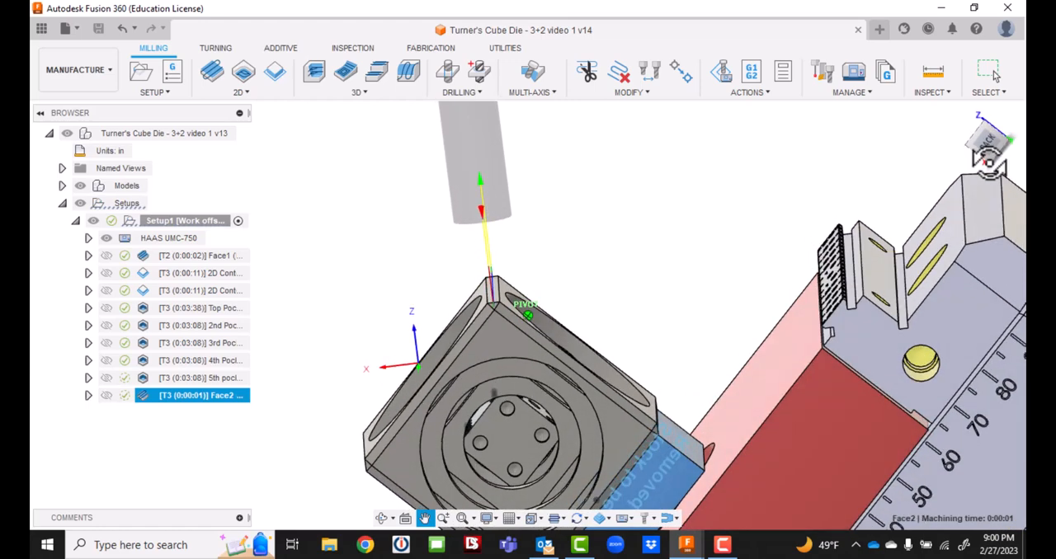
pyautogui.scroll(4, 571, 289)
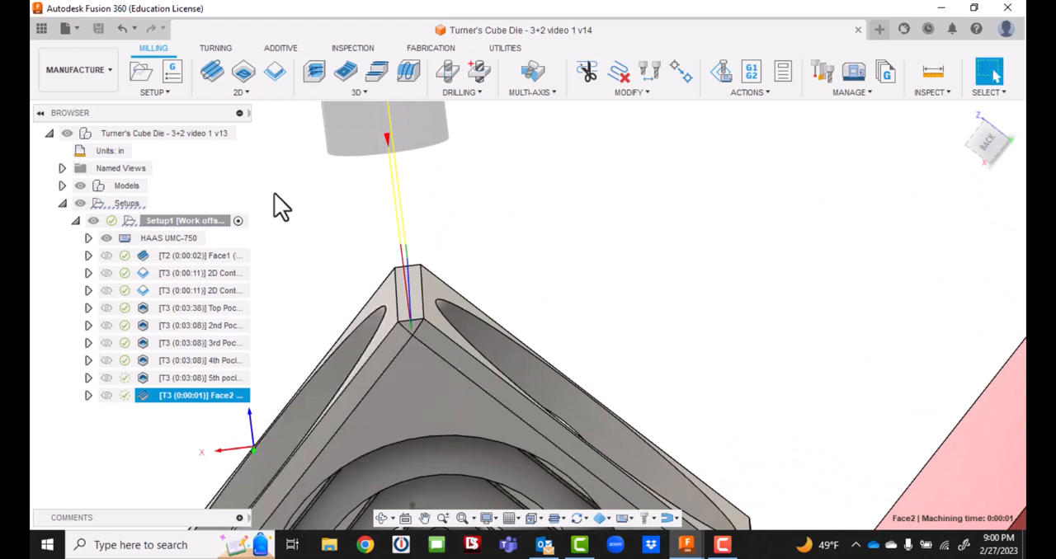
# Start a new Face operation with tool orientation by Z and X axes, using the triangular corner face for Z and its upper edge for X.
pyautogui.click(208, 72)
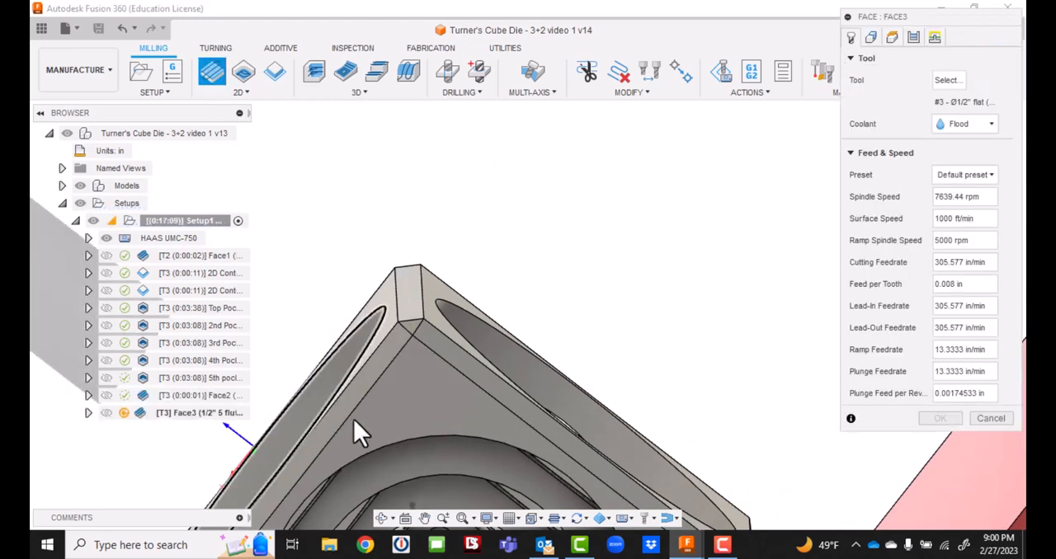
pyautogui.click(872, 37)
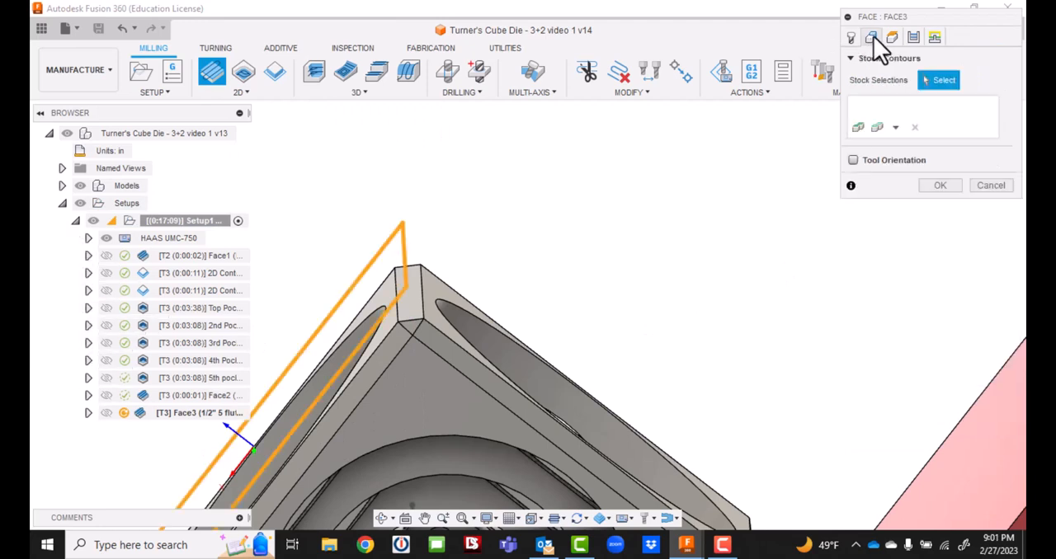
pyautogui.click(853, 161)
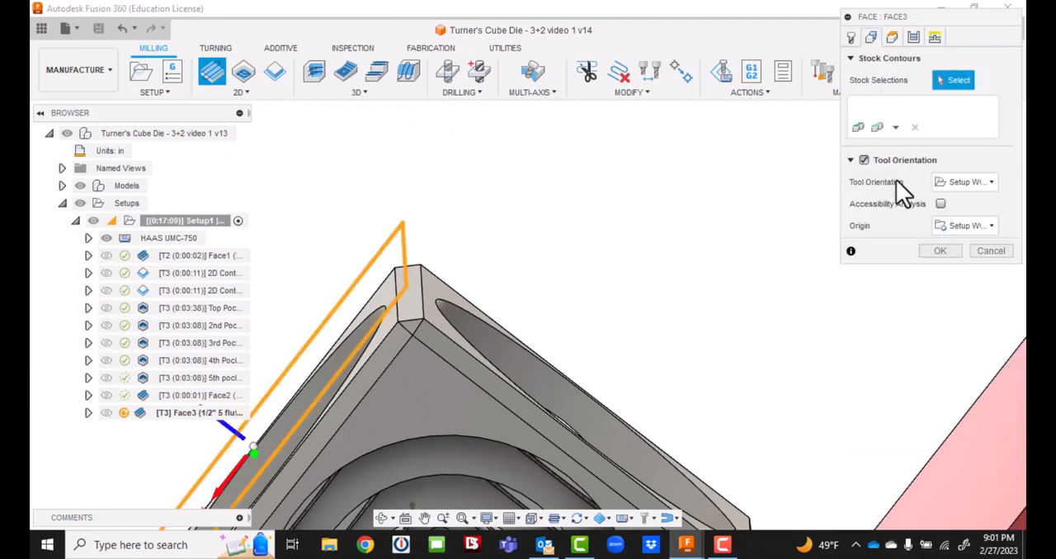
pyautogui.click(971, 182)
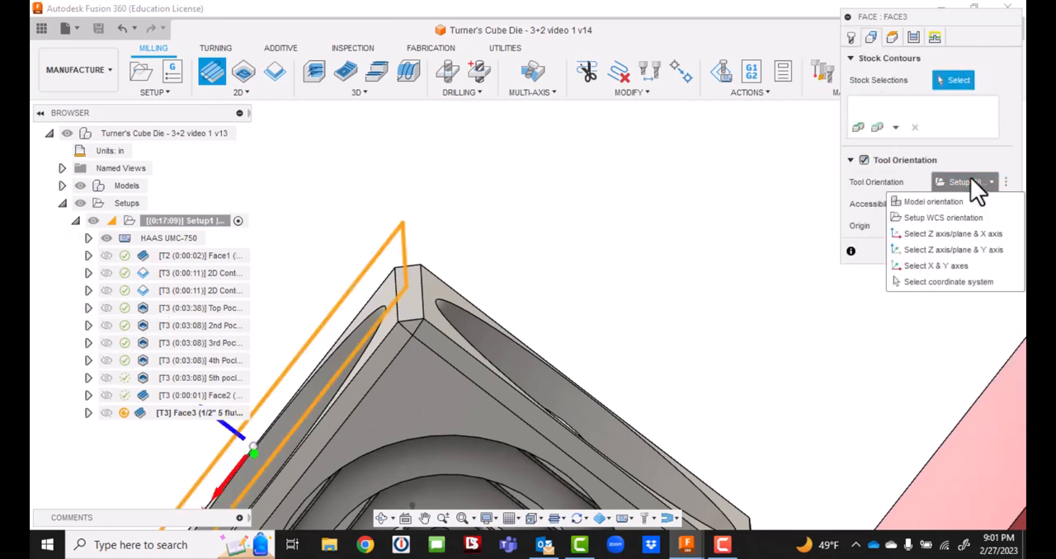
pyautogui.click(951, 235)
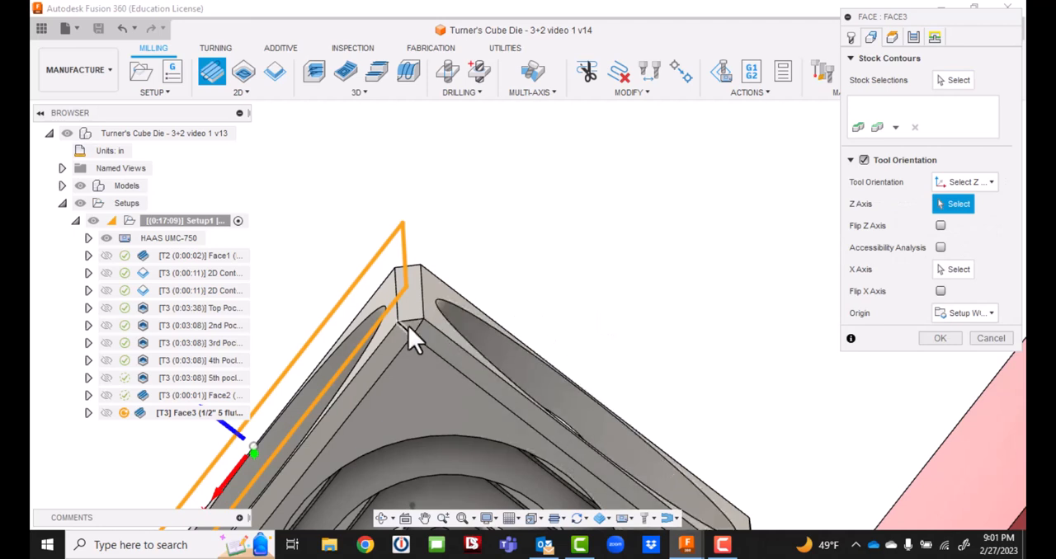
pyautogui.scroll(2, 410, 323)
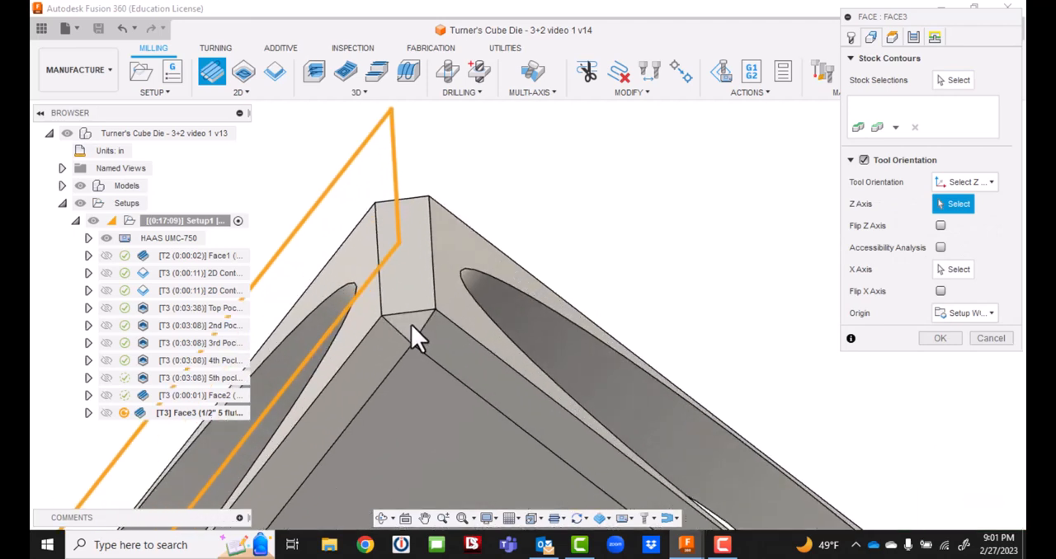
pyautogui.click(411, 325)
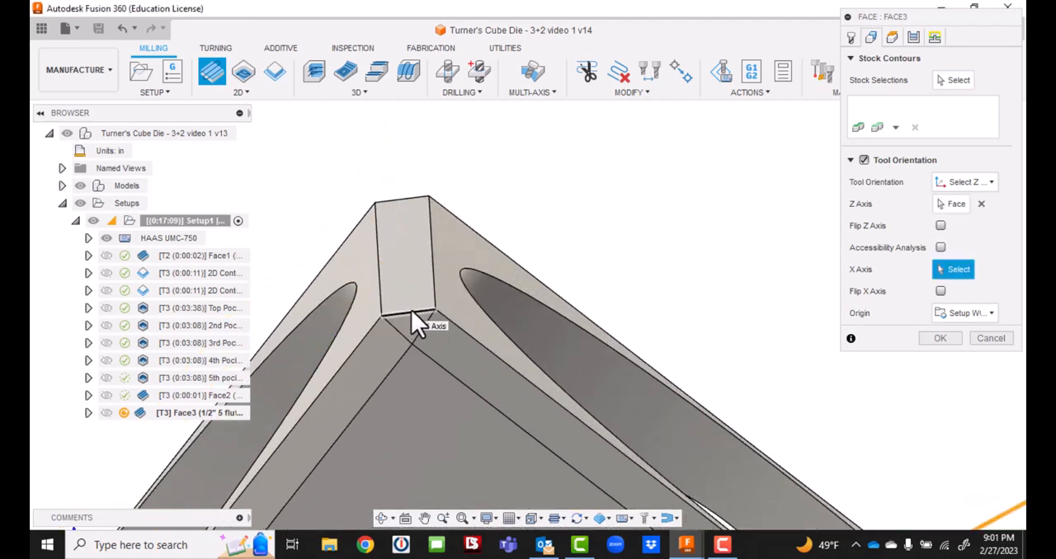
pyautogui.click(412, 311)
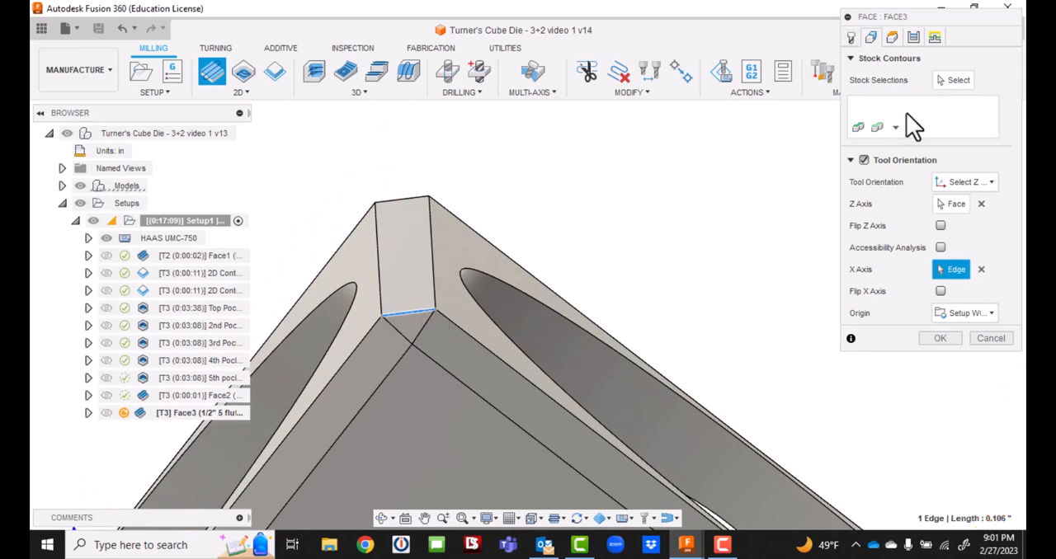
# Add the triangular corner face as a Face Contours stock selection and generate the facing toolpath.
pyautogui.click(858, 128)
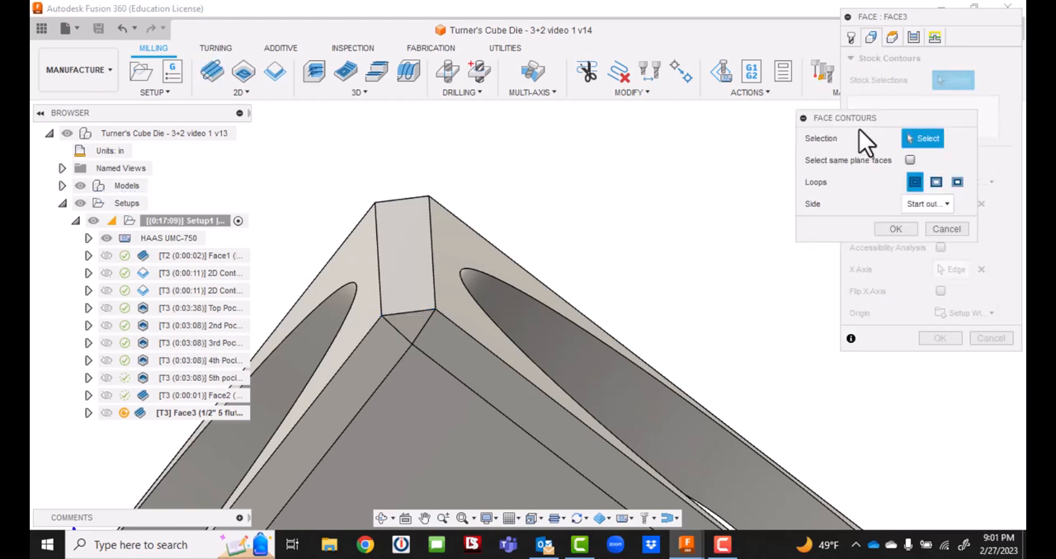
pyautogui.click(404, 322)
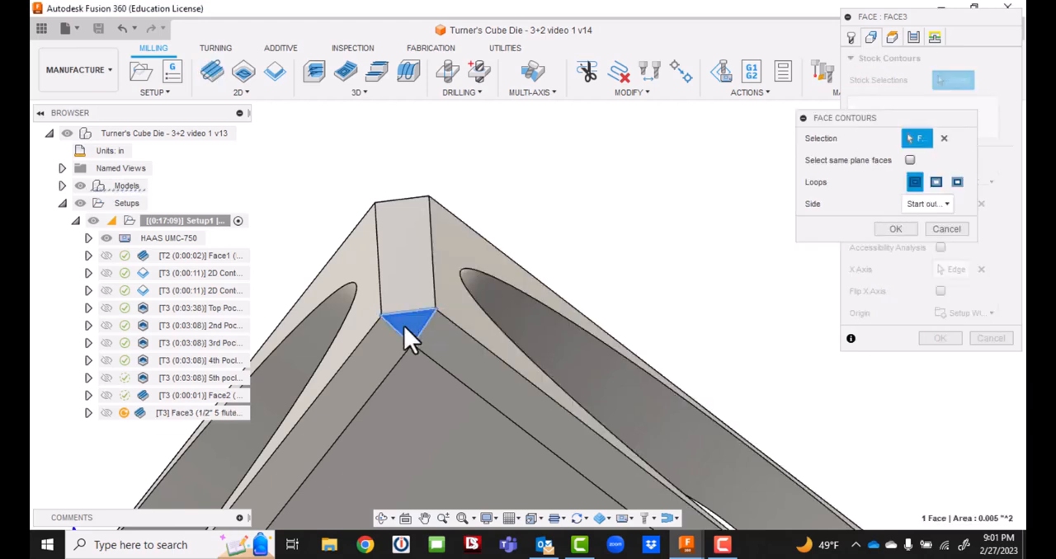
pyautogui.click(898, 228)
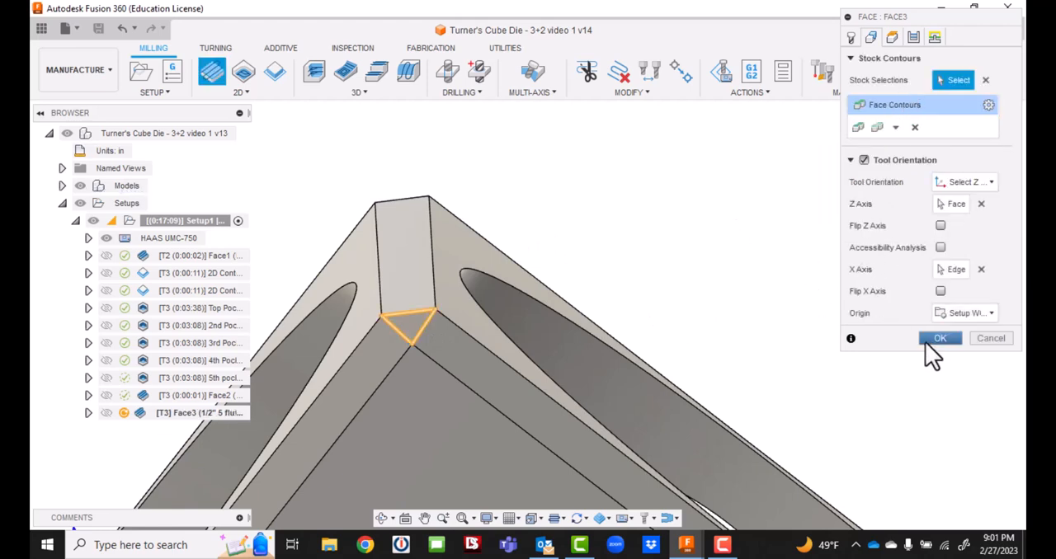
pyautogui.click(927, 341)
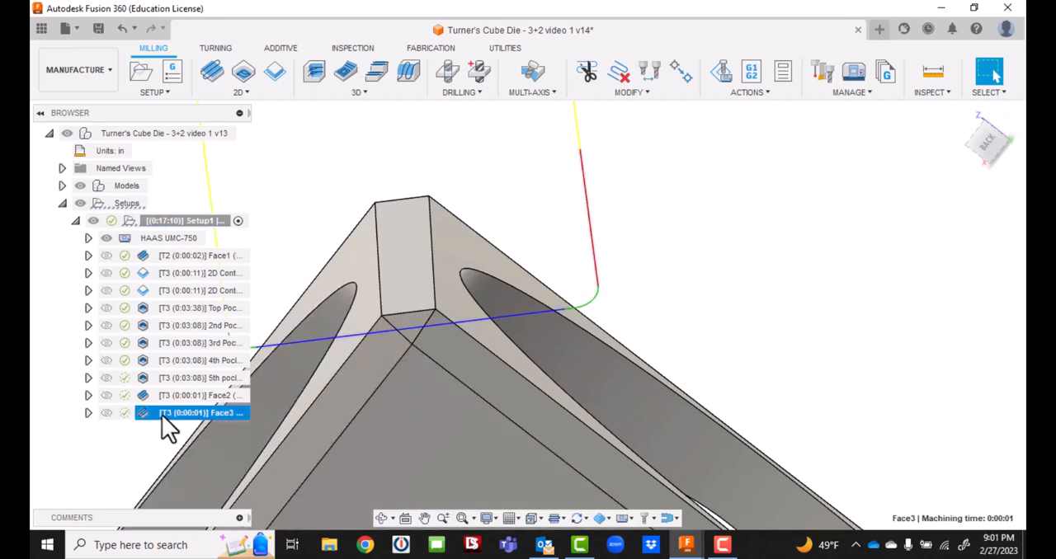
# Edit the triangular corner's facing operation to a pass direction of 90 degrees and regenerate its toolpath.
pyautogui.click(134, 450)
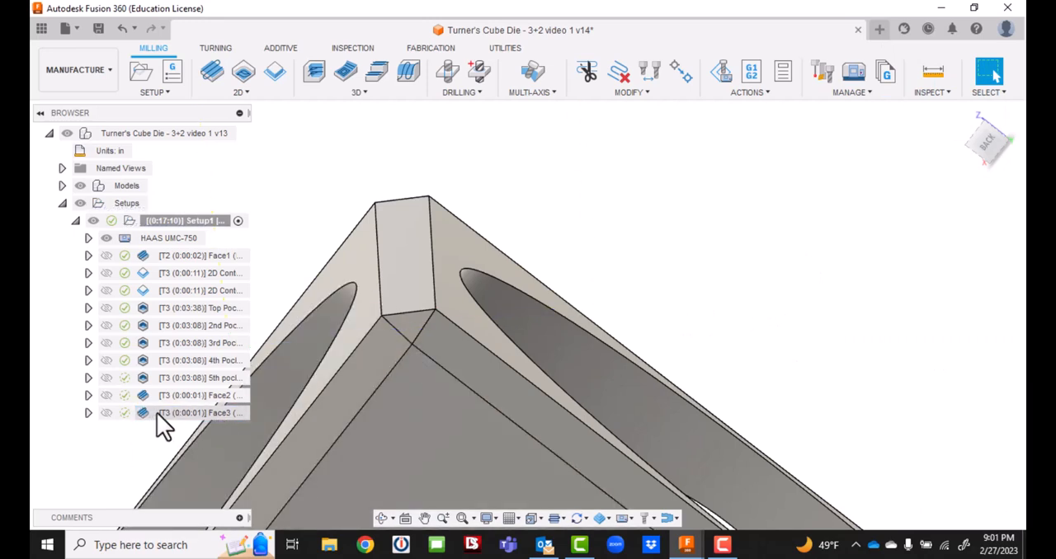
pyautogui.doubleClick(156, 413)
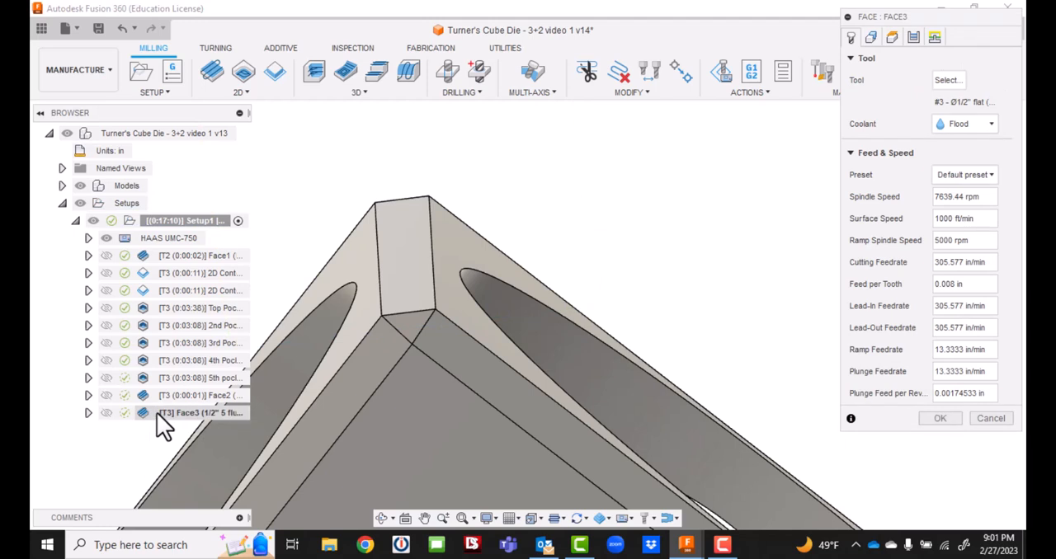
pyautogui.click(934, 37)
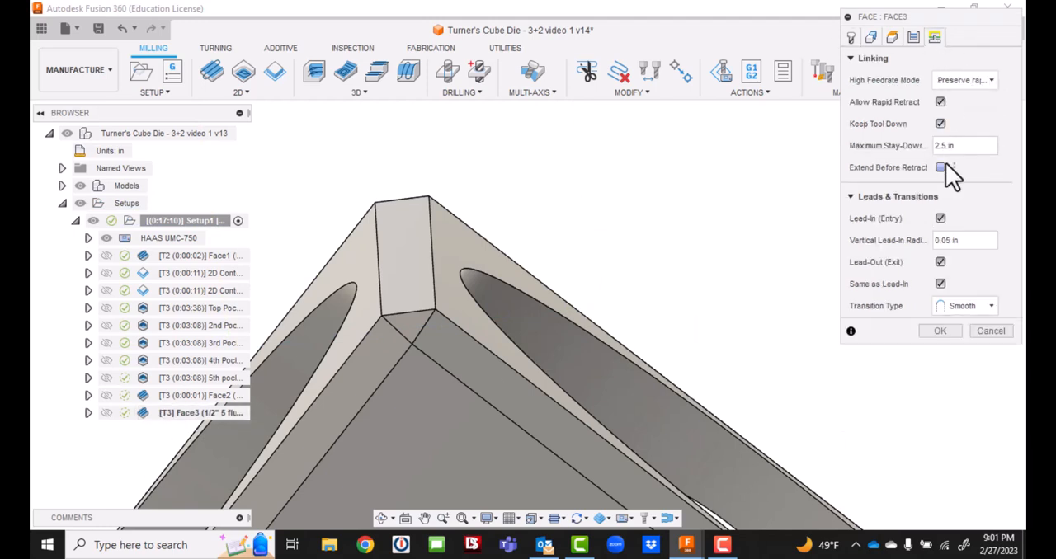
pyautogui.click(913, 38)
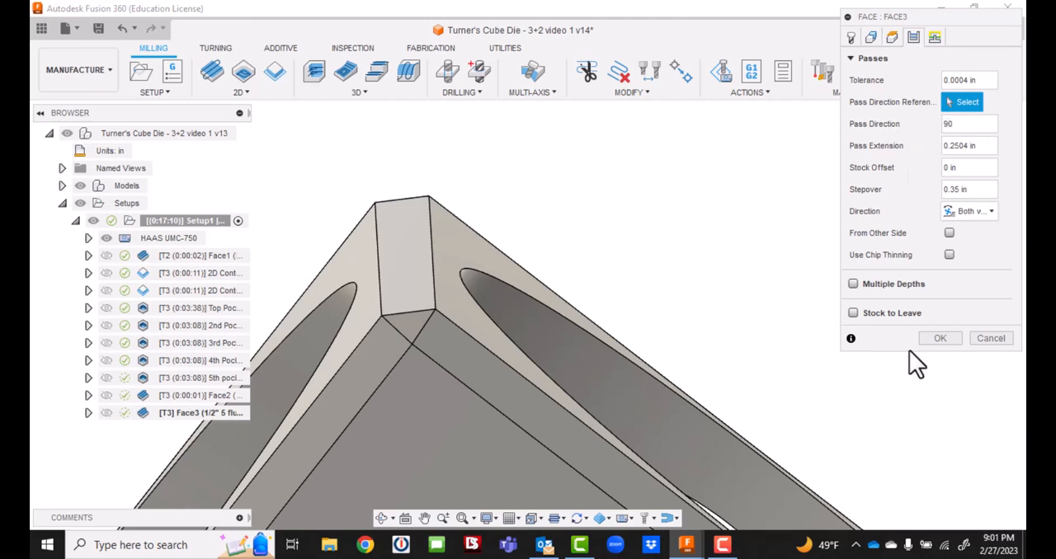
pyautogui.click(940, 339)
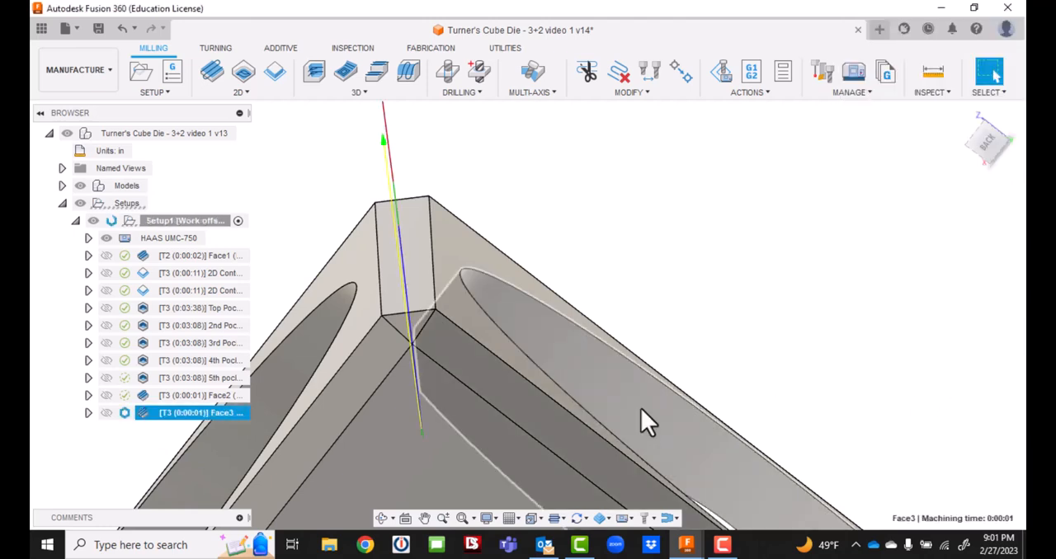
# Examine the regenerated corner facing toolpath and the tool's approach to the cube from several angles.
pyautogui.scroll(-4, 587, 343)
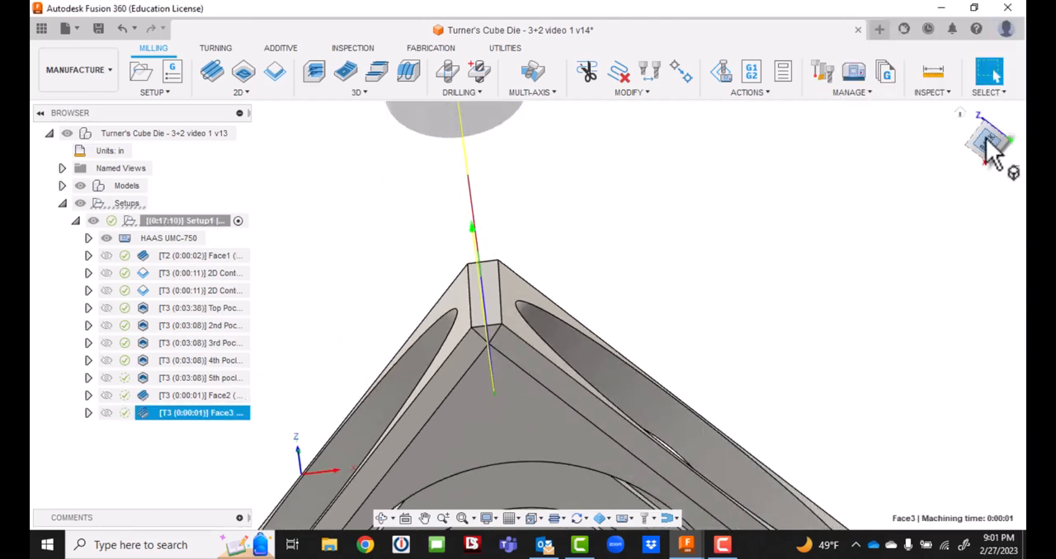
pyautogui.moveTo(985, 140)
pyautogui.mouseDown()
pyautogui.moveTo(967, 114)
pyautogui.moveTo(1025, 123)
pyautogui.moveTo(984, 137)
pyautogui.moveTo(990, 152)
pyautogui.mouseUp()
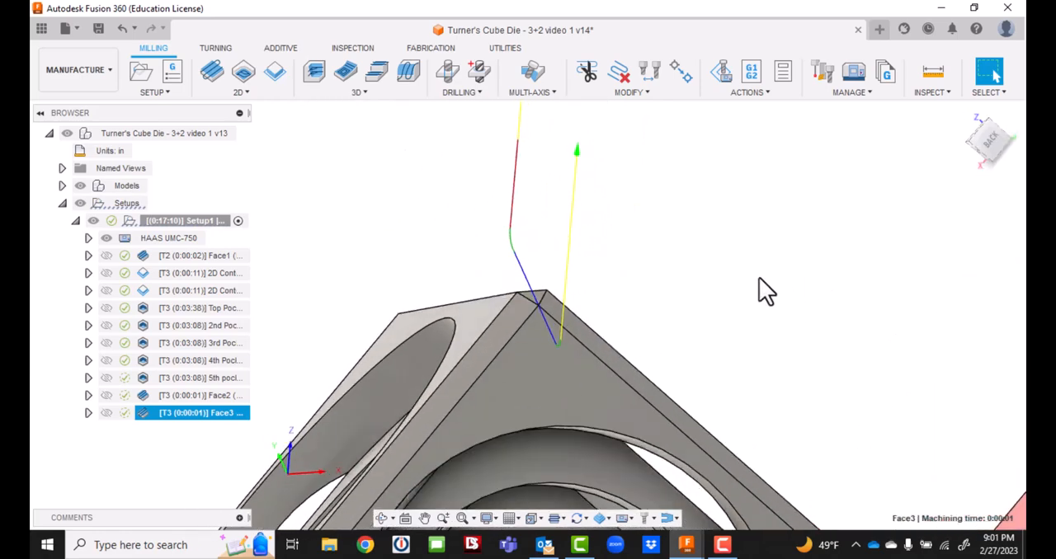
pyautogui.scroll(-5, 746, 264)
pyautogui.scroll(-3, 749, 272)
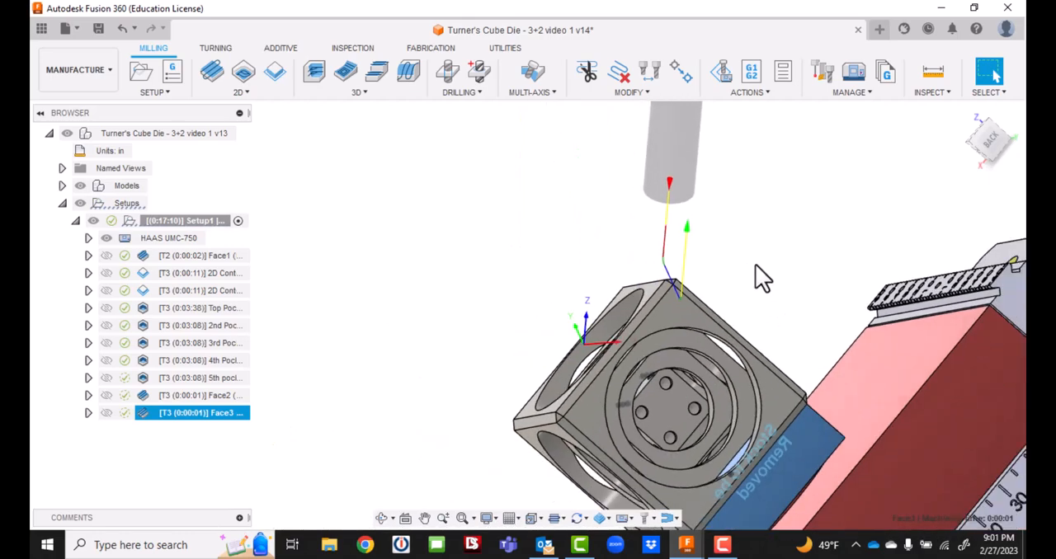
pyautogui.scroll(2, 756, 265)
pyautogui.moveTo(986, 144)
pyautogui.mouseDown()
pyautogui.moveTo(973, 175)
pyautogui.moveTo(990, 132)
pyautogui.mouseUp()
pyautogui.keyDown('shift'); pyautogui.moveTo(825, 462); pyautogui.dragTo(834, 340, button='middle'); pyautogui.keyUp('shift')
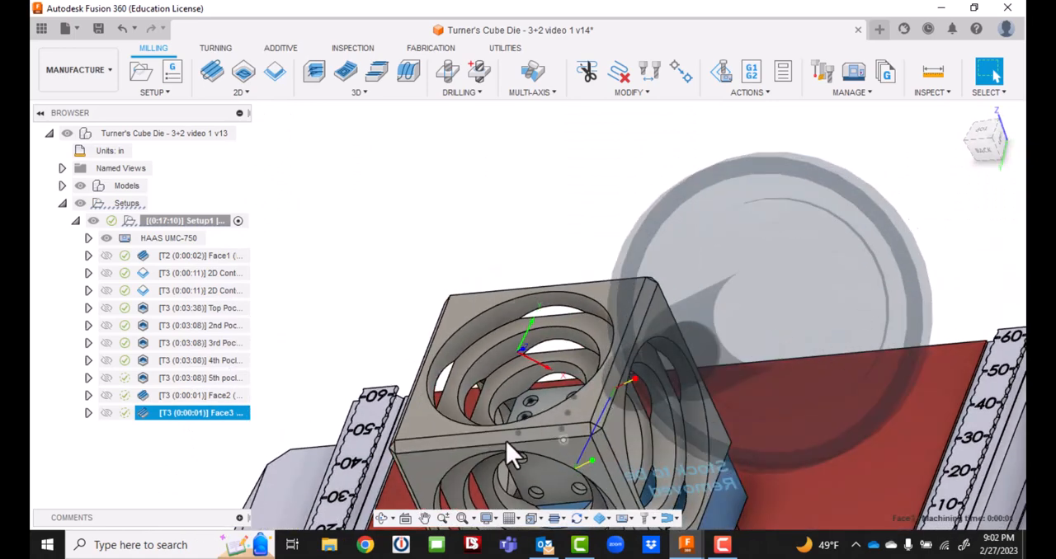
pyautogui.click(424, 518)
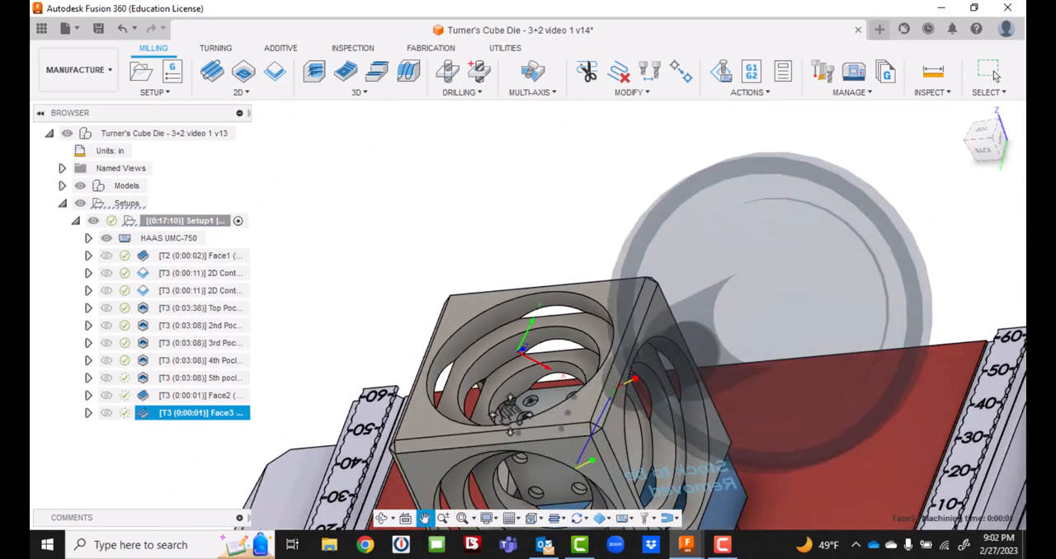
pyautogui.moveTo(507, 418); pyautogui.dragTo(497, 246)
pyautogui.click(993, 71)
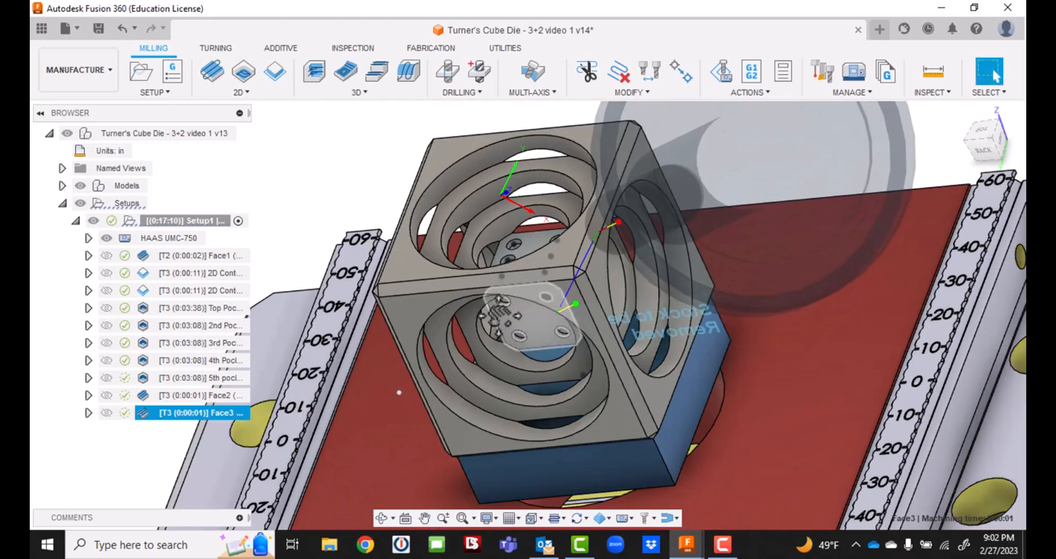
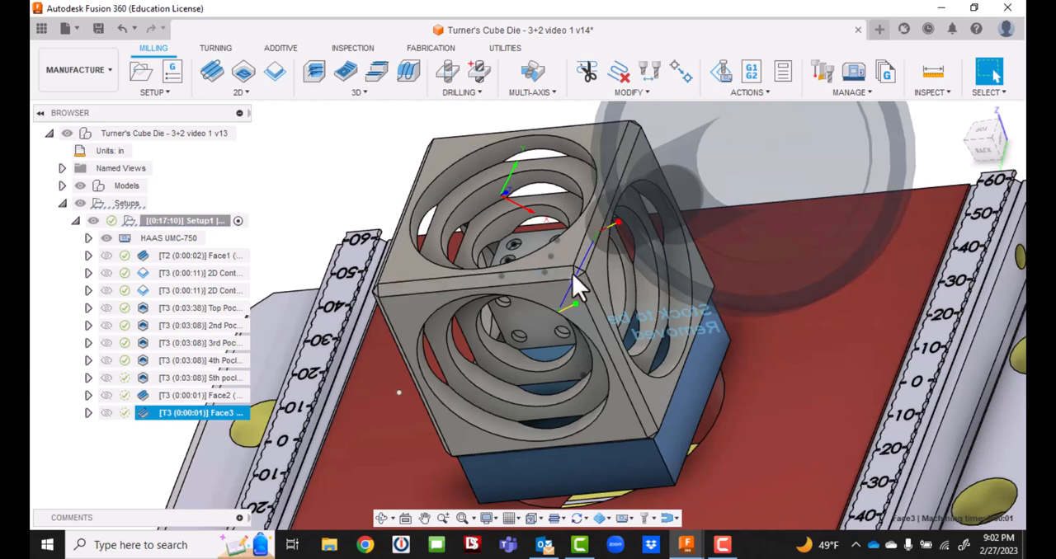
# Save the design as a new version.
pyautogui.click(98, 30)
pyautogui.click(524, 294)
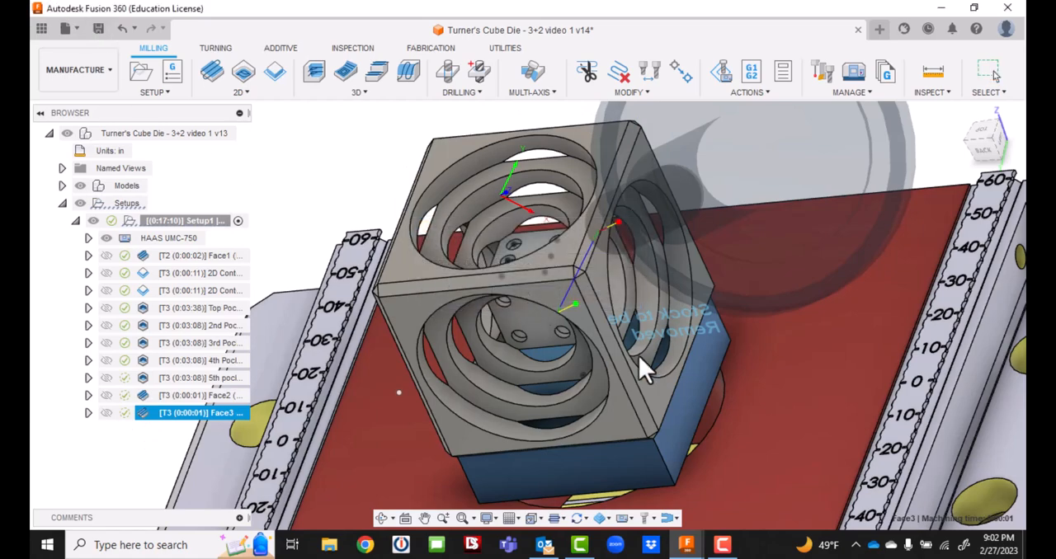
# Start a 2D Contour operation on the outermost circular edge of the side face above the "Stock to be Removed" text.
pyautogui.moveTo(977, 130)
pyautogui.mouseDown()
pyautogui.moveTo(895, 124)
pyautogui.moveTo(867, 106)
pyautogui.moveTo(708, 309)
pyautogui.mouseUp()
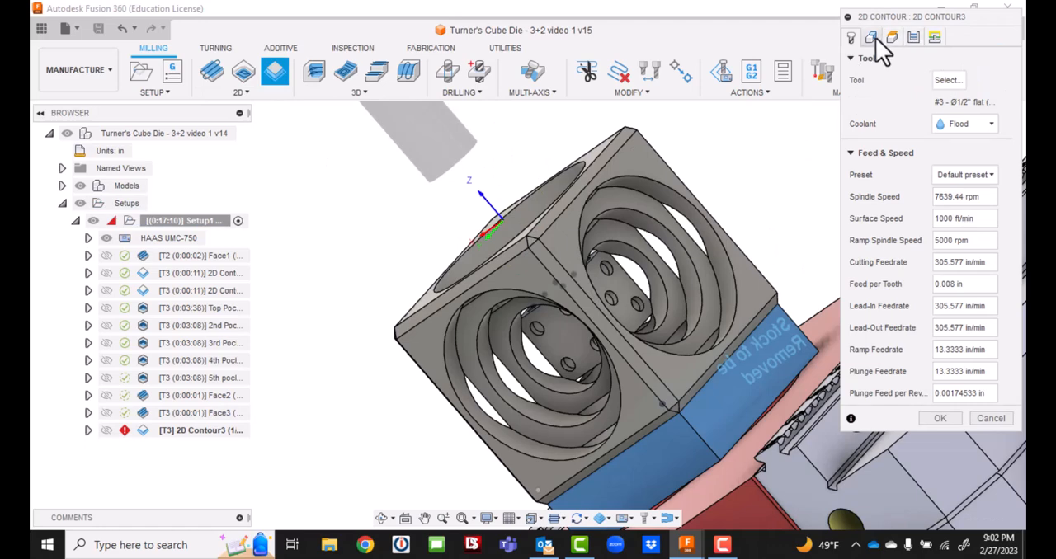
pyautogui.click(873, 39)
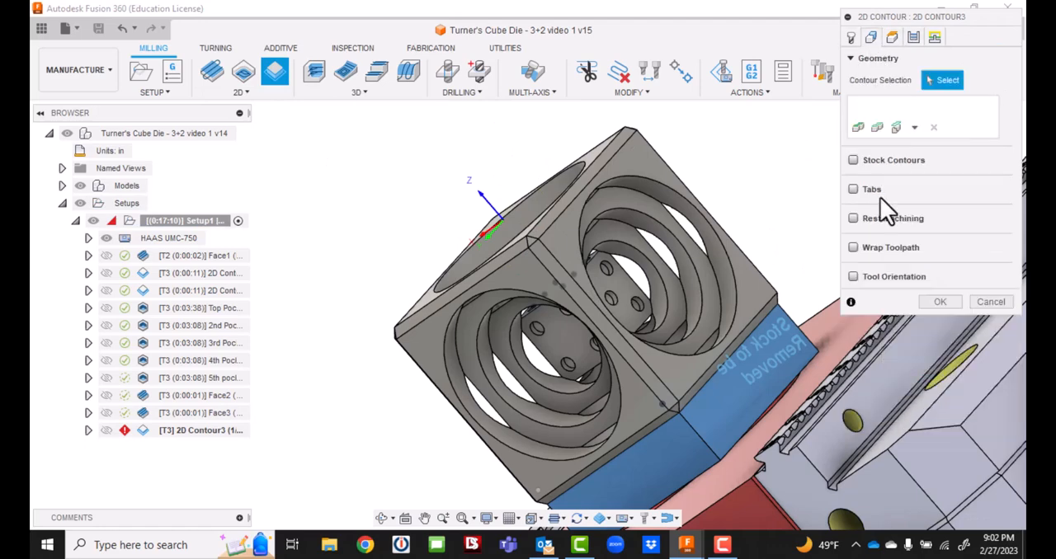
pyautogui.click(675, 189)
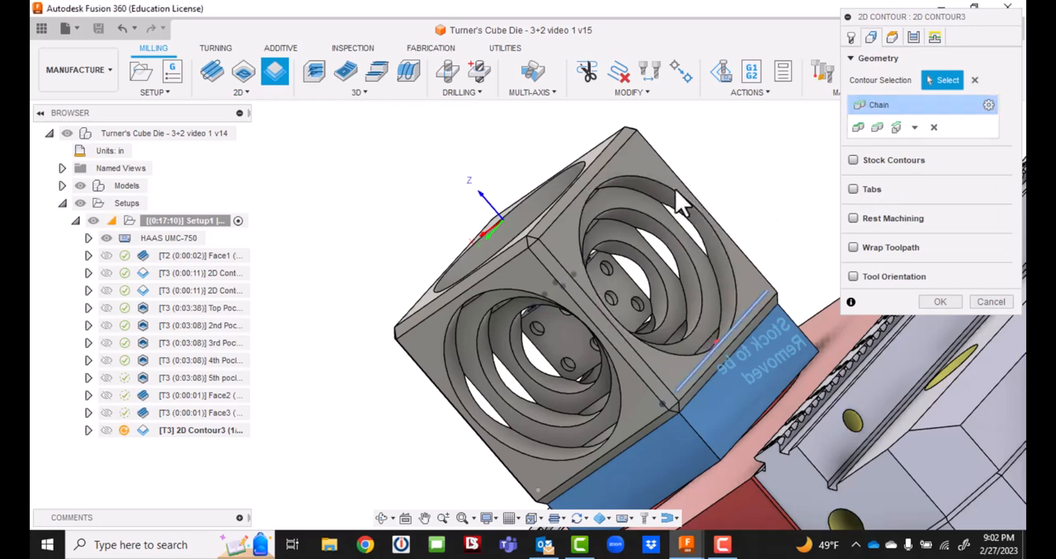
# Set the contour's tool orientation by Z axis/plane and X axis, using the side face for Z and its straight outer edge for X.
pyautogui.click(853, 277)
pyautogui.click(976, 302)
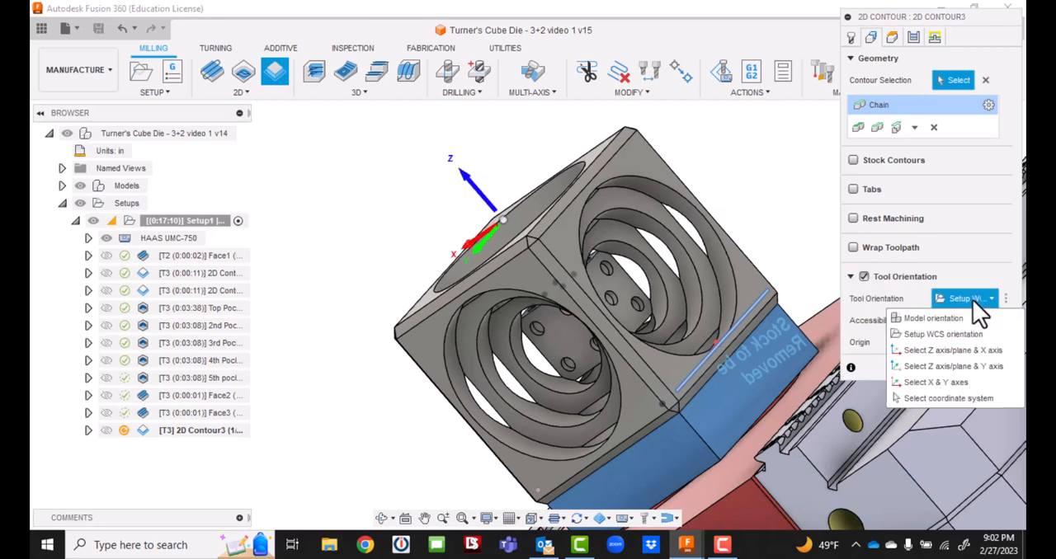
pyautogui.click(950, 353)
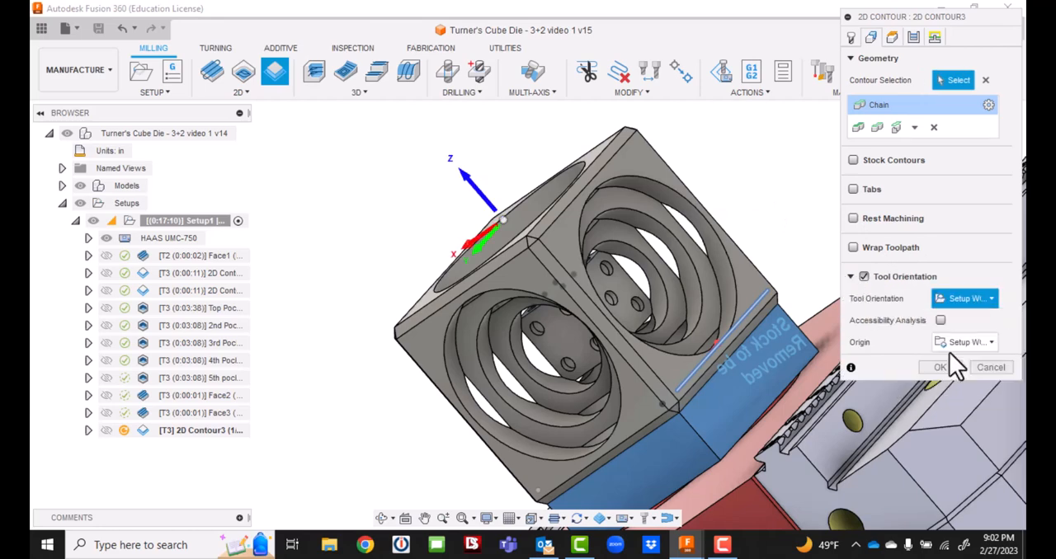
pyautogui.click(568, 237)
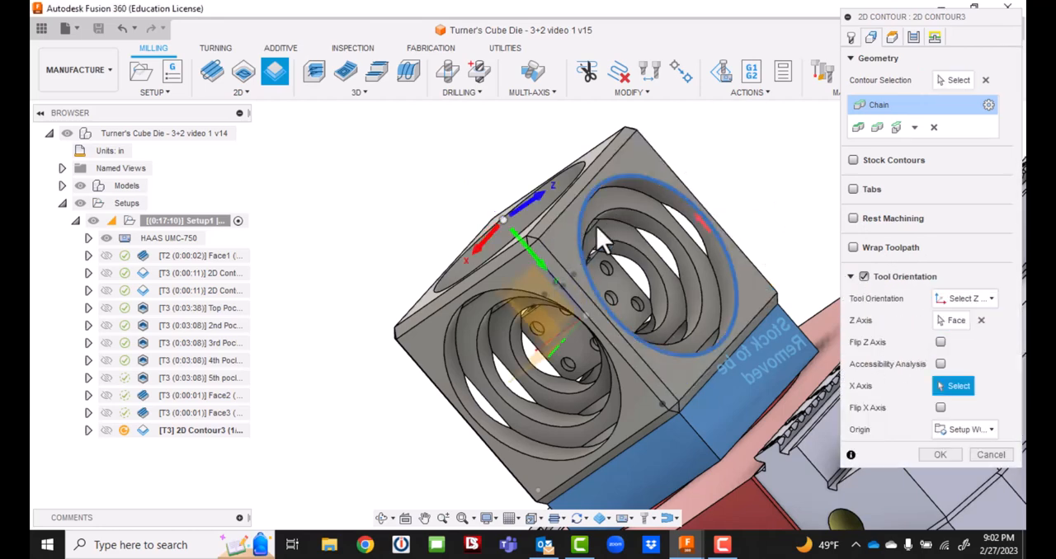
pyautogui.click(687, 188)
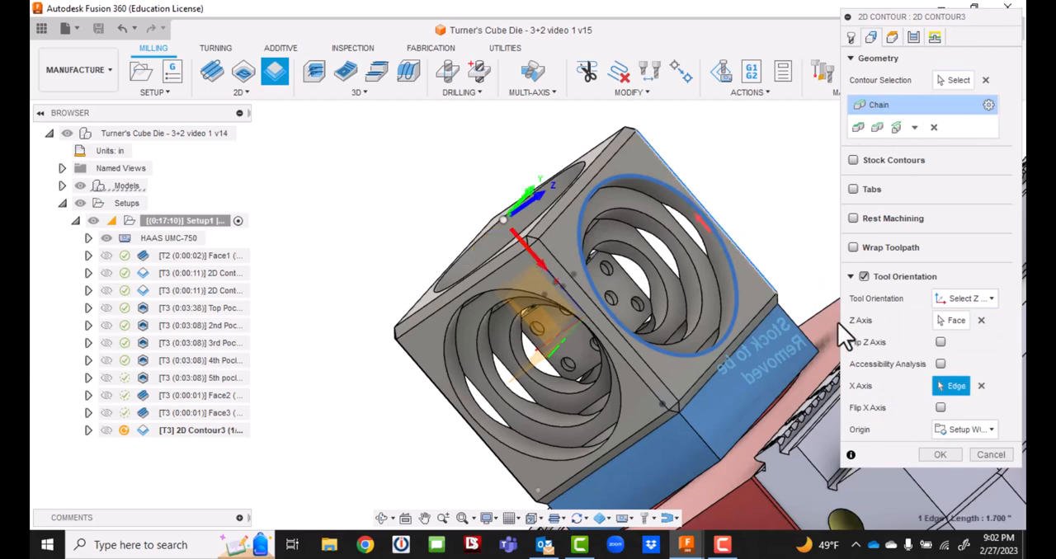
# Set the contour's bottom height from a selection on the pocket's first stepped ring face and generate the toolpath.
pyautogui.click(894, 37)
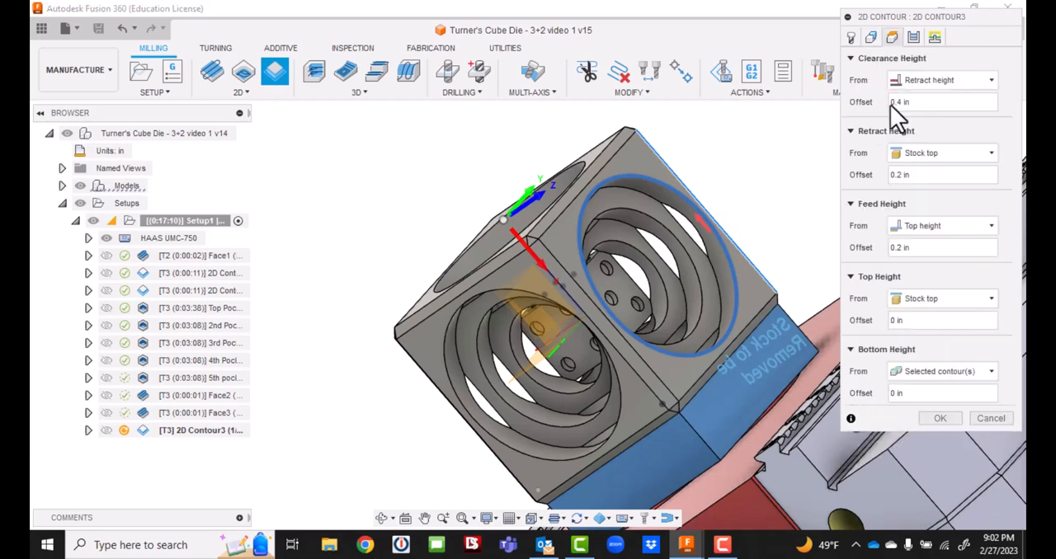
pyautogui.click(936, 374)
pyautogui.click(920, 338)
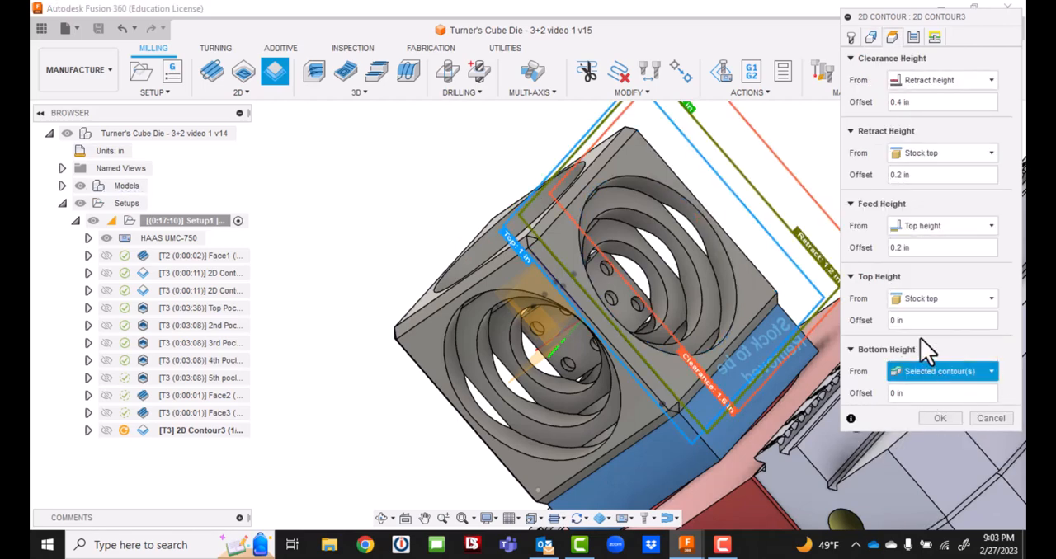
pyautogui.click(649, 206)
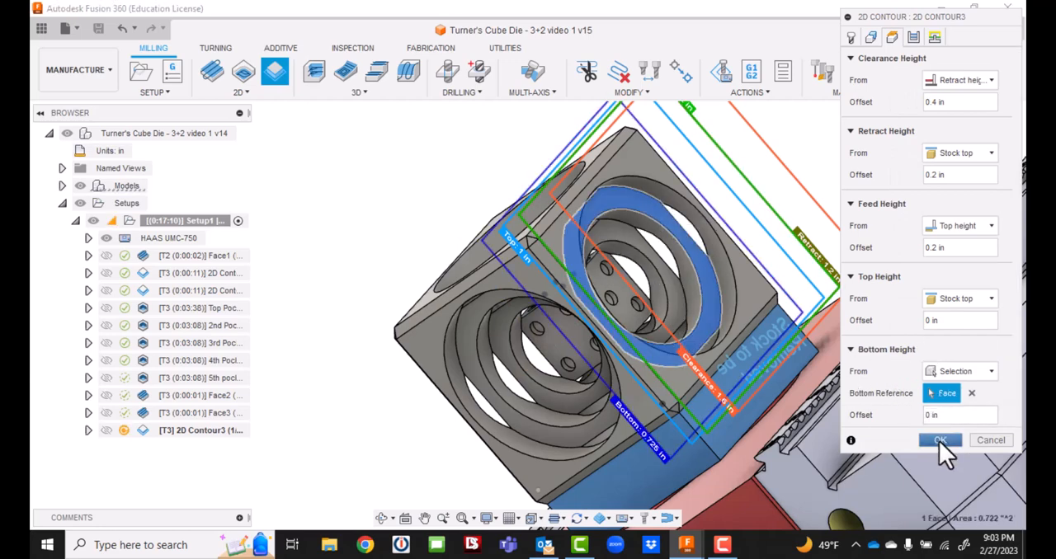
pyautogui.click(939, 440)
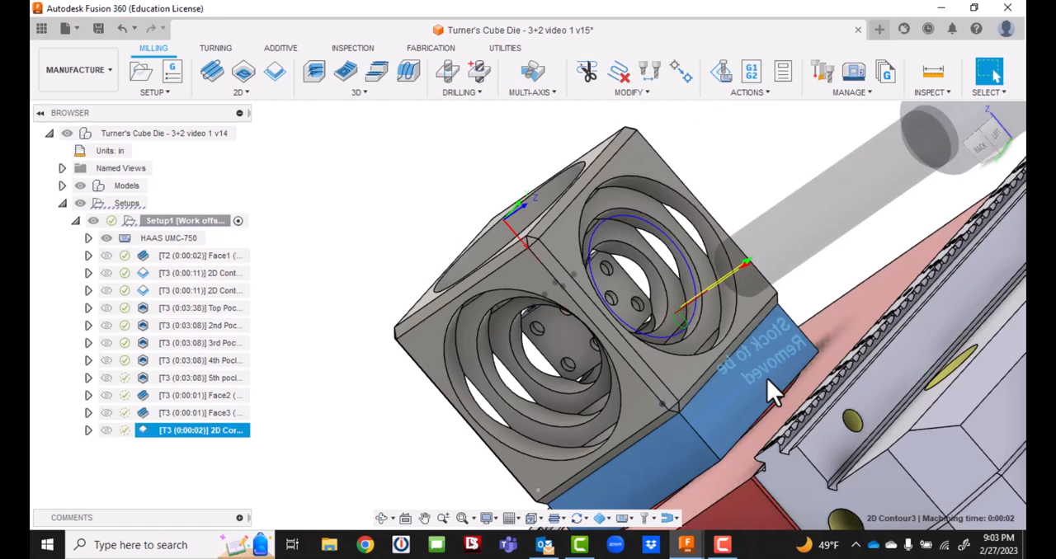
# Review the geometry, heights and passes settings of the new 2D contour operation.
pyautogui.click(184, 443)
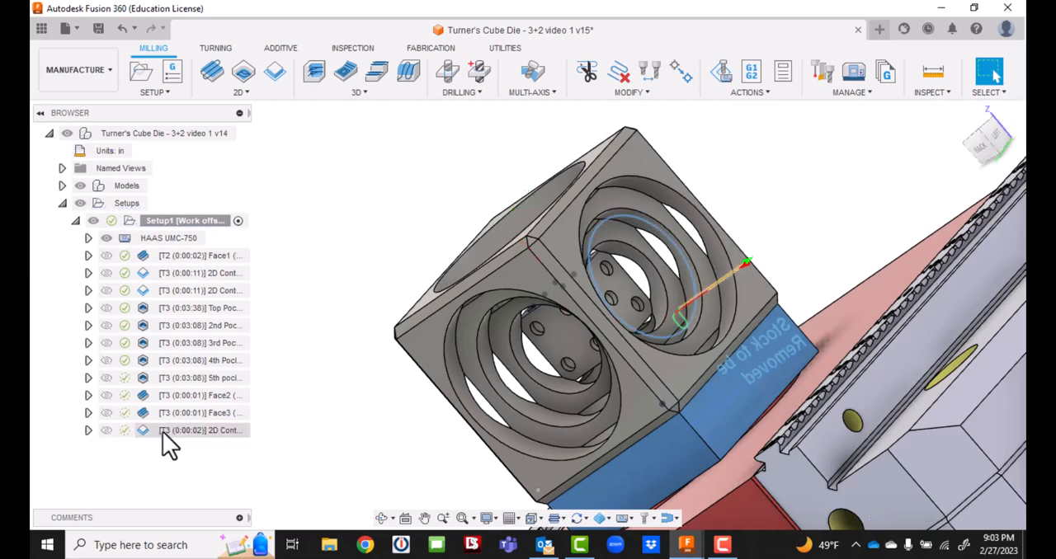
pyautogui.click(162, 431)
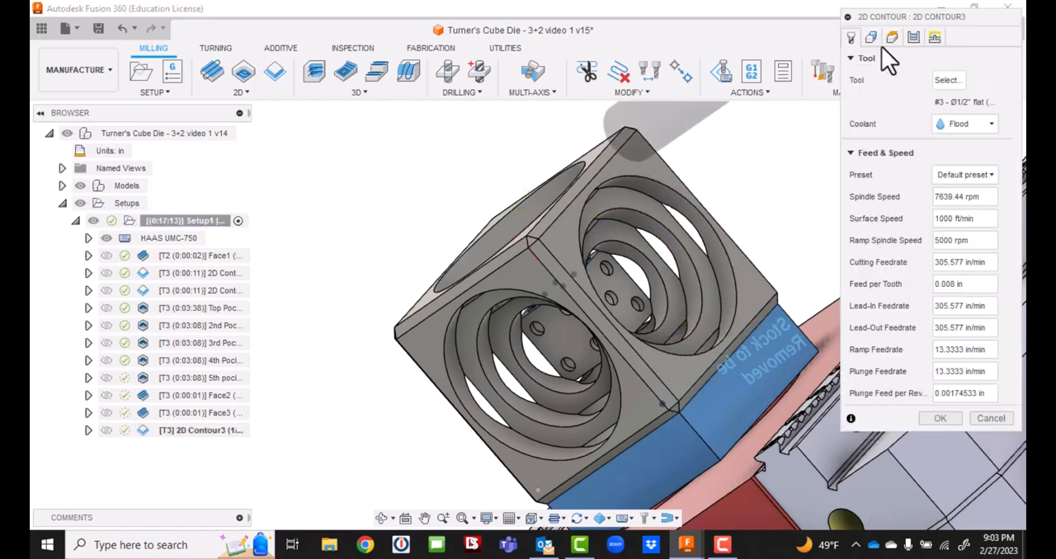
pyautogui.click(871, 38)
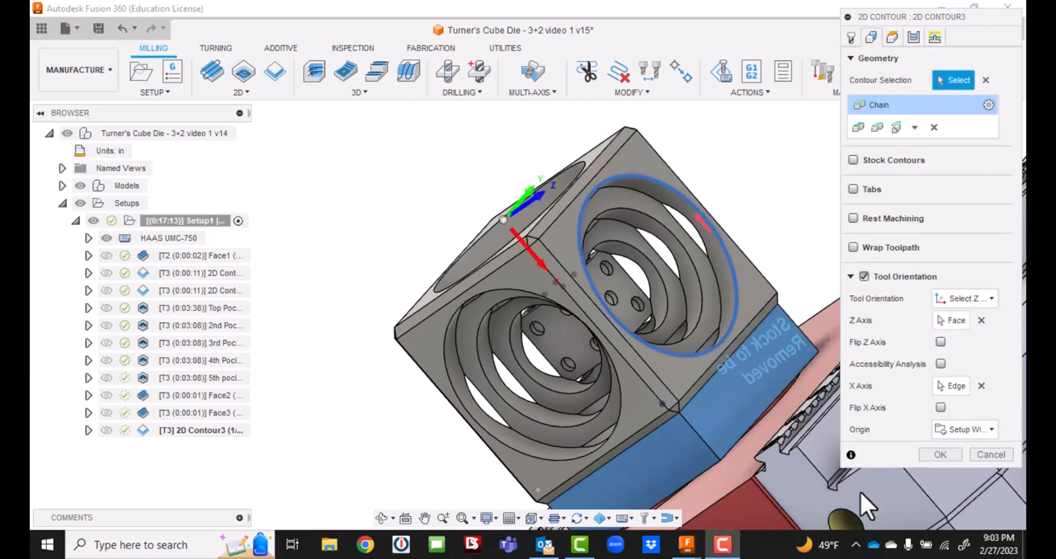
pyautogui.click(891, 36)
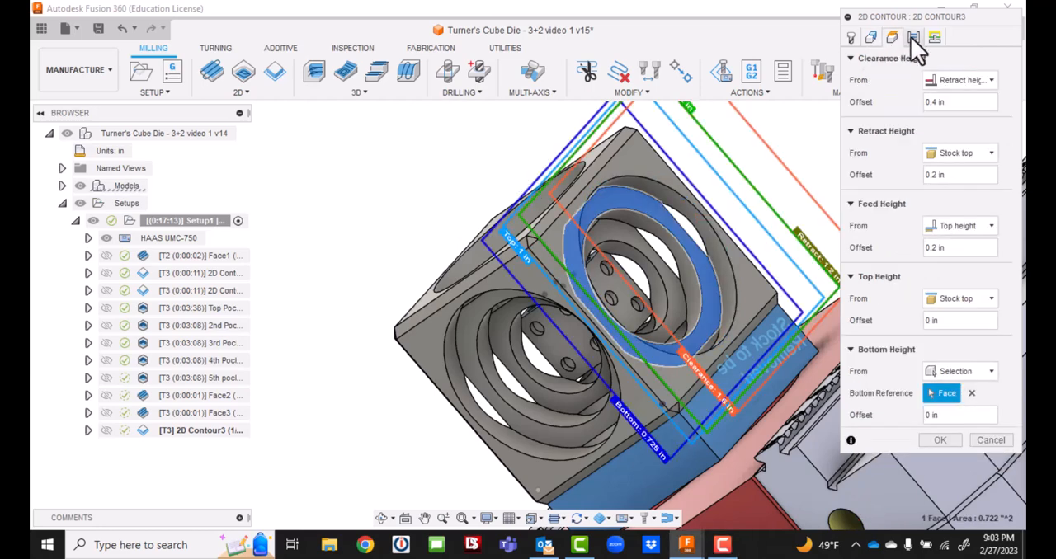
pyautogui.click(914, 37)
pyautogui.scroll(-1, 889, 454)
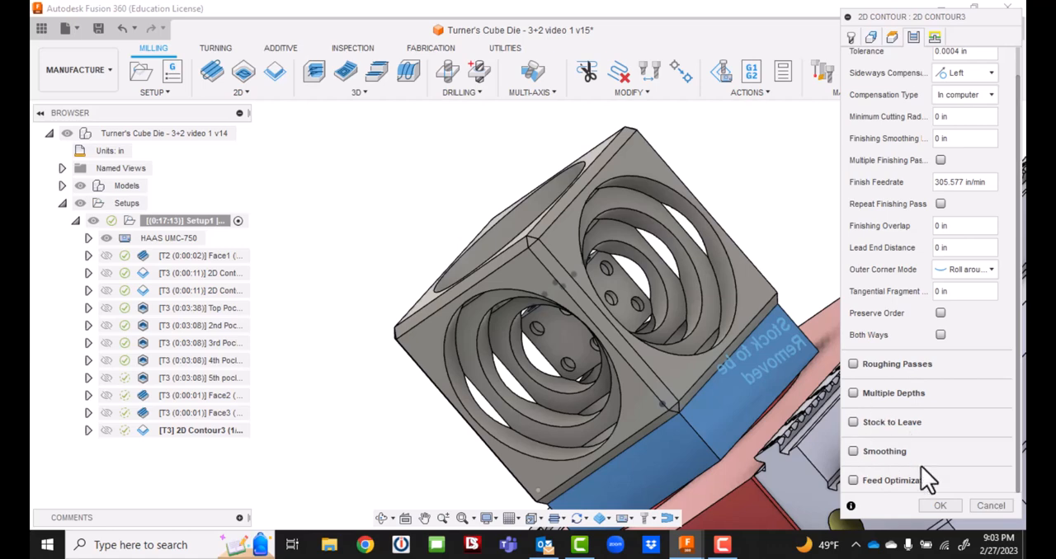
pyautogui.click(940, 506)
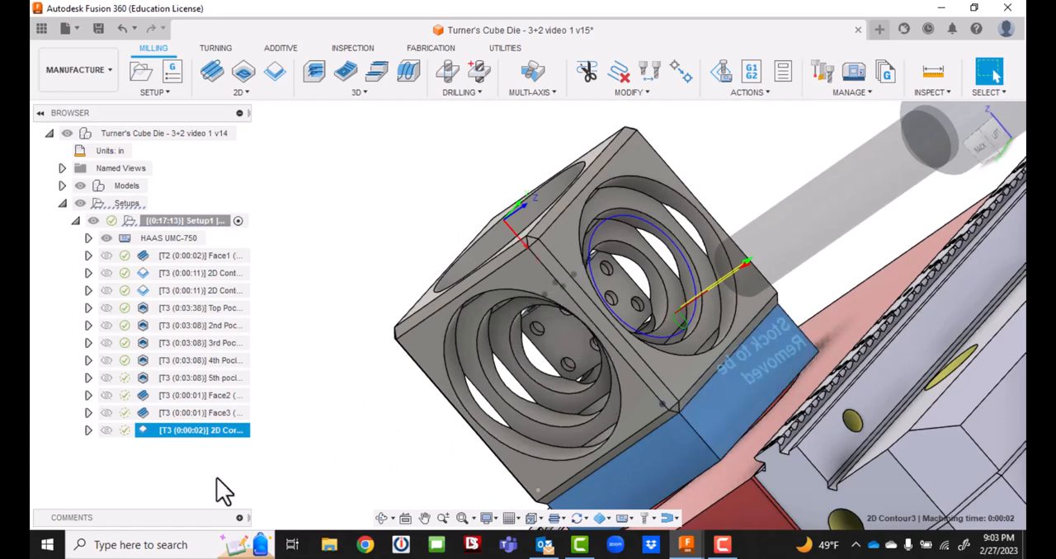
# Duplicate the new 2D contour operation twice.
pyautogui.rightClick(198, 431)
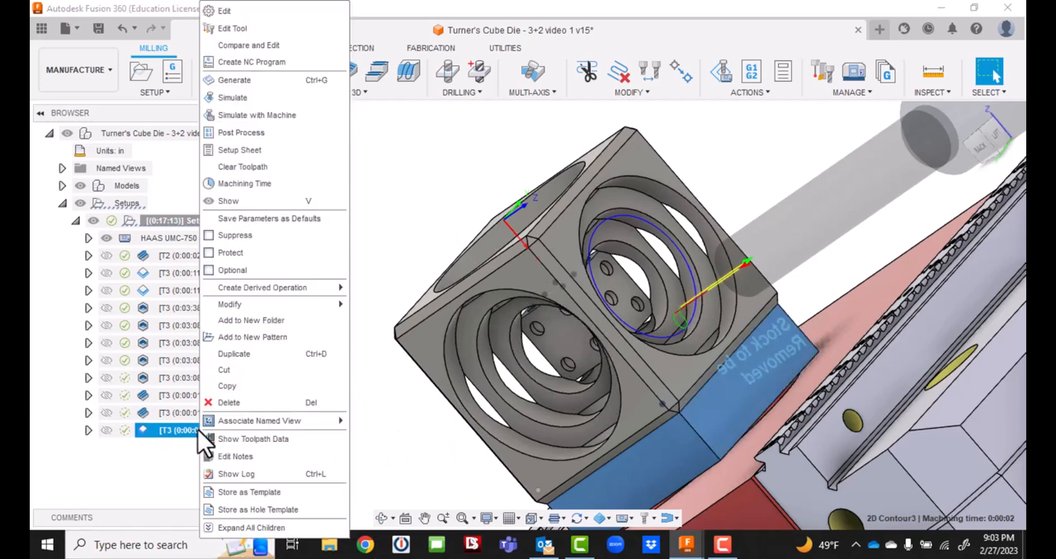
pyautogui.click(228, 354)
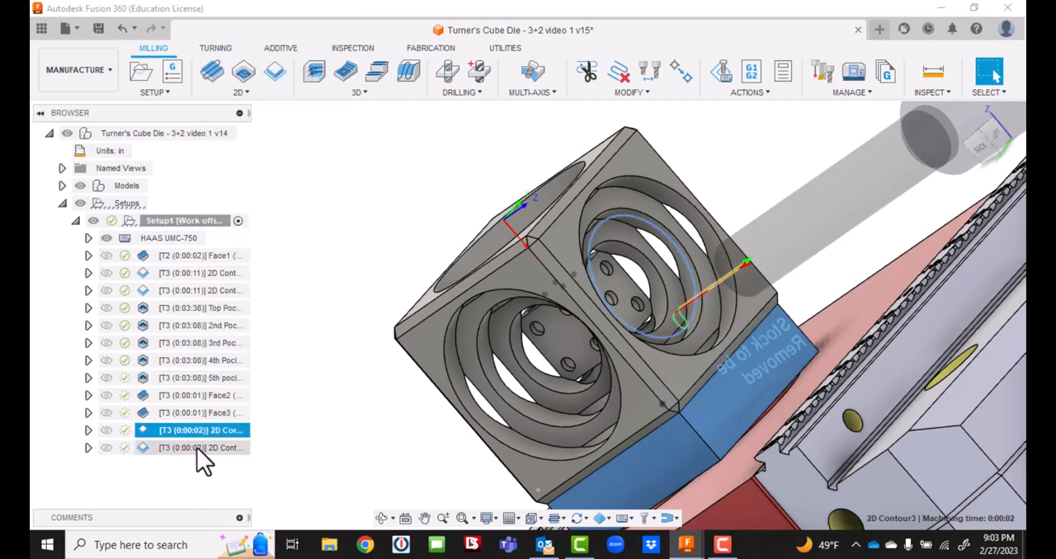
pyautogui.rightClick(208, 432)
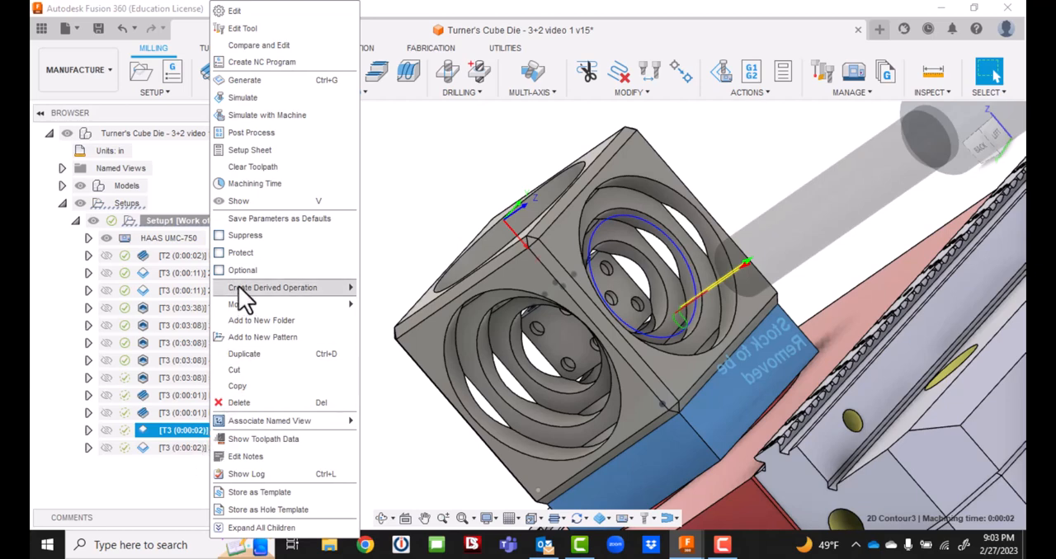
pyautogui.click(239, 356)
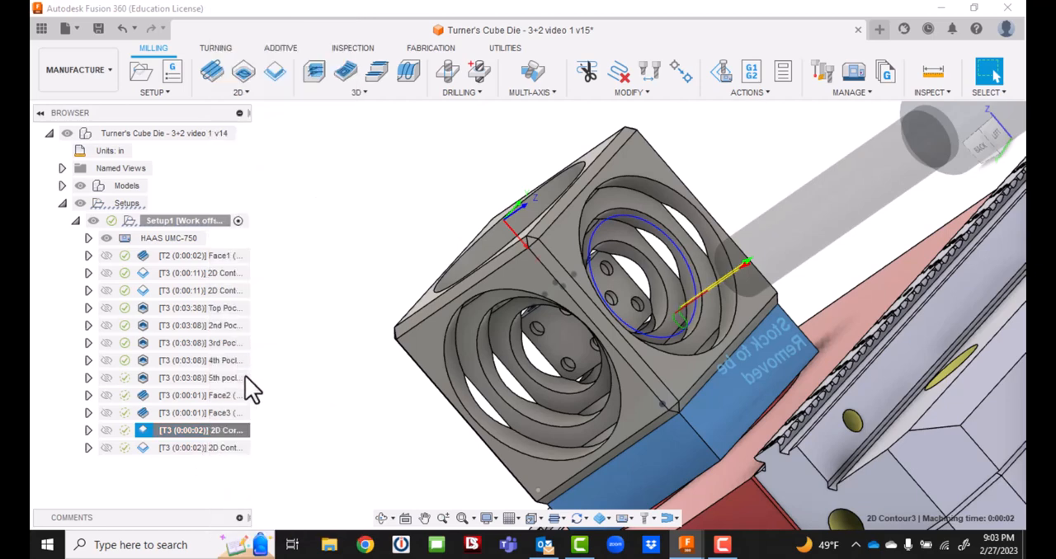
pyautogui.click(308, 468)
# Edit the first duplicate contour in the list and replace its chain with the circular edge of the pocket's second ring.
pyautogui.doubleClick(227, 450)
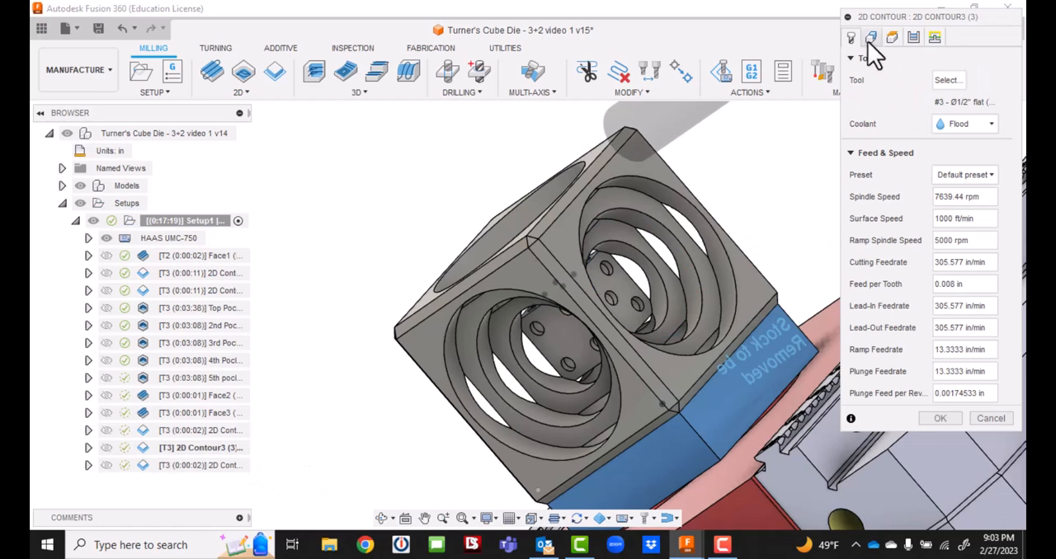
pyautogui.click(870, 38)
pyautogui.click(988, 106)
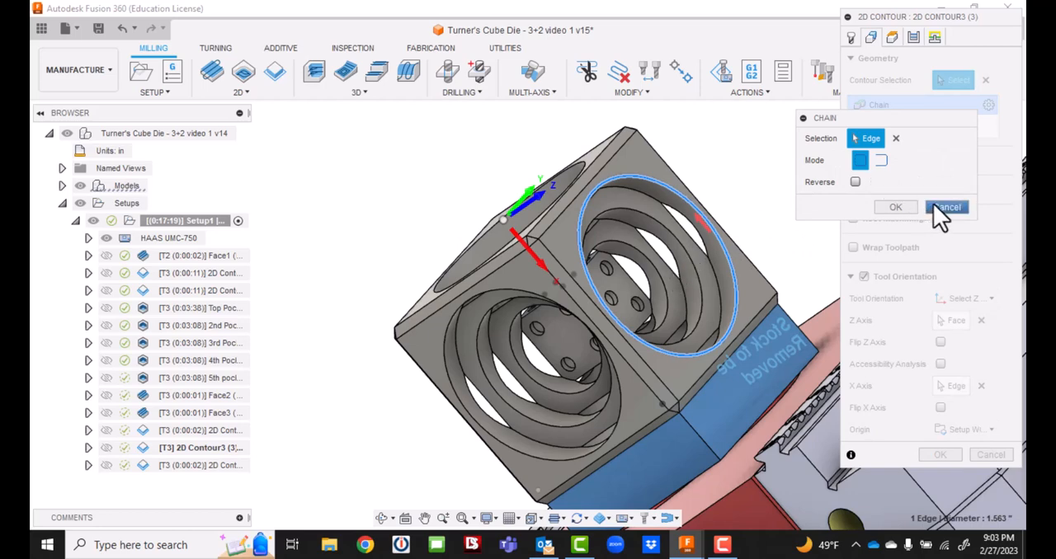
pyautogui.click(896, 138)
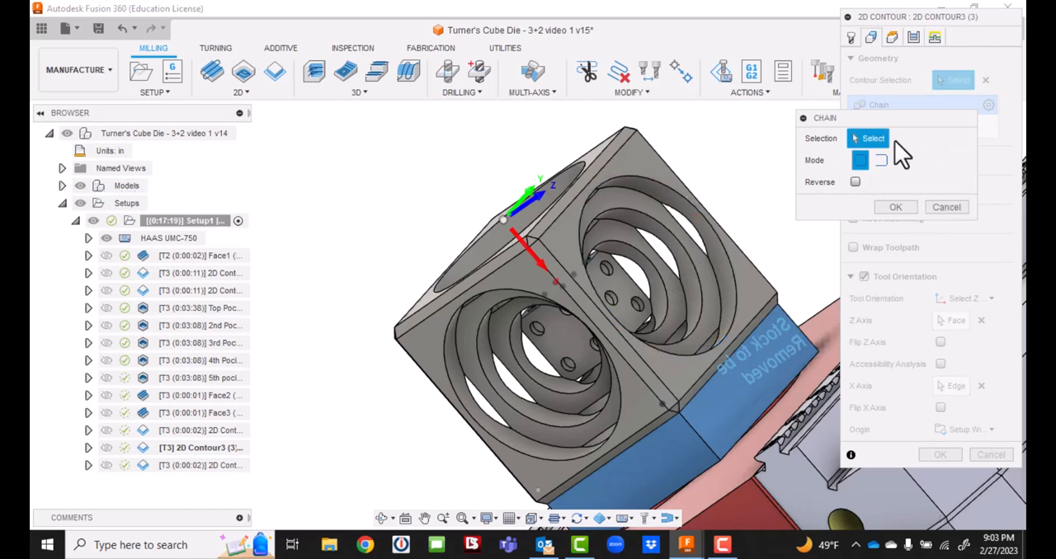
pyautogui.click(674, 240)
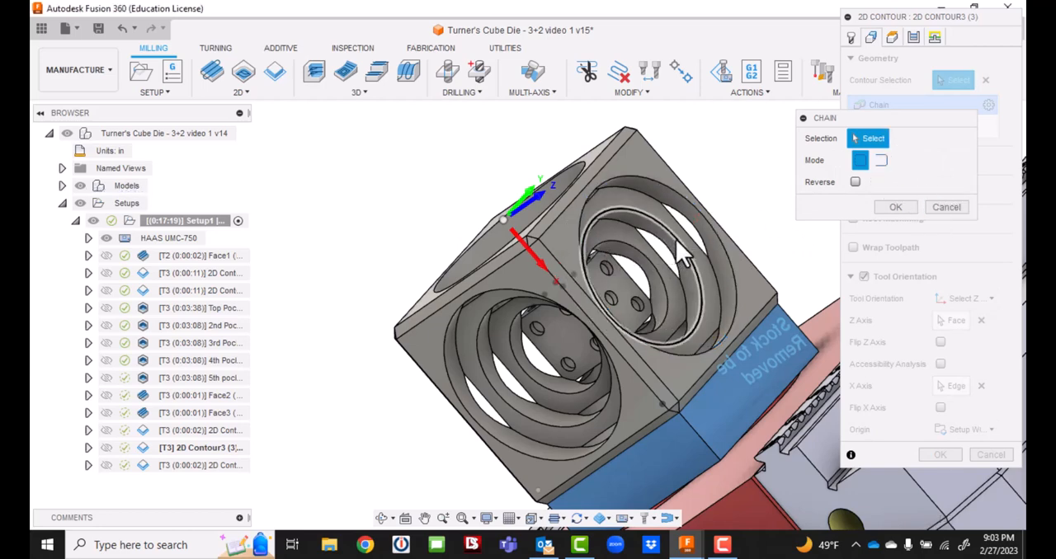
pyautogui.click(894, 205)
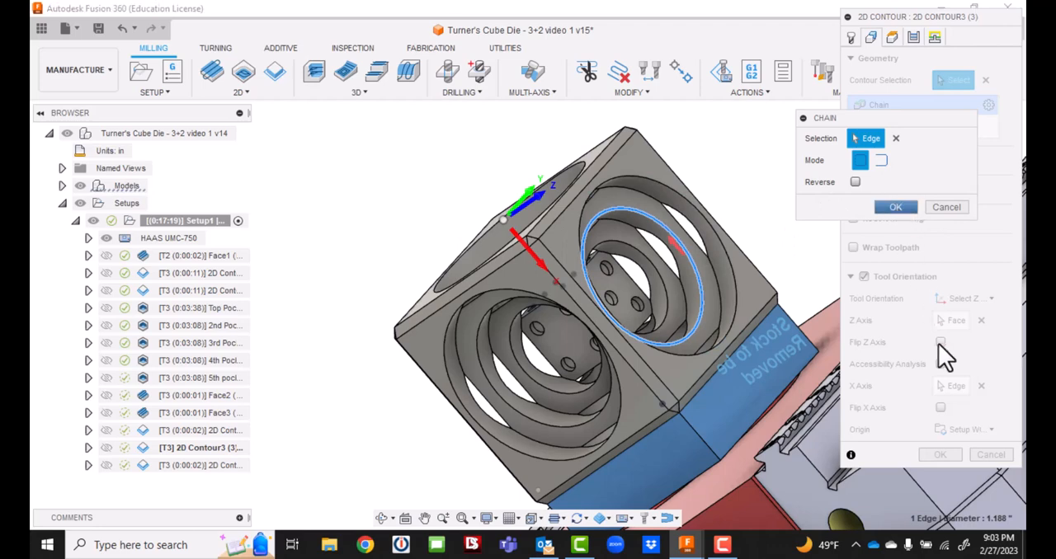
# Set that duplicate's bottom height reference to the pocket's second stepped ring face and generate the toolpath.
pyautogui.click(891, 37)
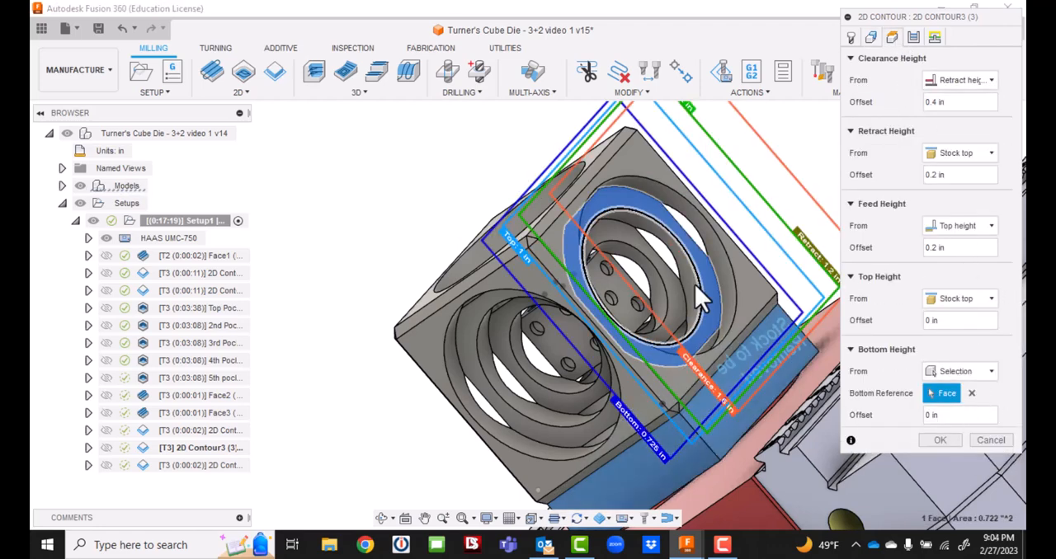
pyautogui.click(673, 294)
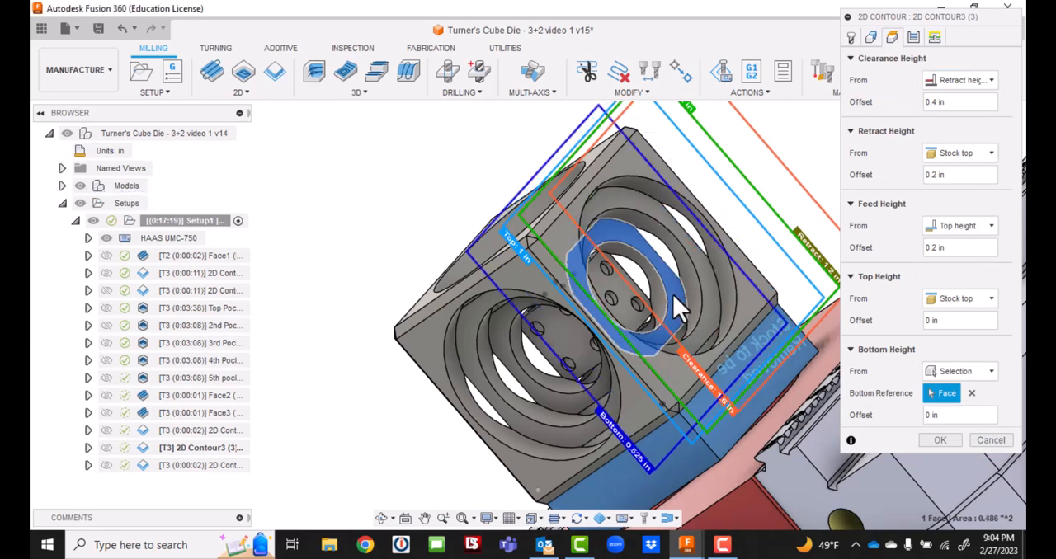
pyautogui.click(935, 439)
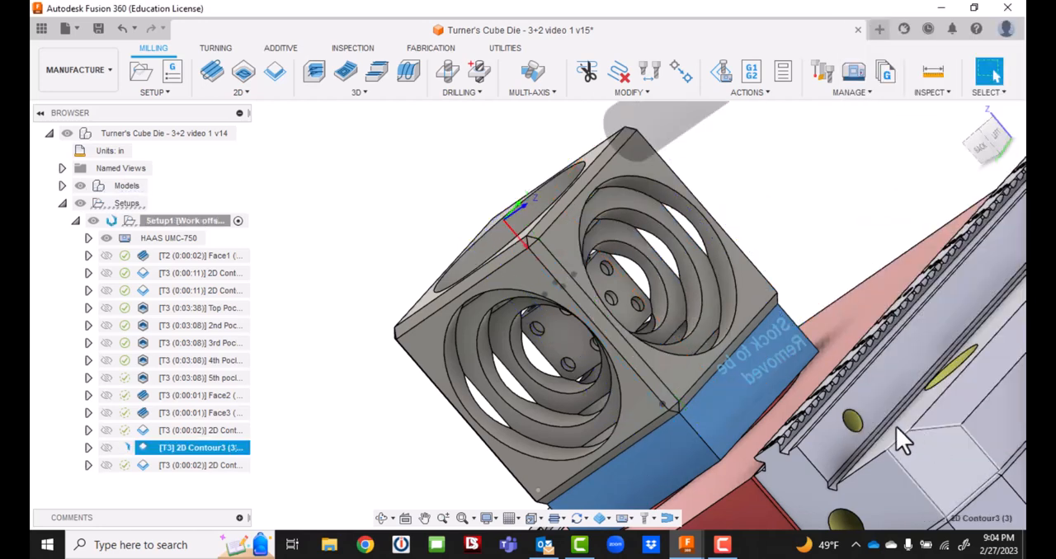
# Edit the second duplicate 2D contour and replace its chain with the circular edge of the pocket's innermost ring.
pyautogui.click(184, 464)
pyautogui.doubleClick(183, 465)
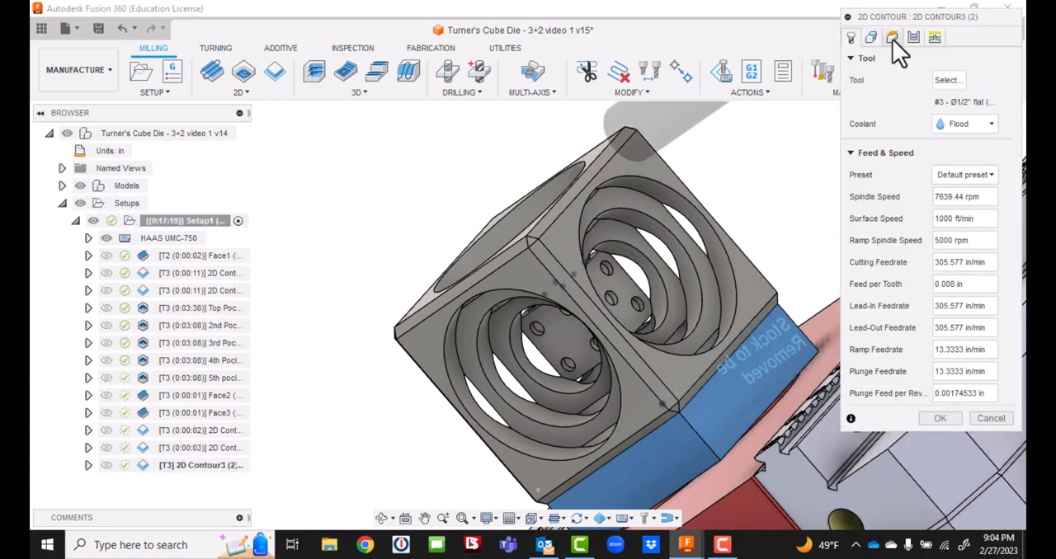
pyautogui.click(871, 38)
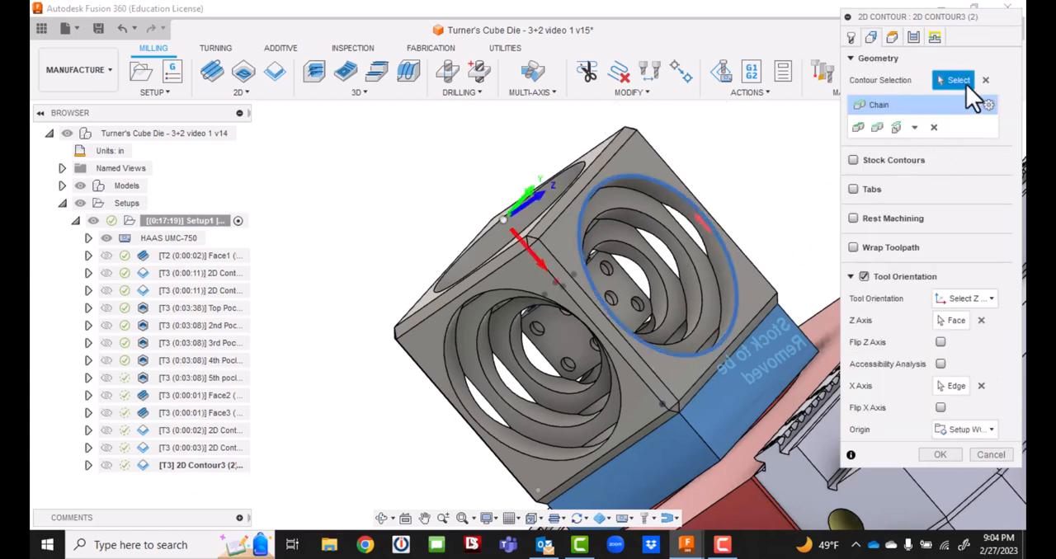
pyautogui.click(641, 256)
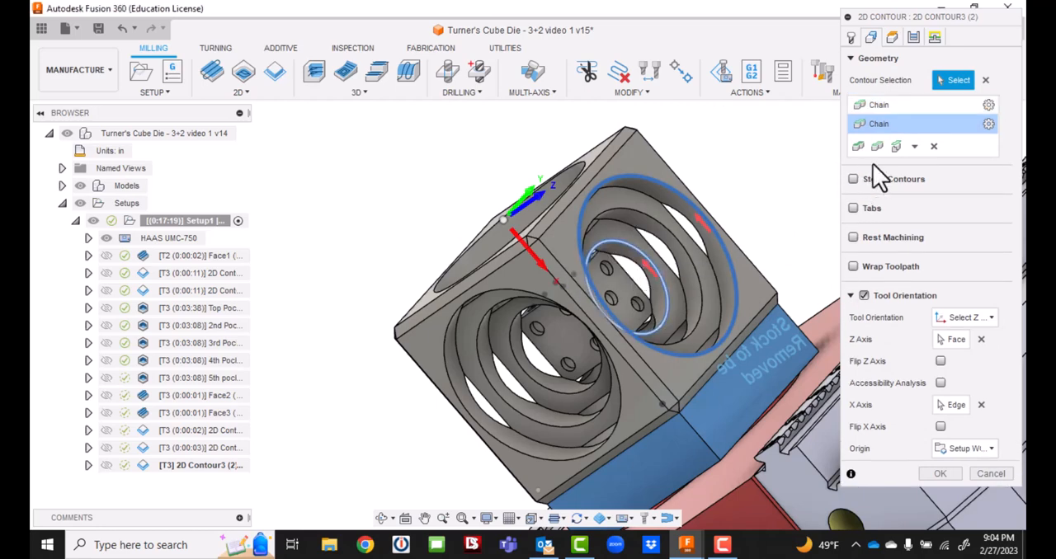
# Set the second duplicate's bottom height reference to the flat pocket floor with the small holes and generate its toolpath.
pyautogui.click(891, 34)
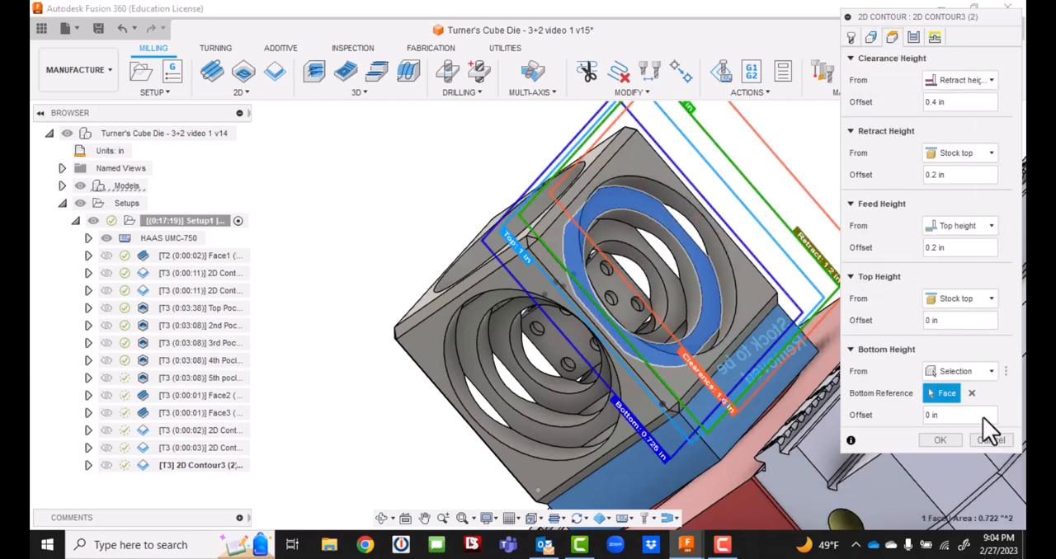
pyautogui.click(622, 304)
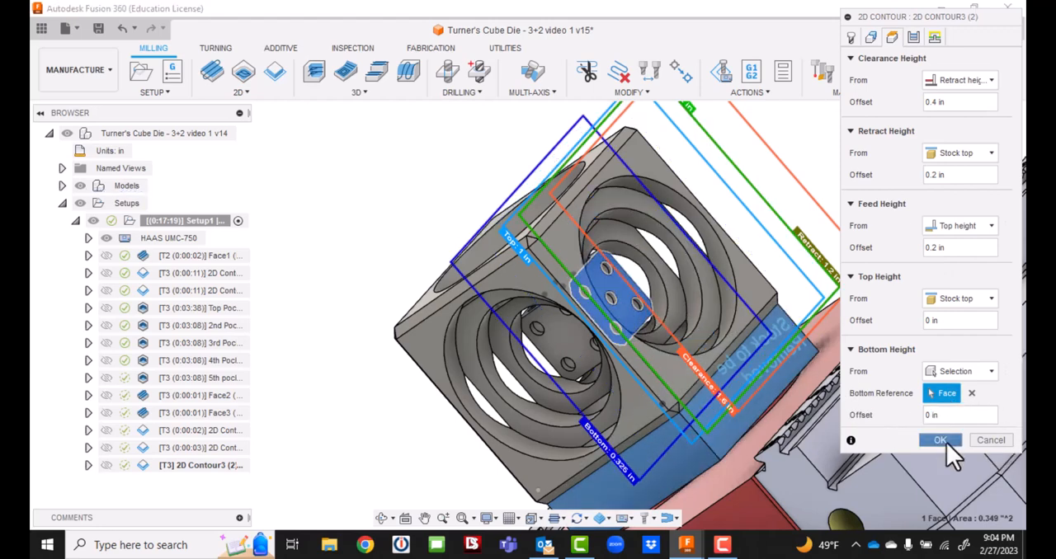
pyautogui.click(940, 440)
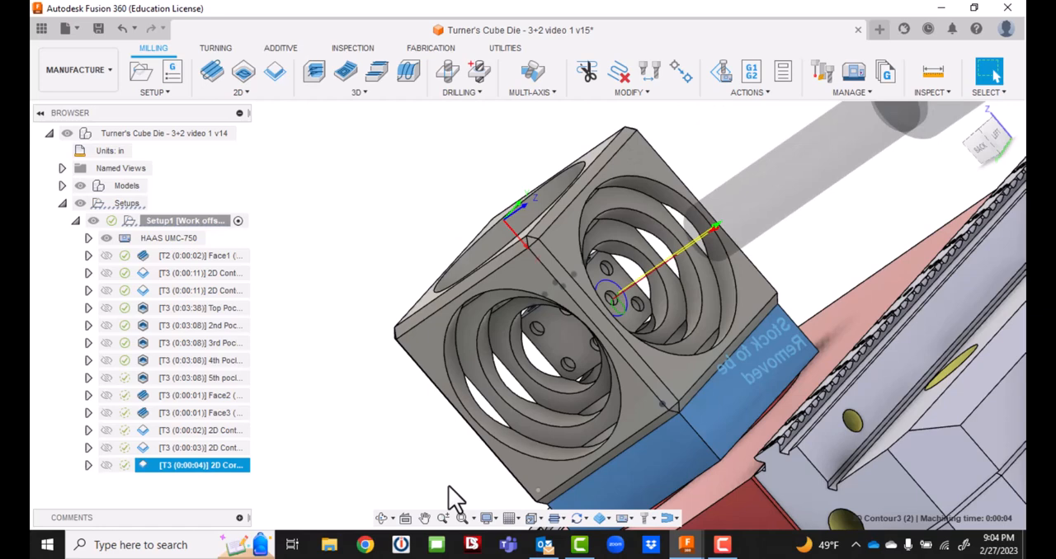
# Measure the diameter of one of the small holes in the floor of the three-hole pocket.
pyautogui.scroll(-4, 413, 425)
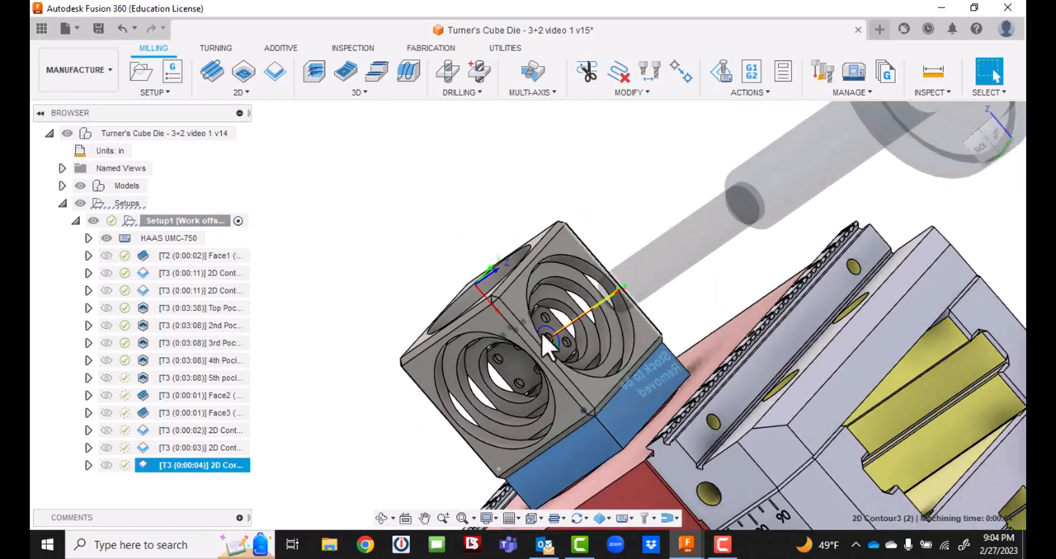
pyautogui.click(985, 154)
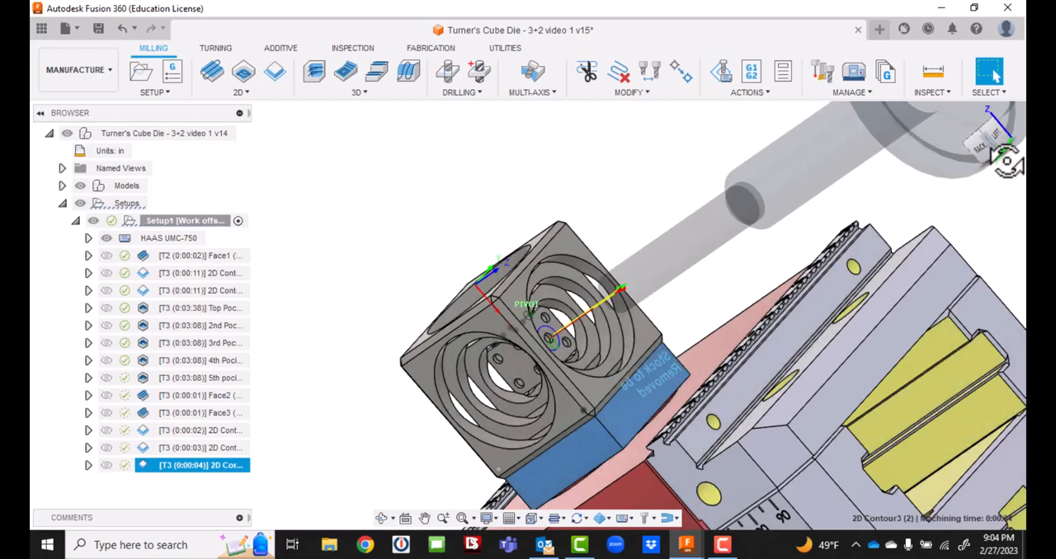
pyautogui.moveTo(380, 376)
pyautogui.keyDown('shift'); pyautogui.mouseDown(button='middle')
pyautogui.moveTo(318, 398)
pyautogui.moveTo(365, 344)
pyautogui.moveTo(446, 330)
pyautogui.moveTo(502, 396)
pyautogui.moveTo(673, 148)
pyautogui.moveTo(666, 196)
pyautogui.mouseUp(button='middle'); pyautogui.keyUp('shift')
pyautogui.scroll(5, 597, 236)
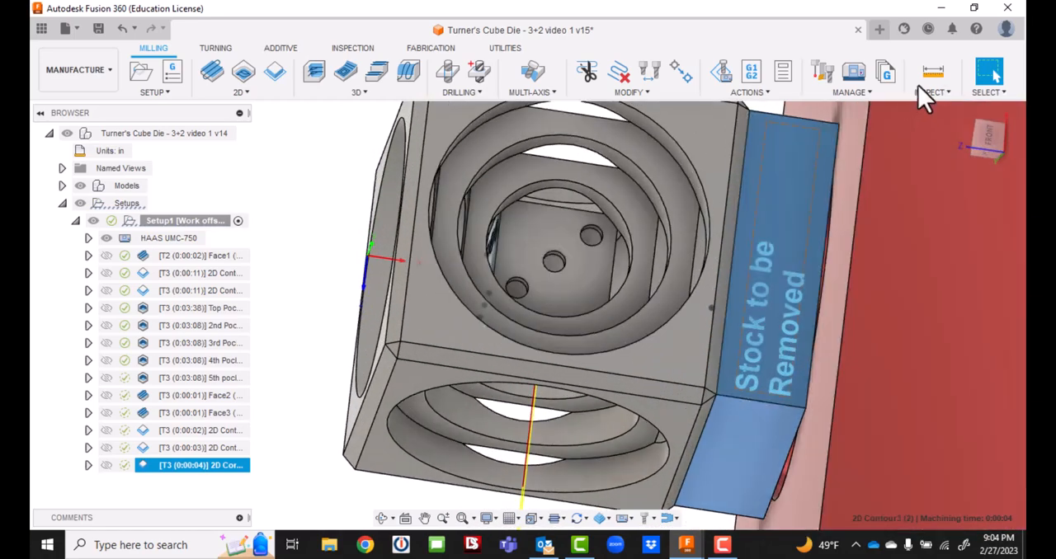
pyautogui.click(930, 75)
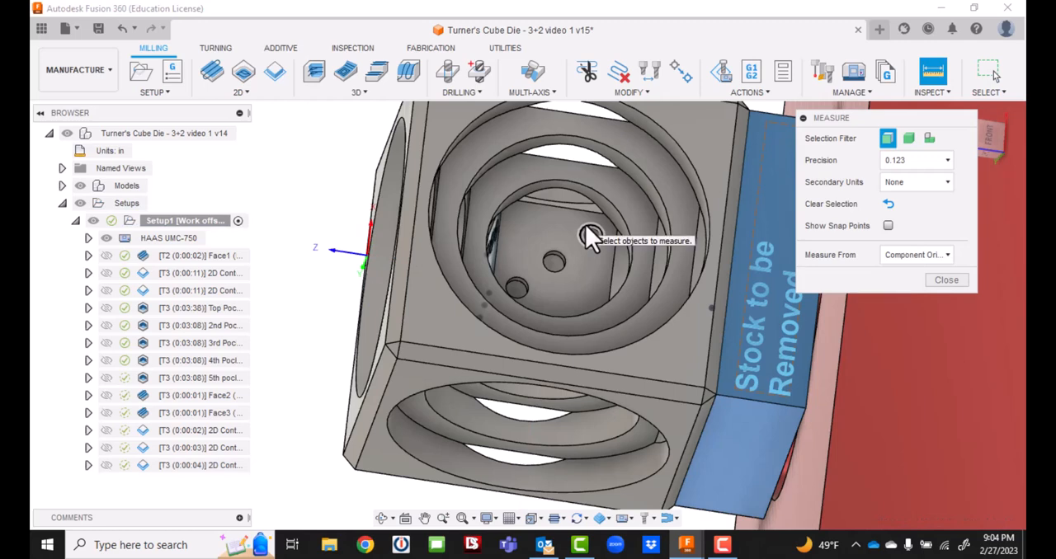
pyautogui.click(587, 237)
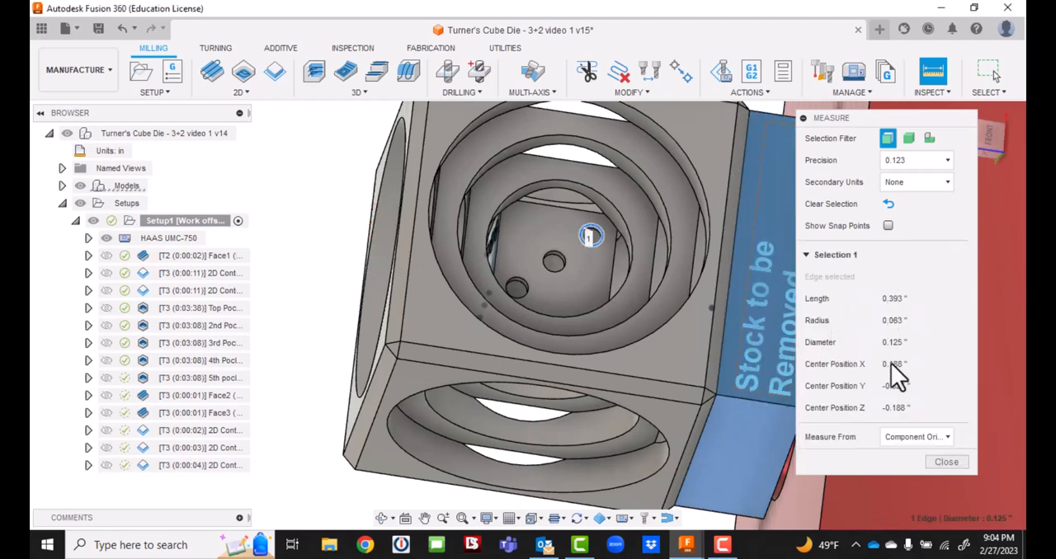
pyautogui.click(945, 463)
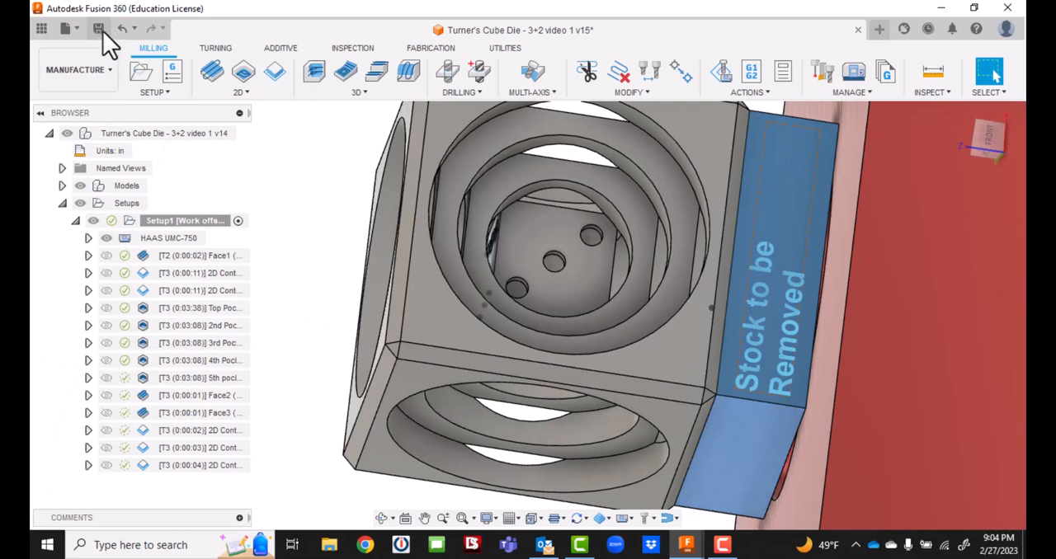
# Save the design as a new version with the description "User Saved".
pyautogui.click(99, 28)
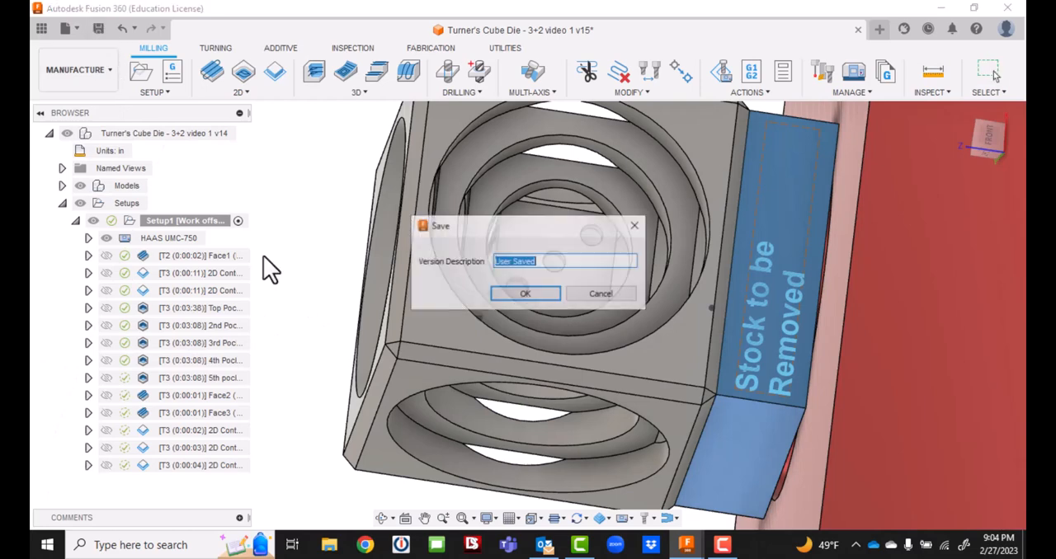
pyautogui.click(518, 294)
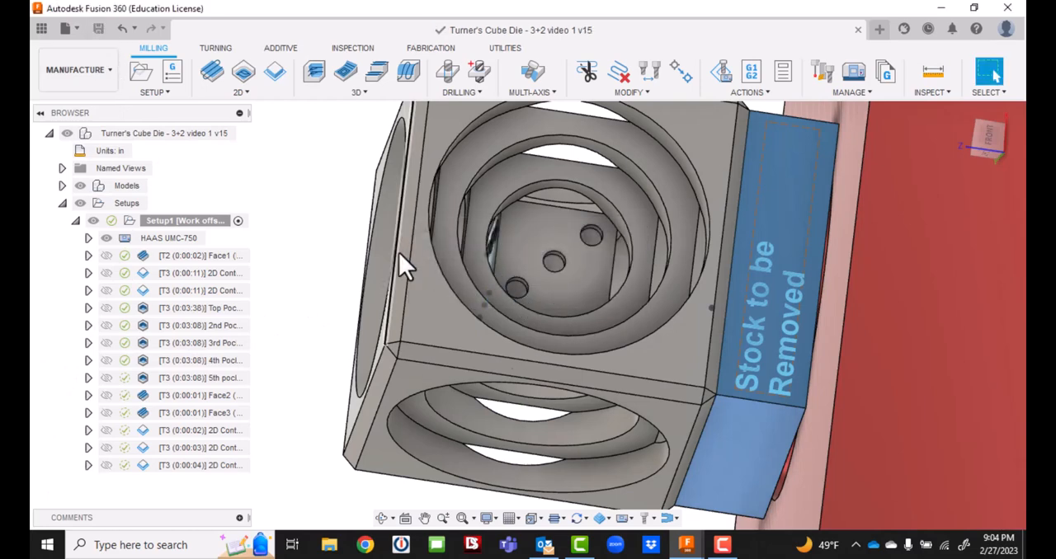
# Create a drill operation using selected points and pick the three small holes in the pocket floor.
pyautogui.click(447, 73)
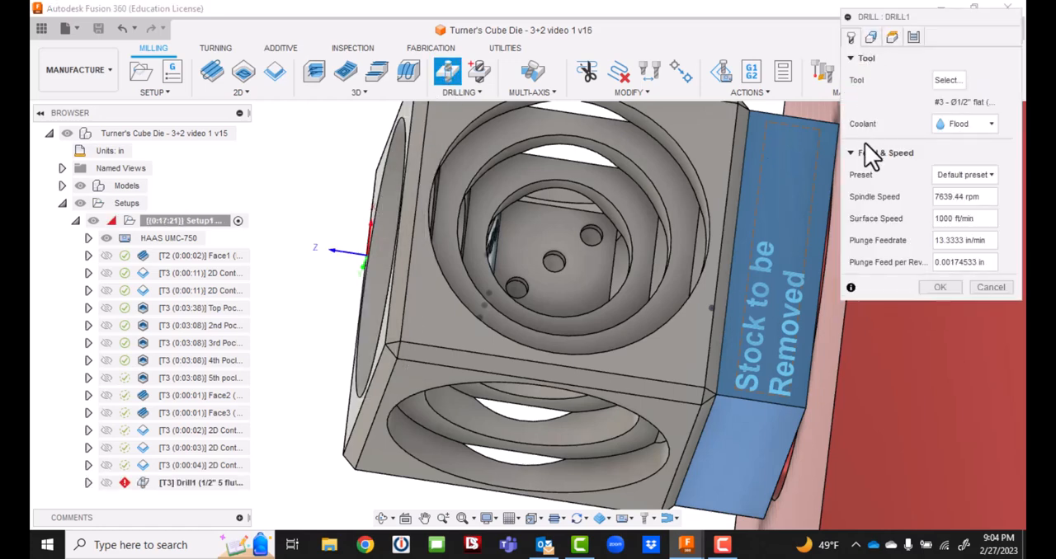
pyautogui.click(871, 38)
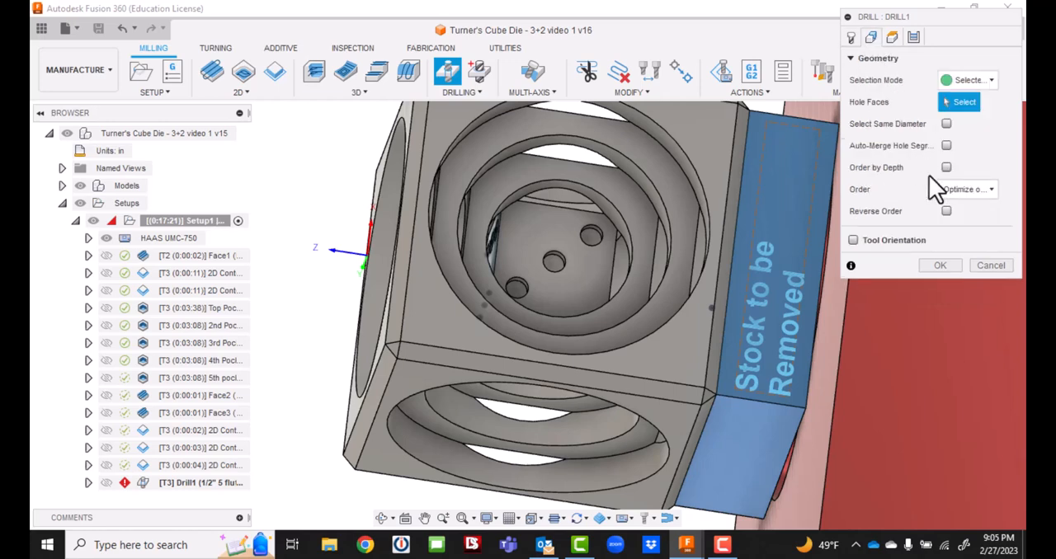
pyautogui.click(991, 80)
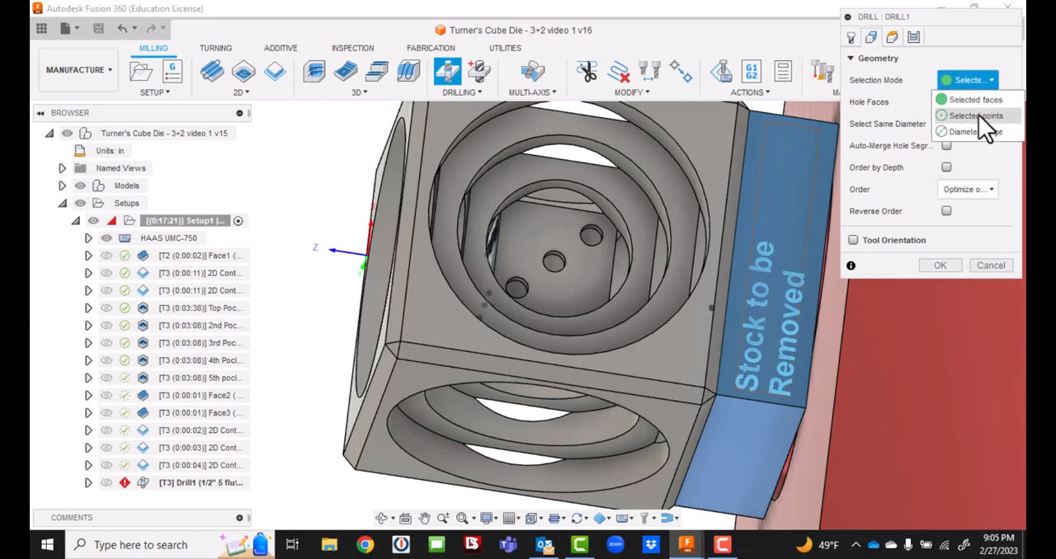
pyautogui.click(978, 114)
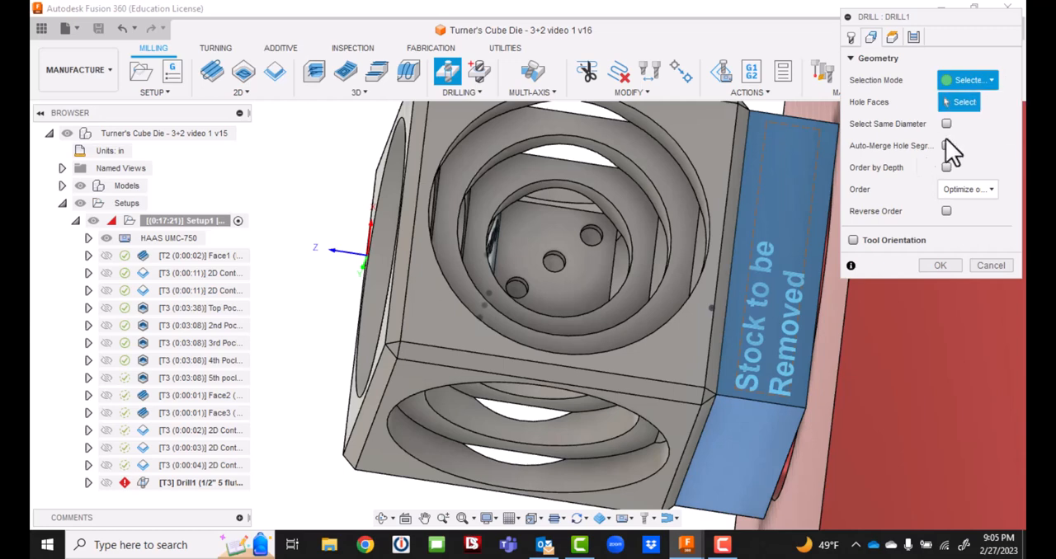
pyautogui.click(518, 286)
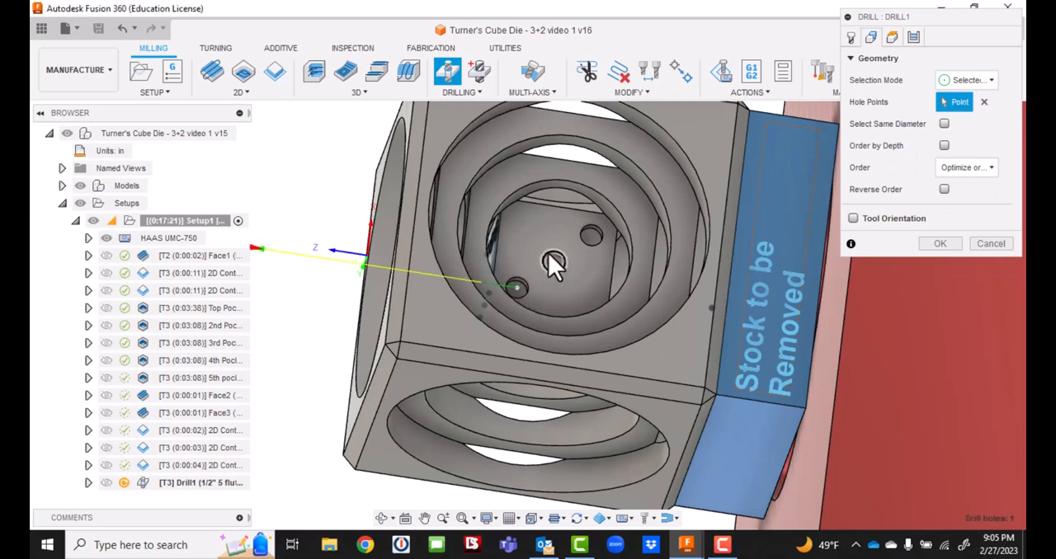
pyautogui.click(548, 253)
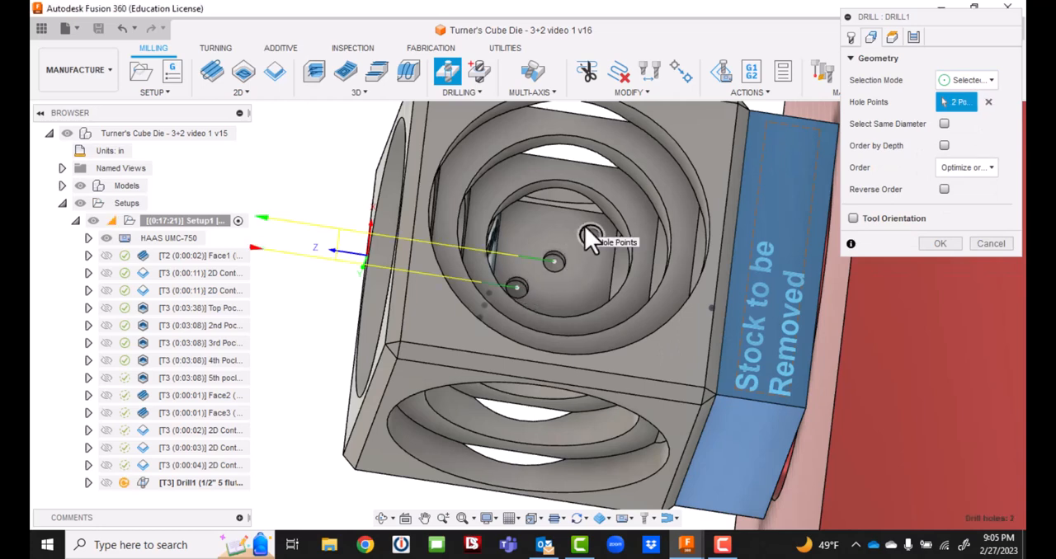
pyautogui.click(586, 231)
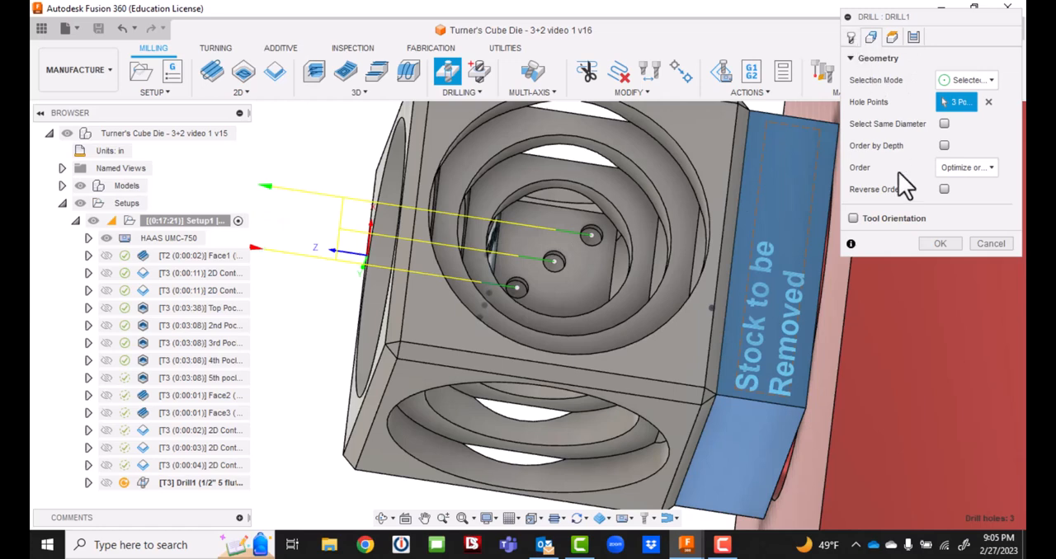
# Orient the drilling tool by Z axis/plane and X axis, using the three-hole pocket's outer cube face for Z and its long edge for X.
pyautogui.click(853, 218)
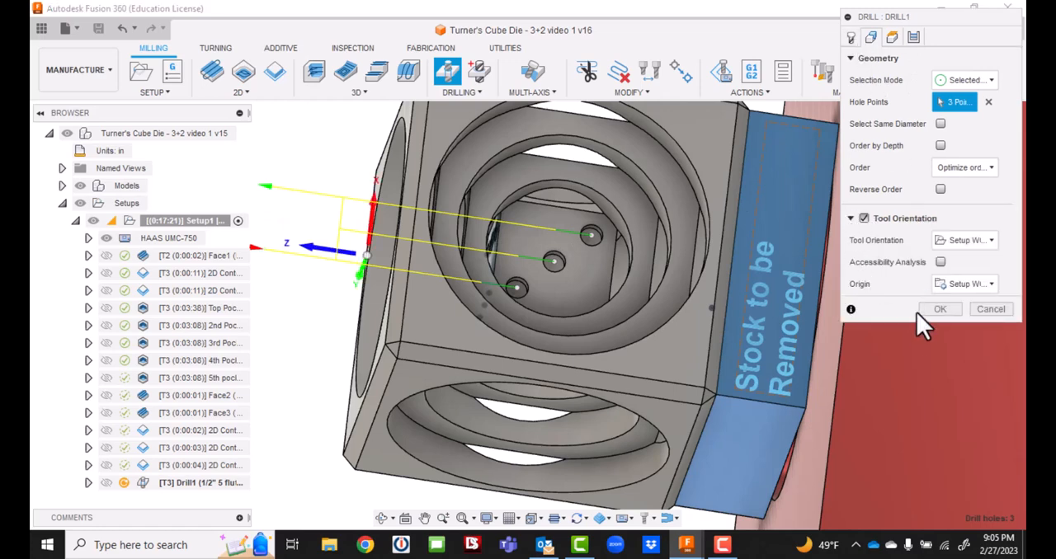
pyautogui.scroll(-3, 900, 346)
pyautogui.scroll(2, 887, 371)
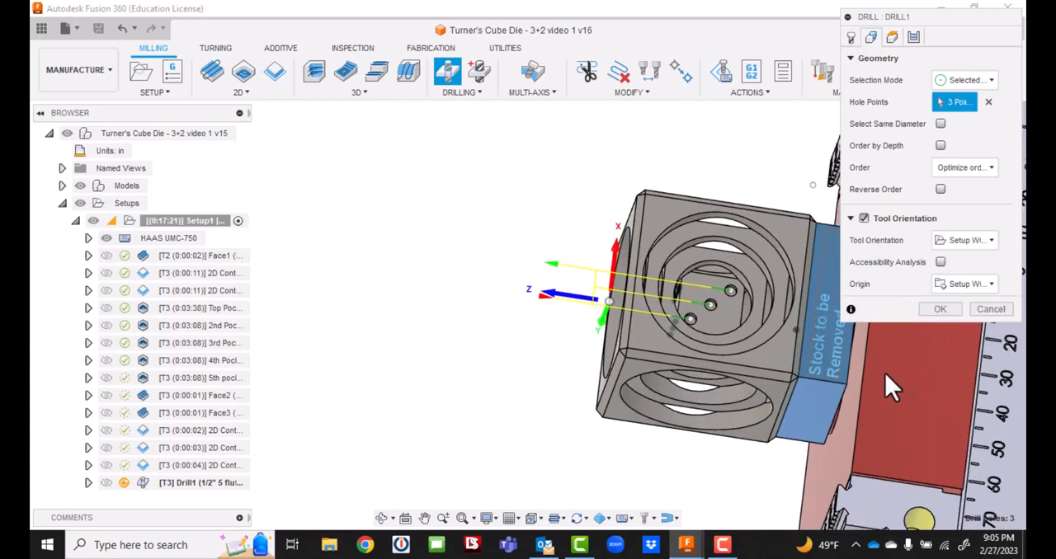
pyautogui.moveTo(880, 371); pyautogui.dragTo(733, 329, button='middle')
pyautogui.scroll(-4, 710, 332)
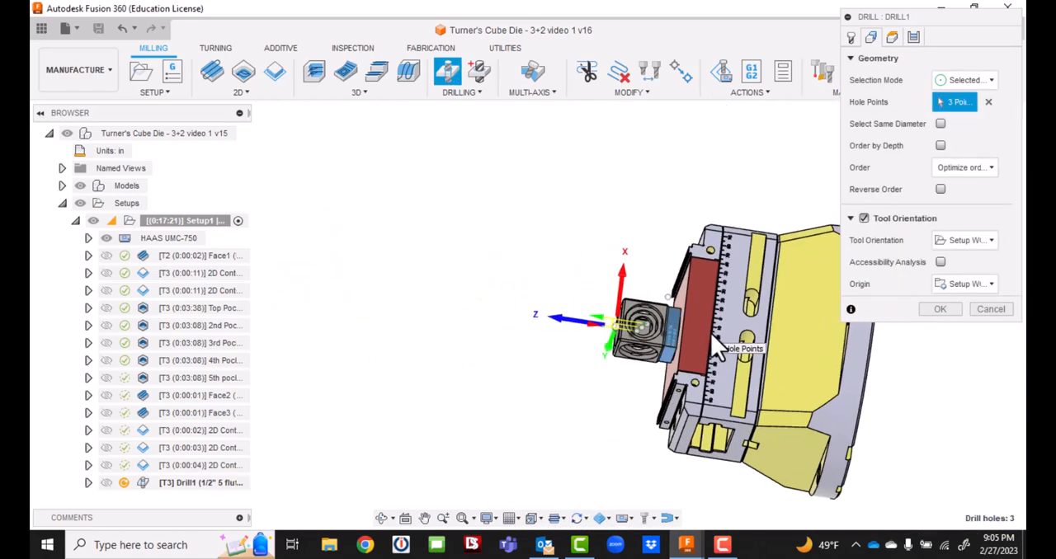
pyautogui.scroll(3, 707, 342)
pyautogui.scroll(4, 706, 344)
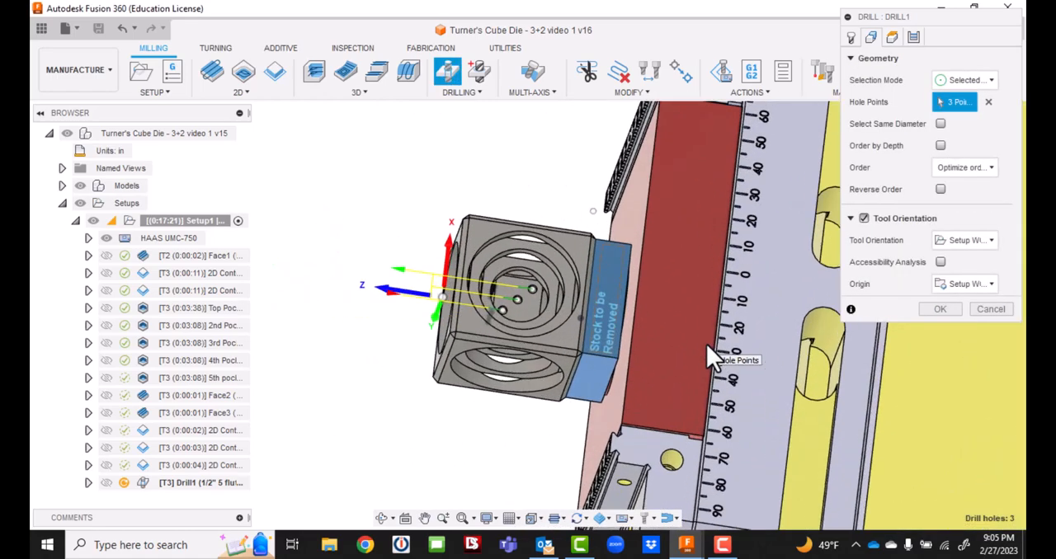
pyautogui.click(970, 241)
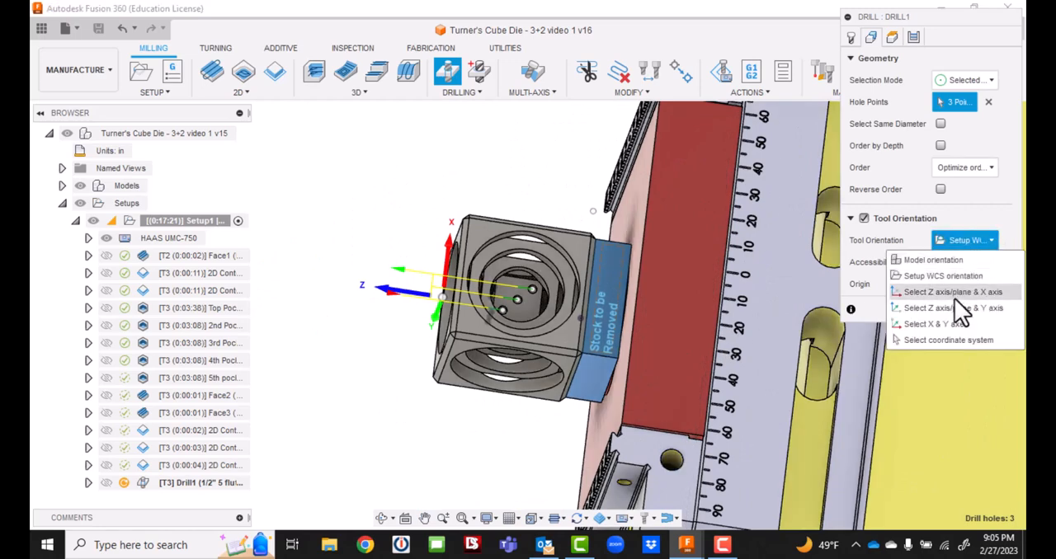
pyautogui.click(955, 295)
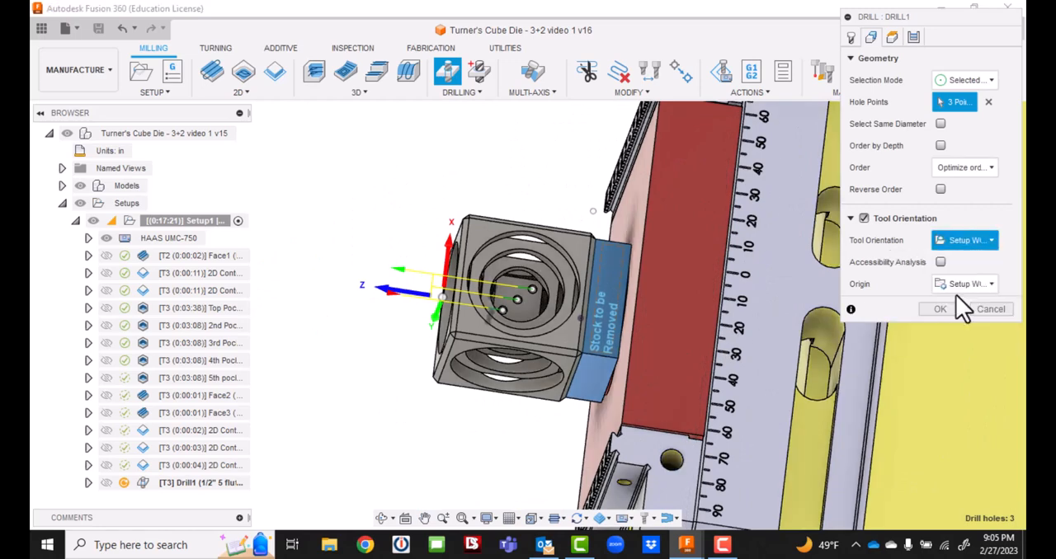
pyautogui.click(486, 230)
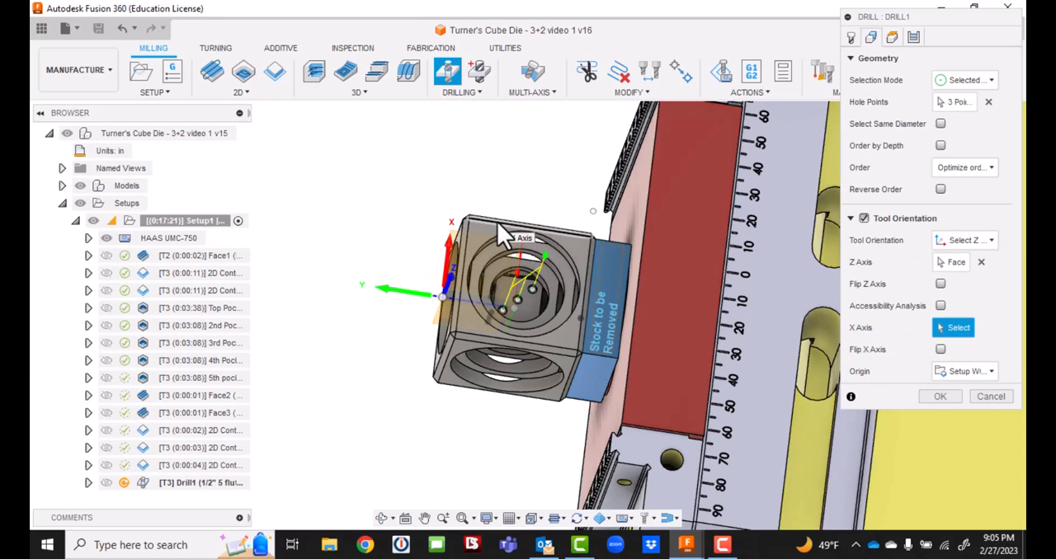
pyautogui.click(498, 222)
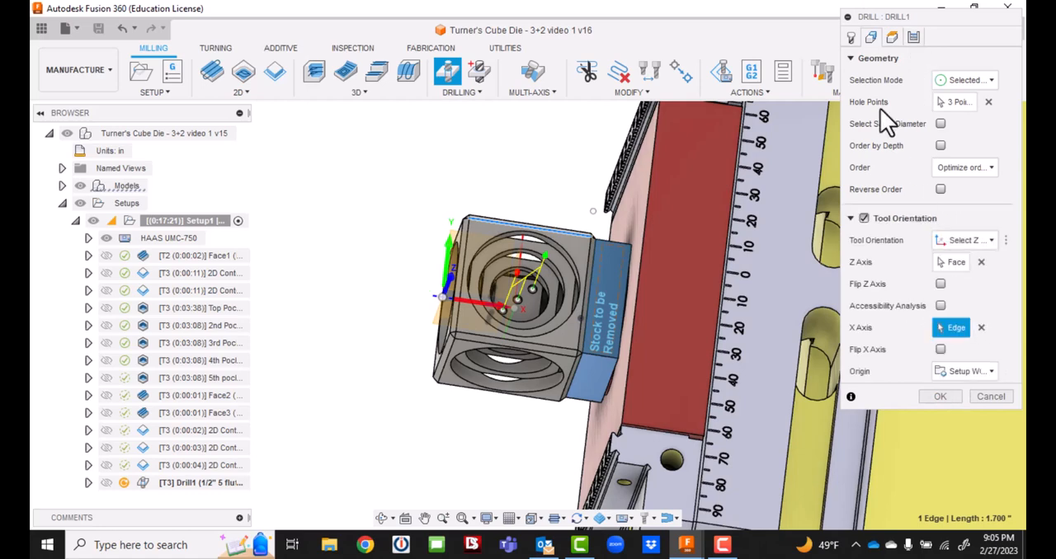
# Check the drill heights against the three holes, keep the hole top and hole bottom references, and generate the toolpath.
pyautogui.click(897, 36)
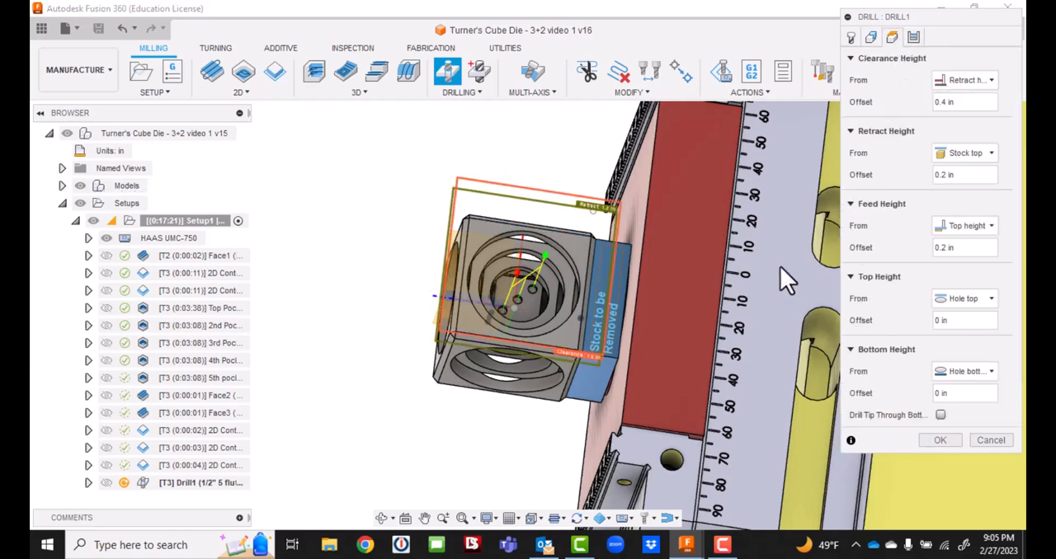
pyautogui.keyDown('shift'); pyautogui.moveTo(780, 267); pyautogui.dragTo(661, 298, button='middle'); pyautogui.keyUp('shift')
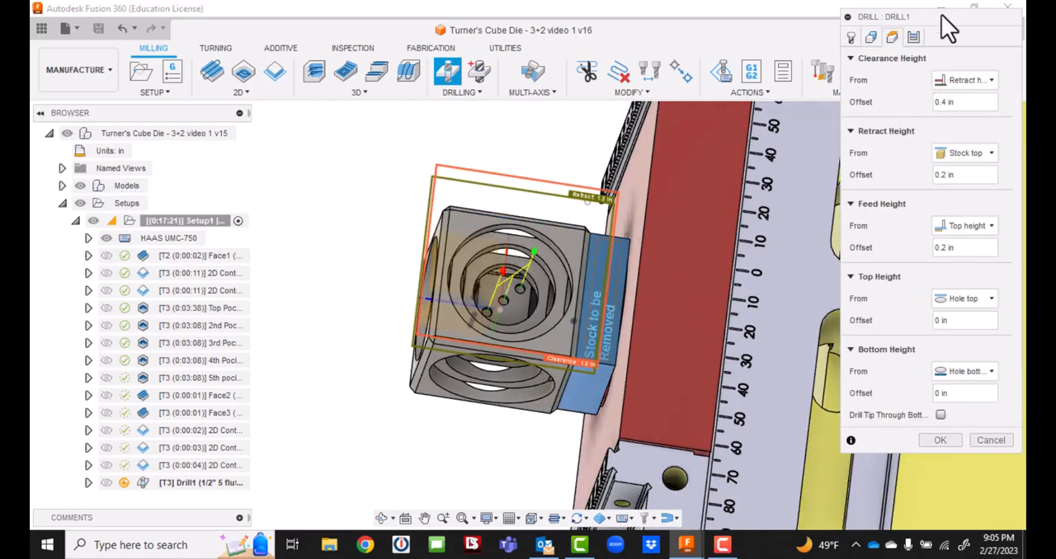
pyautogui.moveTo(941, 27); pyautogui.dragTo(302, 91)
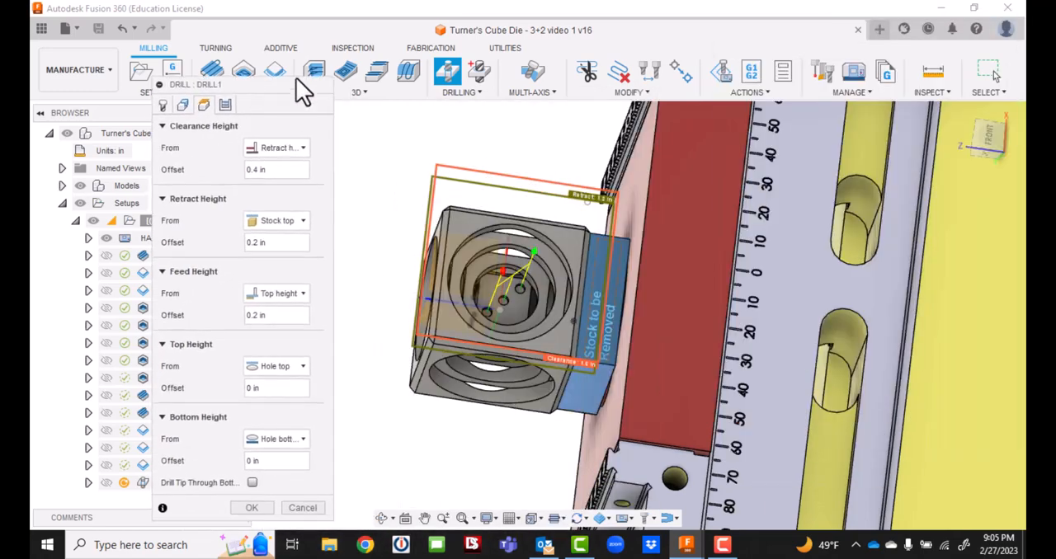
pyautogui.click(989, 137)
pyautogui.keyDown('shift'); pyautogui.moveTo(528, 315); pyautogui.dragTo(766, 292, button='middle'); pyautogui.keyUp('shift')
pyautogui.scroll(3, 633, 344)
pyautogui.keyDown('shift'); pyautogui.moveTo(635, 356); pyautogui.dragTo(487, 240, button='middle'); pyautogui.keyUp('shift')
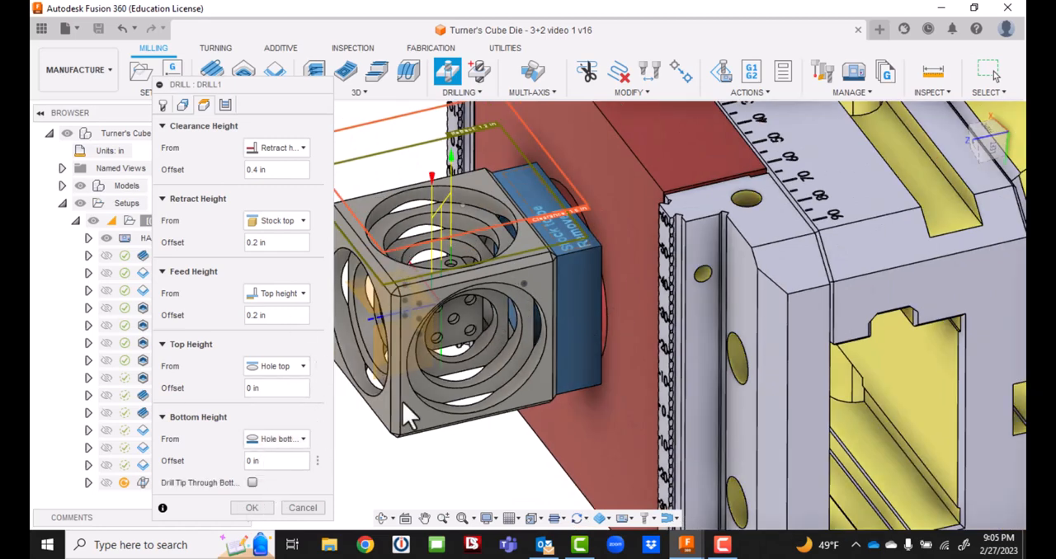
pyautogui.moveTo(996, 139); pyautogui.dragTo(936, 140)
pyautogui.scroll(2, 504, 351)
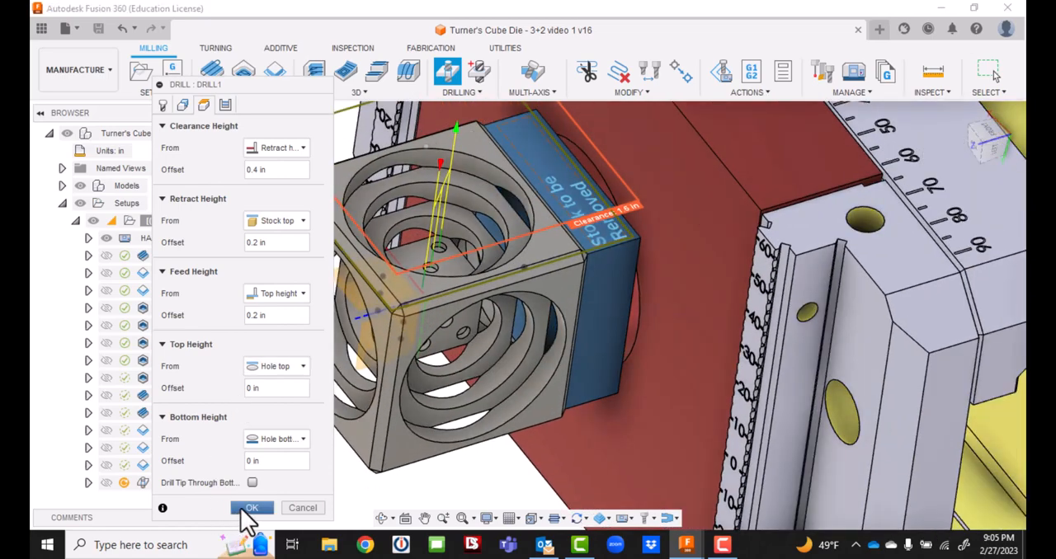
pyautogui.click(240, 508)
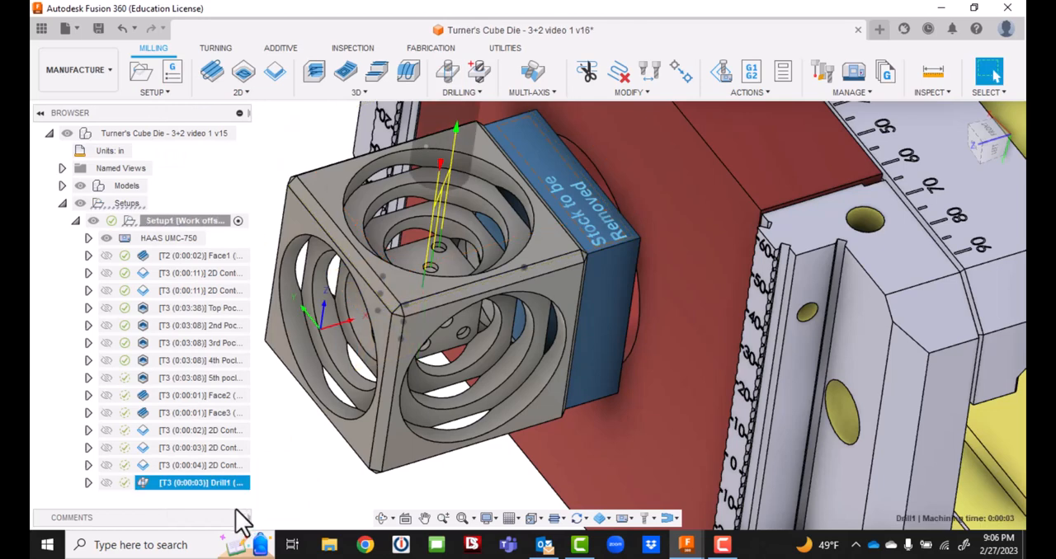
# Simulate the three-hole drill toolpath against the stock, then exit the simulation.
pyautogui.rightClick(189, 481)
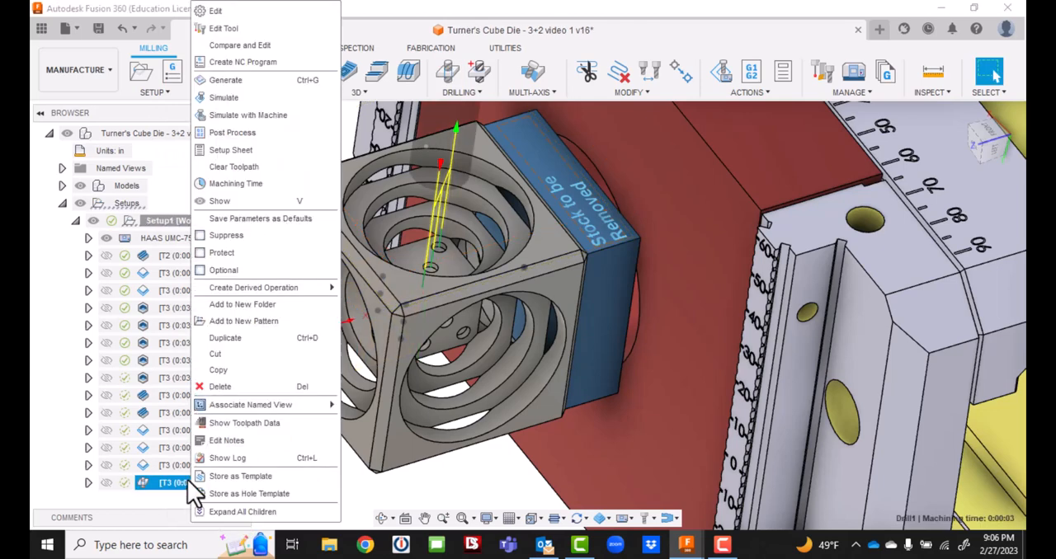
pyautogui.click(245, 100)
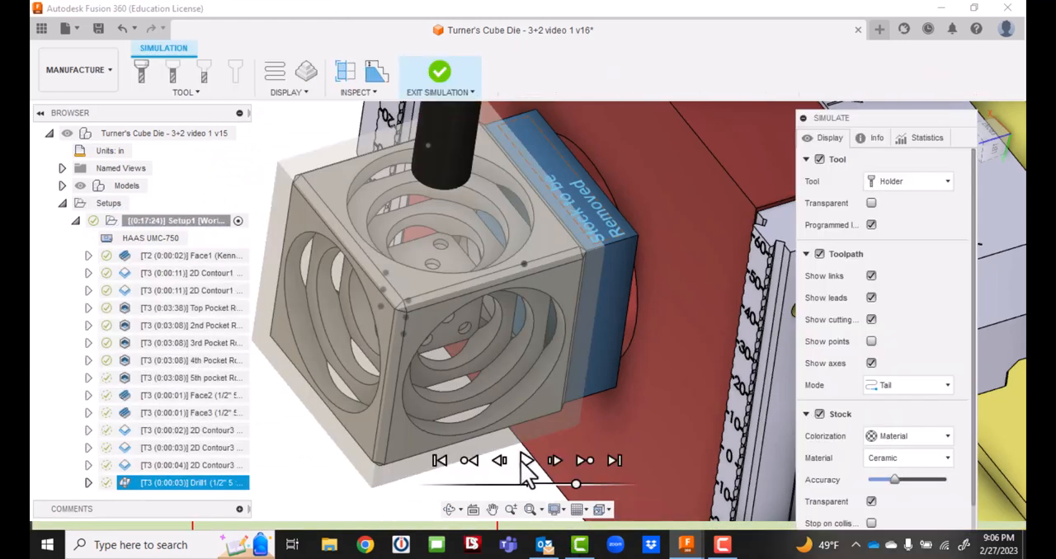
pyautogui.click(525, 461)
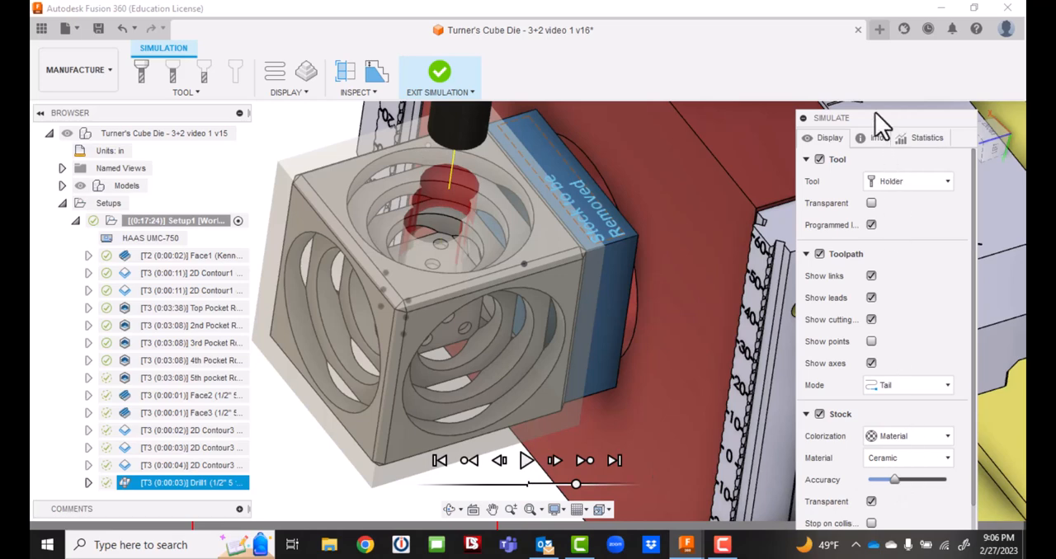
pyautogui.moveTo(875, 115); pyautogui.dragTo(780, 6)
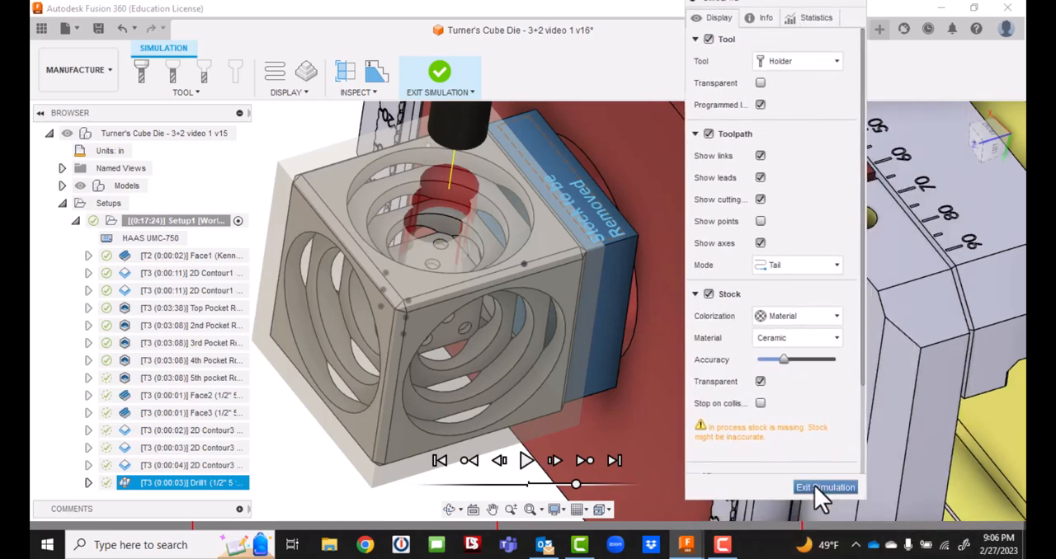
pyautogui.click(820, 488)
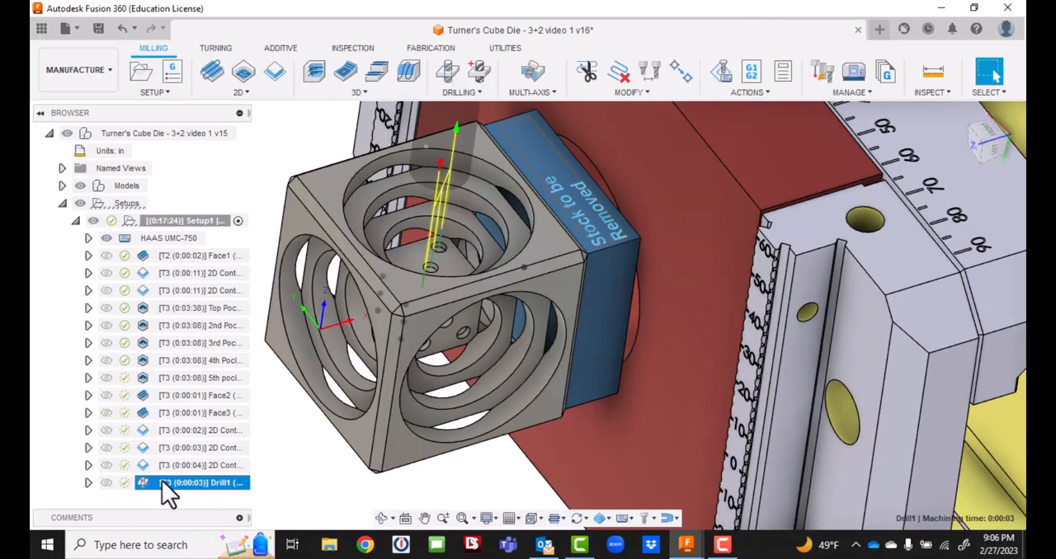
# Edit the drill operation and replace its tool with the 1/8" drill HSS (140°) from SFCC's Tools cloud library.
pyautogui.click(161, 485)
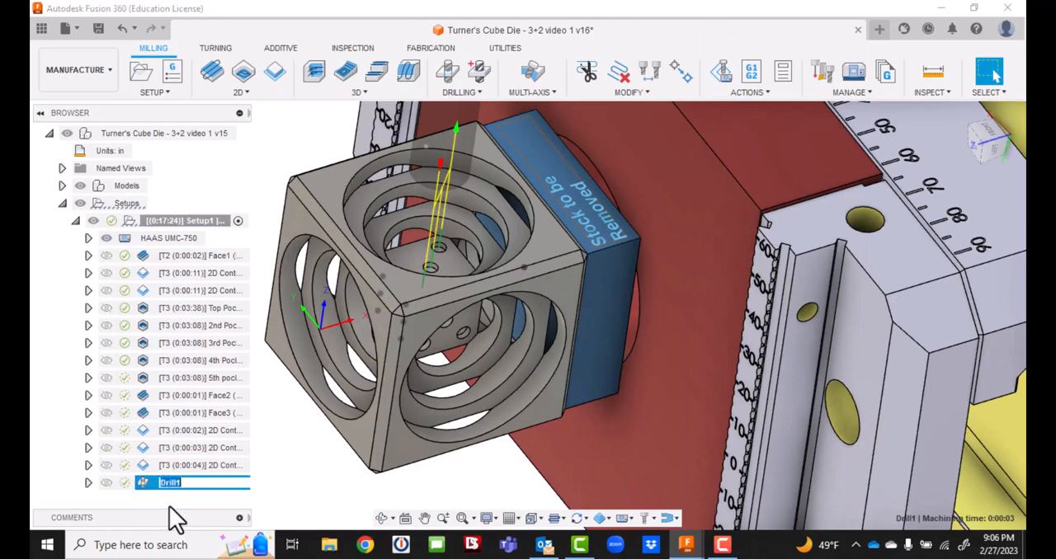
pyautogui.click(170, 506)
pyautogui.click(151, 485)
pyautogui.doubleClick(160, 482)
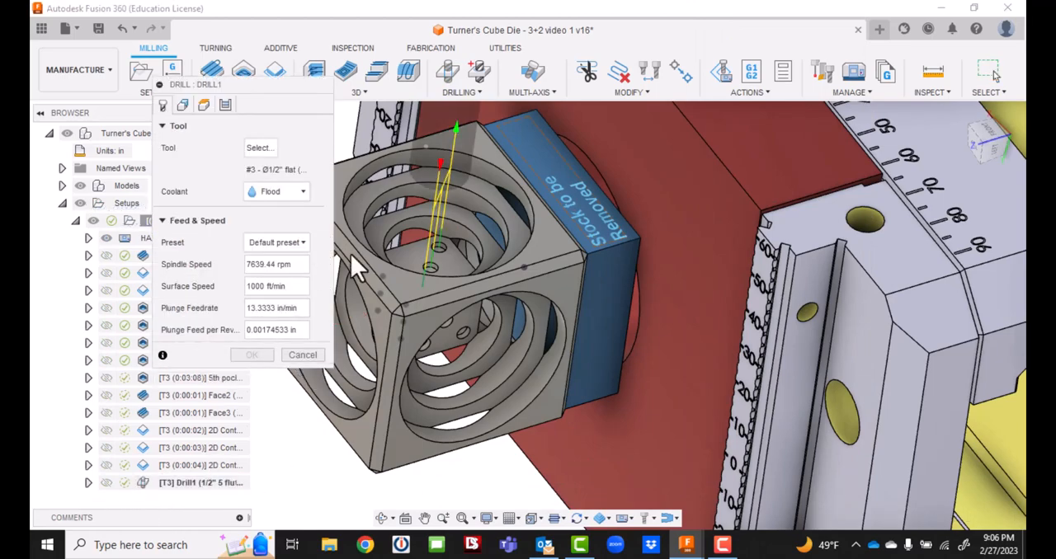
pyautogui.click(261, 148)
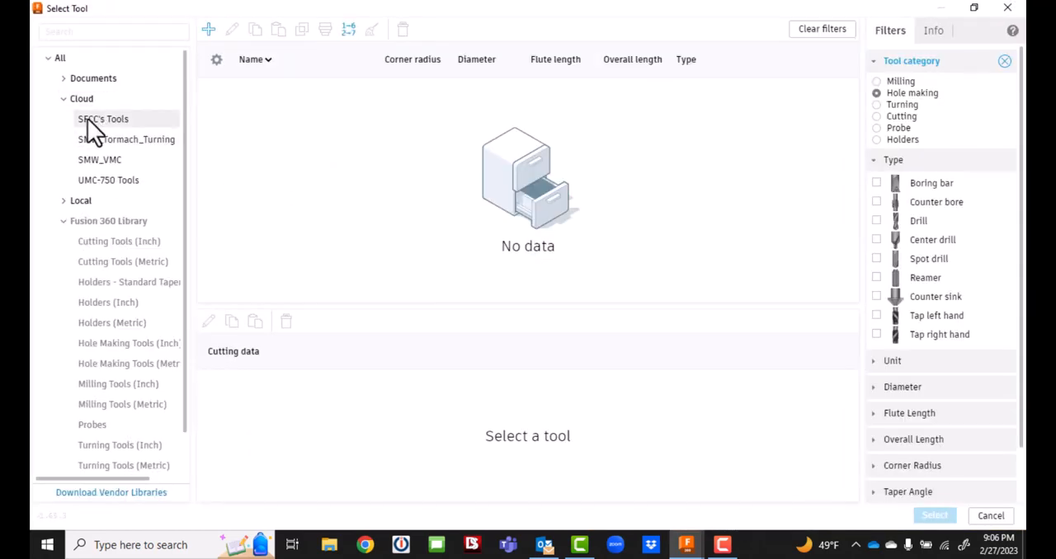
pyautogui.click(87, 119)
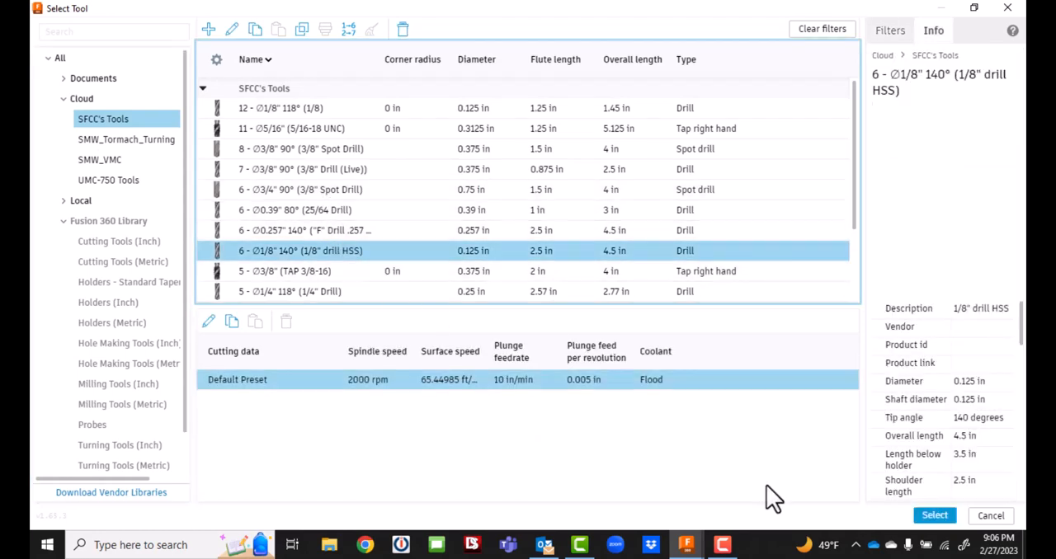
pyautogui.click(944, 519)
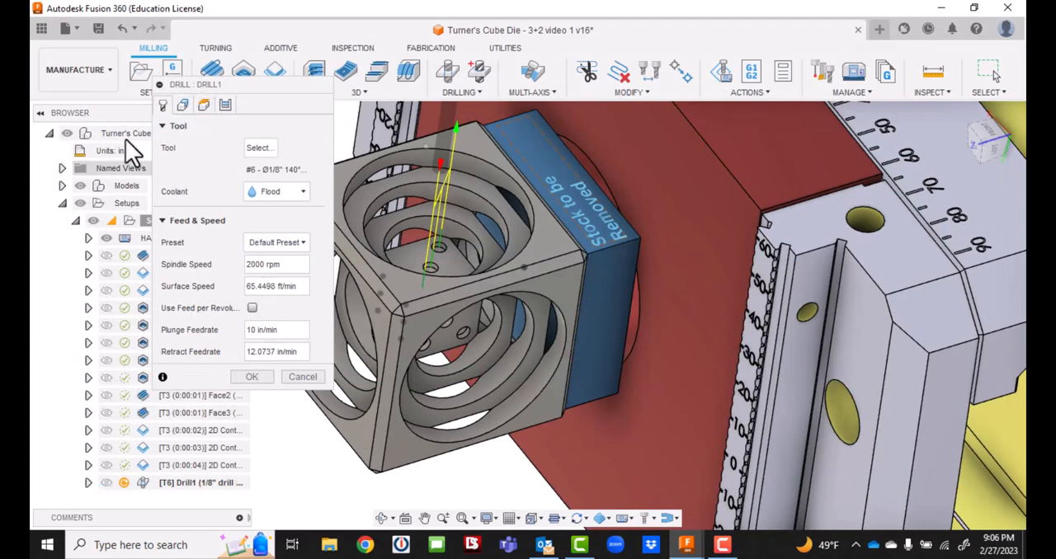
# Review the drill operation's cycle, heights and geometry settings, and regenerate the toolpath with the 1/8" drill.
pyautogui.click(225, 107)
pyautogui.click(204, 106)
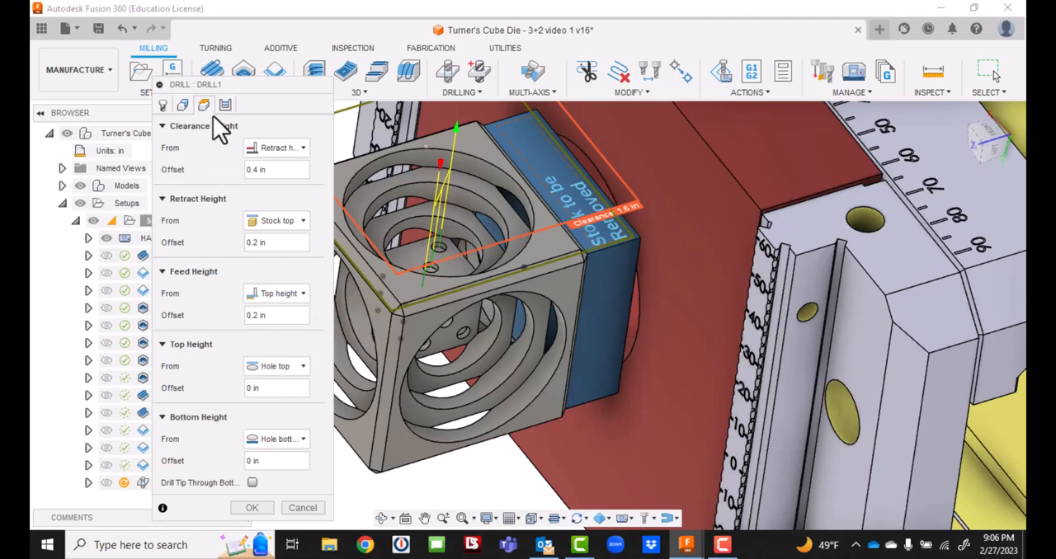
pyautogui.click(184, 104)
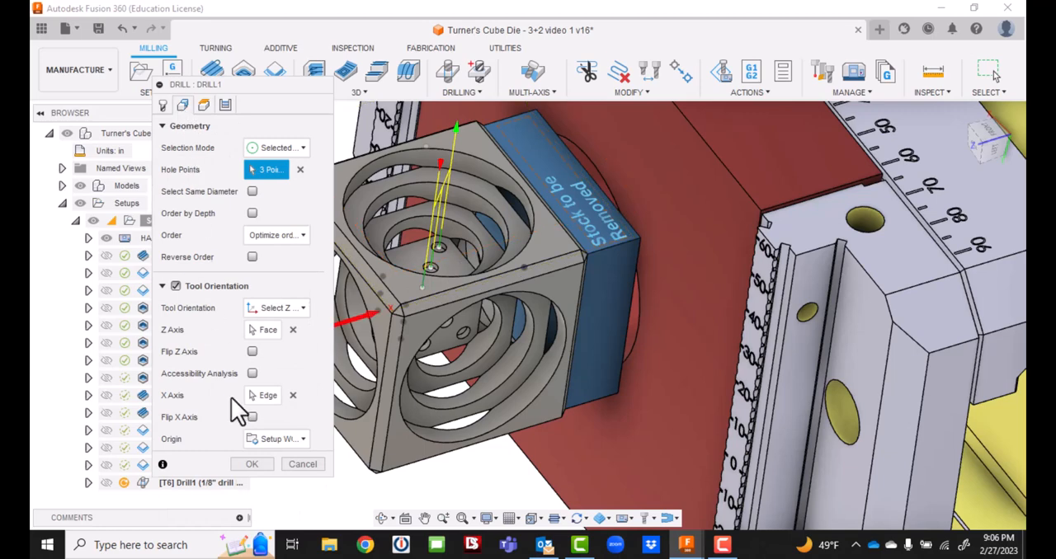
pyautogui.click(250, 464)
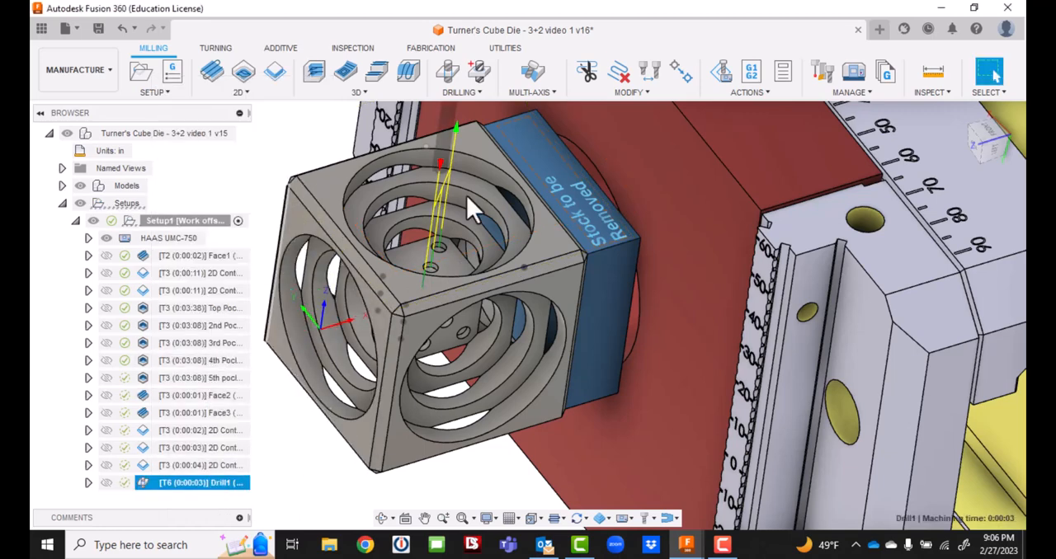
# Start a machine simulation of the whole setup and jump to the drill operation.
pyautogui.click(586, 73)
pyautogui.click(696, 211)
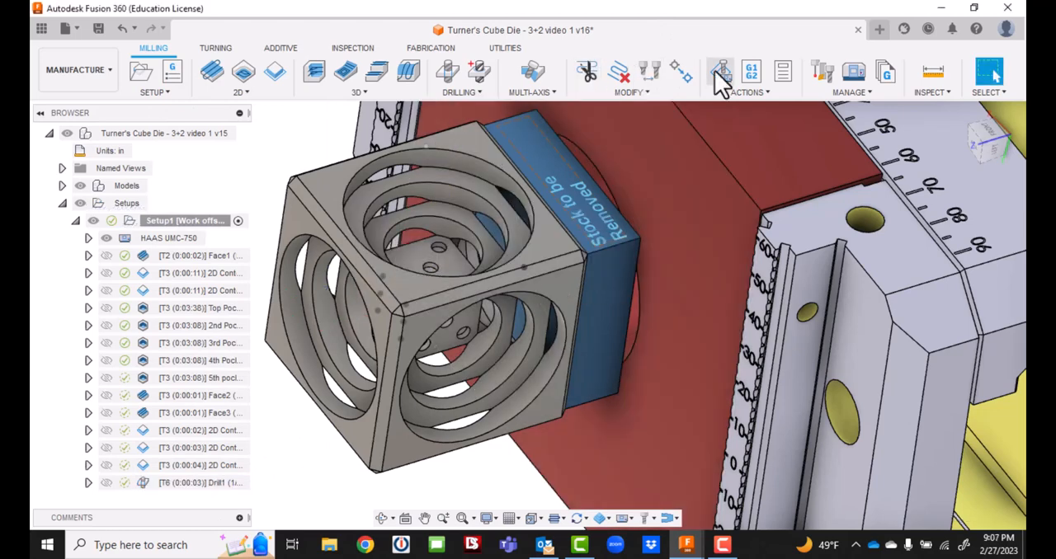
pyautogui.click(715, 72)
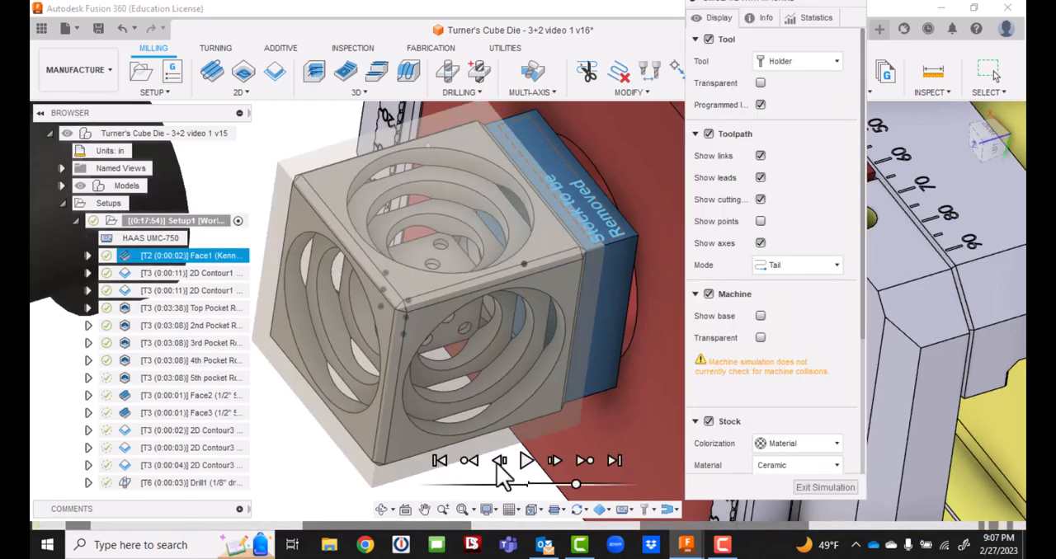
pyautogui.click(202, 482)
# Play the drill operation's machine simulation while watching the spindle and the cube in its fixture.
pyautogui.scroll(-8, 560, 405)
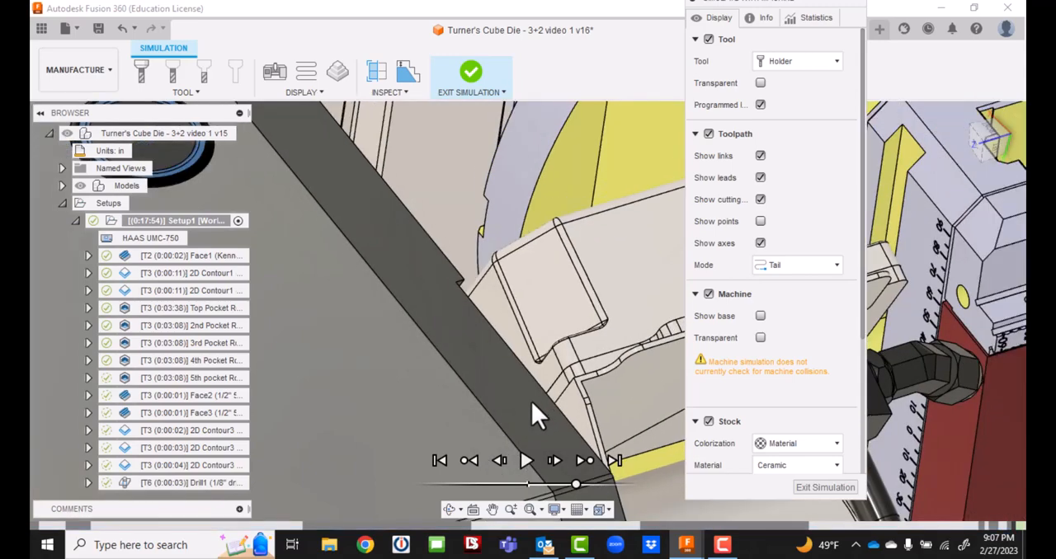
pyautogui.scroll(-2, 719, 343)
pyautogui.scroll(3, 626, 371)
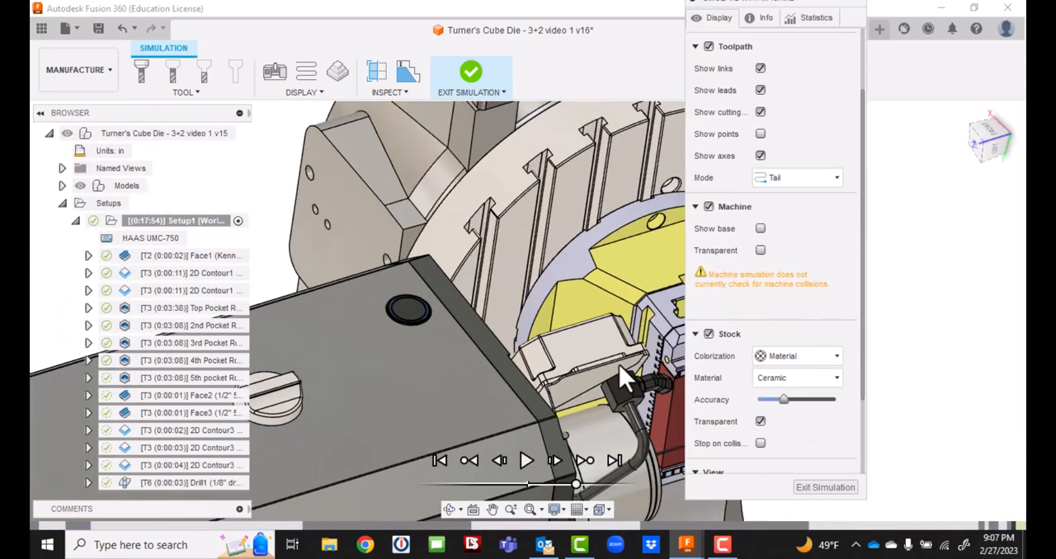
pyautogui.scroll(-3, 636, 362)
pyautogui.scroll(-1, 835, 373)
pyautogui.scroll(1, 921, 354)
pyautogui.scroll(2, 920, 354)
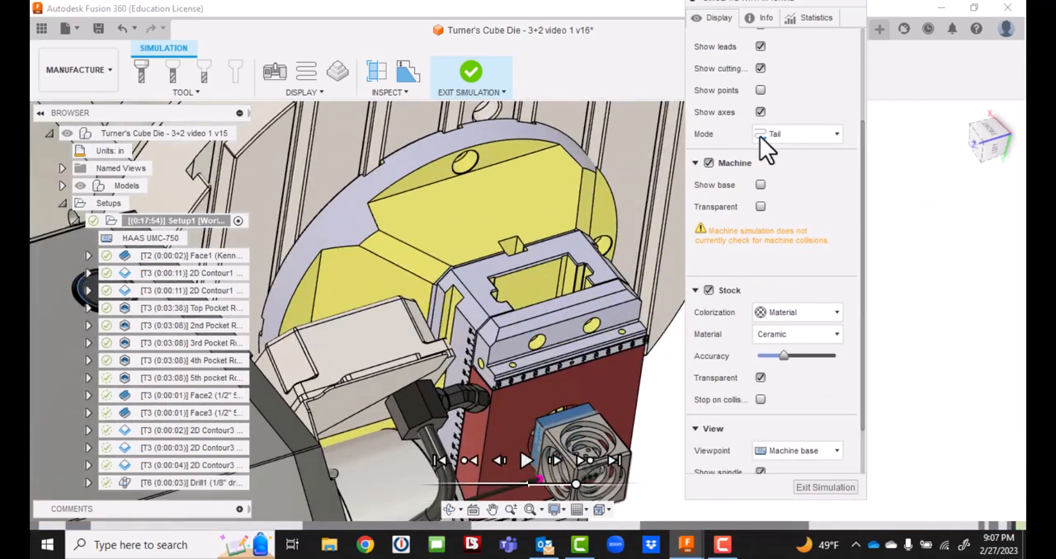
pyautogui.moveTo(784, 3); pyautogui.dragTo(907, 115)
pyautogui.scroll(1, 530, 373)
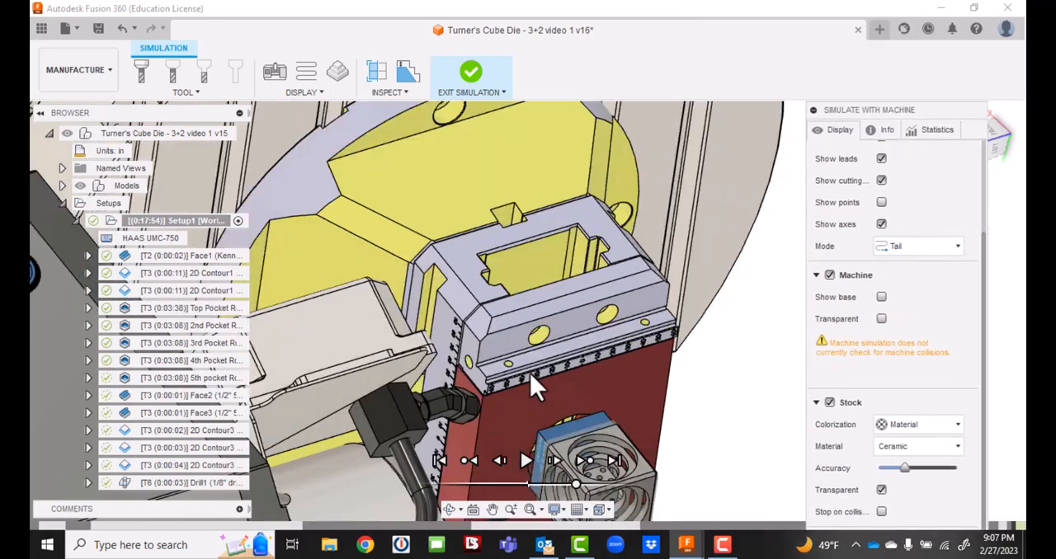
pyautogui.moveTo(576, 389); pyautogui.dragTo(678, 263, button='middle')
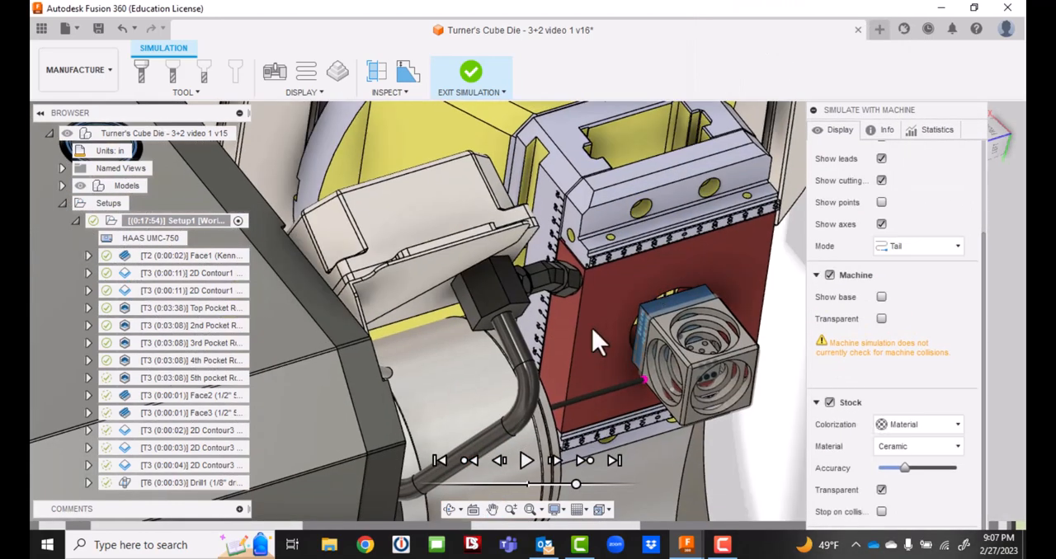
pyautogui.click(1000, 144)
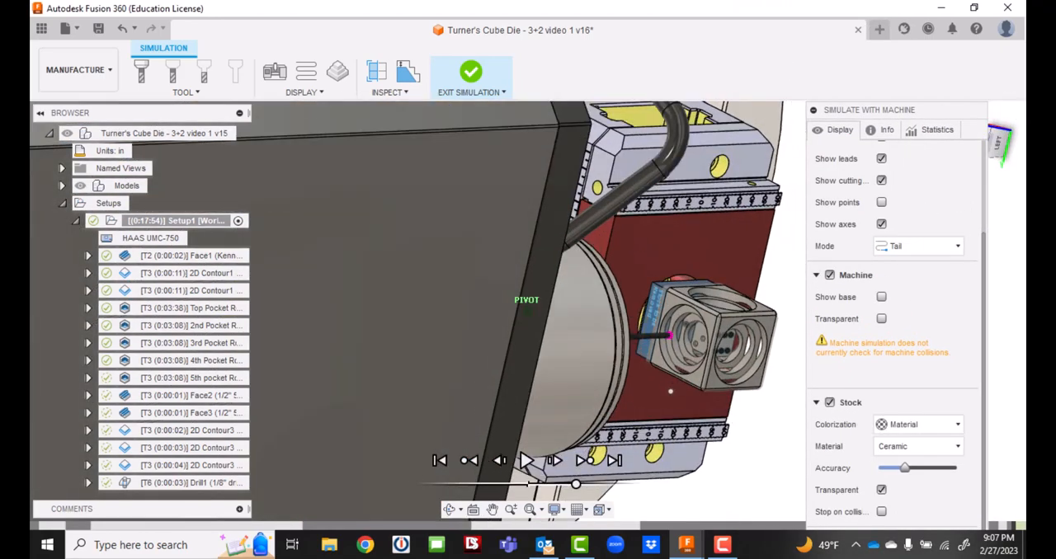
pyautogui.click(526, 460)
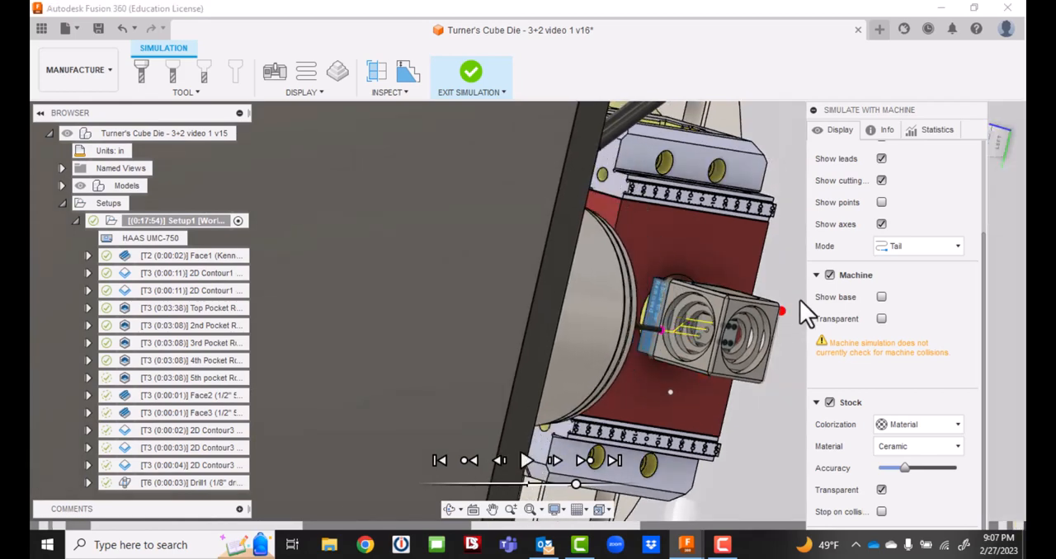
# Inspect the drill moves into the three pocket-floor holes up close and exit the machine simulation.
pyautogui.scroll(10, 730, 347)
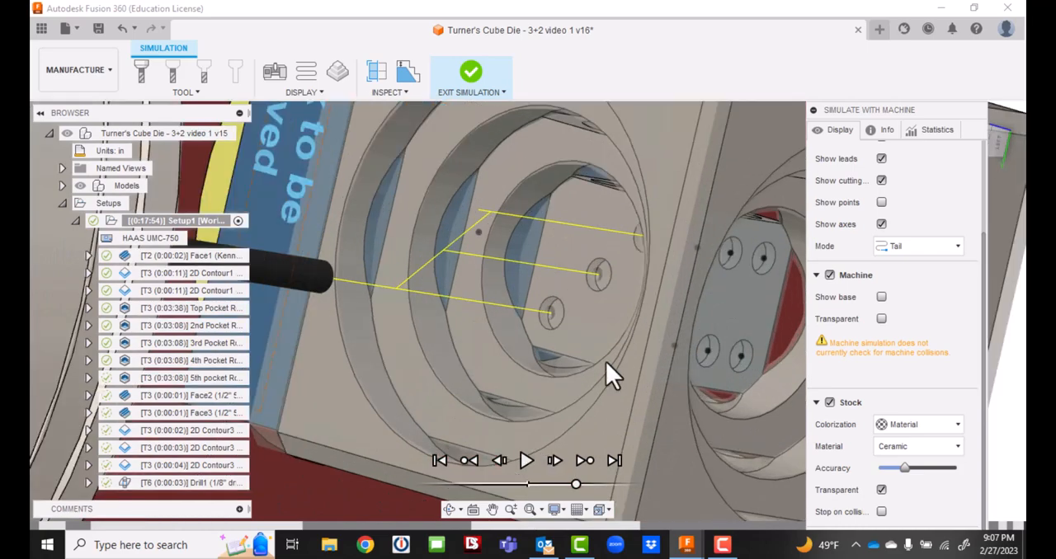
pyautogui.moveTo(566, 323); pyautogui.dragTo(600, 277, button='middle')
pyautogui.scroll(-10, 589, 315)
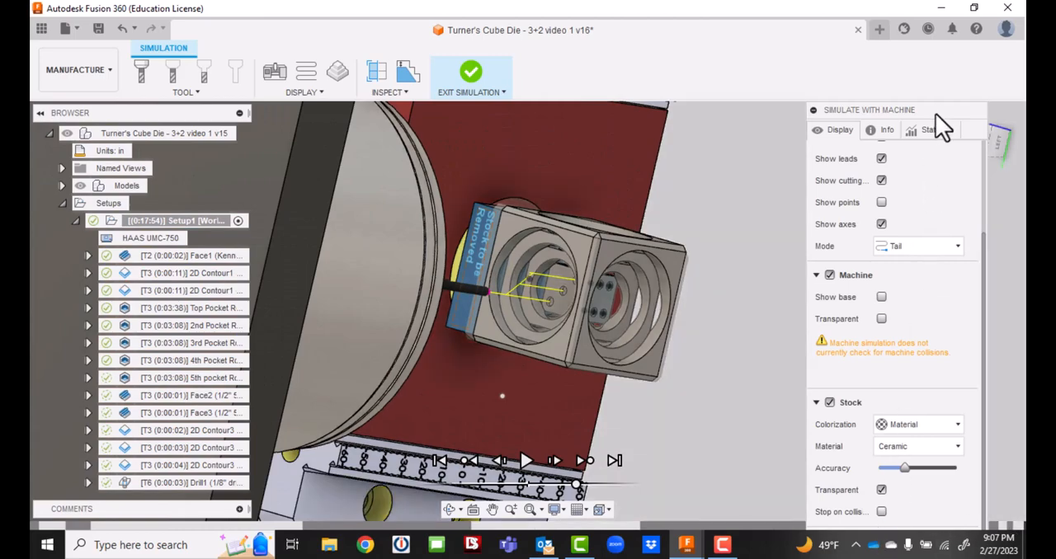
pyautogui.moveTo(935, 113); pyautogui.dragTo(899, 3)
pyautogui.click(904, 493)
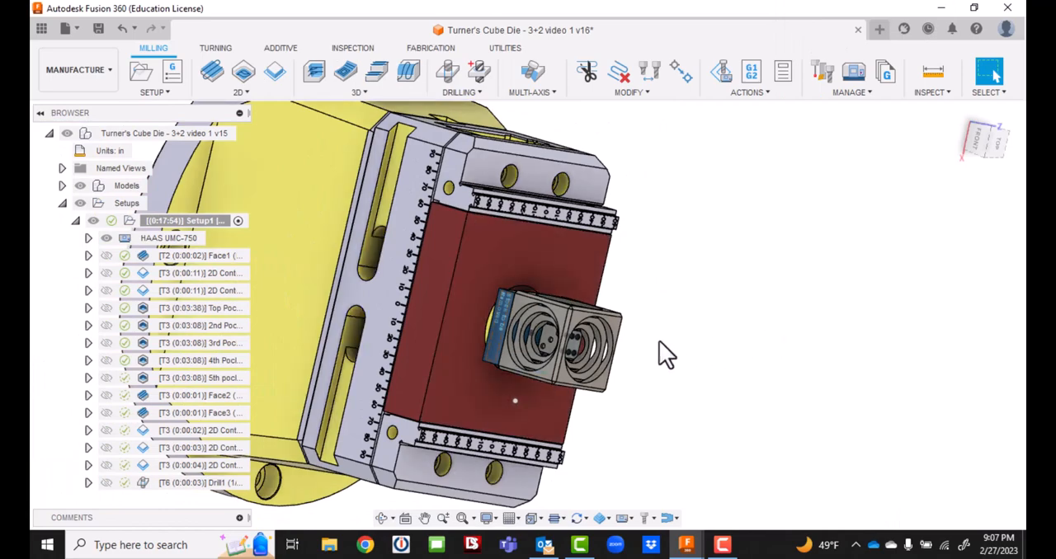
# Play the complete setup's machine simulation from the front through the drill operation, reduce the playback speed, and exit.
pyautogui.click(996, 158)
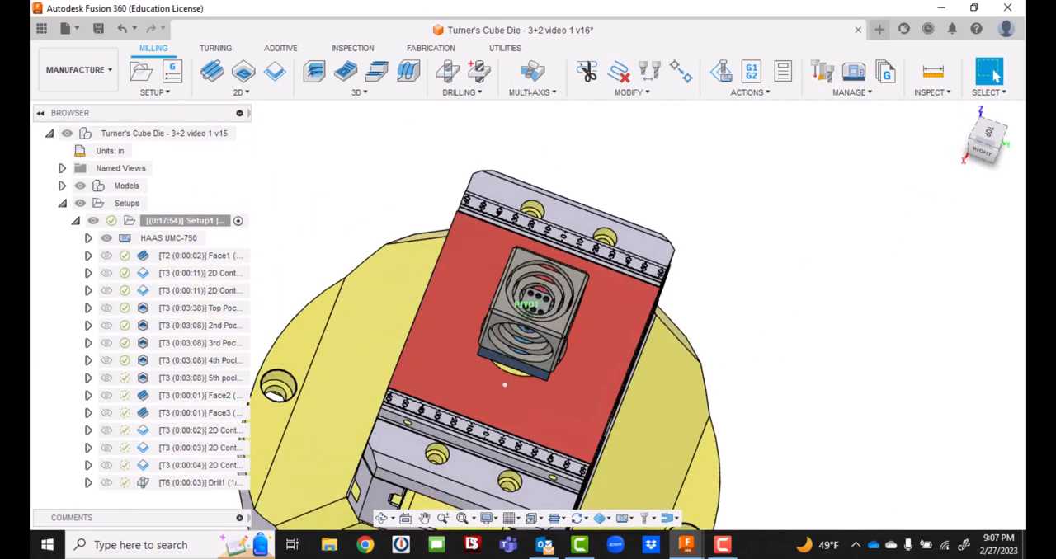
pyautogui.click(988, 138)
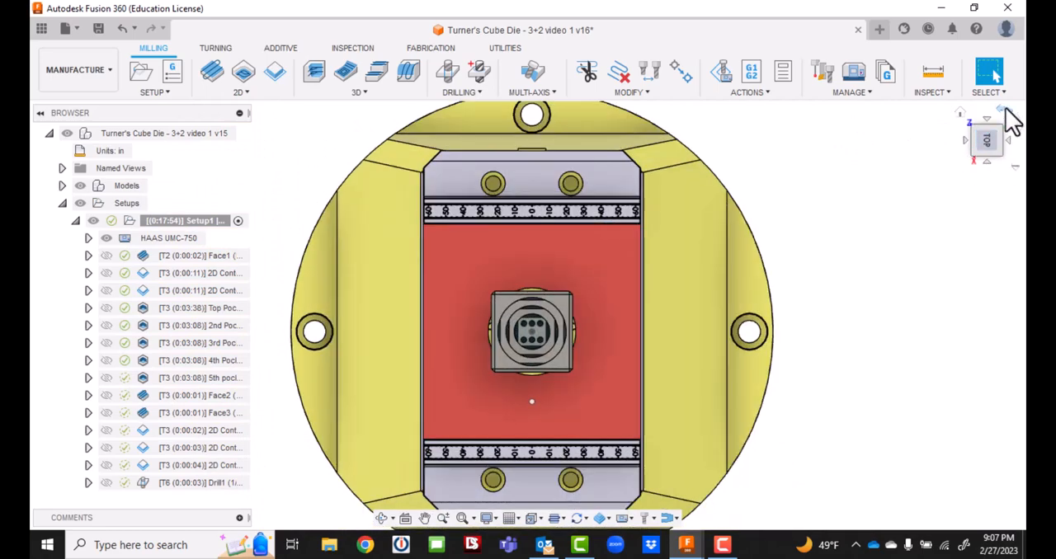
pyautogui.click(1005, 111)
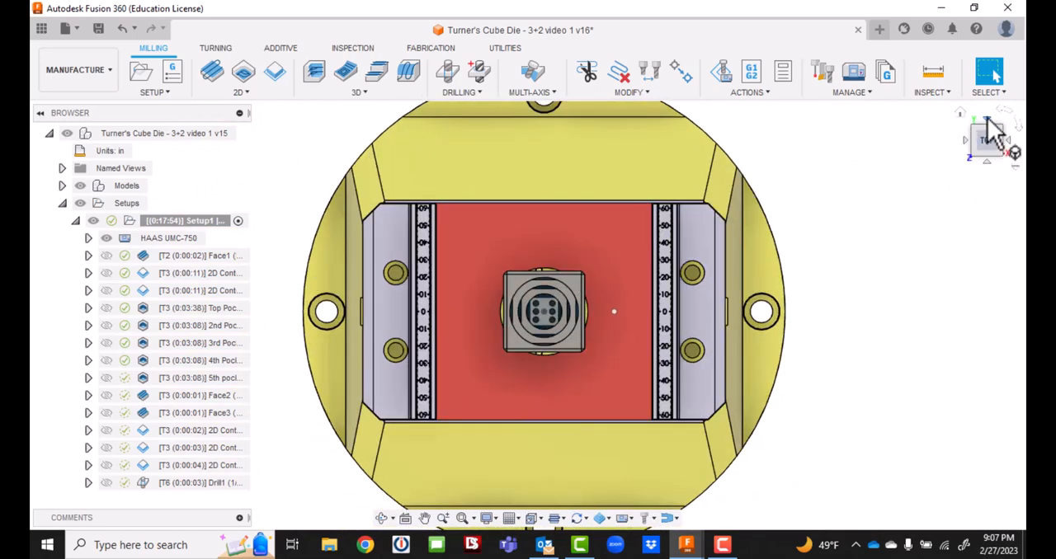
pyautogui.moveTo(987, 124); pyautogui.dragTo(986, 71)
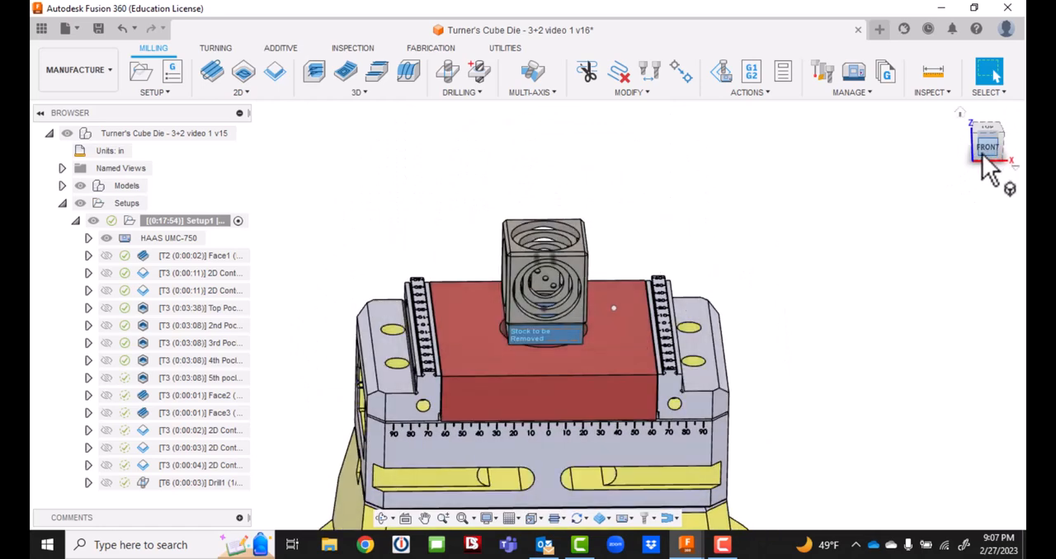
pyautogui.click(983, 154)
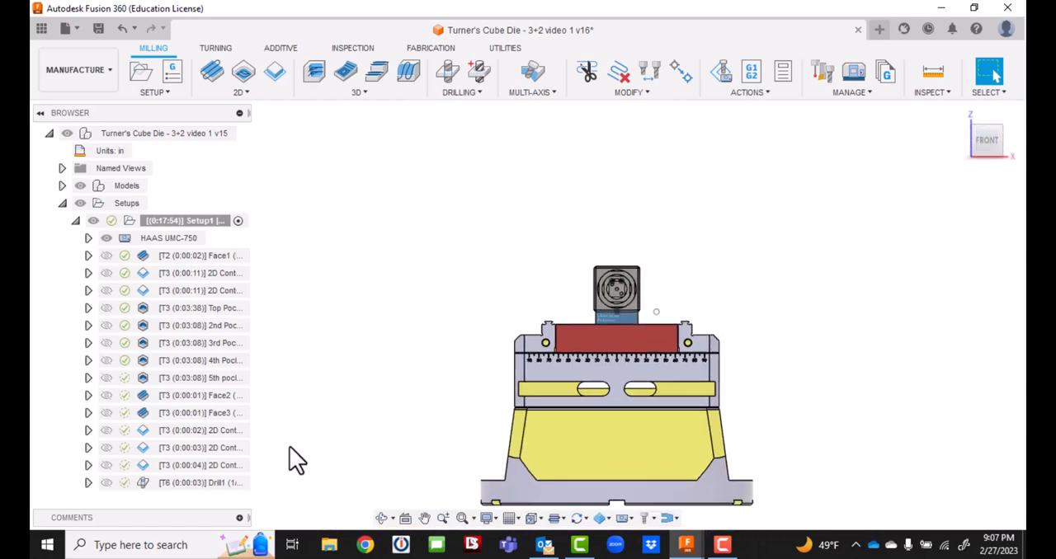
pyautogui.click(722, 70)
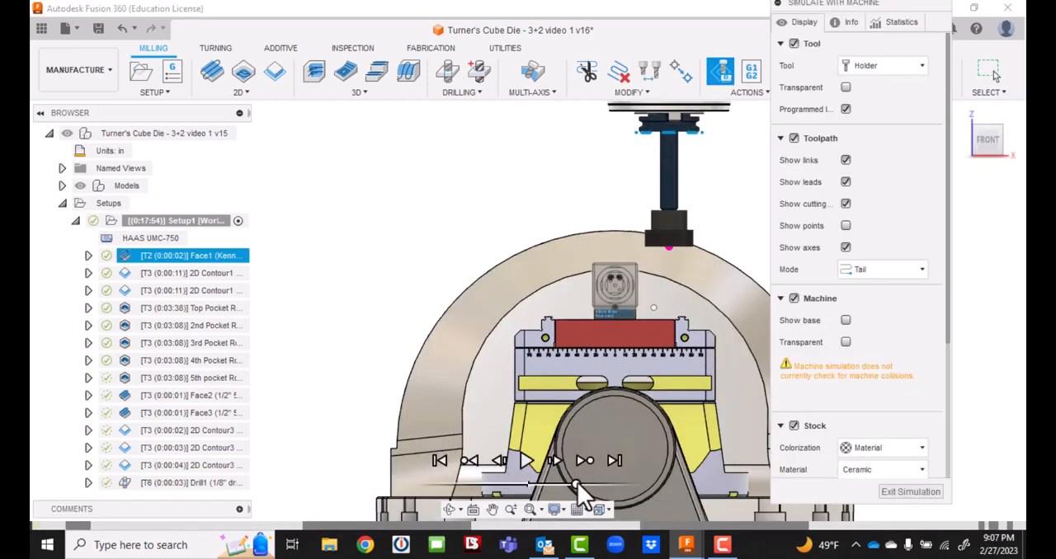
pyautogui.click(525, 461)
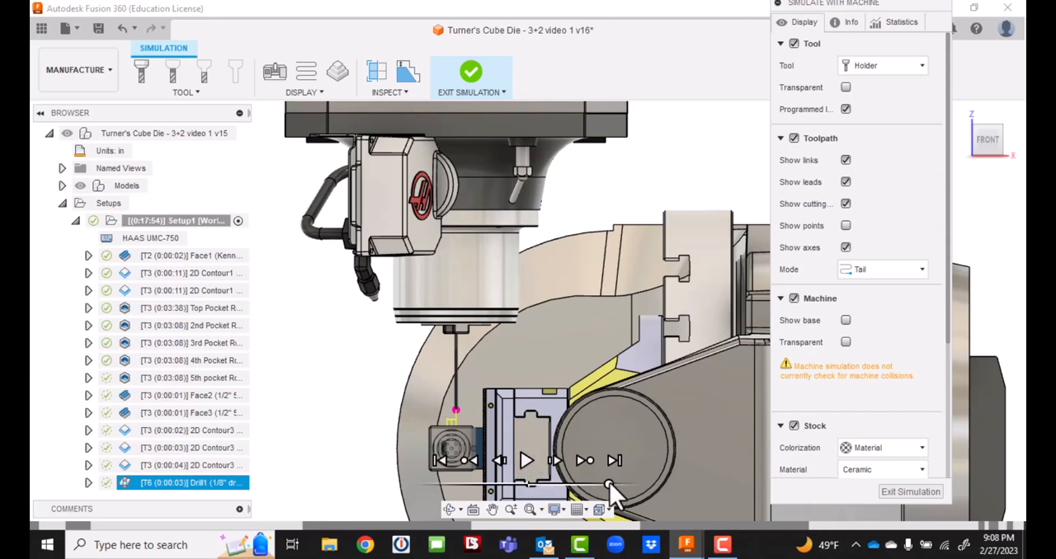
pyautogui.moveTo(608, 485); pyautogui.dragTo(557, 486)
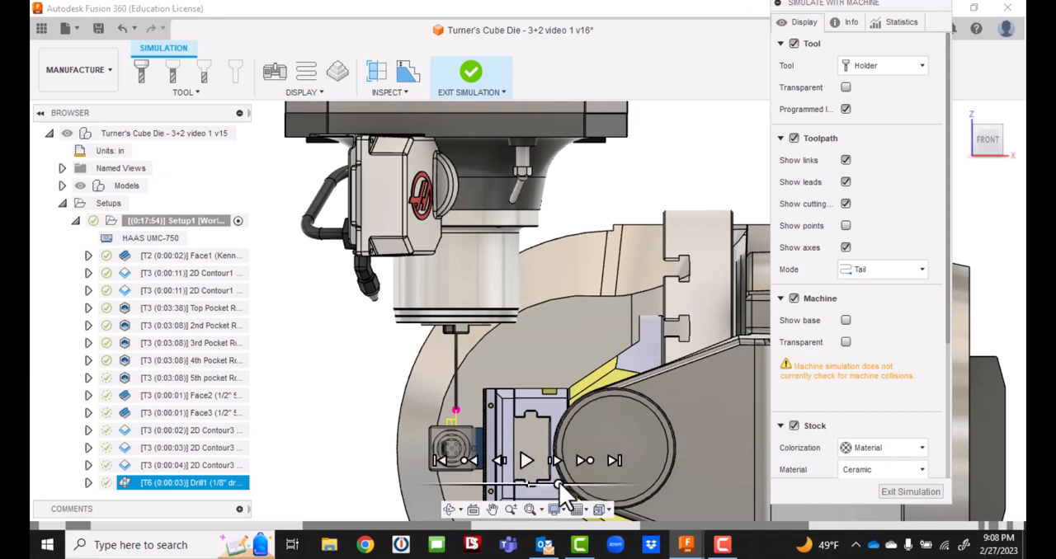
pyautogui.click(903, 491)
# Start a machine simulation of the whole Setup1 and orient the machine to the front view.
pyautogui.click(201, 220)
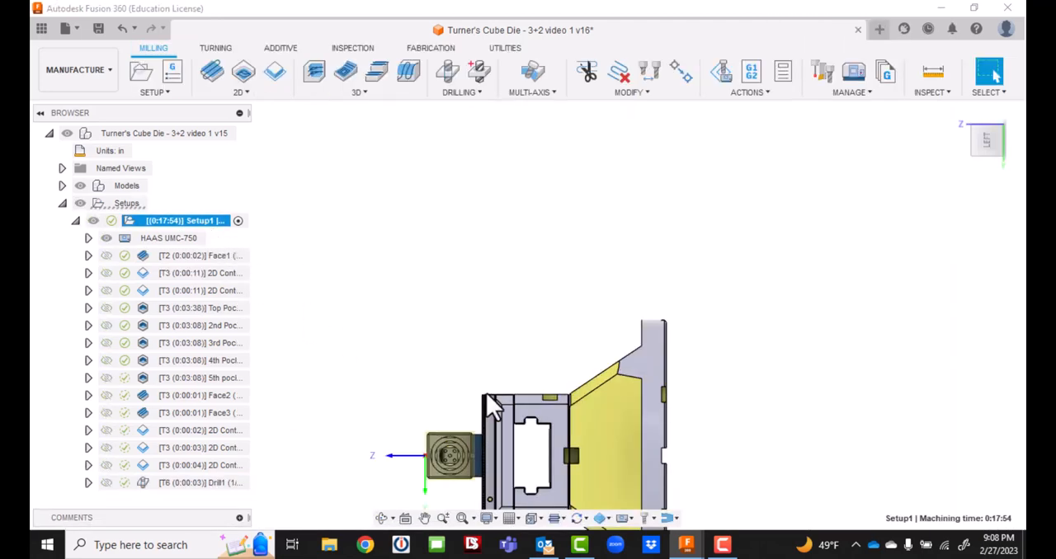
pyautogui.click(722, 74)
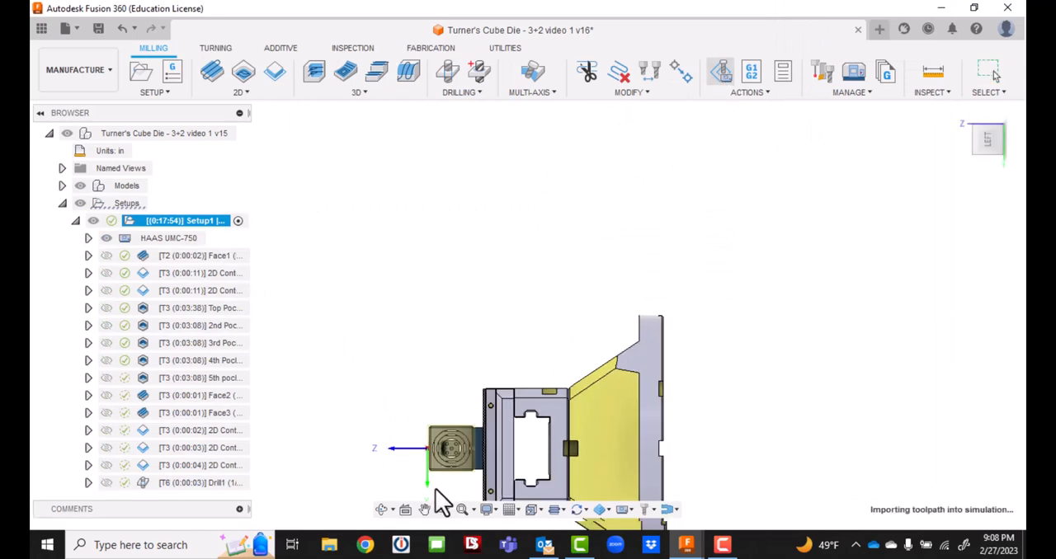
pyautogui.click(1000, 147)
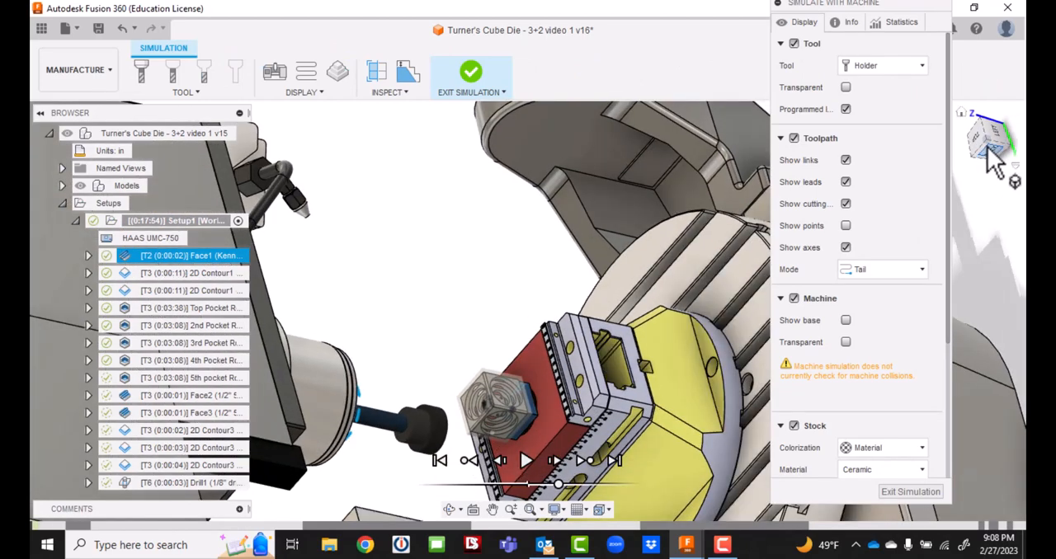
pyautogui.click(996, 158)
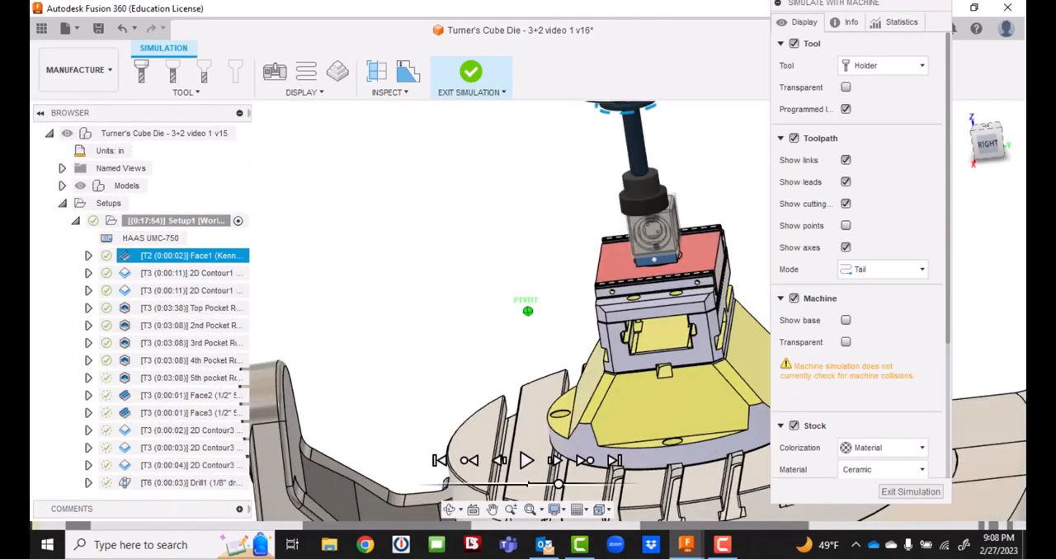
pyautogui.click(983, 148)
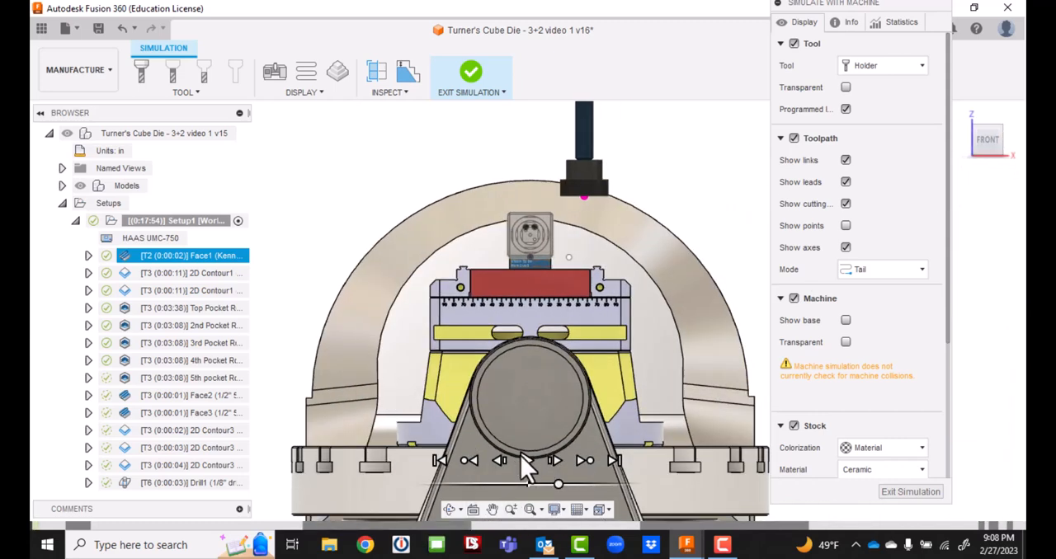
# Play the whole setup's simulation from Face1 through Drill1, adjusting the playback speed along the way, and exit the simulation.
pyautogui.click(525, 461)
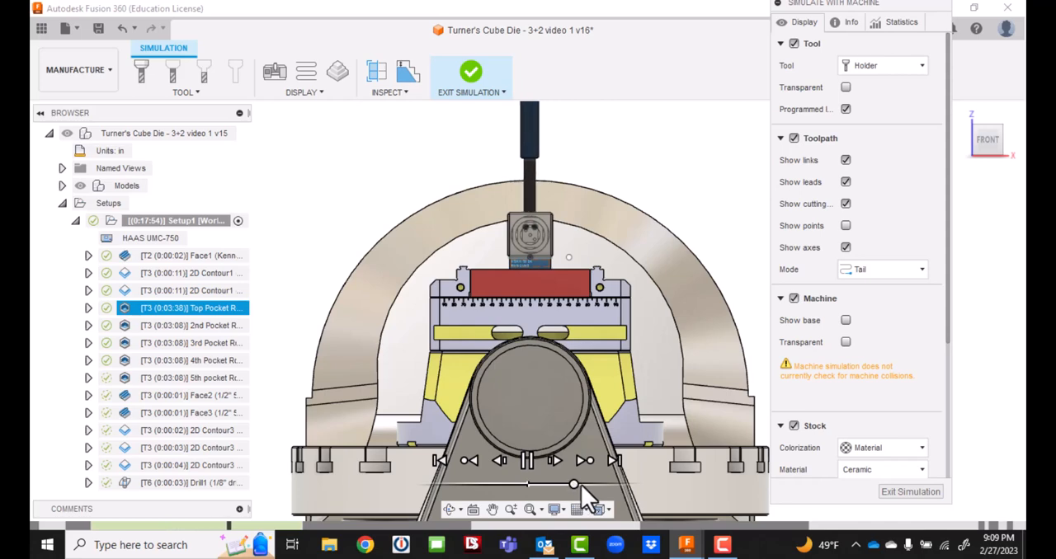
pyautogui.moveTo(574, 483); pyautogui.dragTo(593, 483)
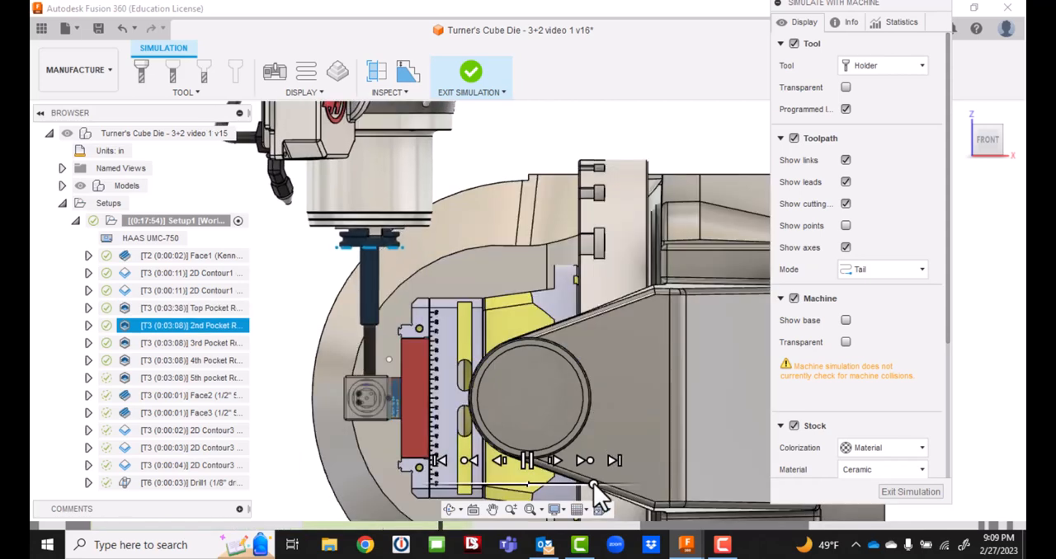
pyautogui.moveTo(593, 482); pyautogui.dragTo(588, 484)
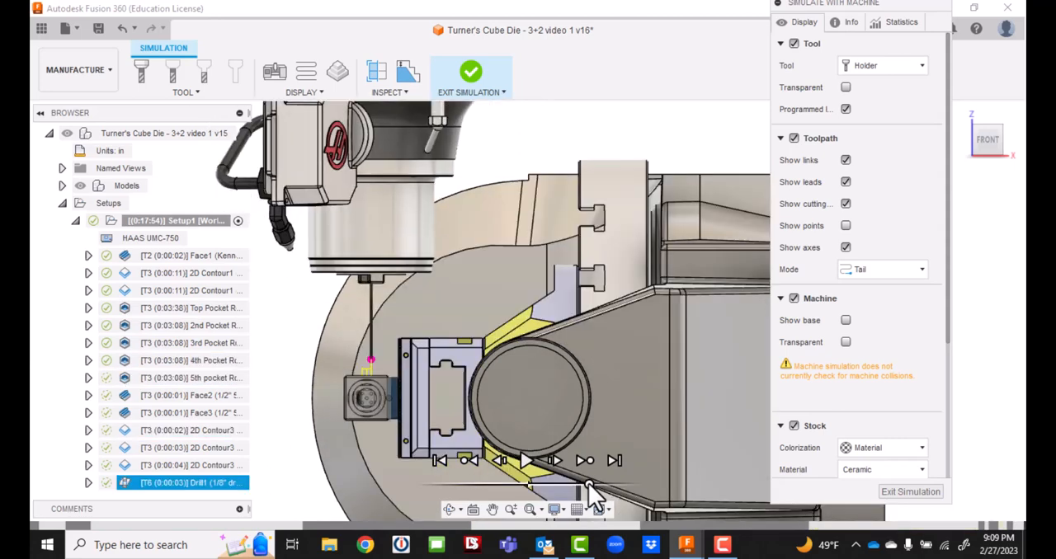
pyautogui.click(897, 491)
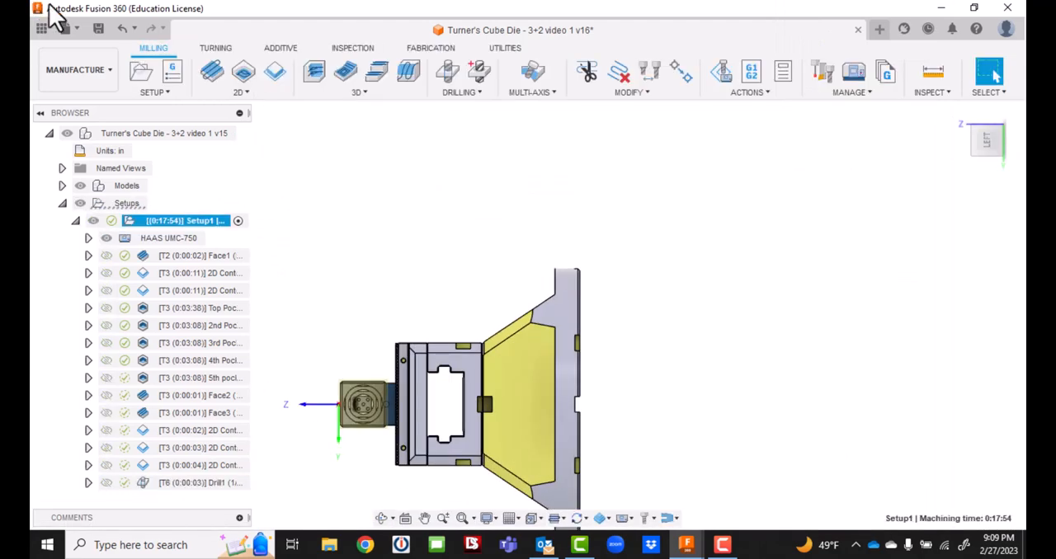
# Save the Turner's Cube Die document as a new version with the description "User Saved".
pyautogui.click(98, 28)
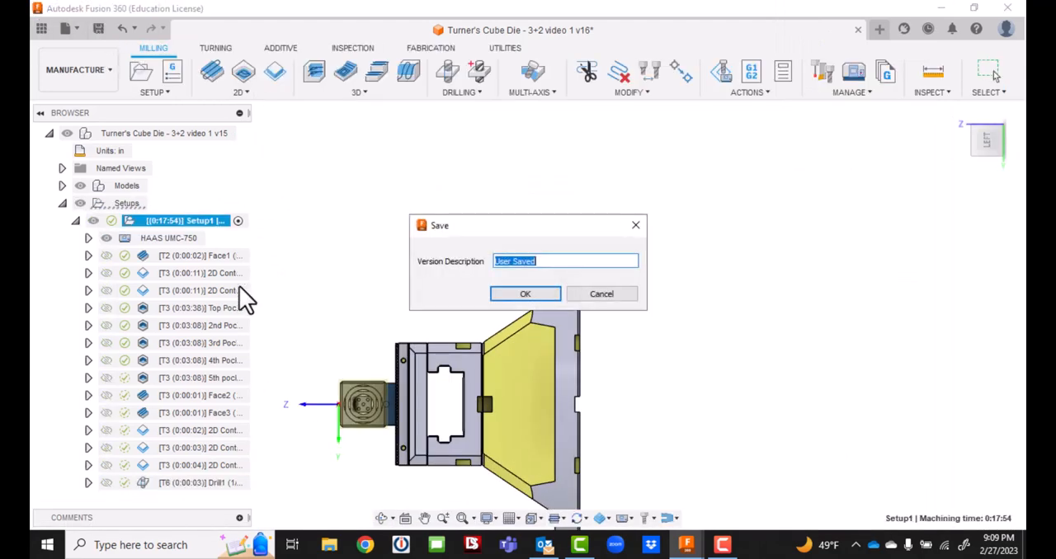
pyautogui.click(524, 294)
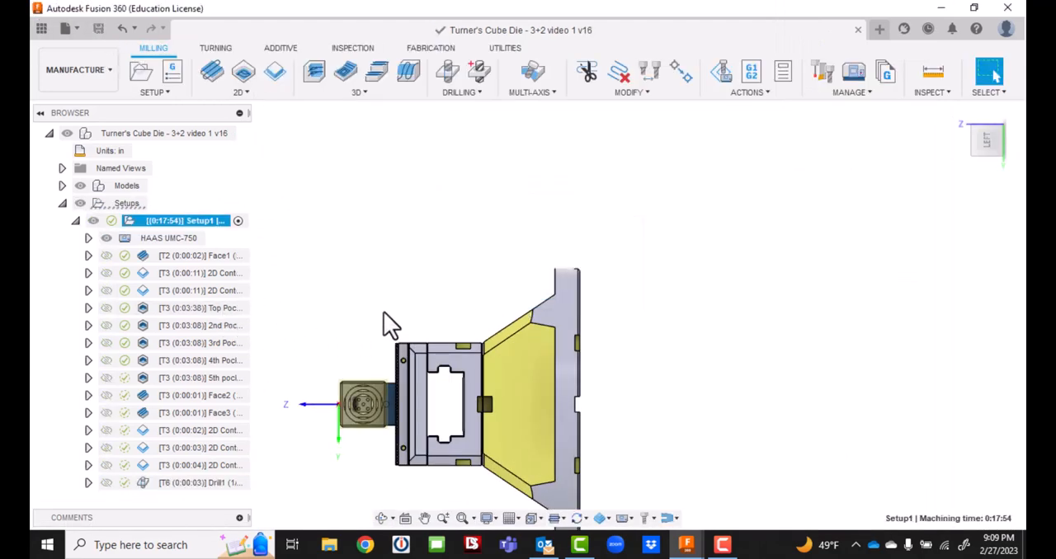
pyautogui.scroll(-2, 328, 259)
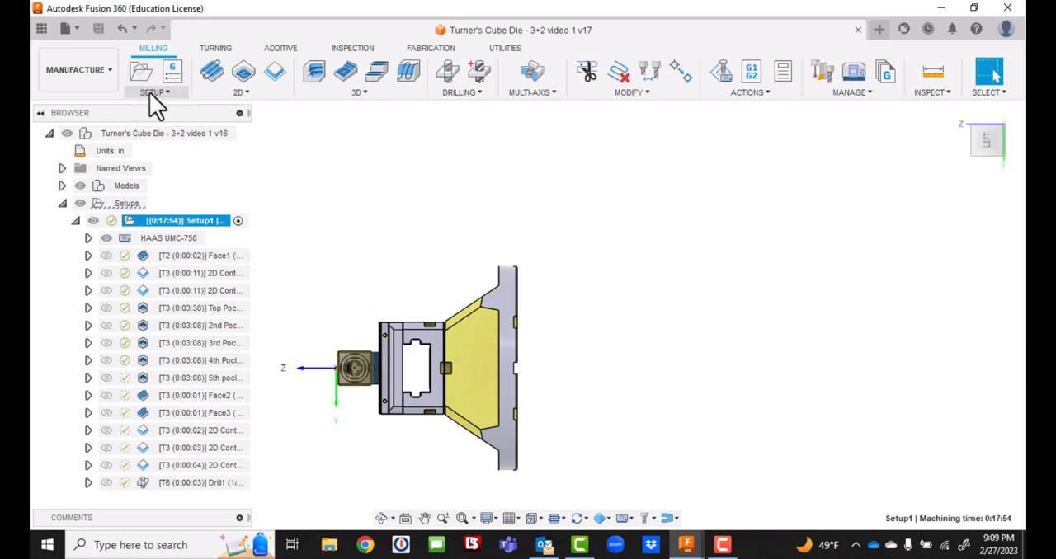
# Open a new NC program for Setup1, check its list of included operations, and return to its settings.
pyautogui.click(183, 82)
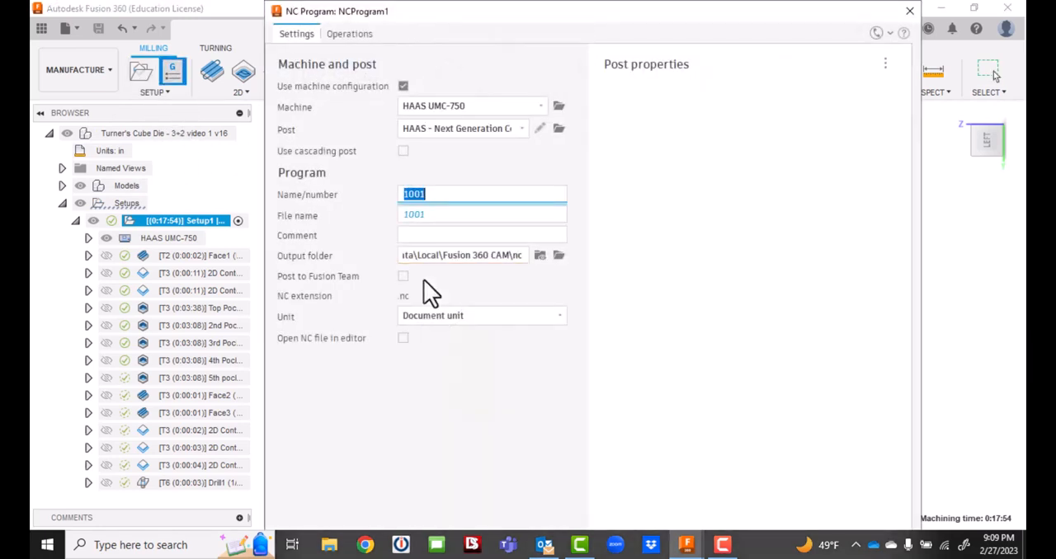
pyautogui.click(349, 36)
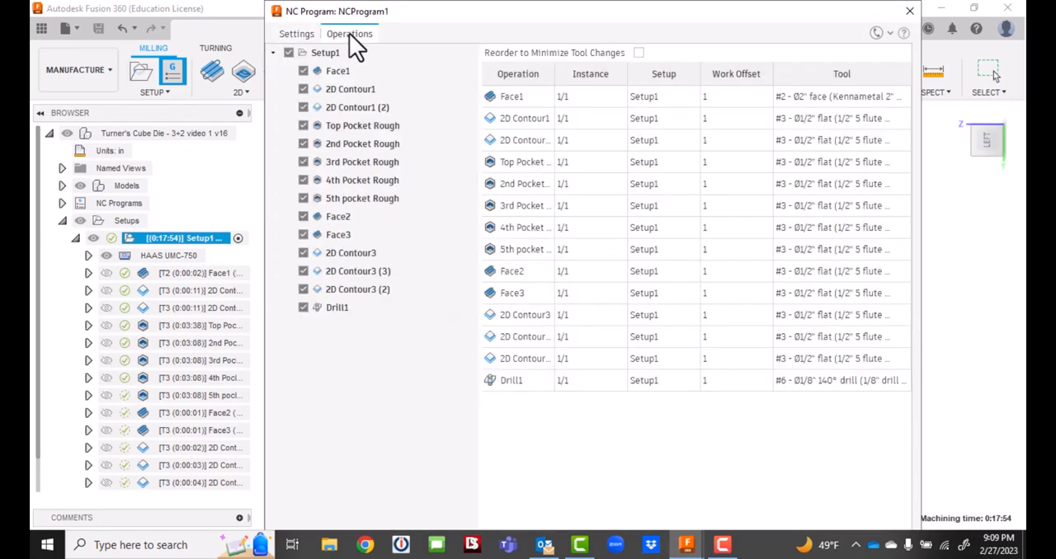
pyautogui.click(301, 36)
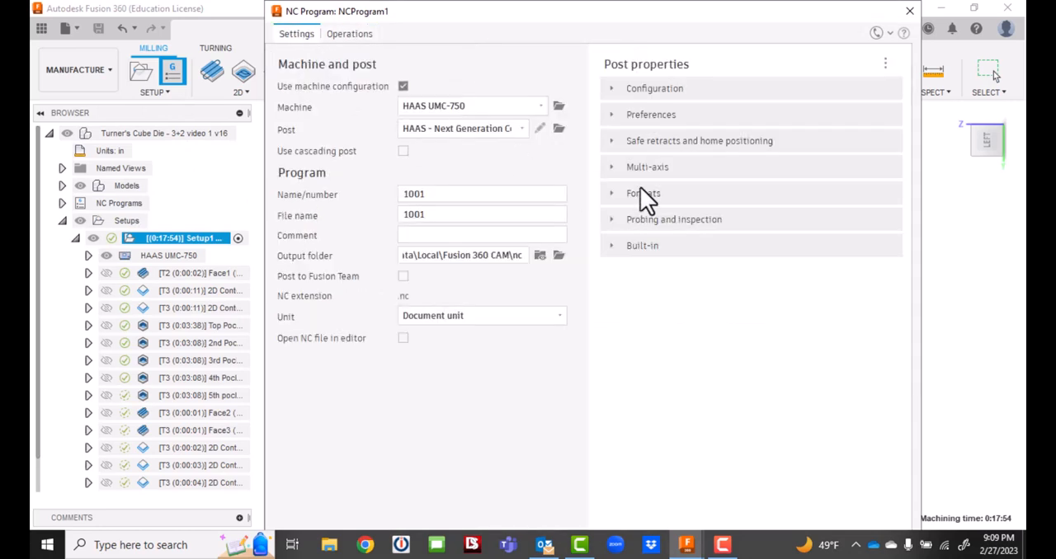
# Examine the Configuration and Preferences post properties of the NC program, including rotary axis, optional stop and preload tool options.
pyautogui.click(612, 88)
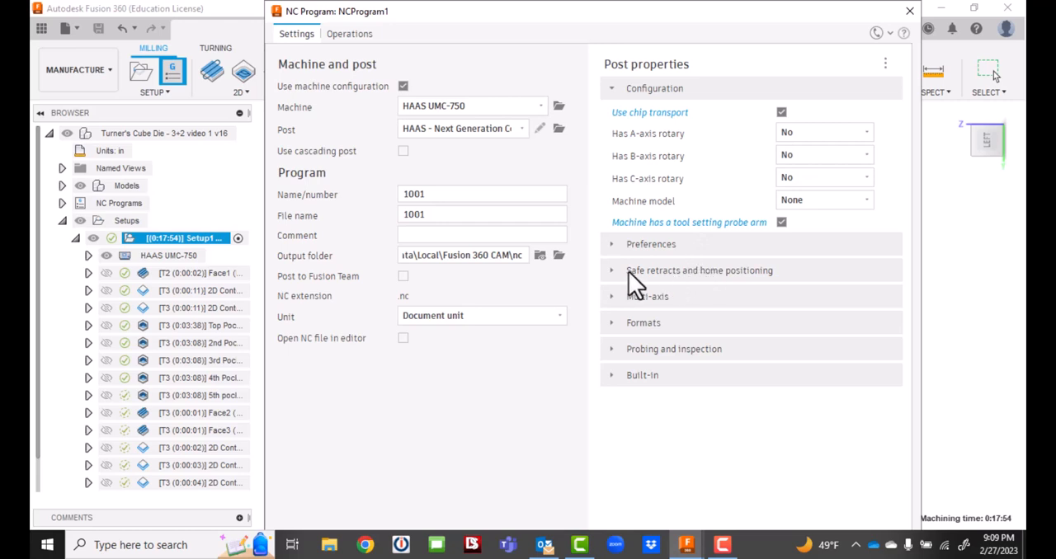
pyautogui.click(612, 244)
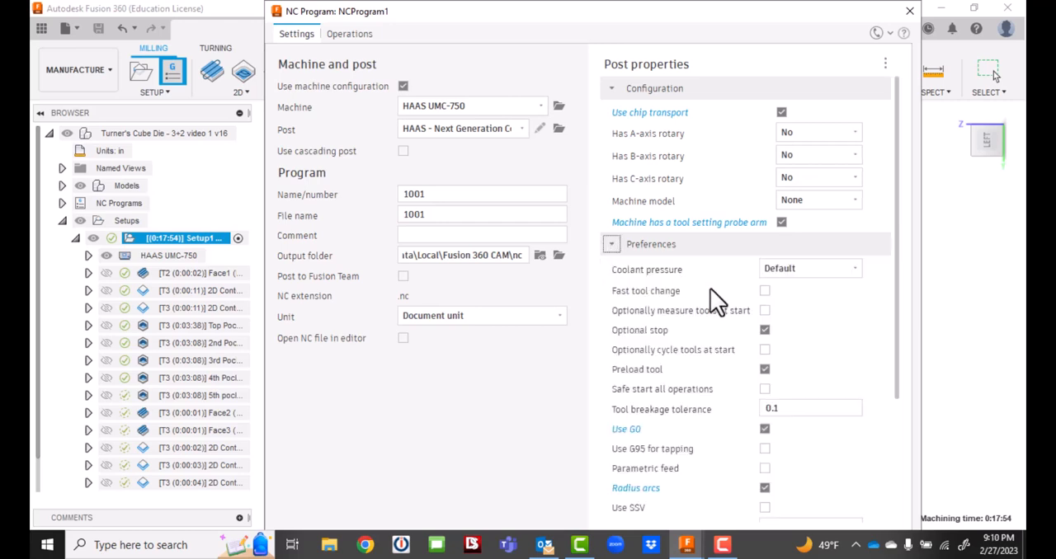
pyautogui.scroll(-2, 709, 289)
pyautogui.scroll(-1, 704, 289)
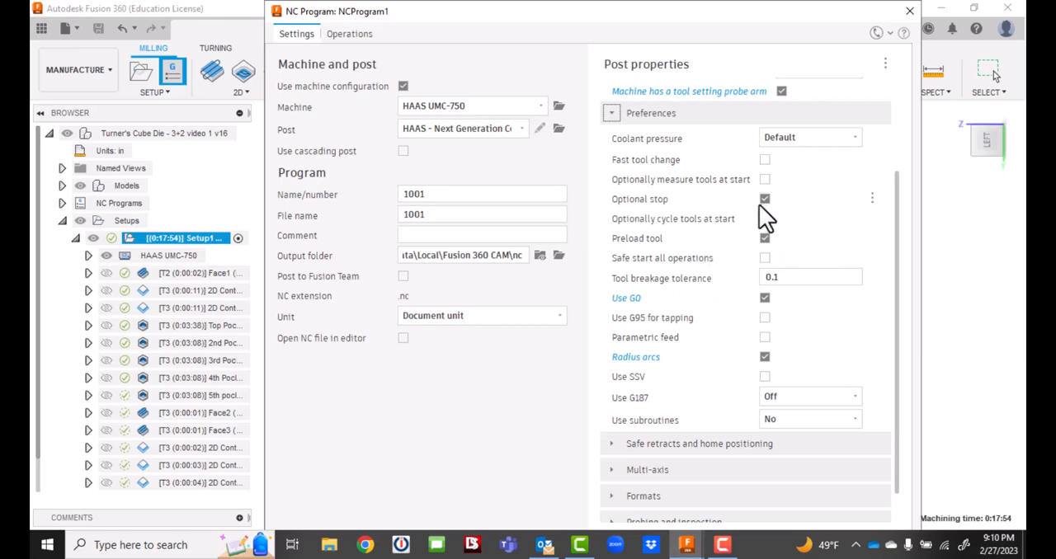
pyautogui.scroll(-1, 724, 280)
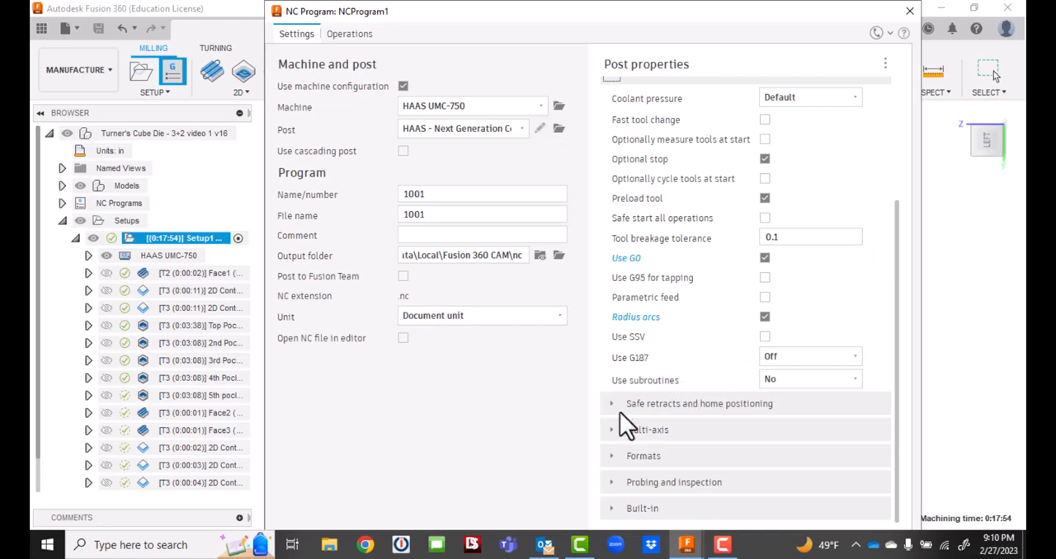
pyautogui.scroll(2, 627, 124)
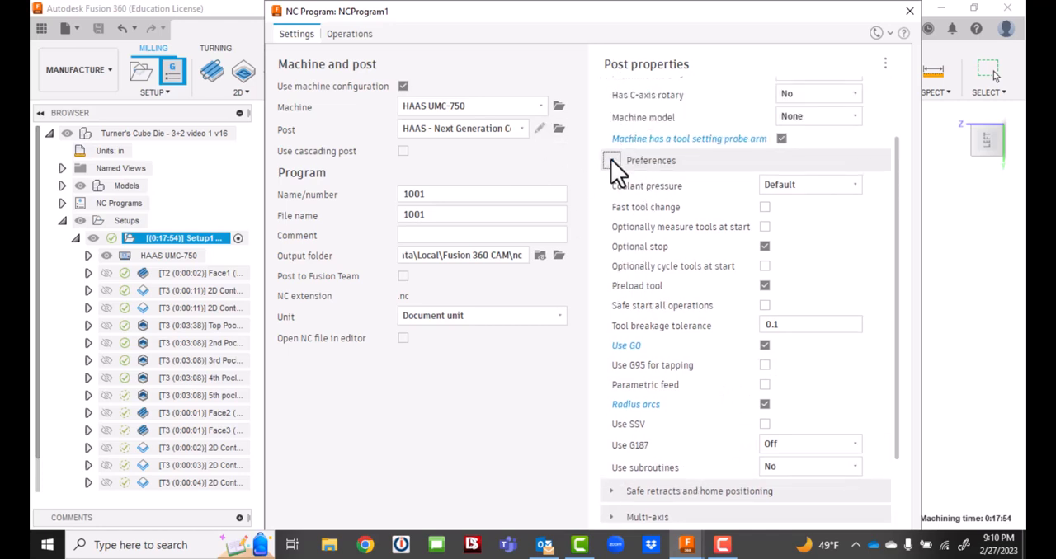
pyautogui.click(612, 160)
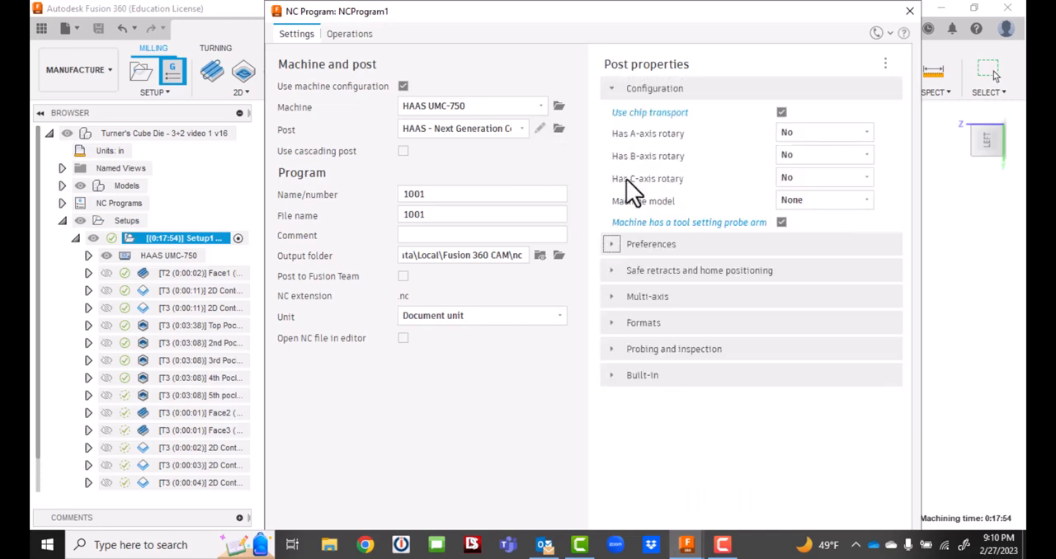
pyautogui.click(610, 89)
pyautogui.click(612, 114)
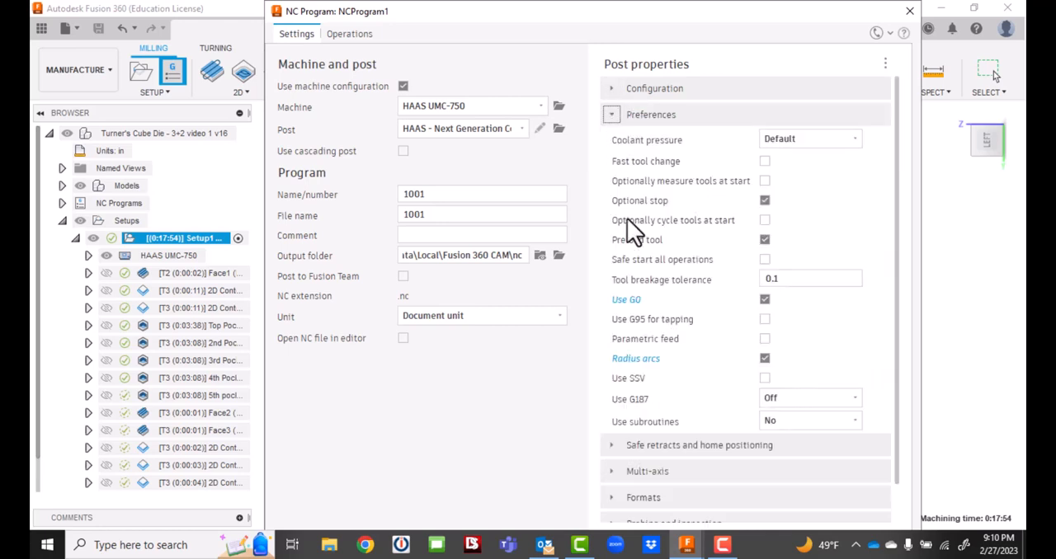
pyautogui.click(610, 115)
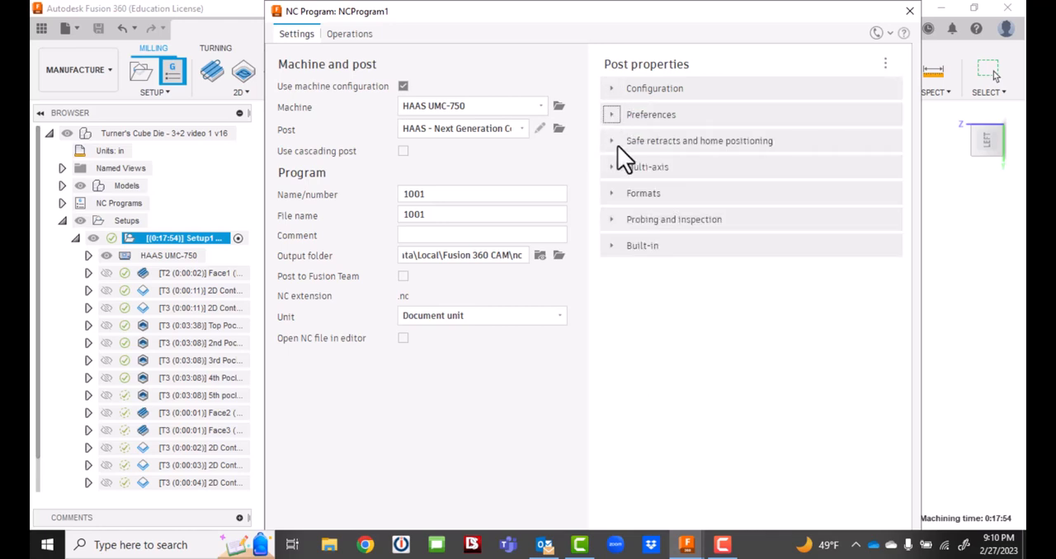
# Review the safe retract and home positioning options and the multi-axis post properties, including the DWO and TCPC settings.
pyautogui.click(611, 141)
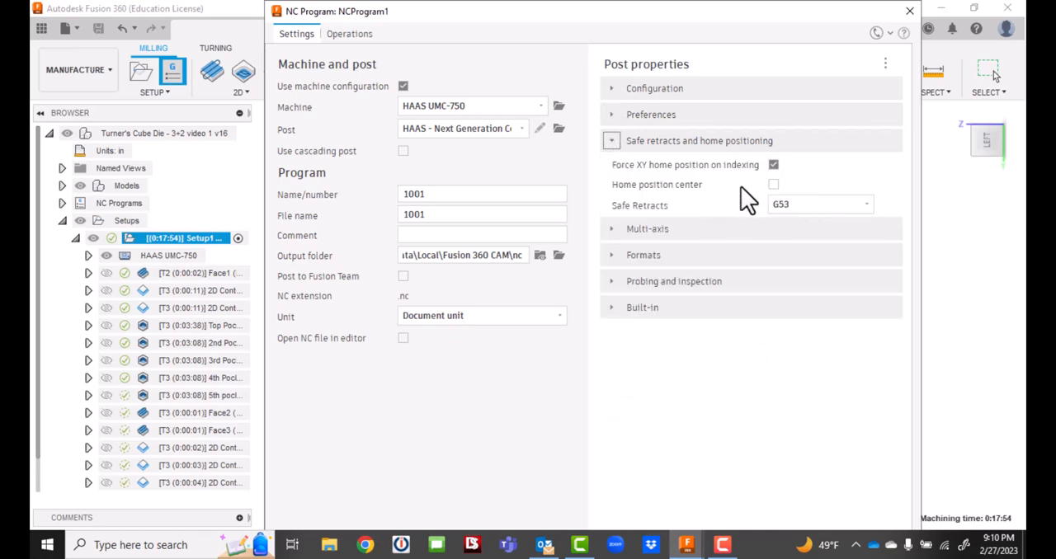
pyautogui.click(611, 141)
pyautogui.click(613, 167)
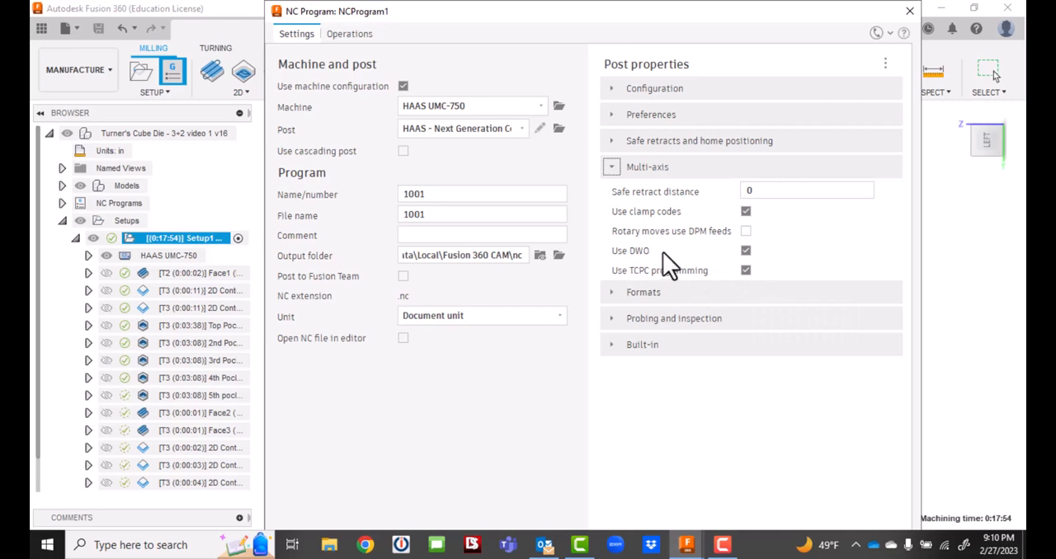
pyautogui.click(613, 163)
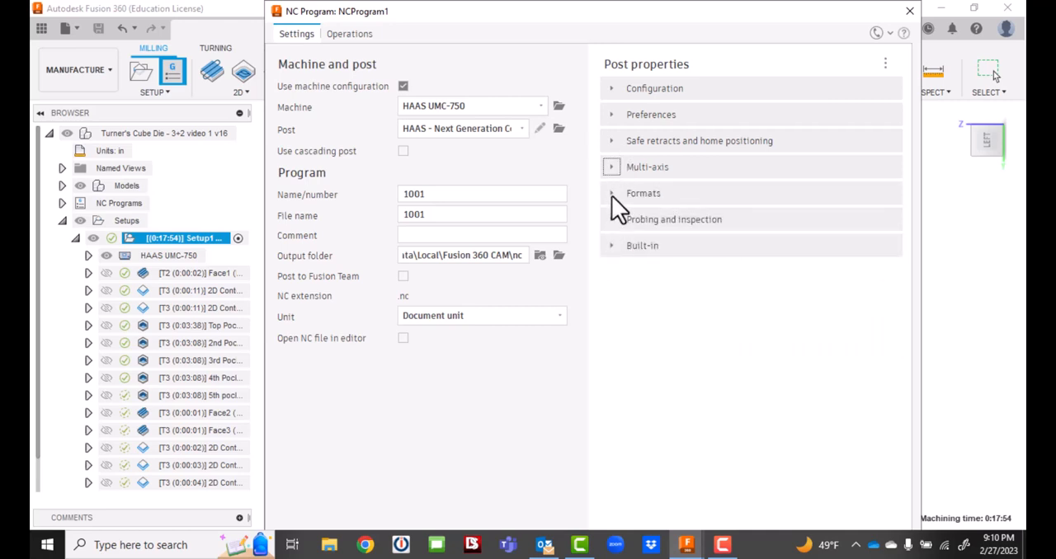
# Review the Formats, Probing and inspection, and Built-in post properties, and close the NC program without posting.
pyautogui.click(611, 195)
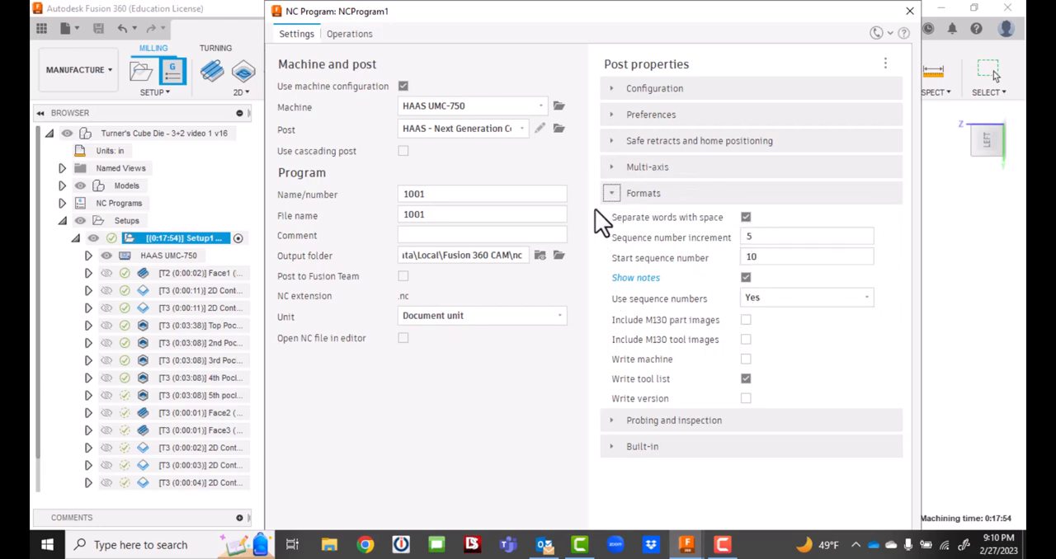
pyautogui.click(612, 194)
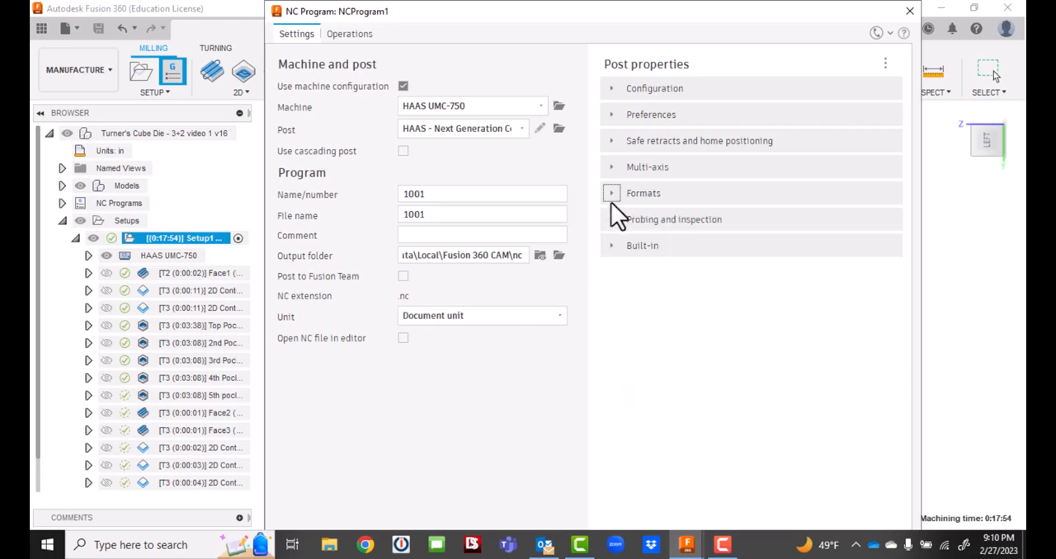
pyautogui.click(612, 220)
pyautogui.click(612, 220)
pyautogui.click(612, 245)
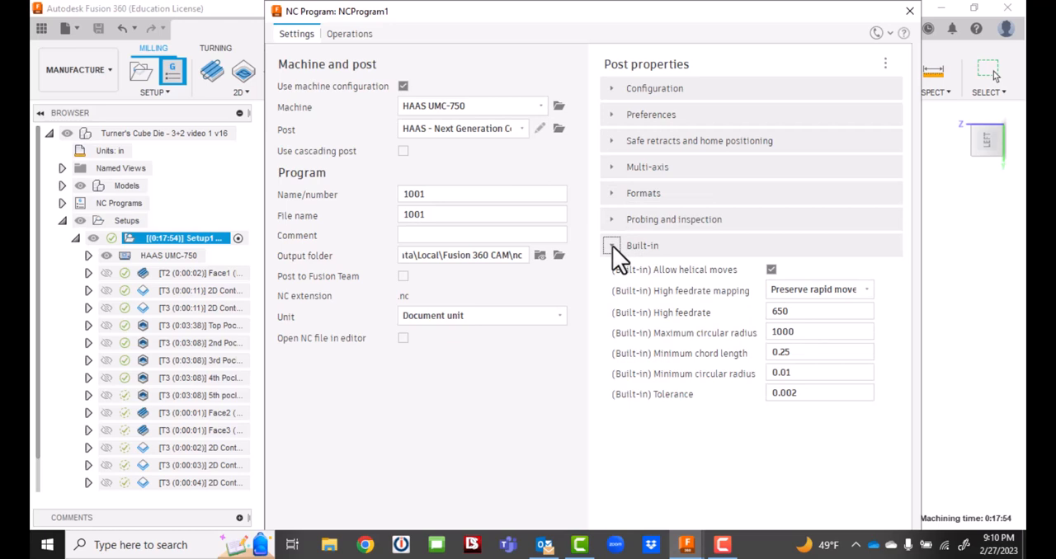
pyautogui.click(612, 246)
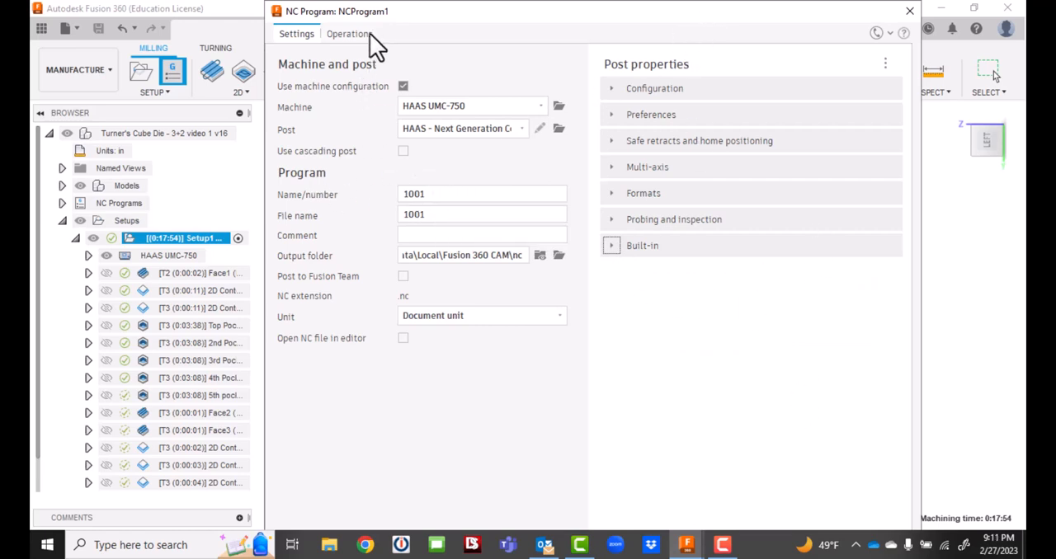
pyautogui.click(908, 11)
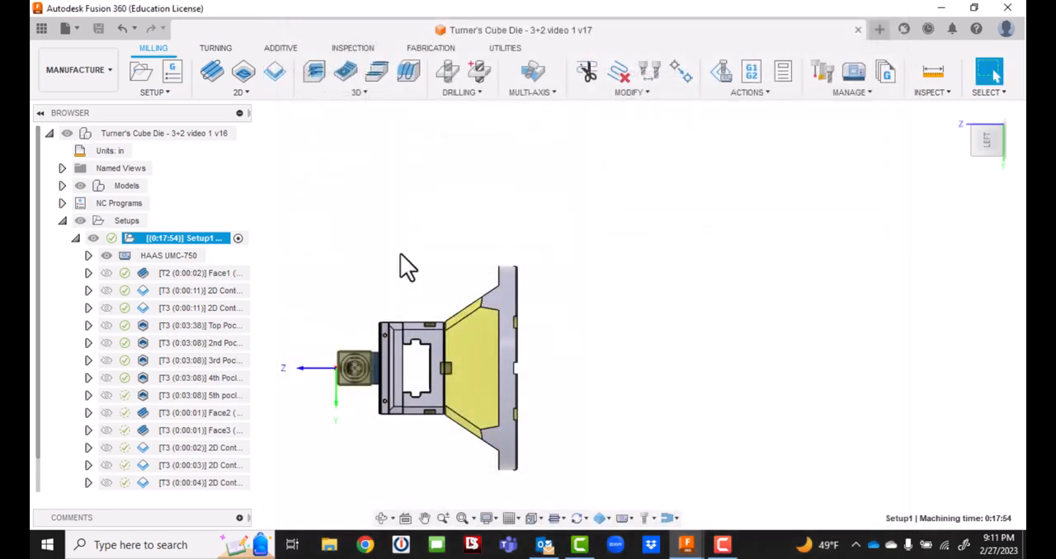